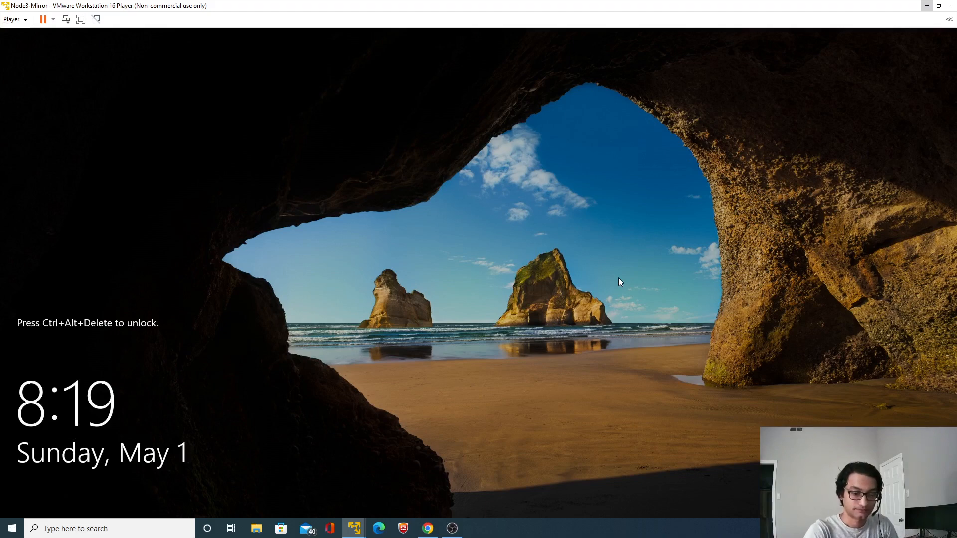
Unlock the Windows session on the Node3-Mirror virtual machine by entering the account password
key("ctrl+alt+Delete")
type("••")
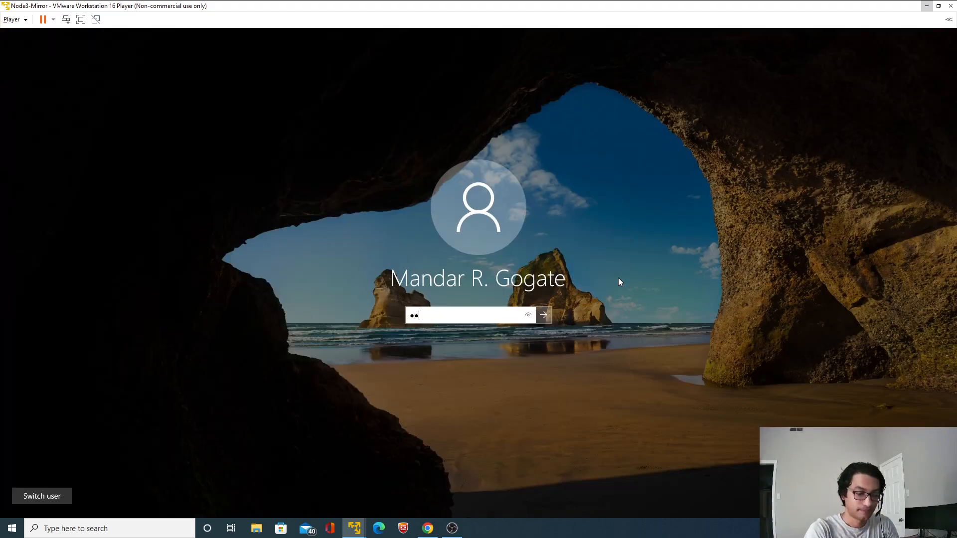
type("•••••••••")
key("Return")
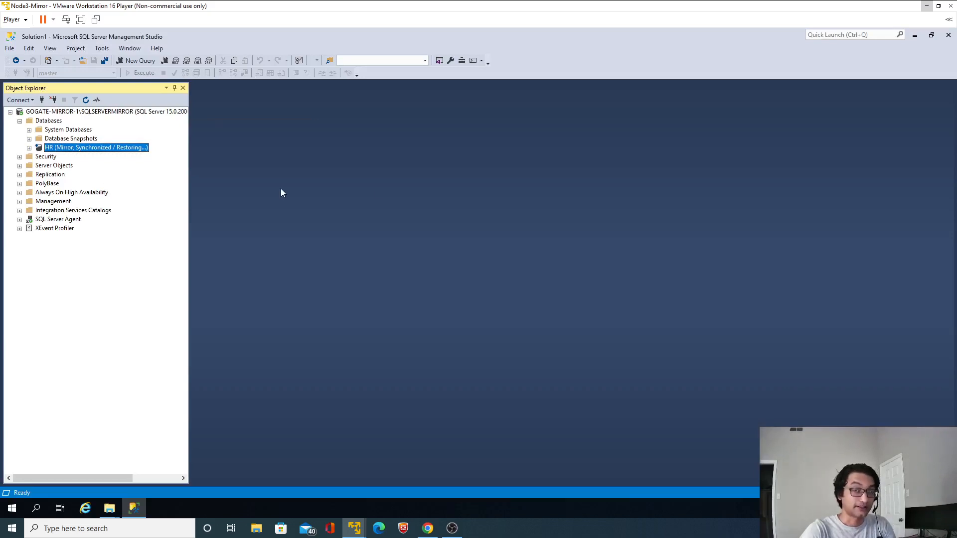
Leave the Node3-Mirror virtual machine and switch to the Node1 virtual machine
left_click(926, 9)
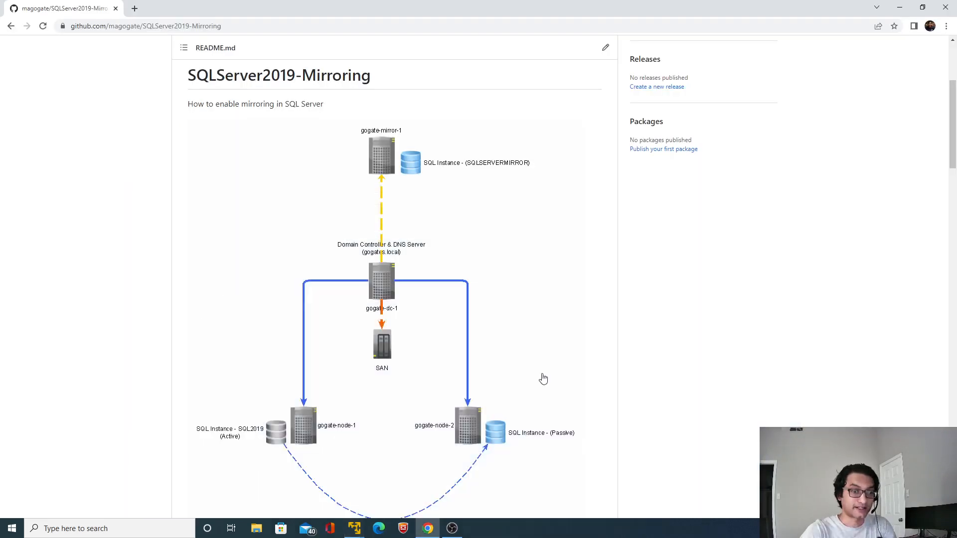
mouse_move(412, 529)
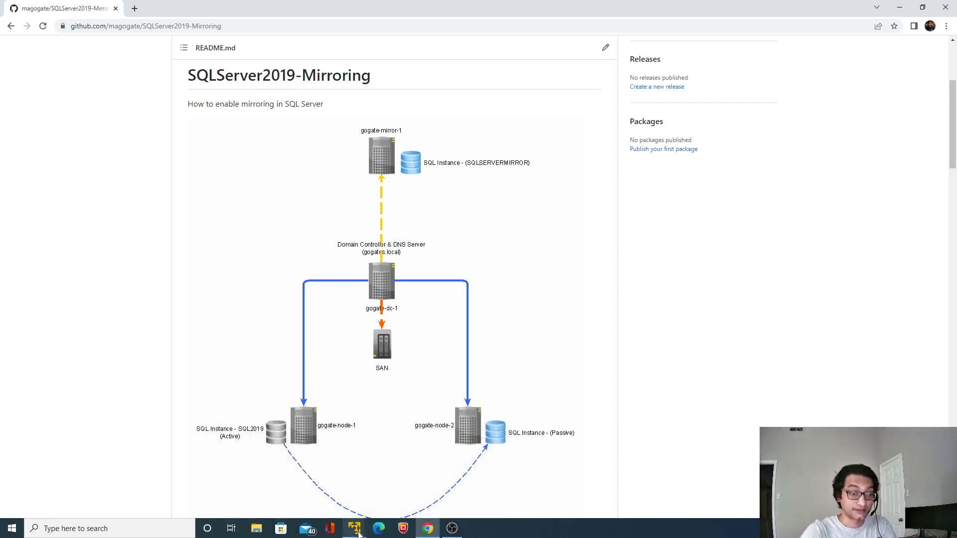
mouse_move(358, 530)
left_click(339, 476)
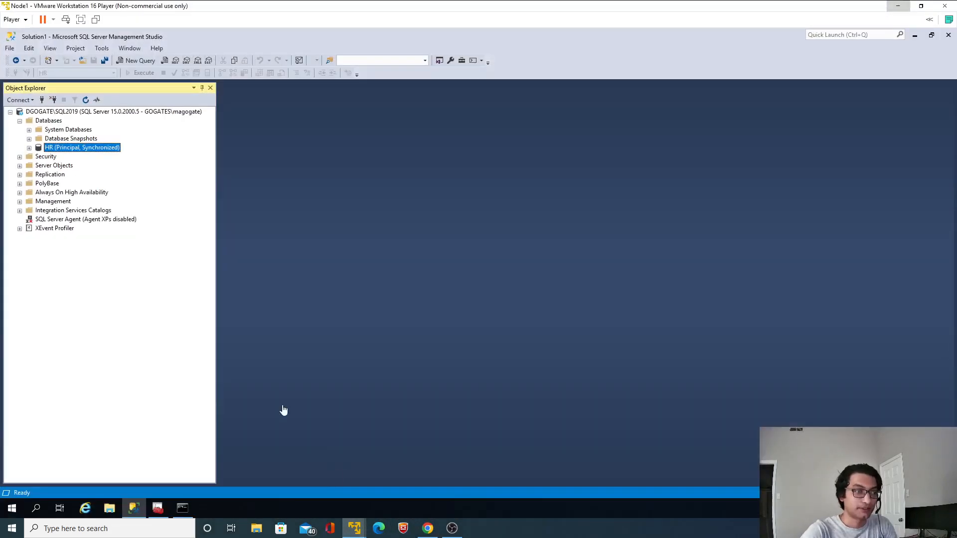
Expand the HR principal database and its Tables folder to examine which tables exist
left_click(29, 147)
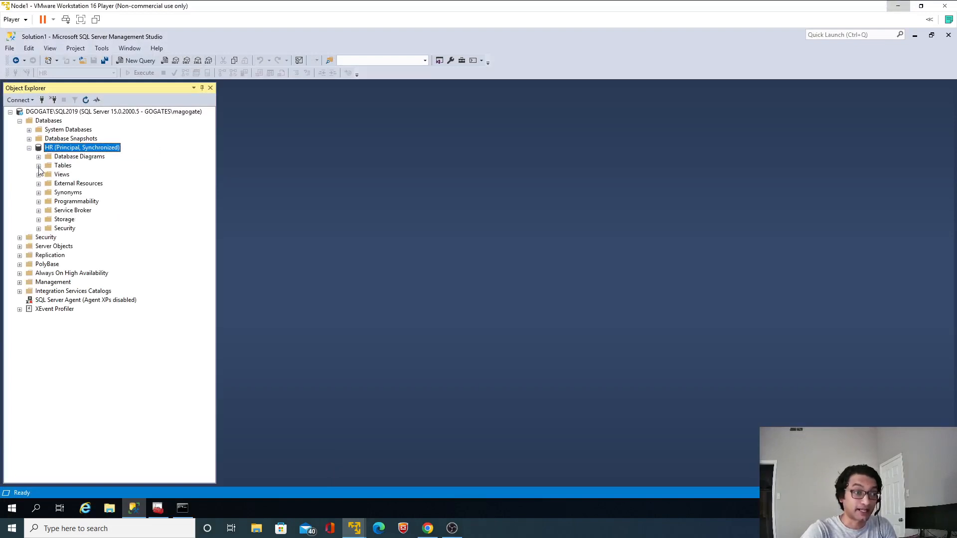
left_click(38, 166)
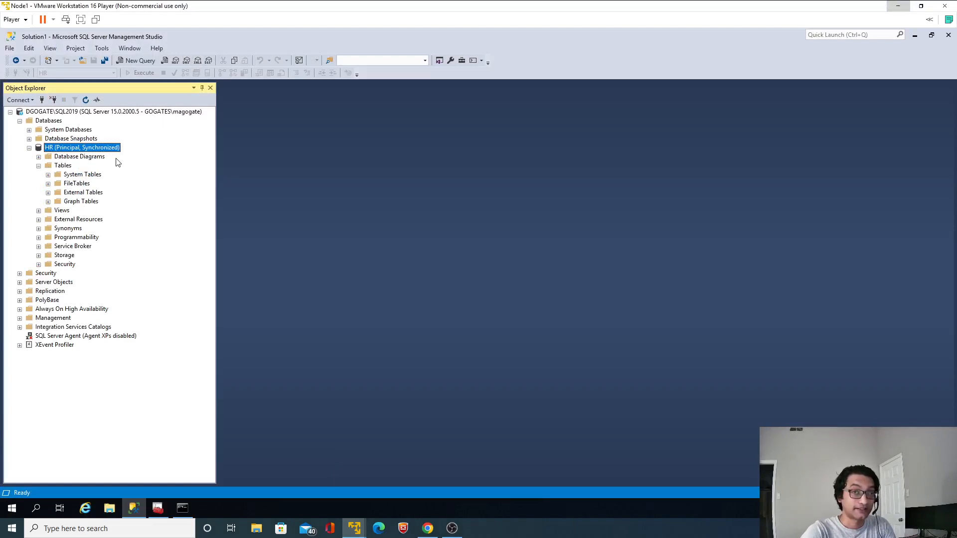
key("a")
left_click(62, 165)
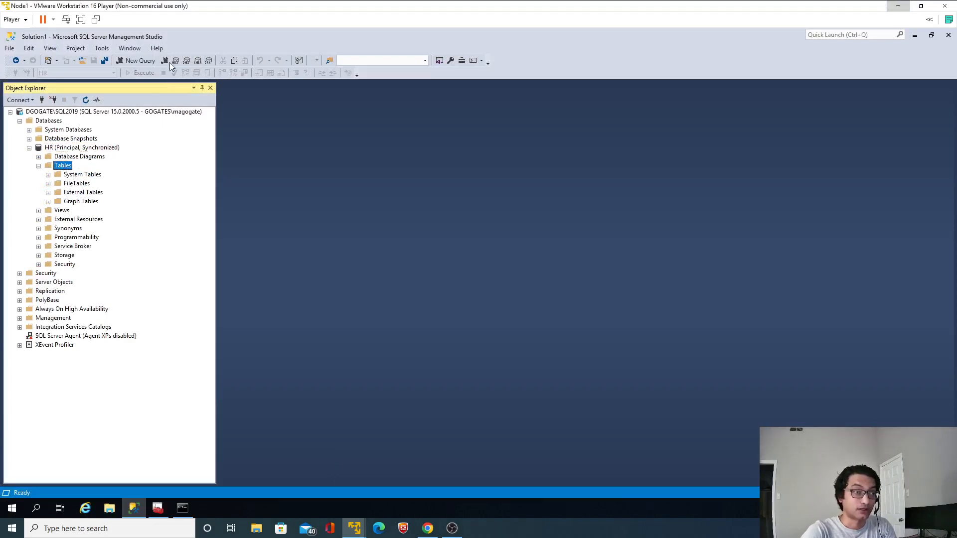
Open a new query on the HR database and write "Create table dbo.Employees" with an empty multi-line pair of parentheses
left_click(146, 63)
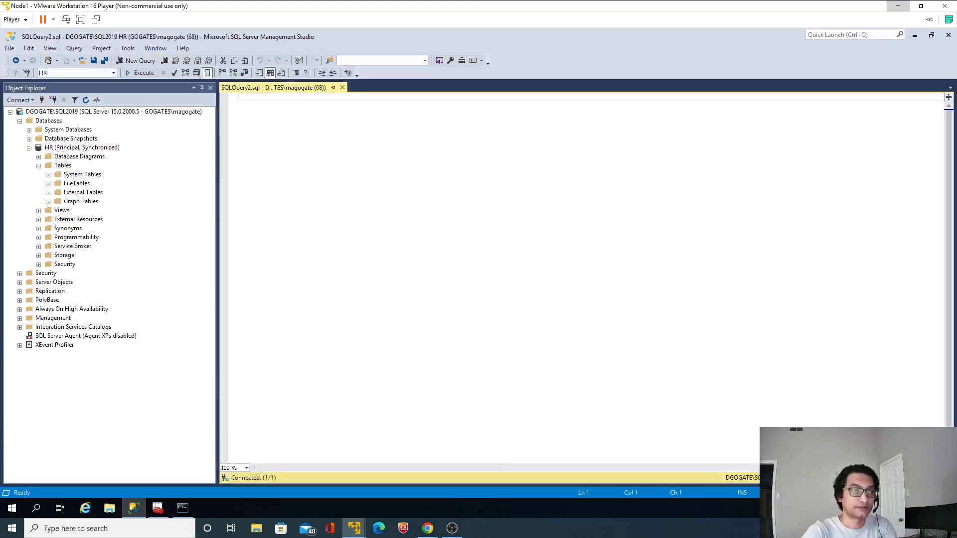
type("Create ")
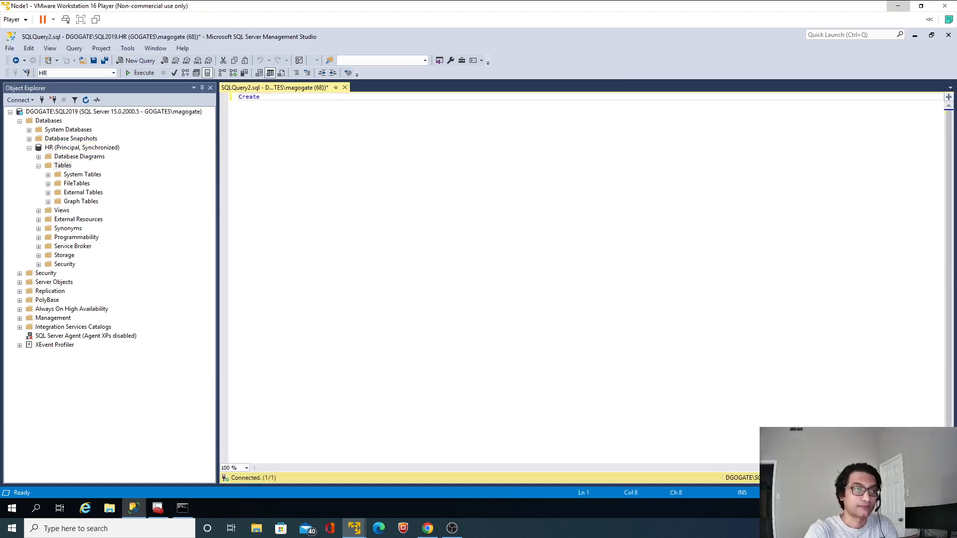
type("dbabl")
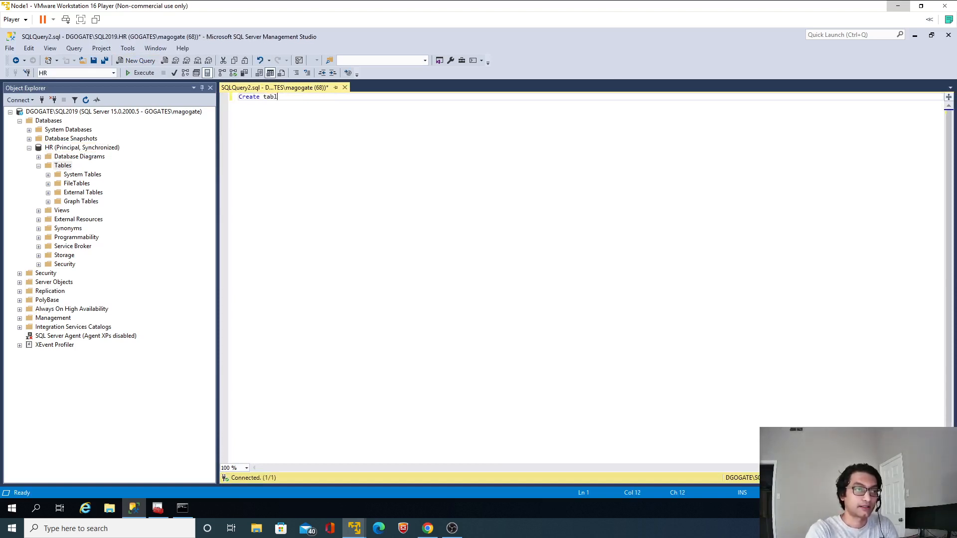
type("o.Emp")
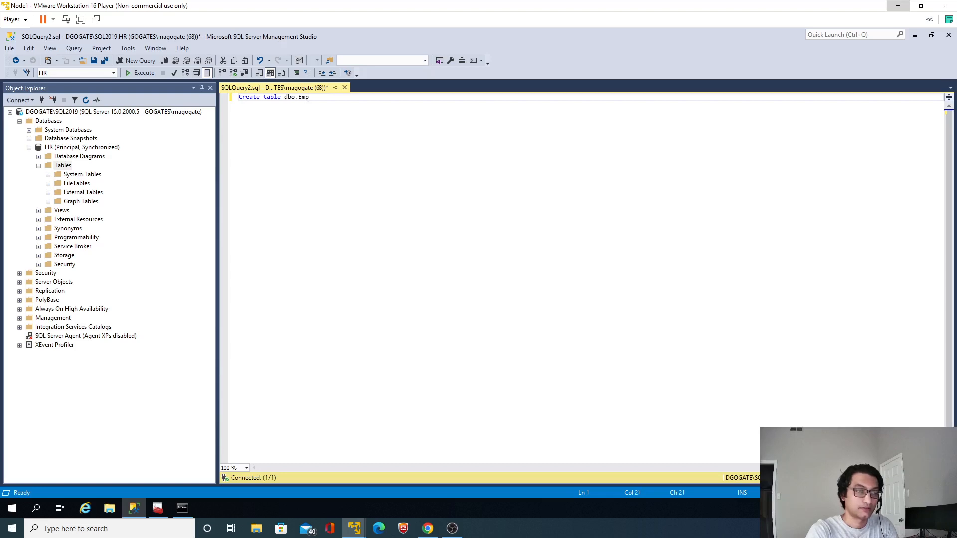
type("loyees")
key("Return")
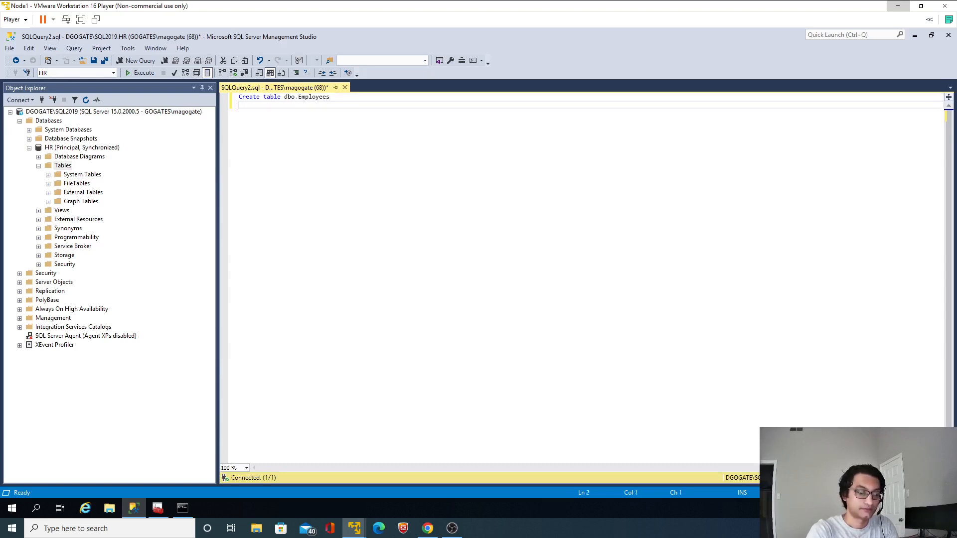
type("()")
key("Left")
key("Return")
key("Return")
key("Up")
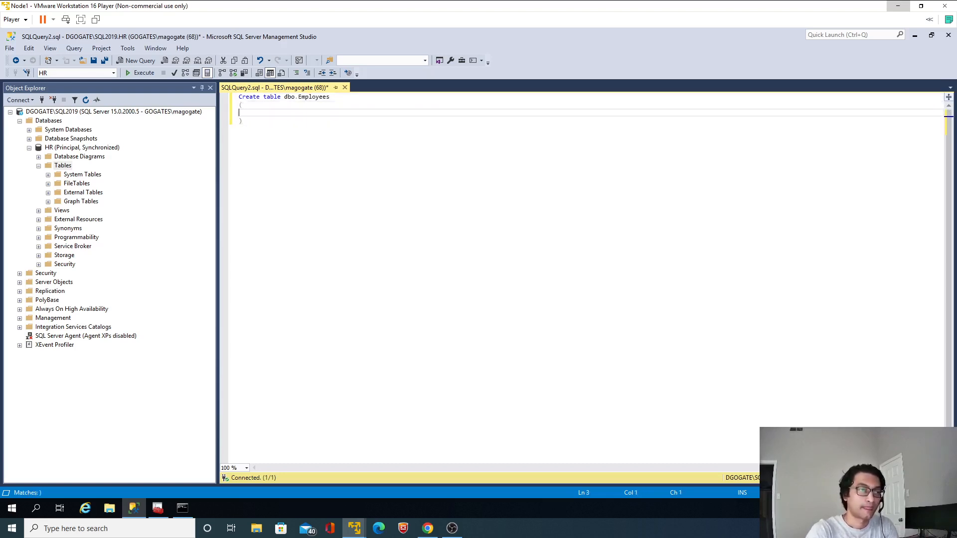
Define the columns "id int" and "name varchar(50)" in the Employees table statement
type("id int")
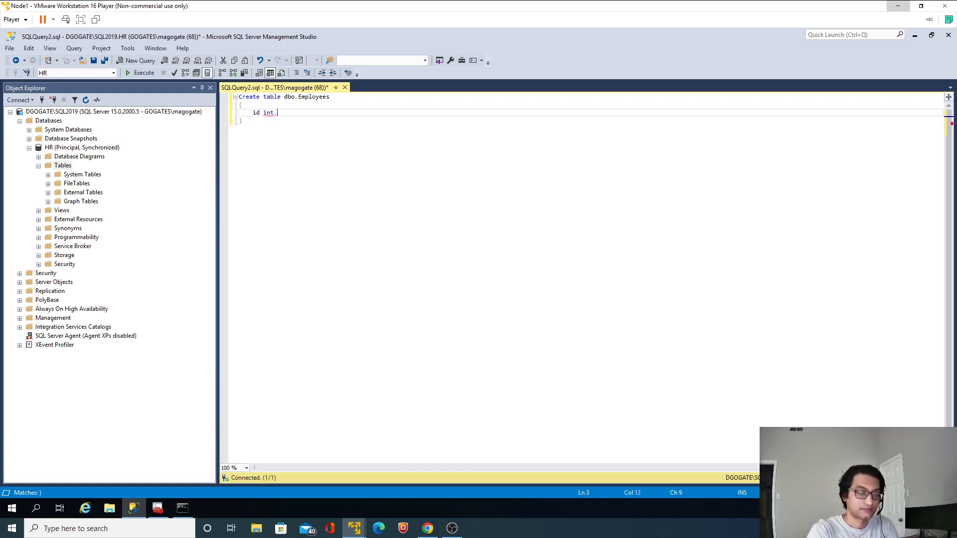
type(",")
key("Return")
type("name var")
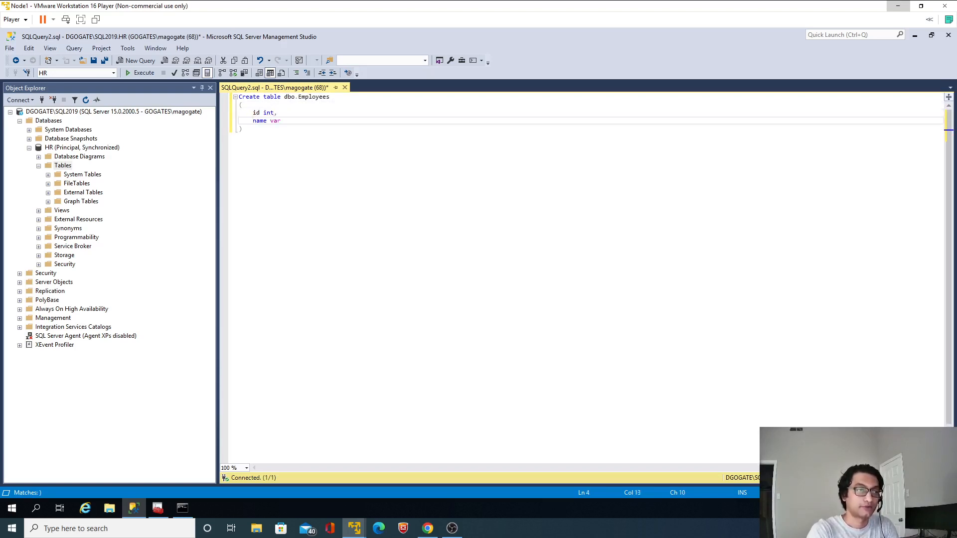
type("char(50)")
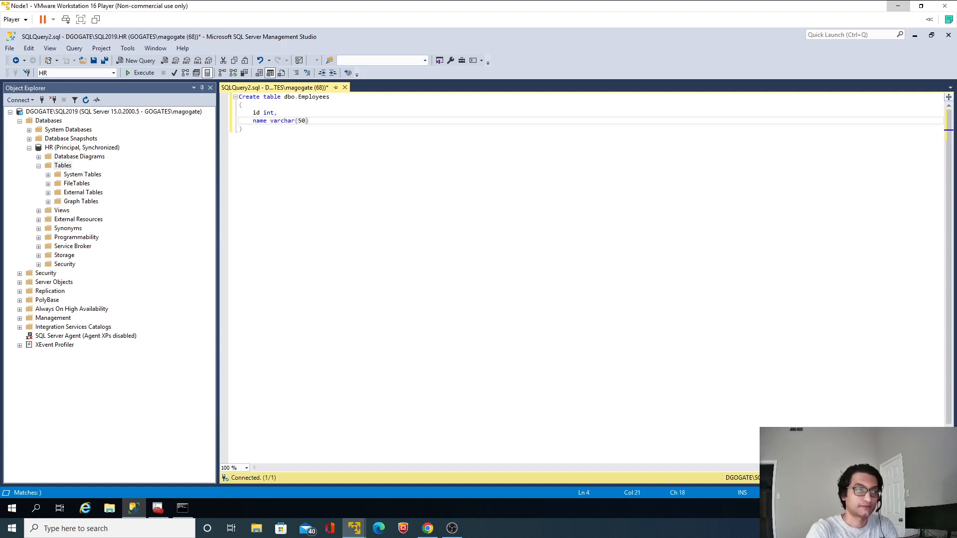
type(",")
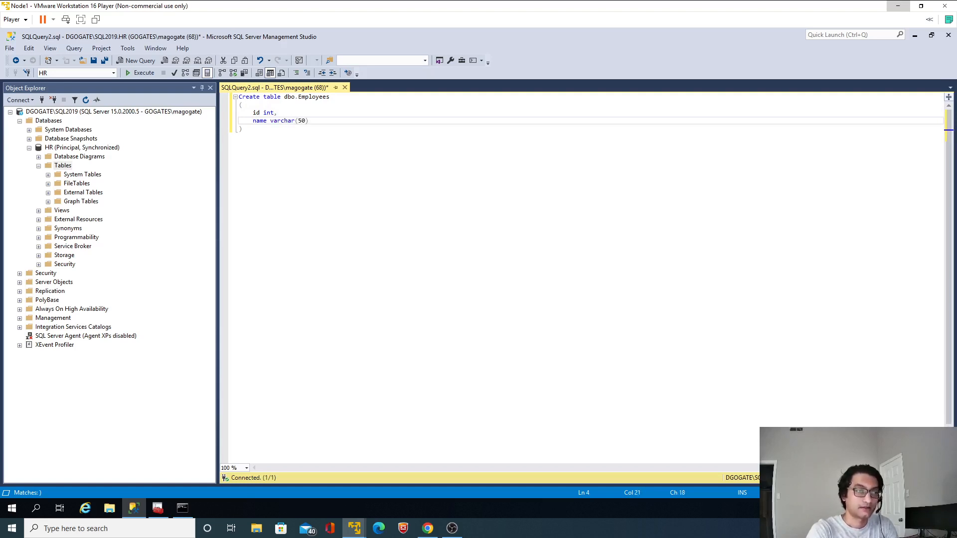
type(",")
key("Return")
Add the column "createdOn datetime2(3) default getDate()" and execute the whole create table statement
type("crdr")
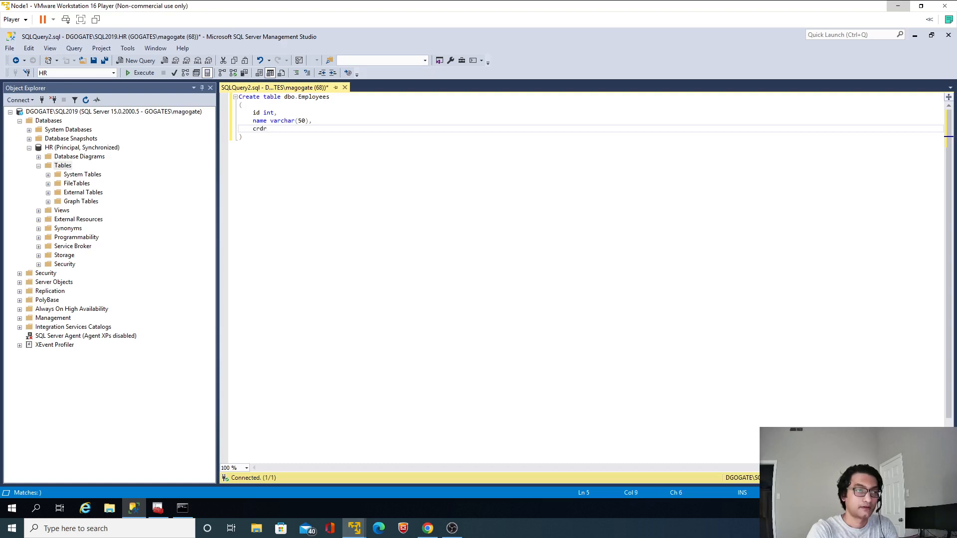
type("eatedPO")
key("BackSpace")
key("BackSpace")
type("On ge")
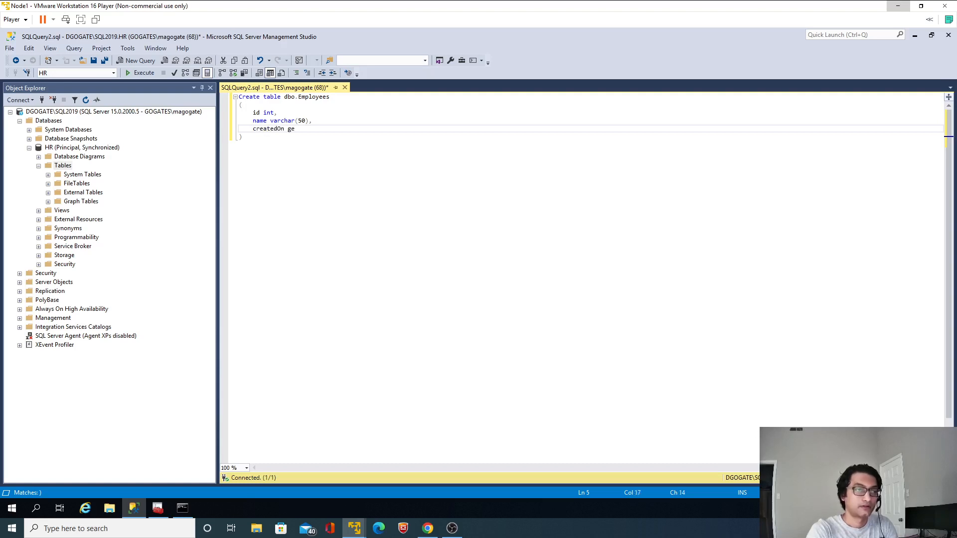
key("BackSpace")
key("BackSpace")
type("datetime2(3)")
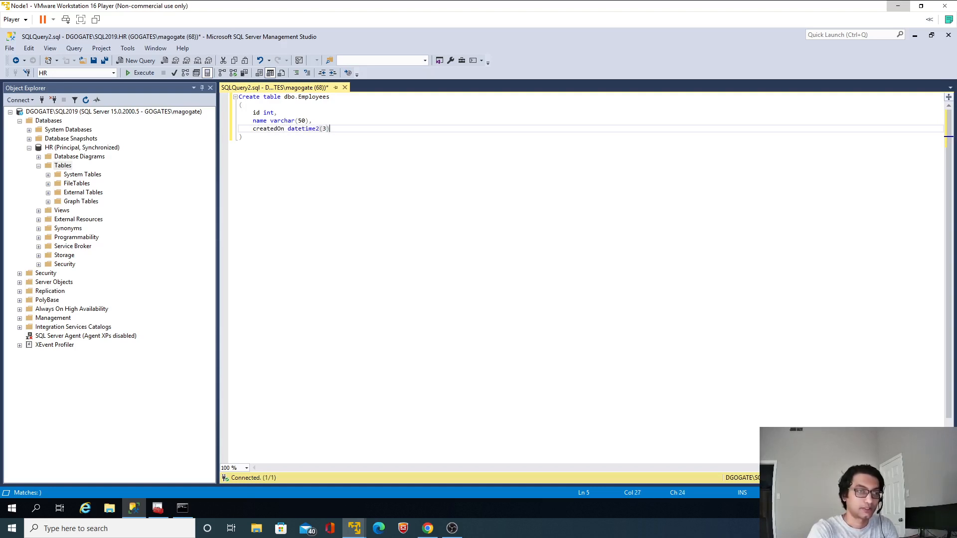
key("BackSpace")
type("defau")
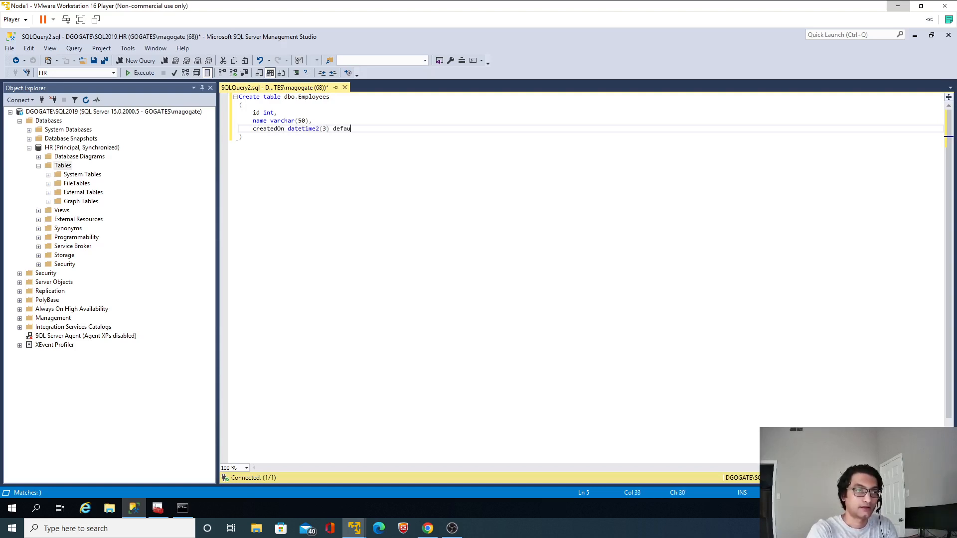
type("lt getDate()")
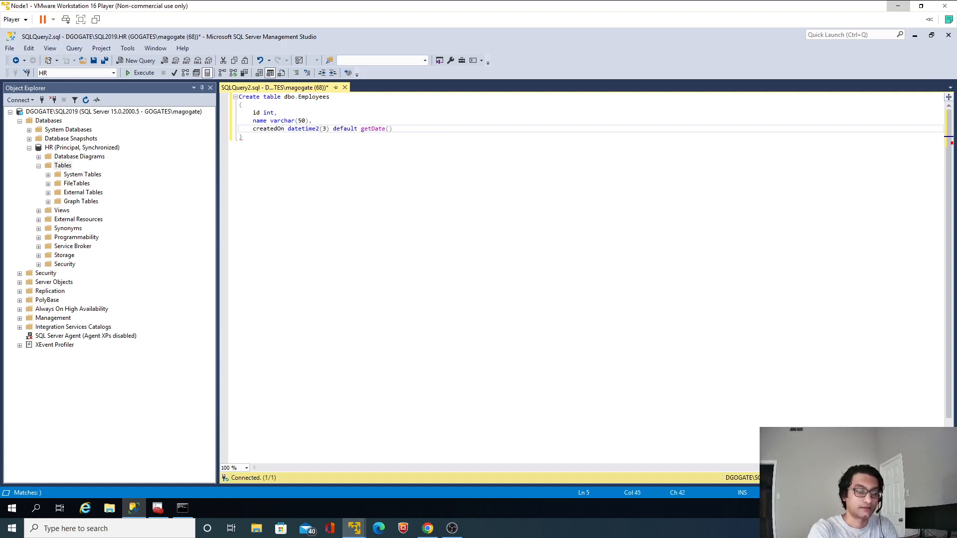
key("ctrl+a")
key("F5")
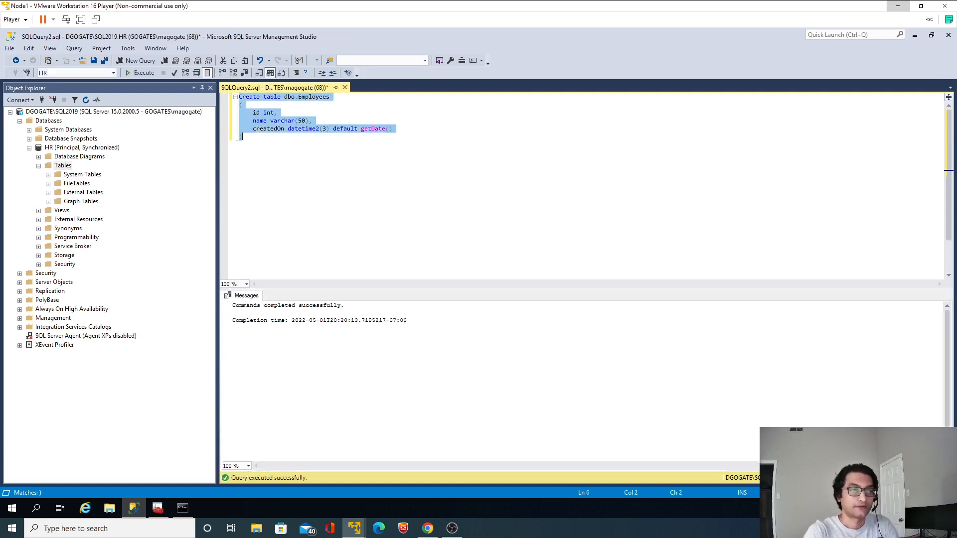
Below the create statement, write "insert into dbo.Employees(id, name)", reusing the table name from the first line
key("Right")
key("Return")
key("Return")
key("ctrl+Home")
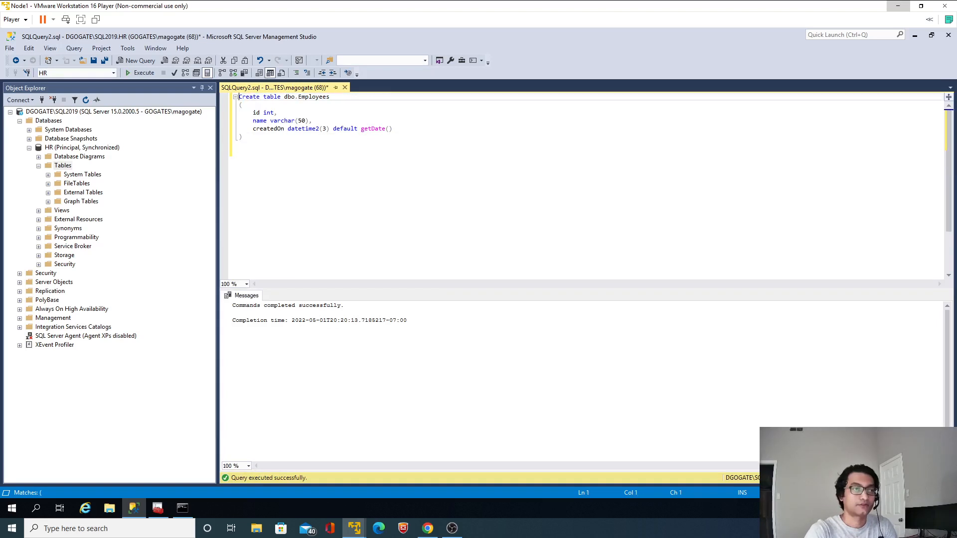
key("End")
key("ctrl+shift+Left")
key("ctrl+End")
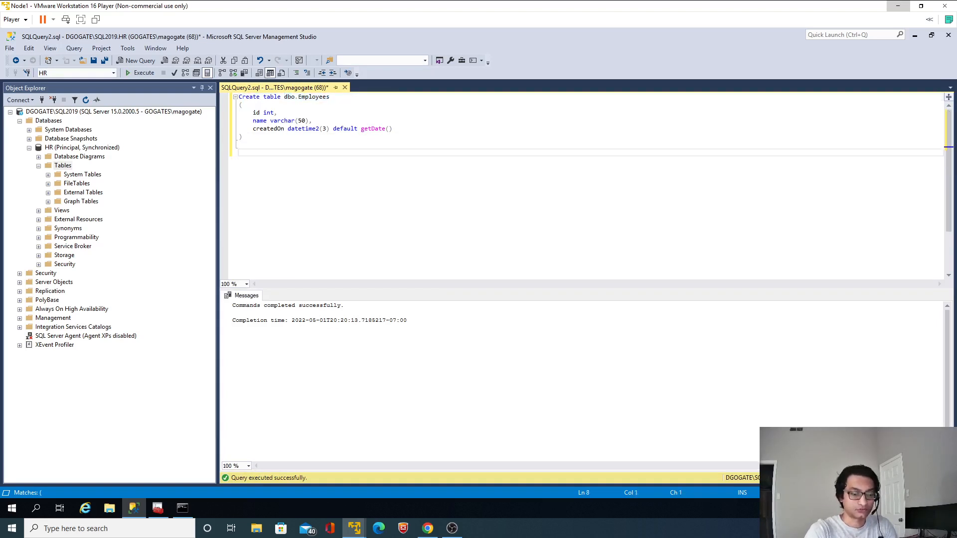
type("insert ")
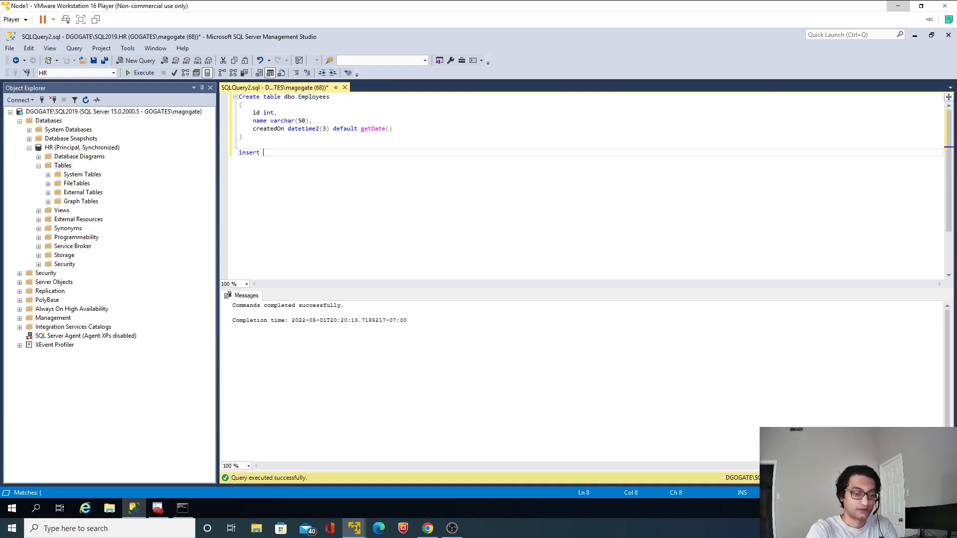
type("into")
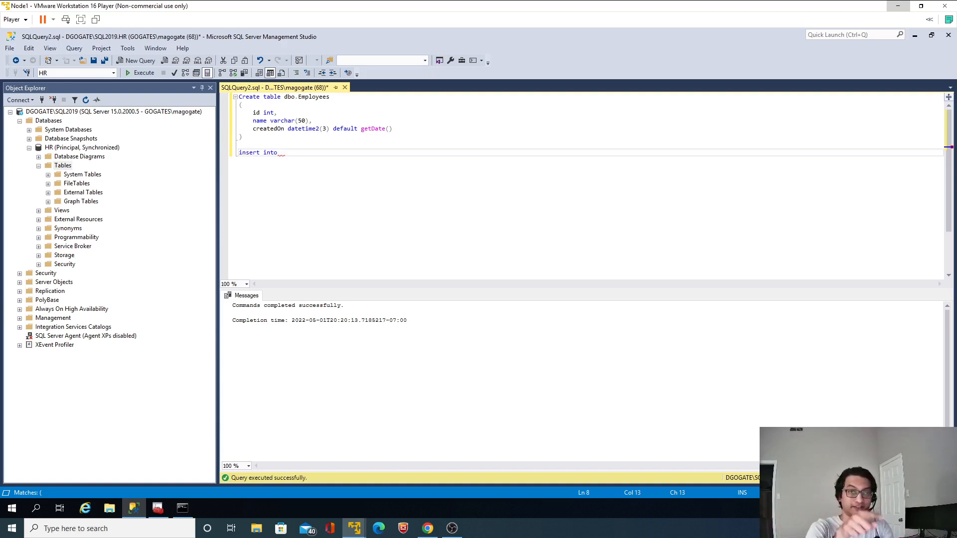
type("dbo.Employees")
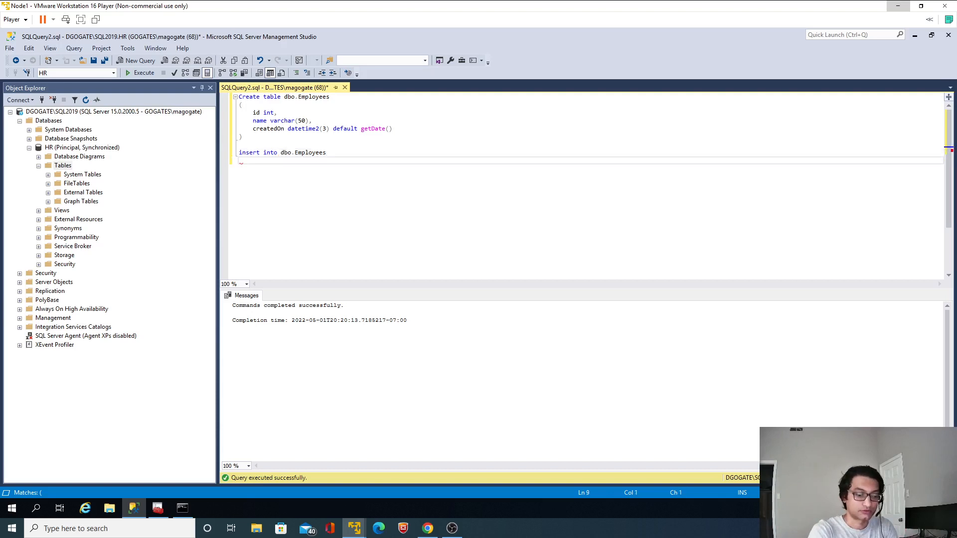
type("(id")
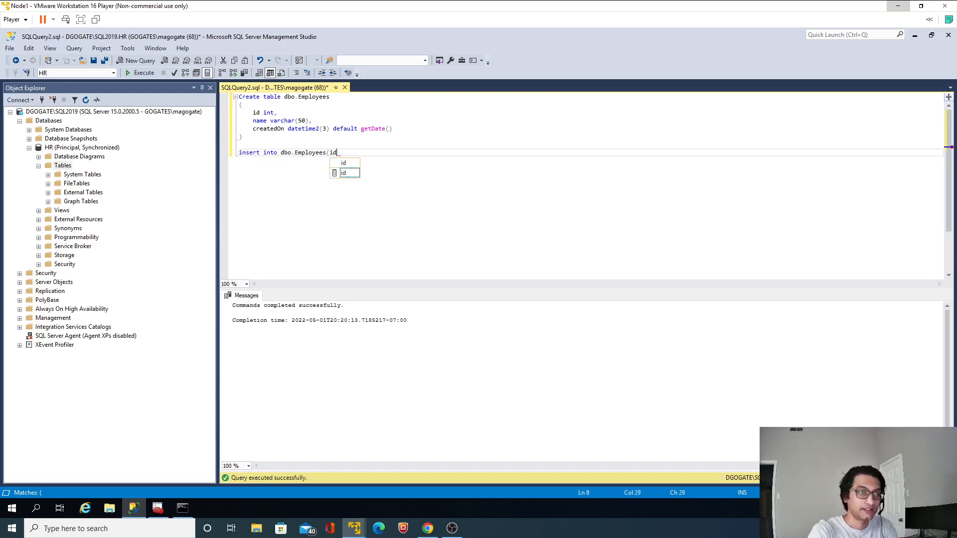
type(", name)")
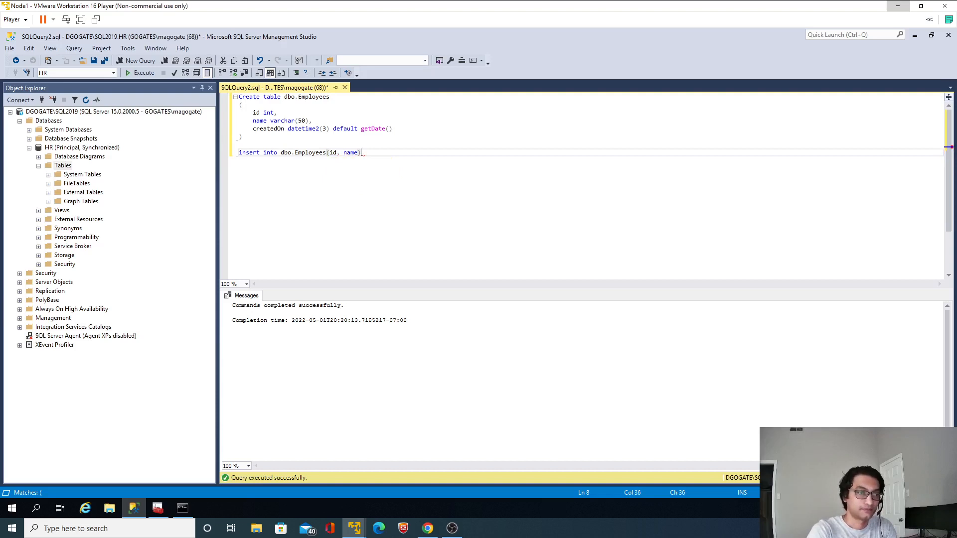
Complete the insert statement with a values clause containing id 1 and the first employee's full name
key("Return")
type("values()")
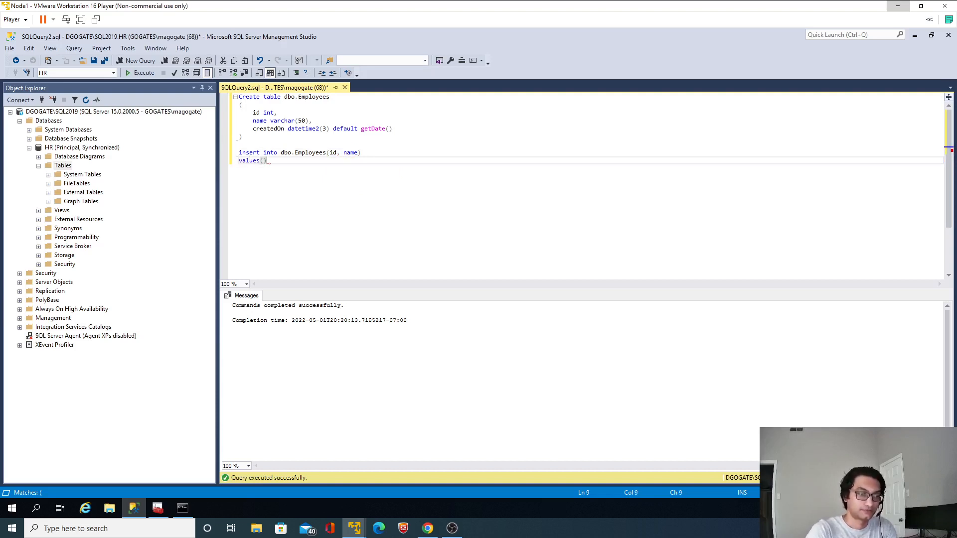
key("Left")
type("1, ''")
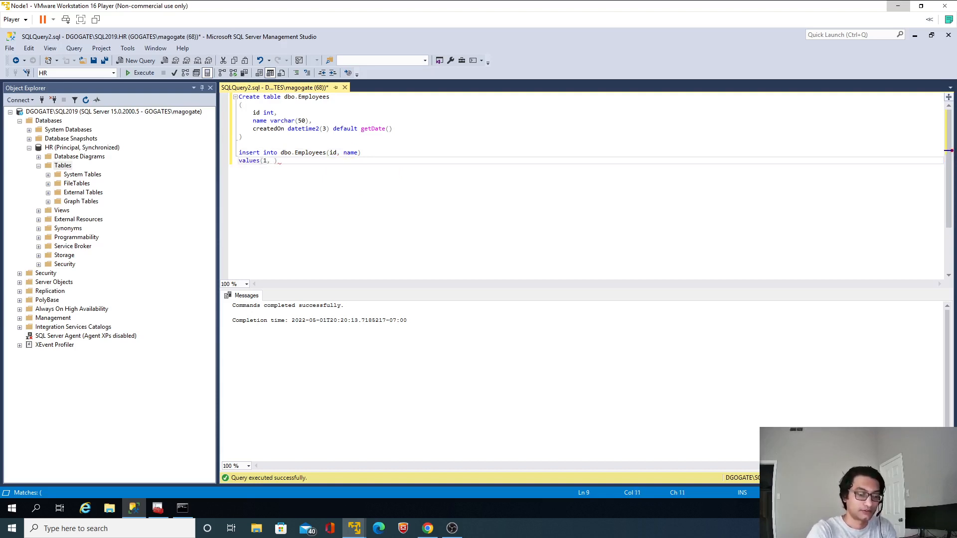
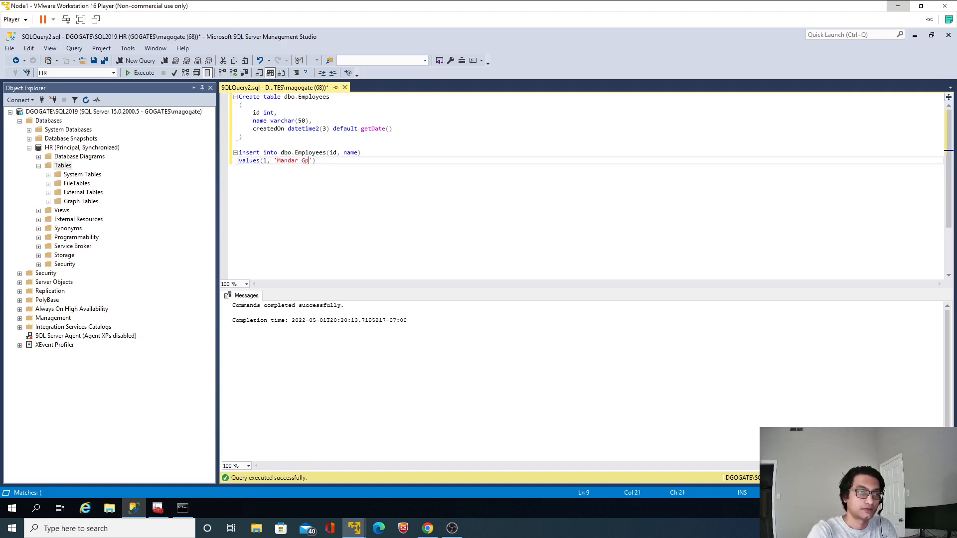
Duplicate the two-line insert statement below the original, separated by a blank line
key("End")
key("shift+Up")
key("shift+Home")
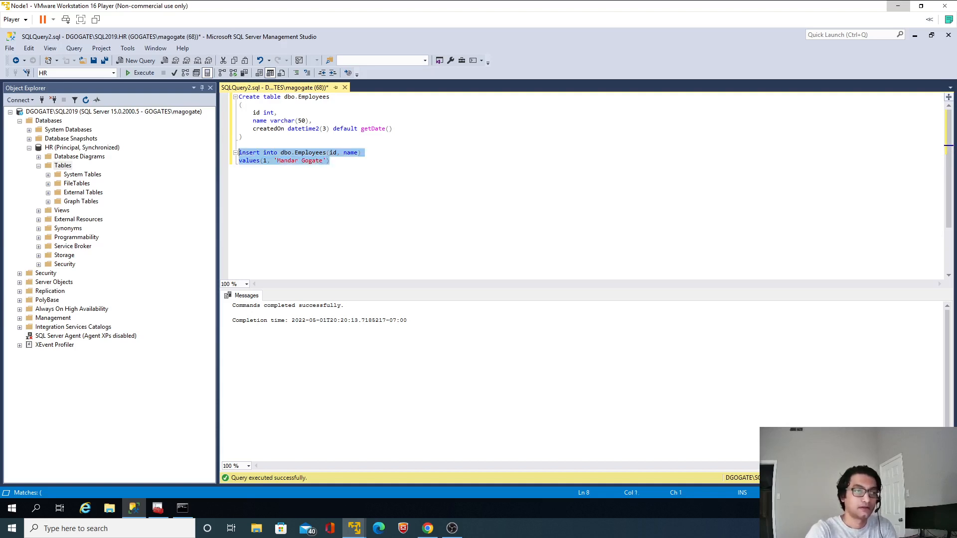
key("ctrl+c")
key("ctrl+End")
key("Return")
key("Return")
key("ctrl+v")
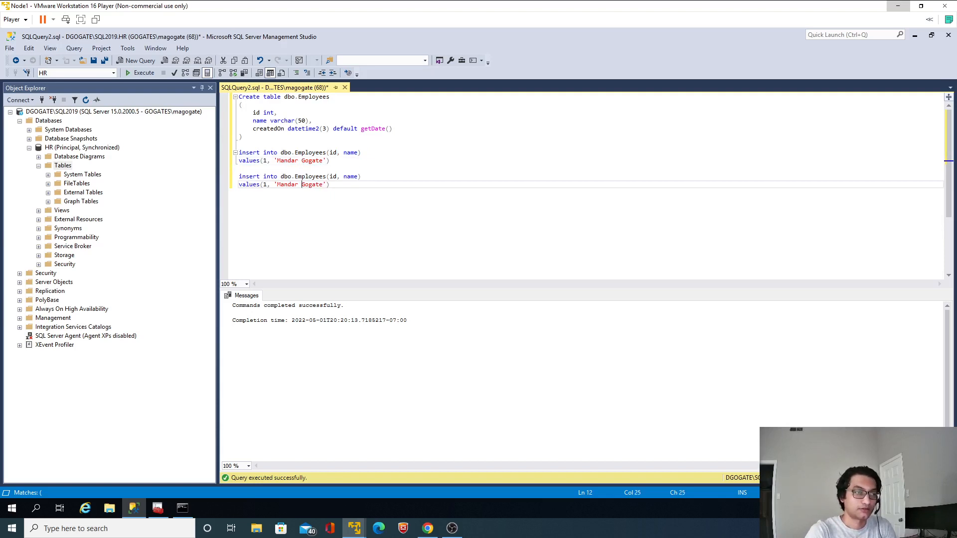
In the duplicated insert statement, set the id to 2 and replace the name with the second employee's full name
left_click(274, 185)
key("Left")
key("BackSpace")
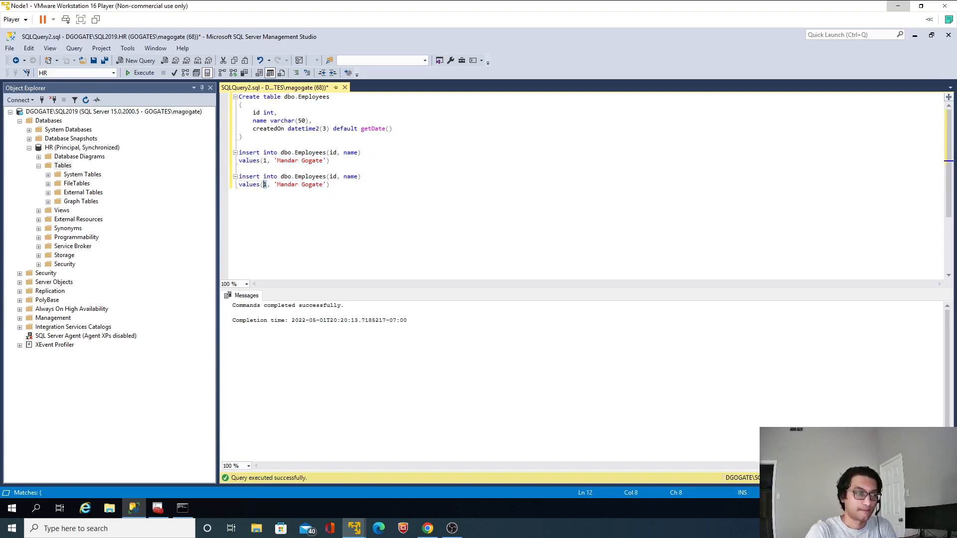
type("2")
left_click_drag(277, 184, 323, 185)
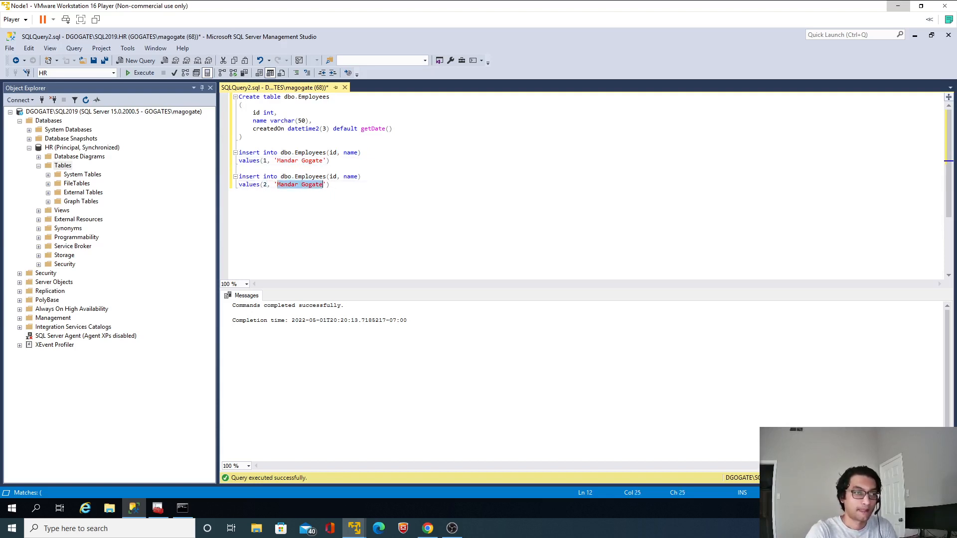
type("Gogate")
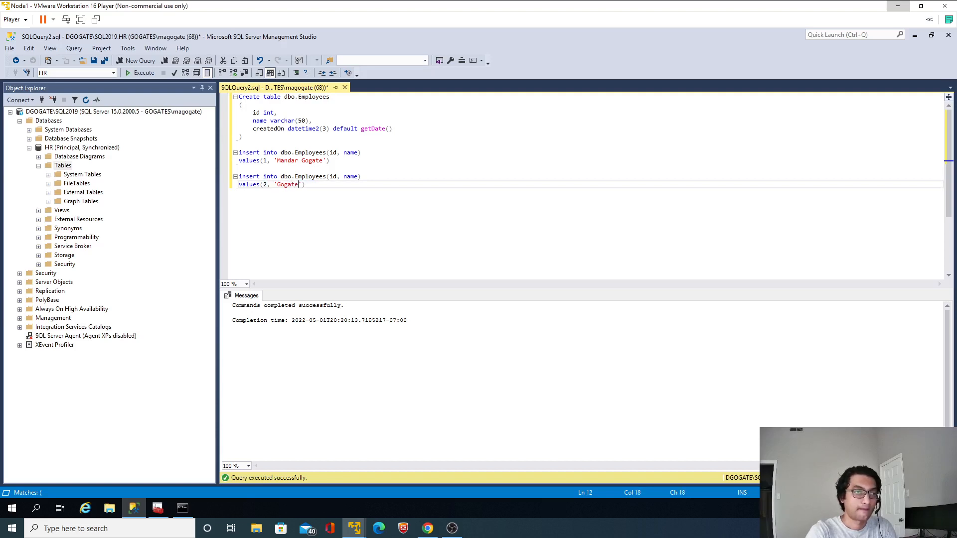
key("ctrl+shift+Left")
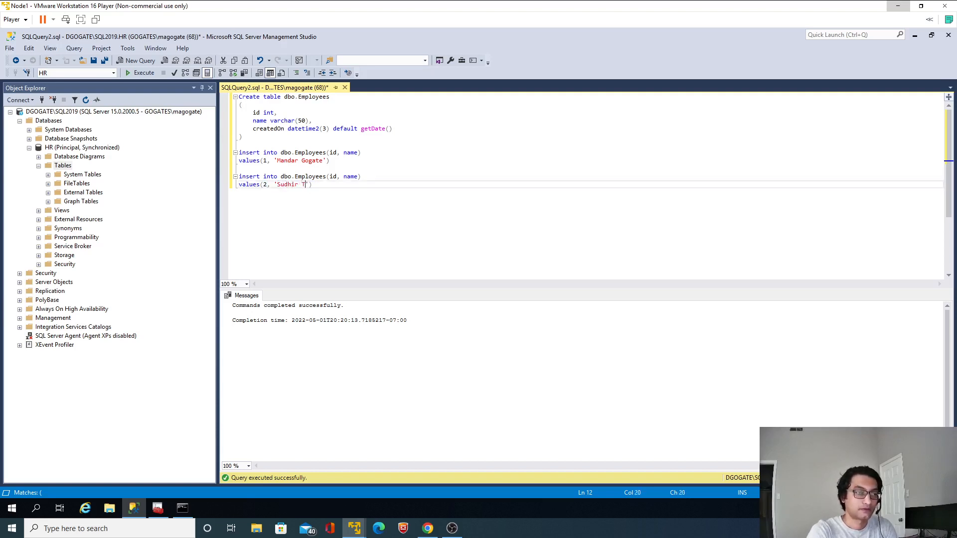
Execute only the two insert statements to add both rows to dbo.Employees
key("End")
key("shift+Up")
key("shift+Up")
key("shift+Up")
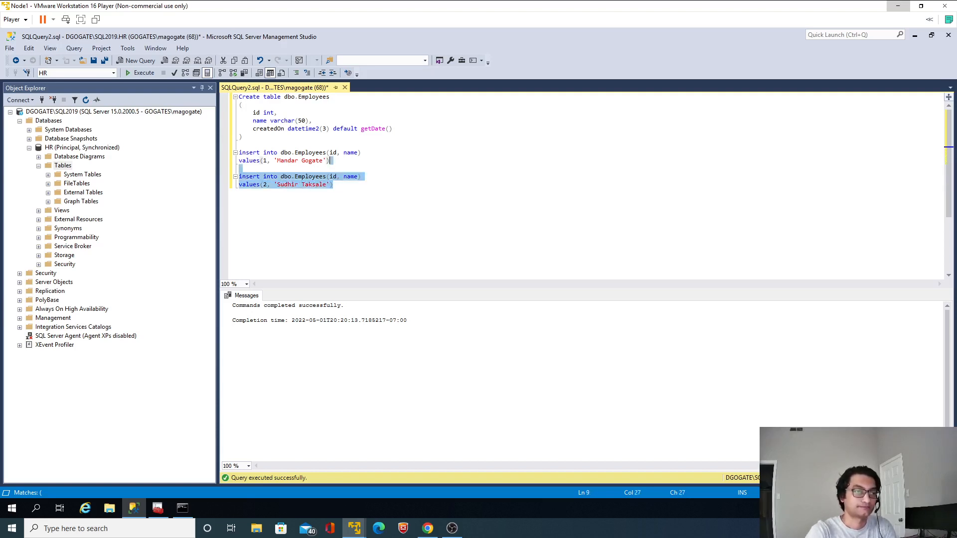
key("shift+Up")
key("shift+Home")
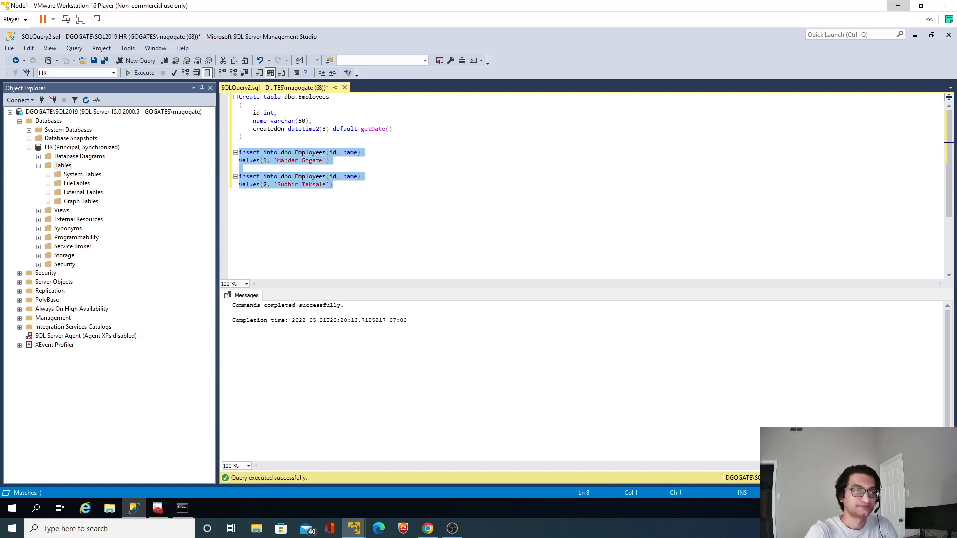
key("F5")
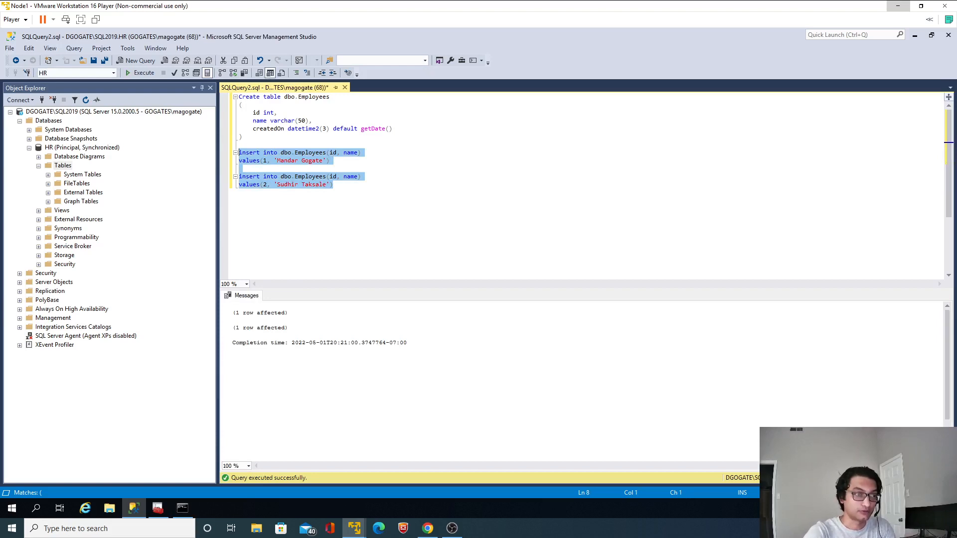
key("Right")
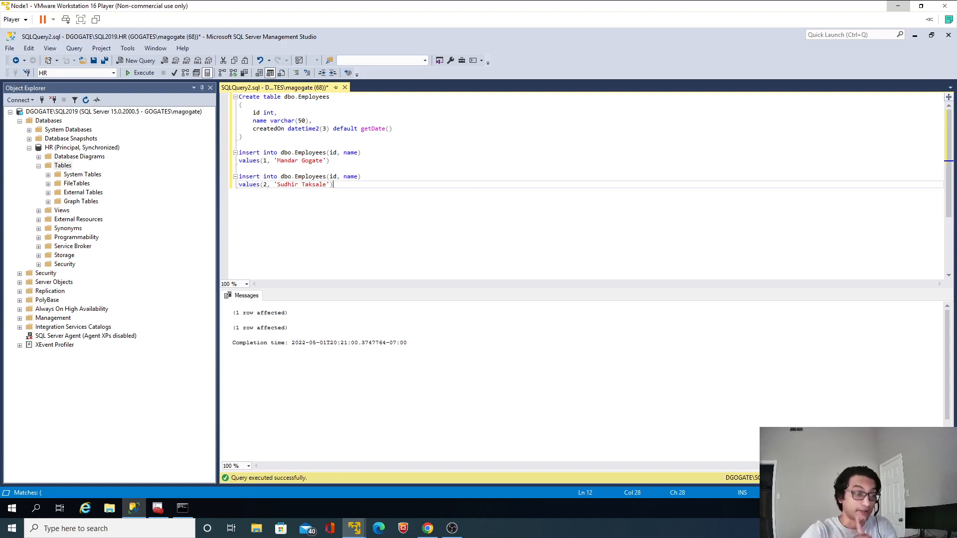
Switch to SQL Server Configuration Manager and stop the SQL Server (SQL2019) service
left_click(157, 508)
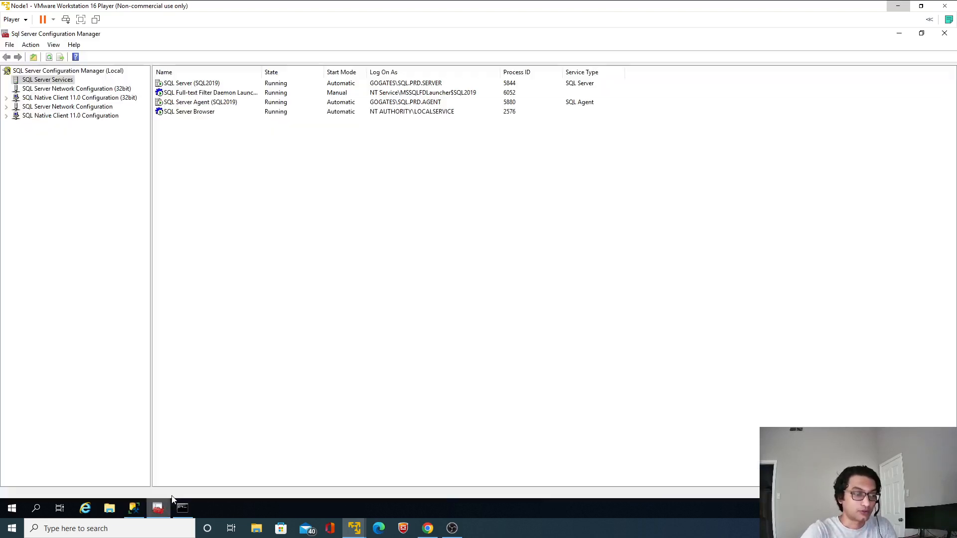
left_click(209, 83)
right_click(209, 84)
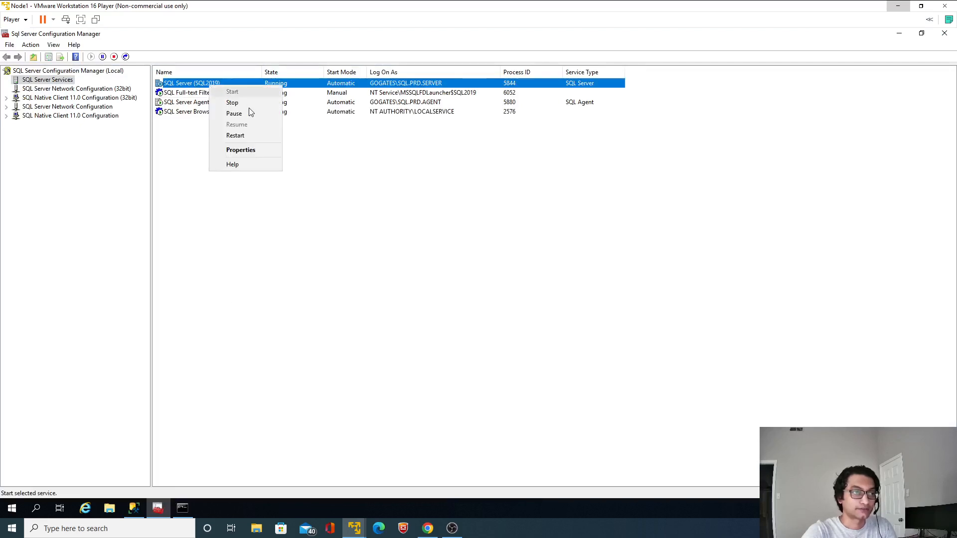
left_click(244, 104)
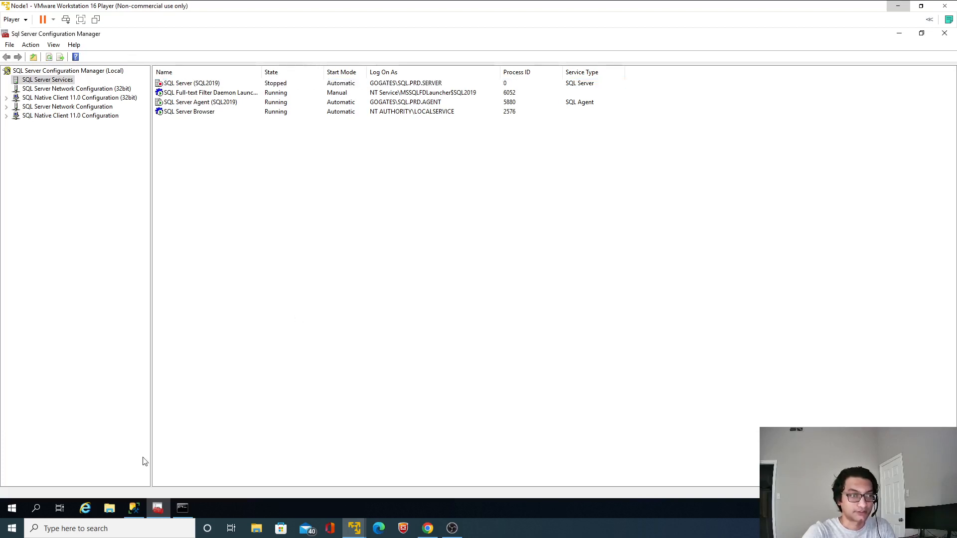
In File Explorer, delete the master database file from the MSSQL\DATA folder on the Data02 (Y:) drive
left_click(110, 507)
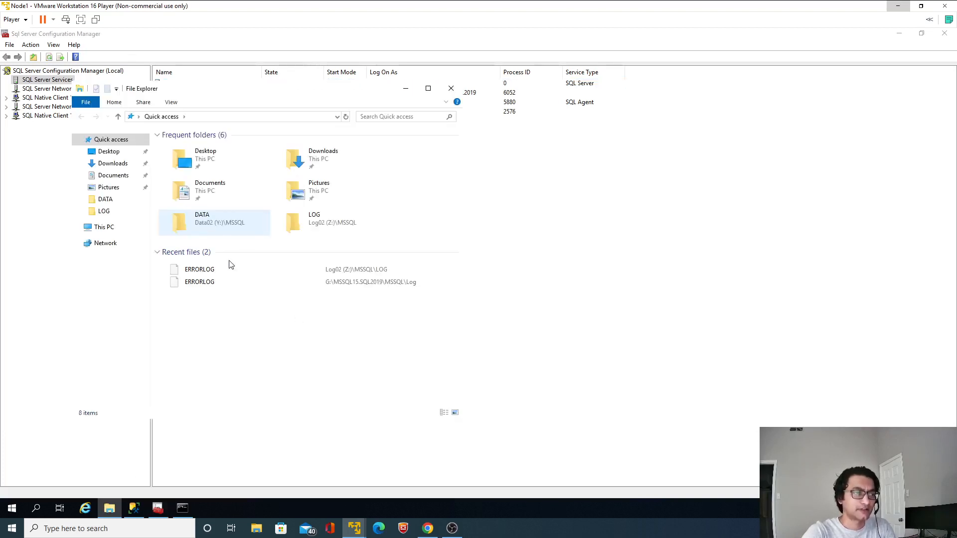
left_click(104, 227)
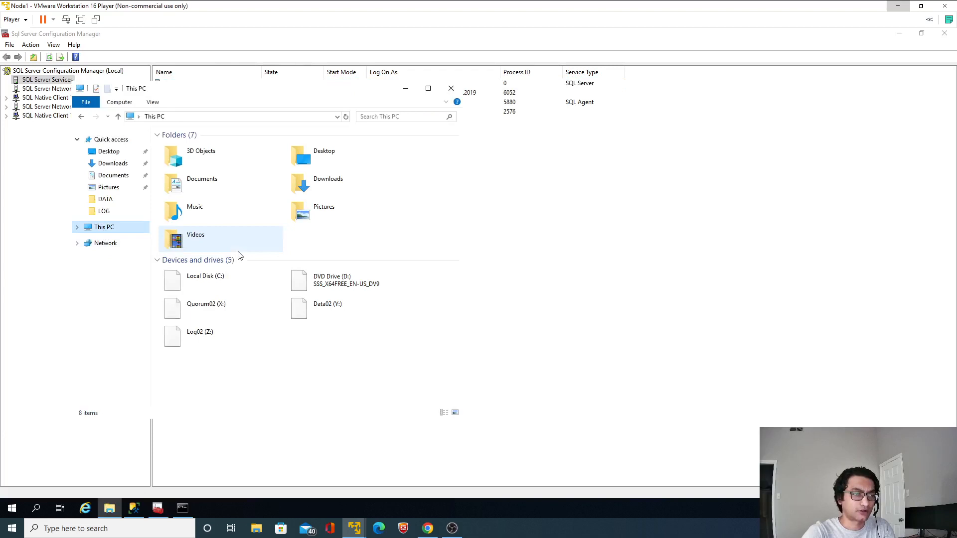
double_click(324, 308)
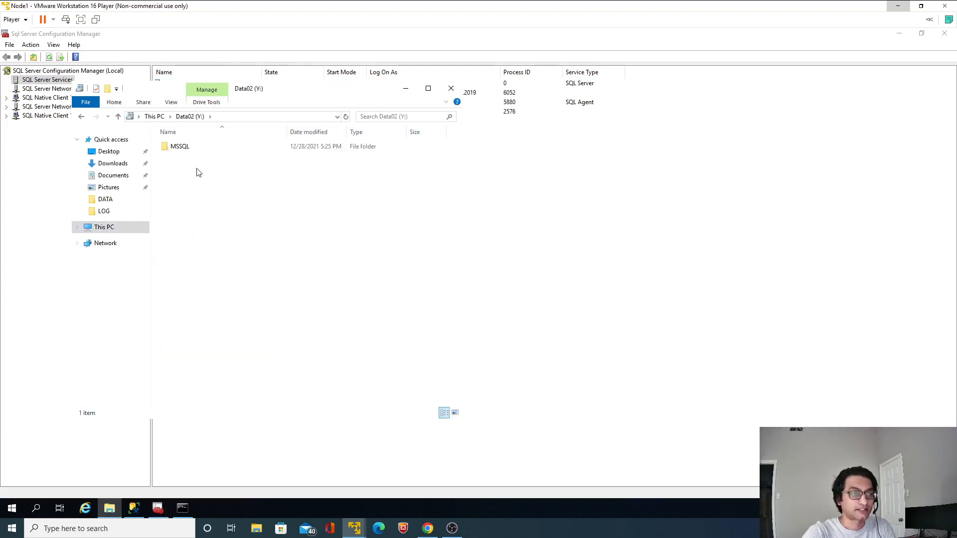
left_click(184, 149)
double_click(184, 149)
double_click(184, 148)
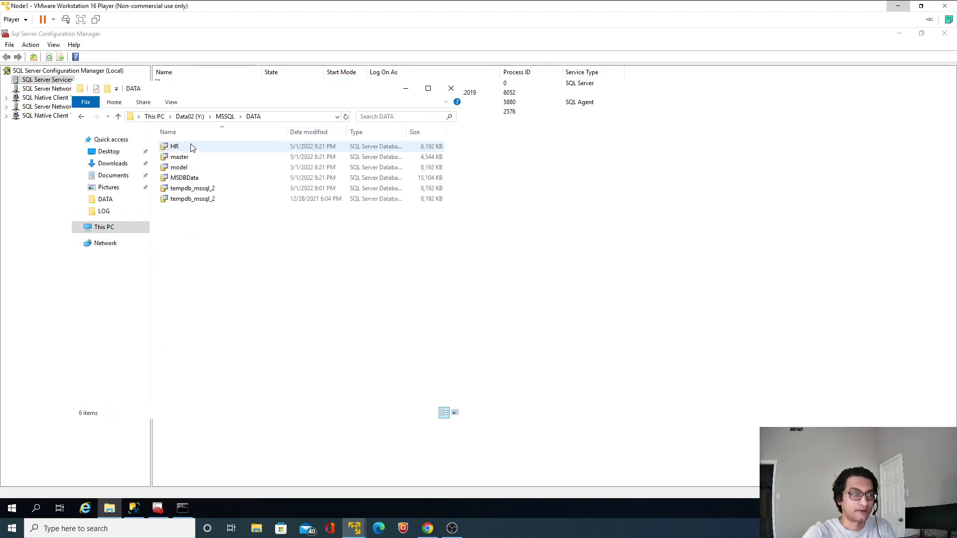
left_click(180, 159)
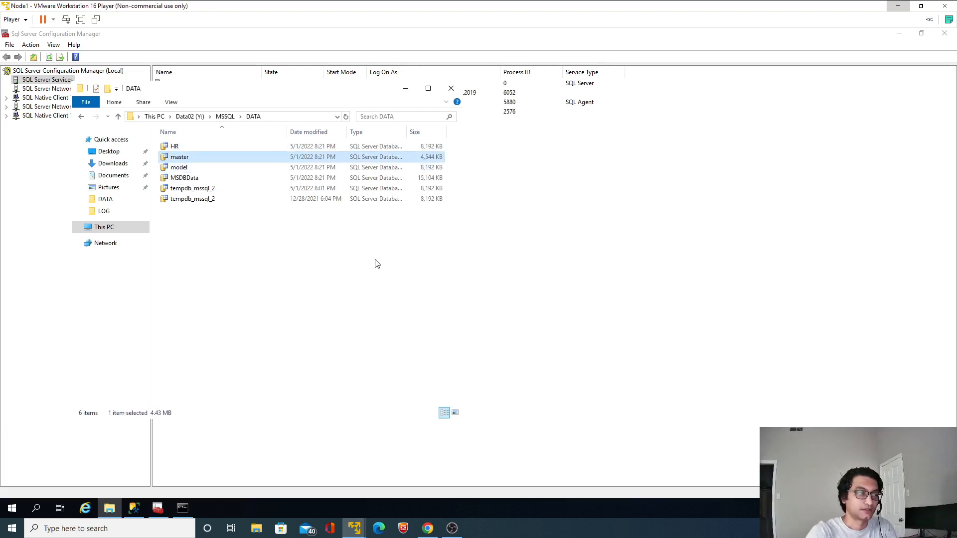
key("Delete")
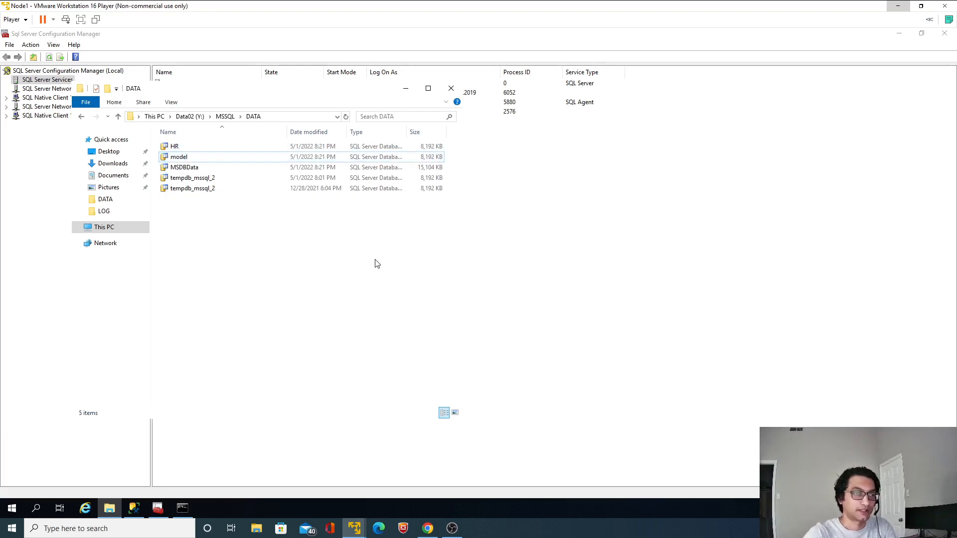
Return to SQL Server Configuration Manager and try to start the SQL Server (SQL2019) service
left_click(797, 256)
right_click(201, 85)
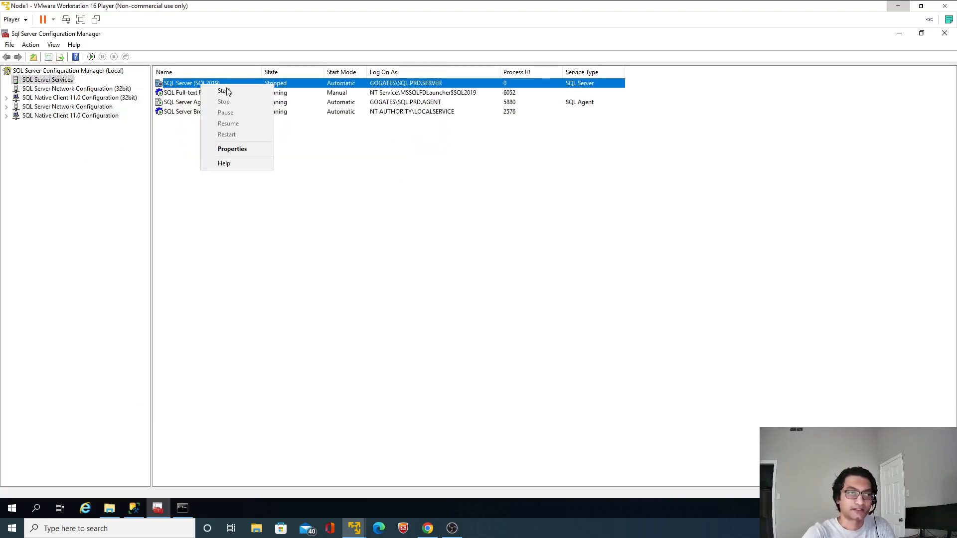
left_click(226, 90)
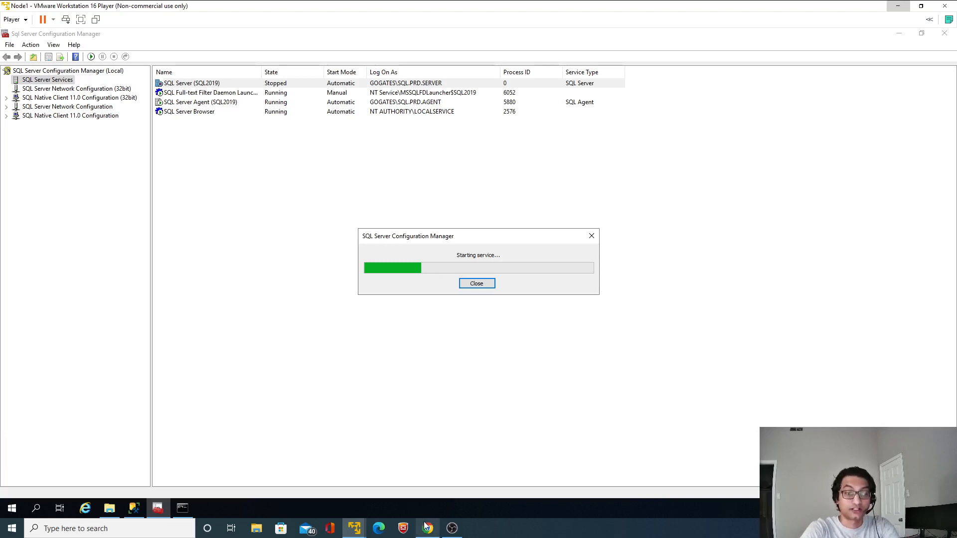
Switch to the mirroring README in Chrome and open its Forced Service documentation link under Role Switching in a new tab
mouse_move(426, 525)
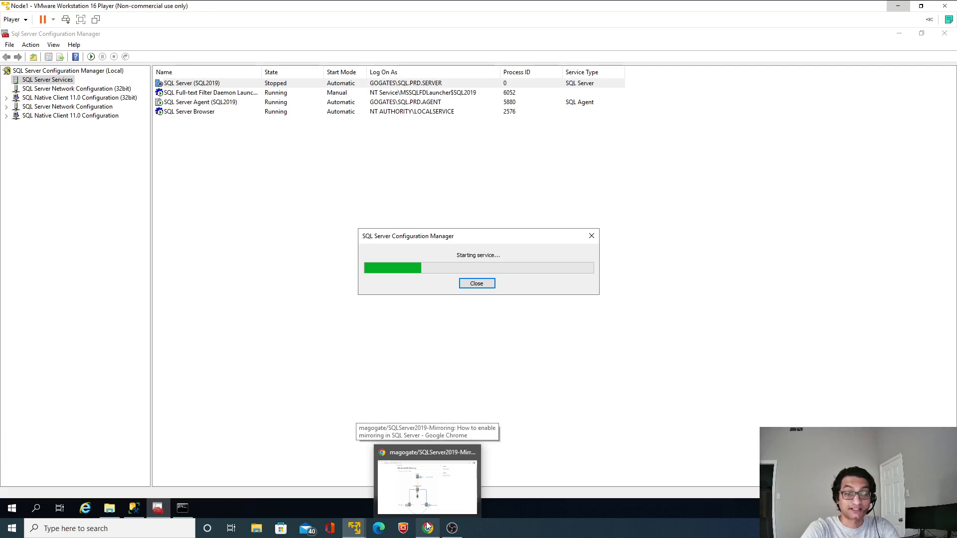
left_click(434, 503)
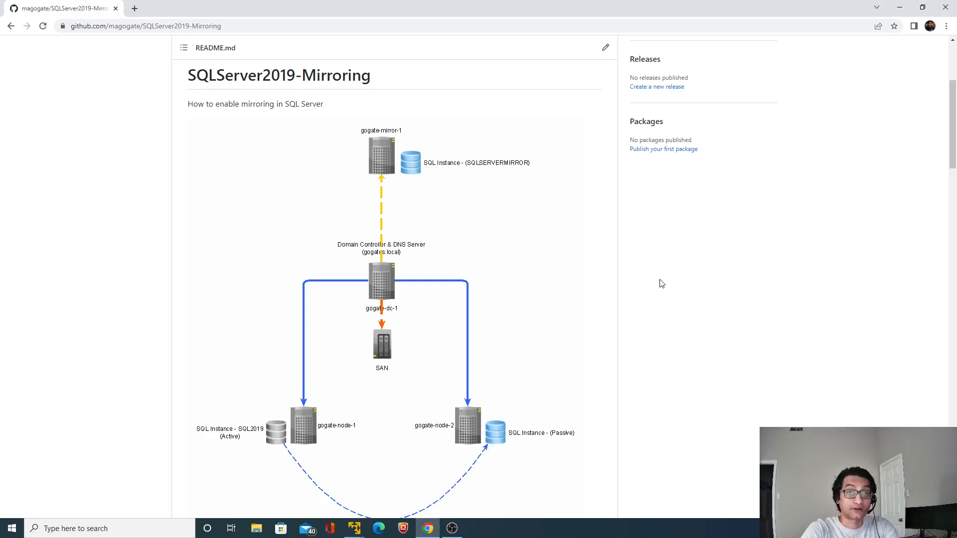
scroll(662, 284, "down", 20)
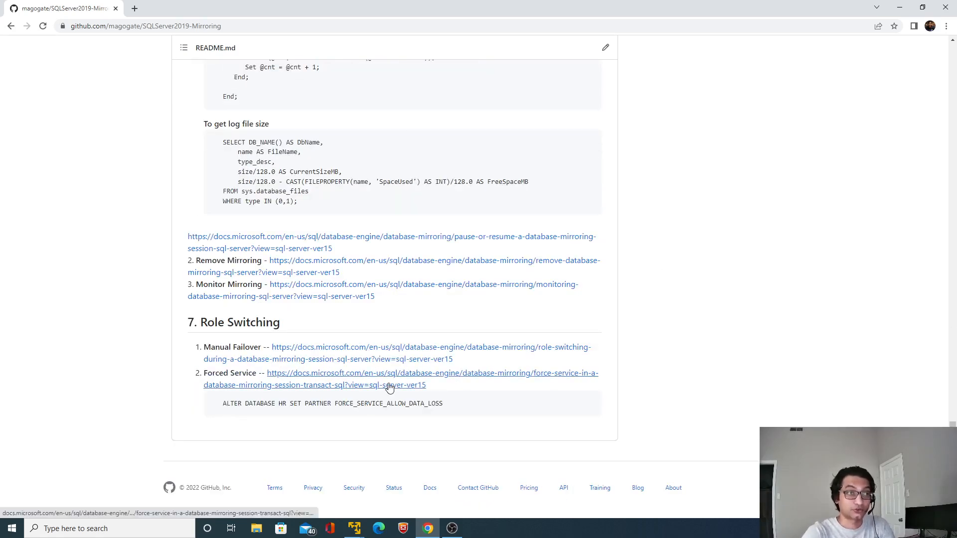
middle_click(389, 387)
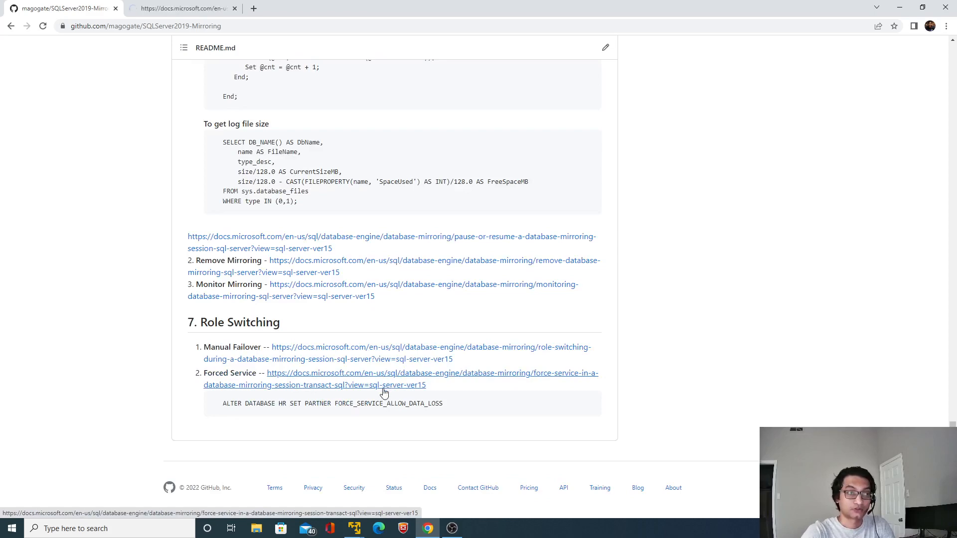
left_click(165, 9)
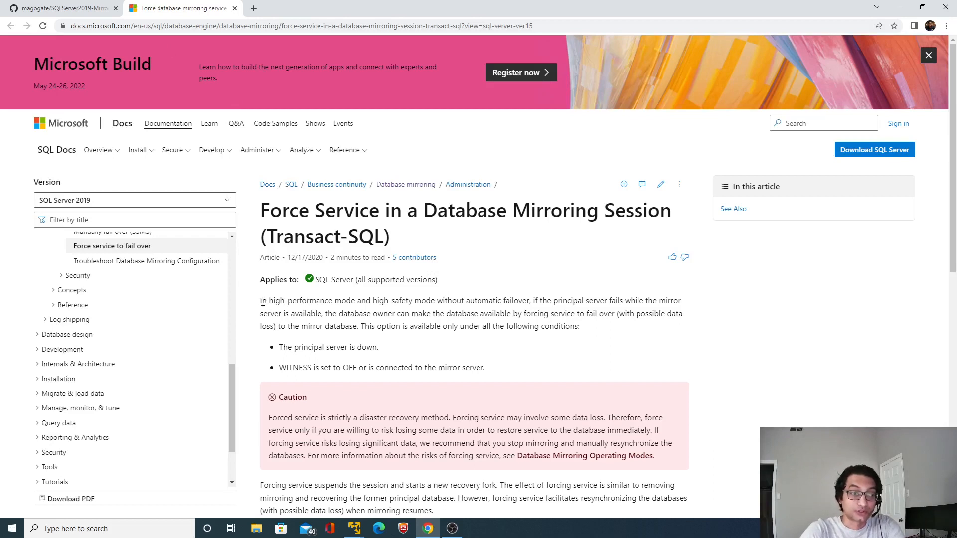
Read the article's introduction on when service can be forced to the mirror, including the two conditions it requires
left_click_drag(260, 301, 365, 312)
left_click_drag(366, 312, 362, 302)
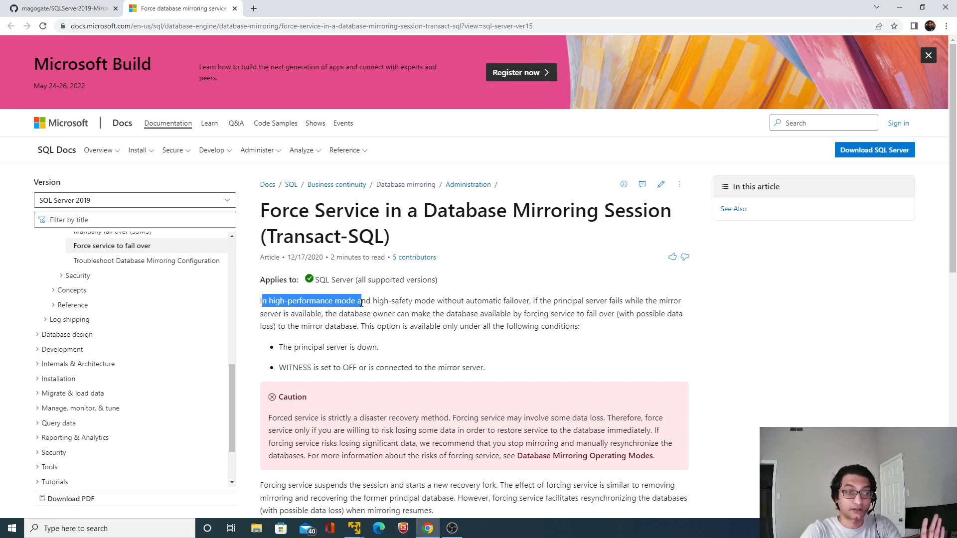
left_click(362, 302)
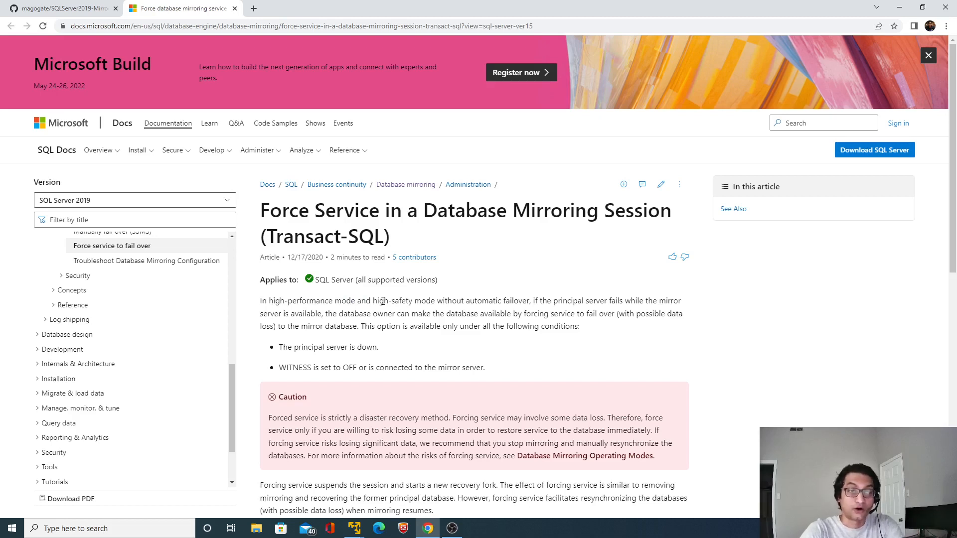
left_click_drag(379, 301, 629, 304)
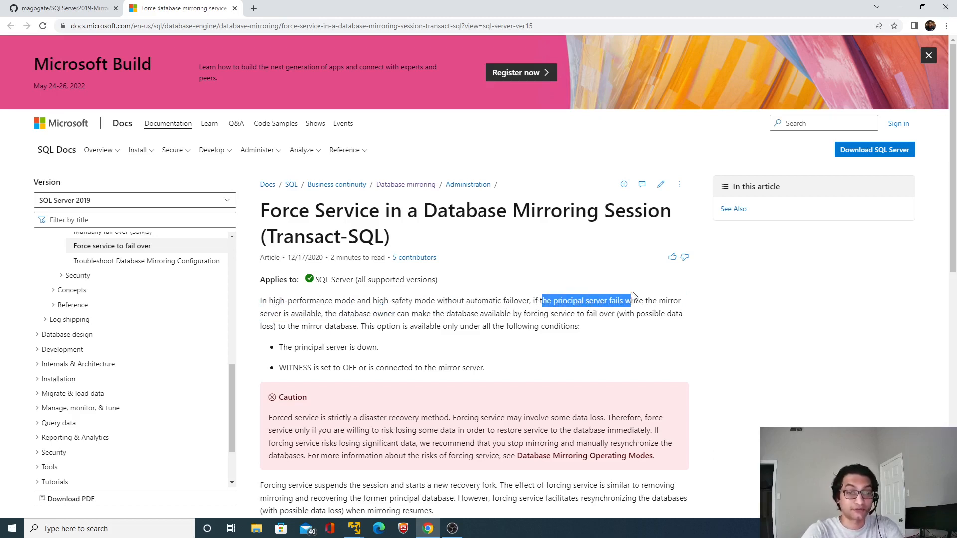
left_click(630, 305)
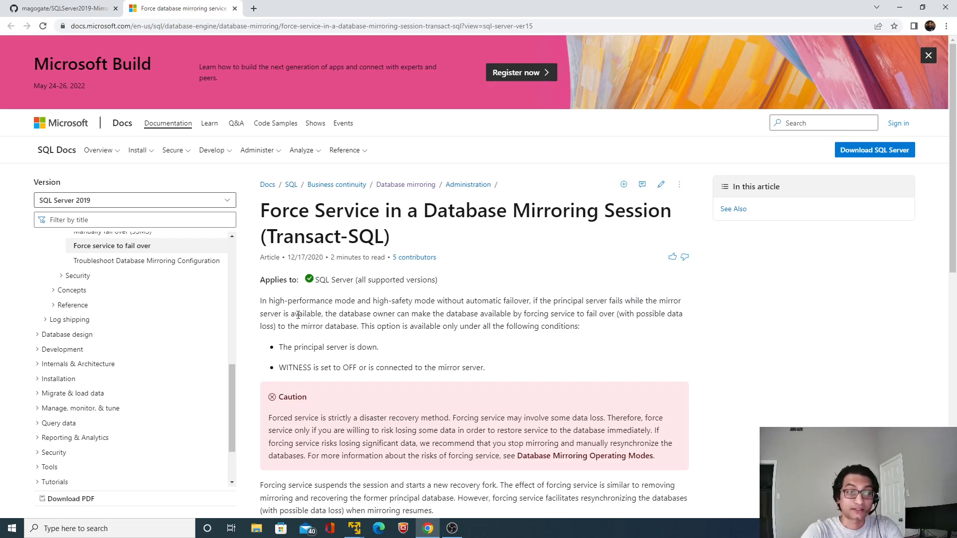
left_click_drag(332, 315, 531, 316)
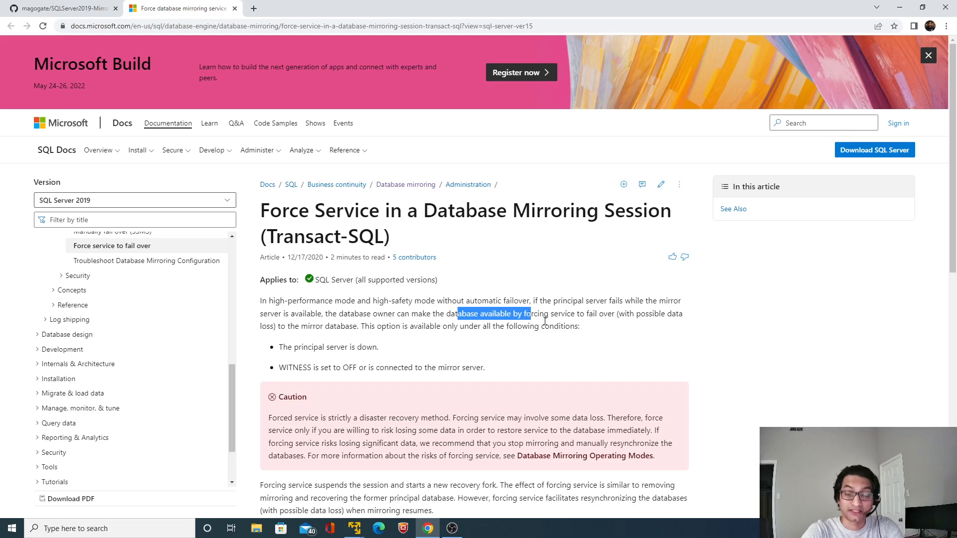
left_click(545, 321)
left_click_drag(519, 315, 619, 324)
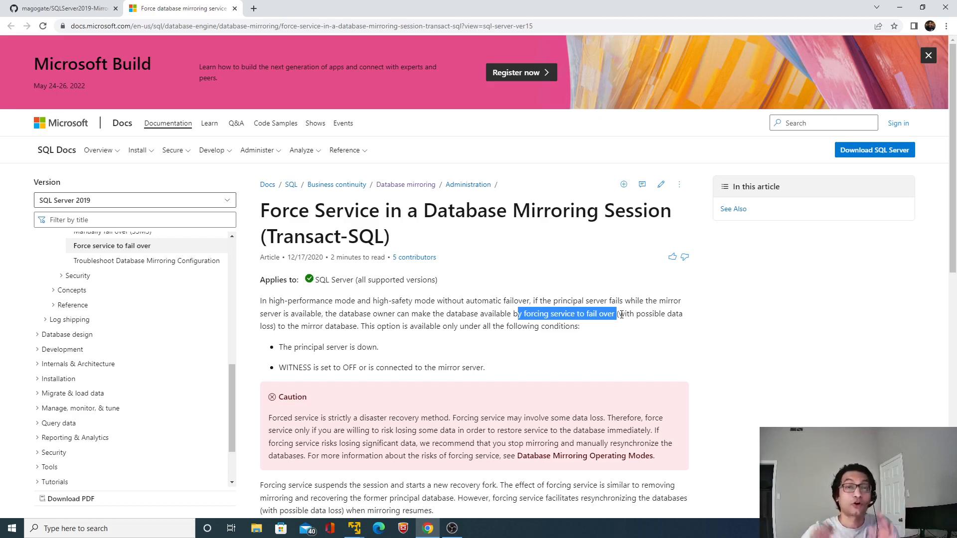
left_click(388, 331)
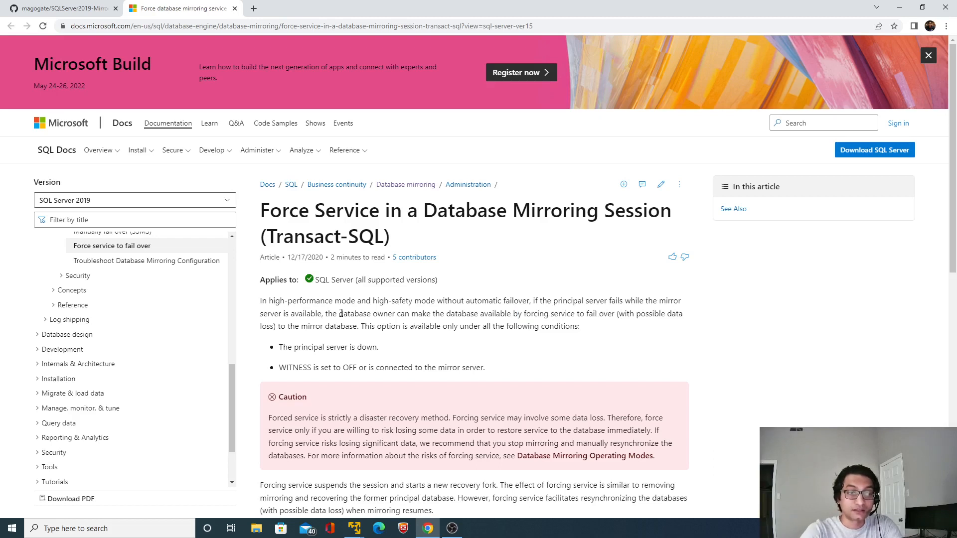
left_click_drag(341, 313, 612, 316)
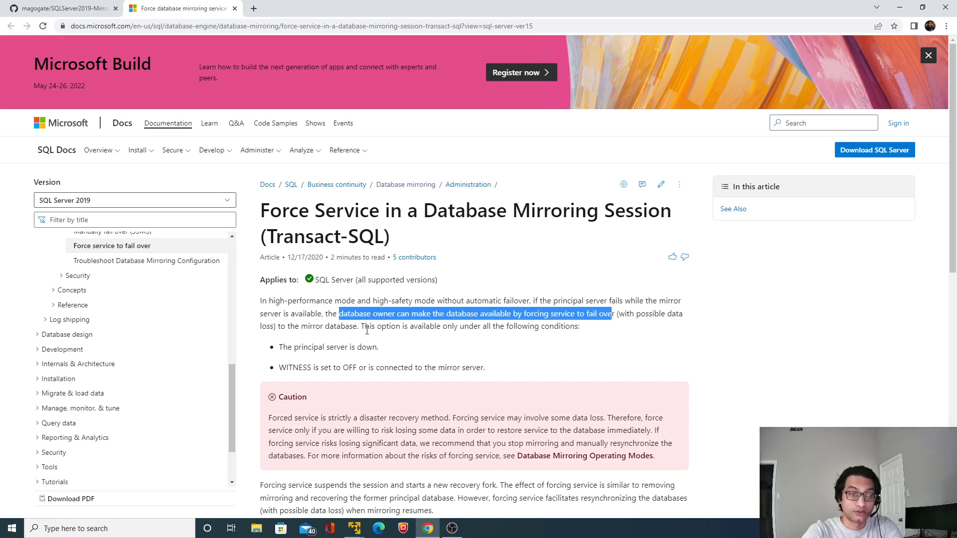
left_click_drag(280, 326, 585, 338)
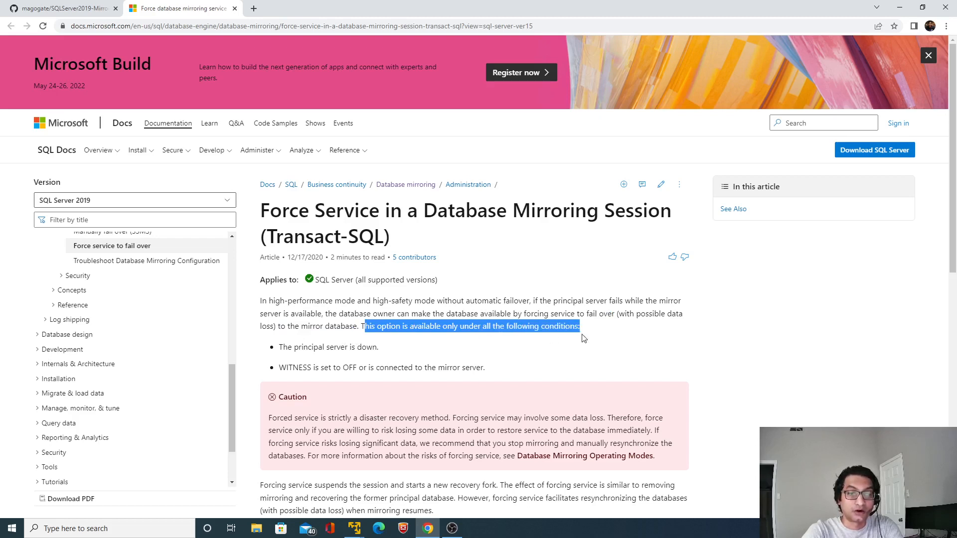
left_click_drag(284, 348, 378, 348)
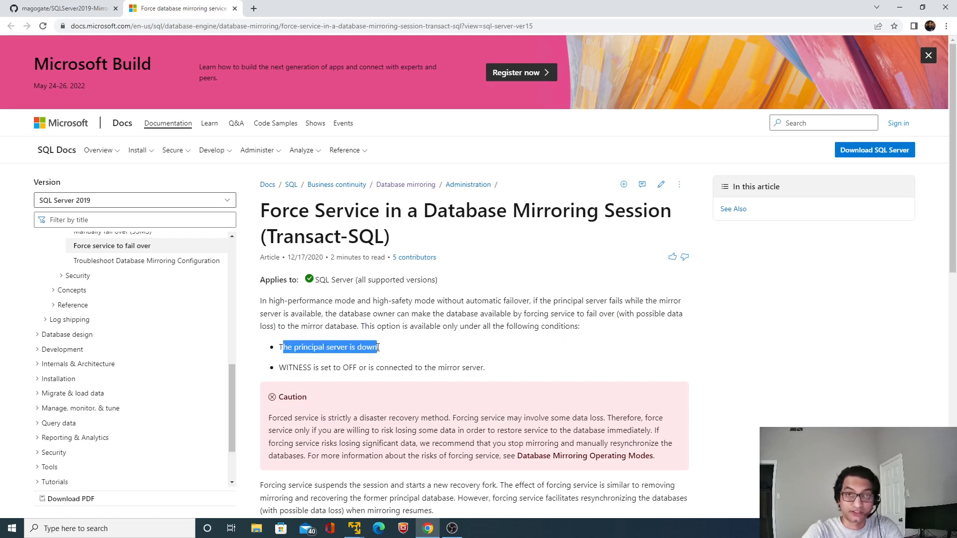
left_click_drag(286, 368, 481, 369)
Read the paragraph below the caution on how forcing service affects the session, the former principal database and resynchronization
scroll(453, 377, "down", 5)
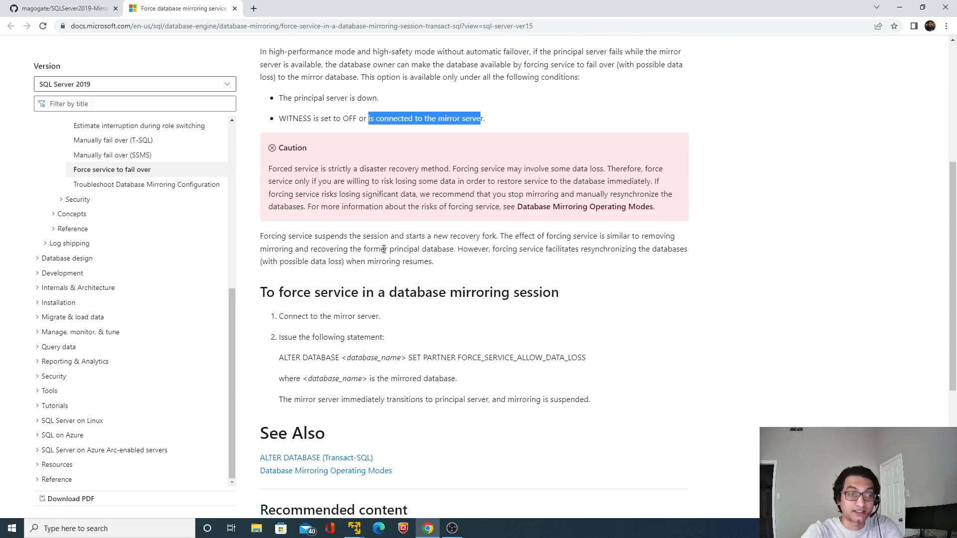
left_click_drag(400, 236, 496, 244)
left_click(505, 245)
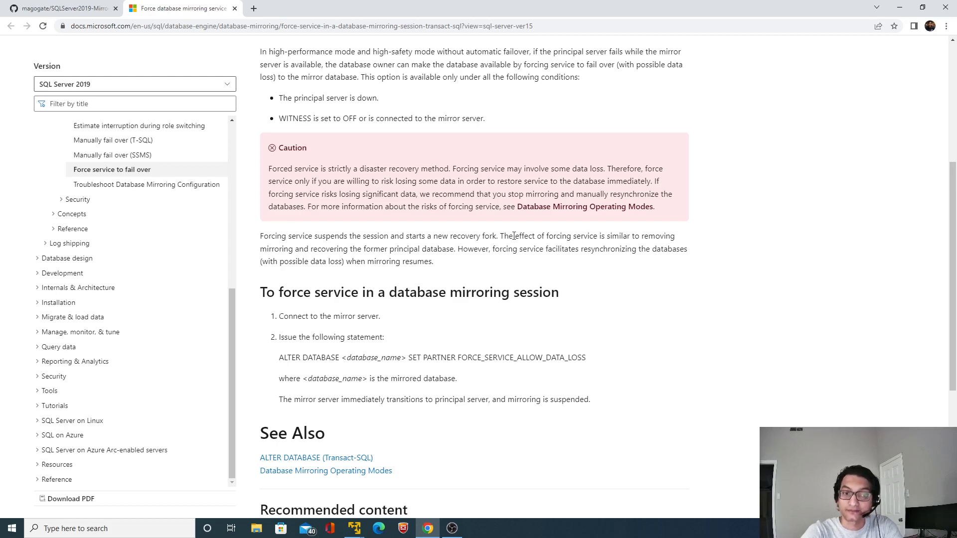
left_click_drag(509, 236, 454, 251)
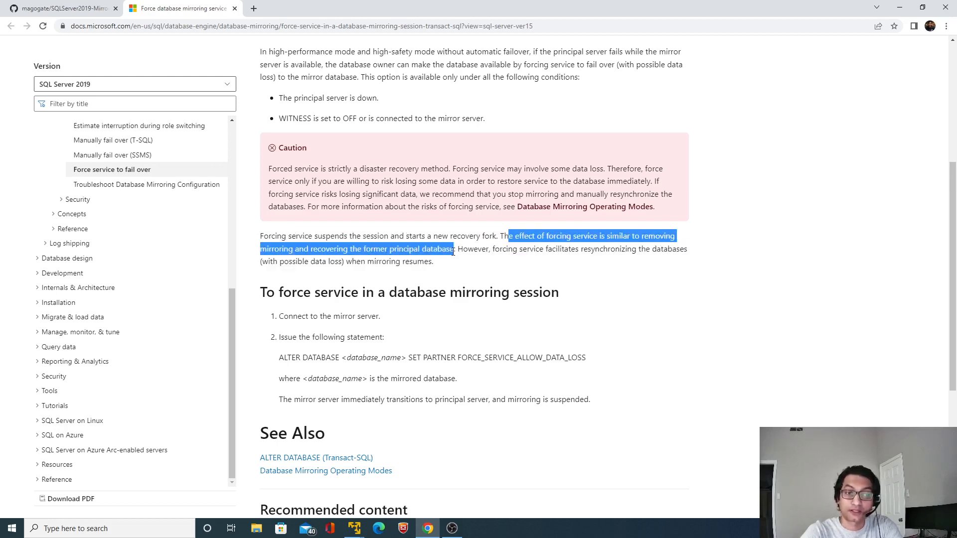
left_click(480, 253)
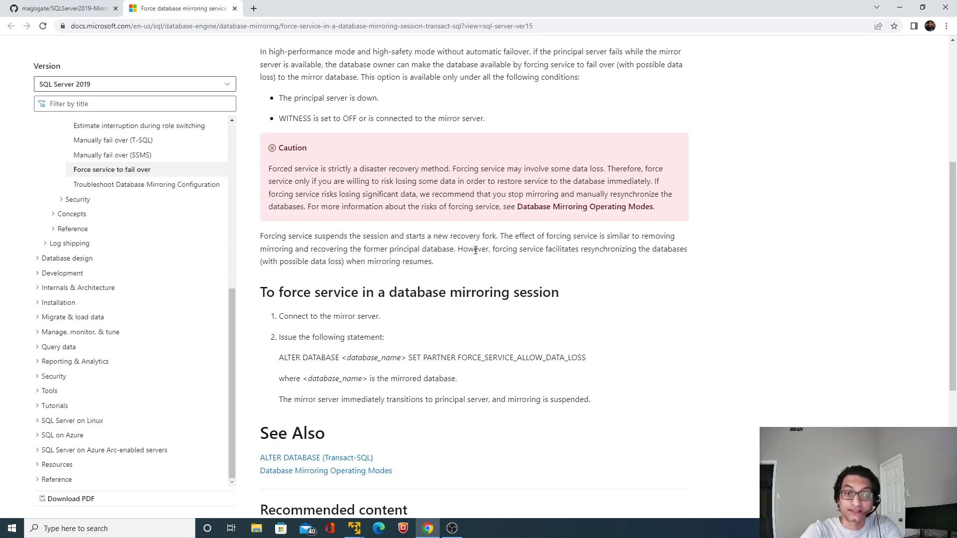
left_click_drag(267, 263, 352, 265)
left_click(352, 264)
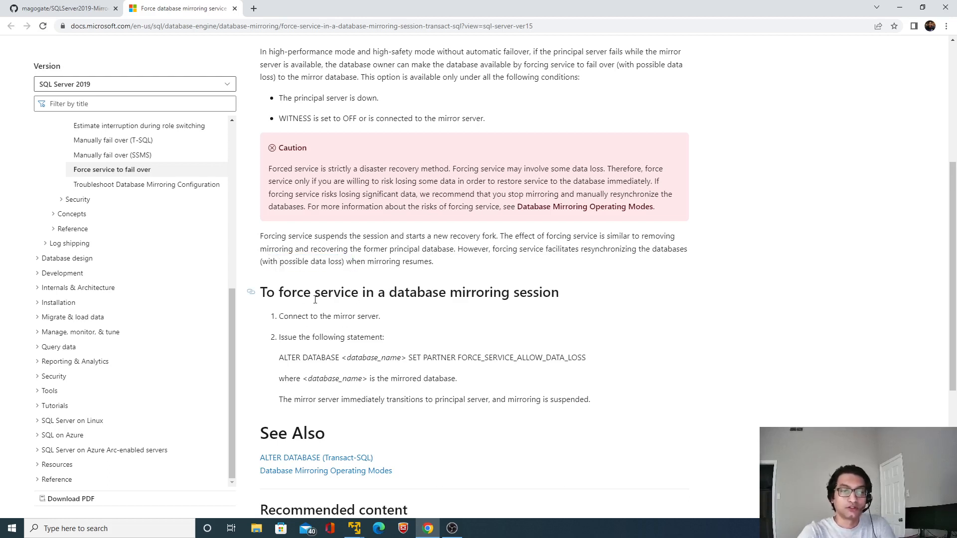
Review the steps for forcing service and copy the ALTER DATABASE <database_name> SET PARTNER FORCE_SERVICE_ALLOW_DATA_LOSS statement
left_click_drag(282, 293, 495, 309)
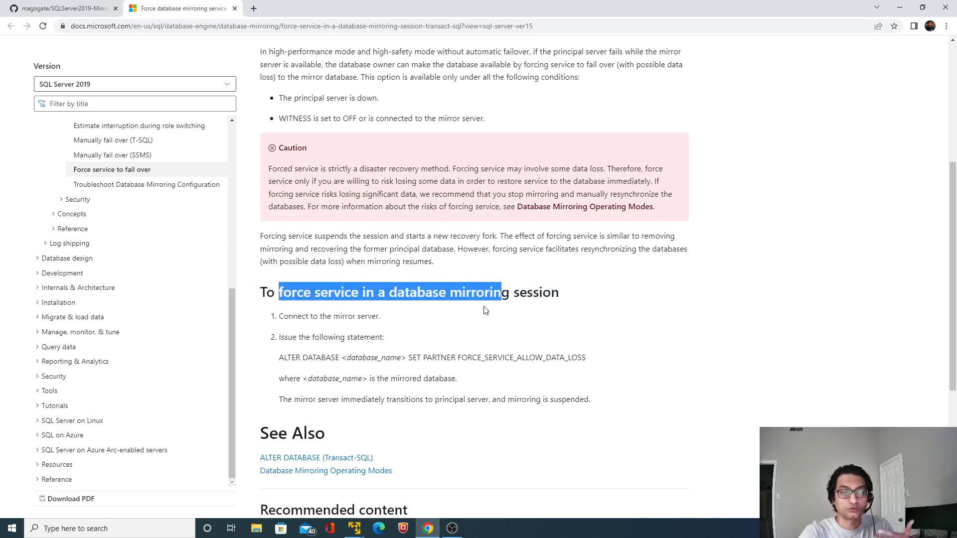
left_click(89, 11)
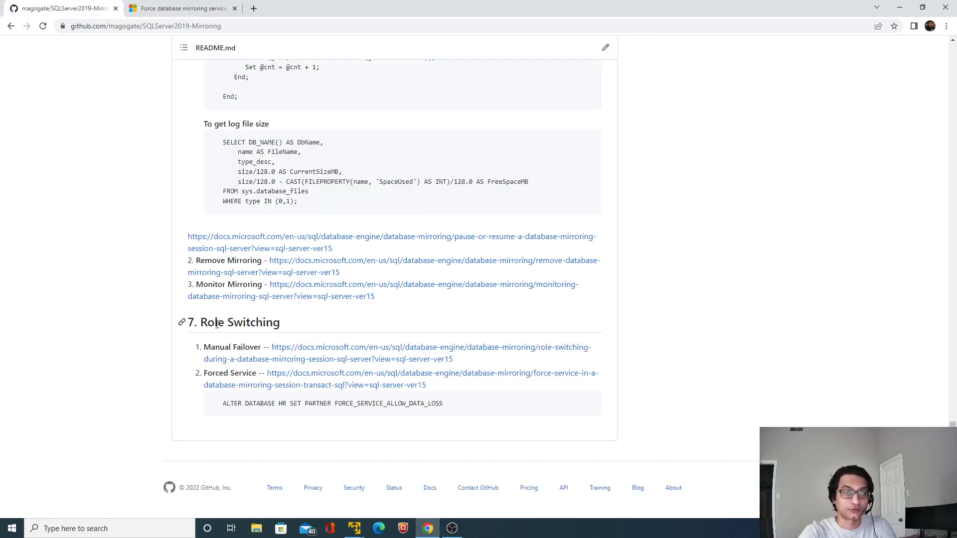
left_click(184, 8)
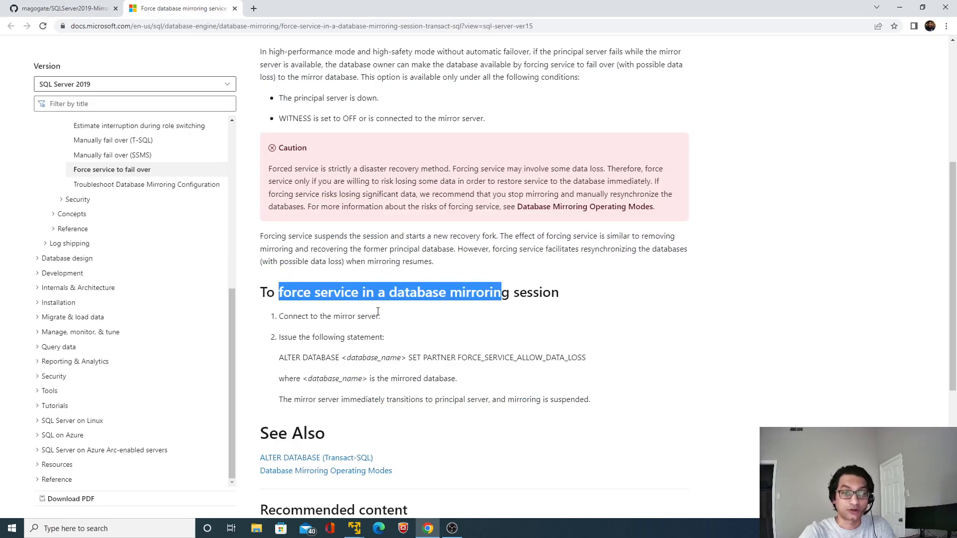
left_click(342, 319)
left_click_drag(292, 318, 379, 317)
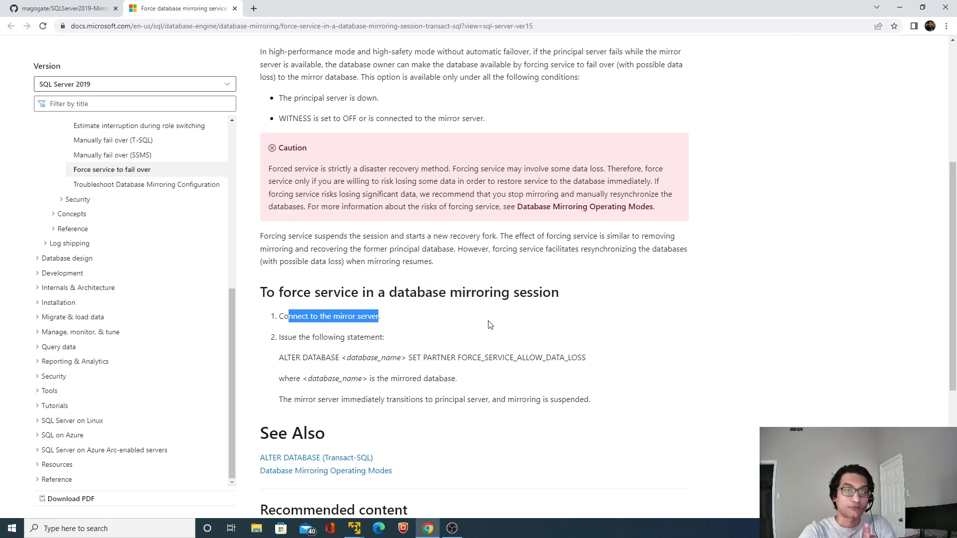
left_click(281, 365)
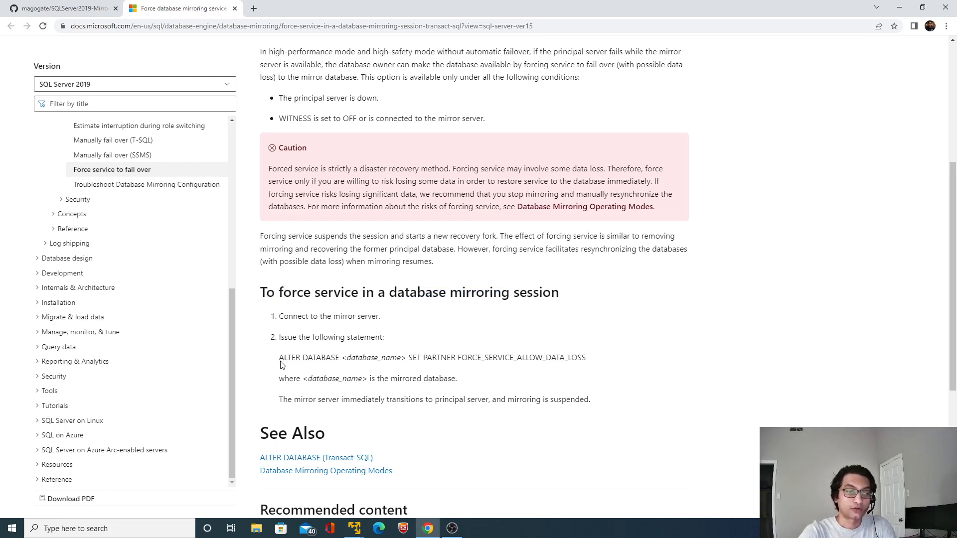
left_click_drag(280, 366, 580, 368)
key("ctrl+c")
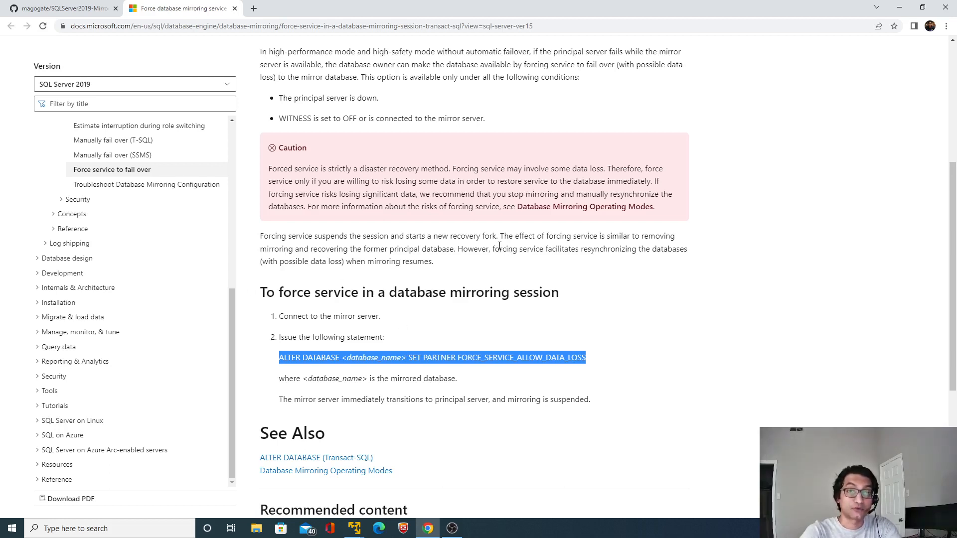
Switch to SQL Server Management Studio on the Node3-Mirror virtual machine and refresh its database list
left_click(899, 7)
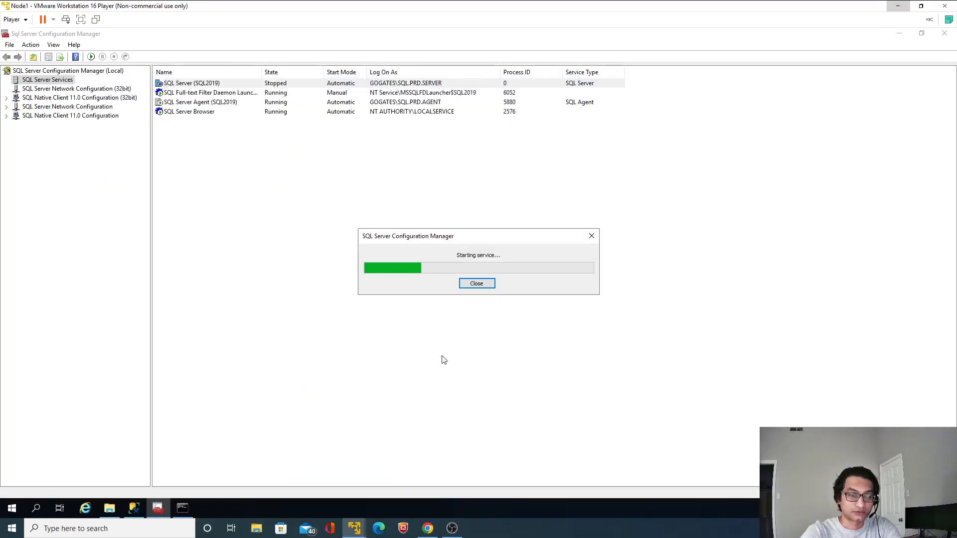
left_click(898, 6)
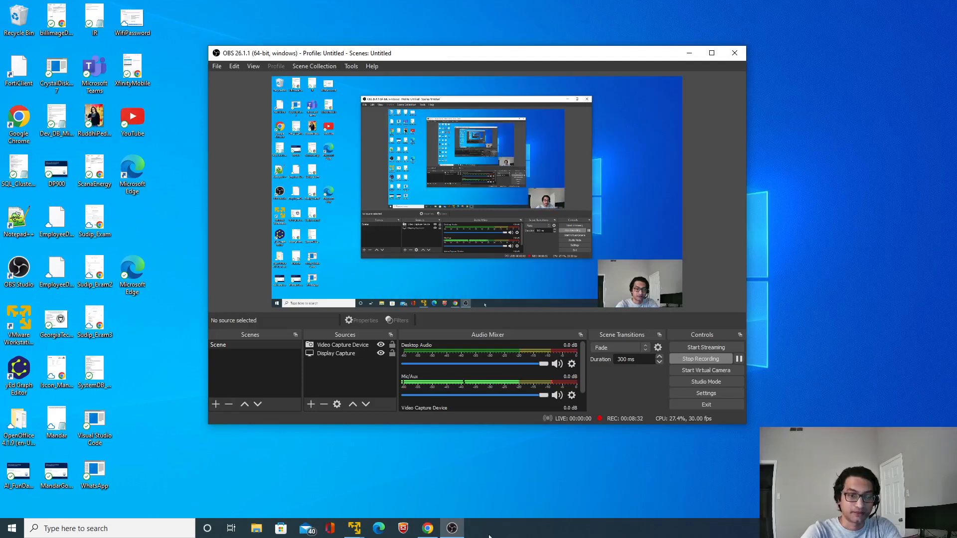
left_click(355, 529)
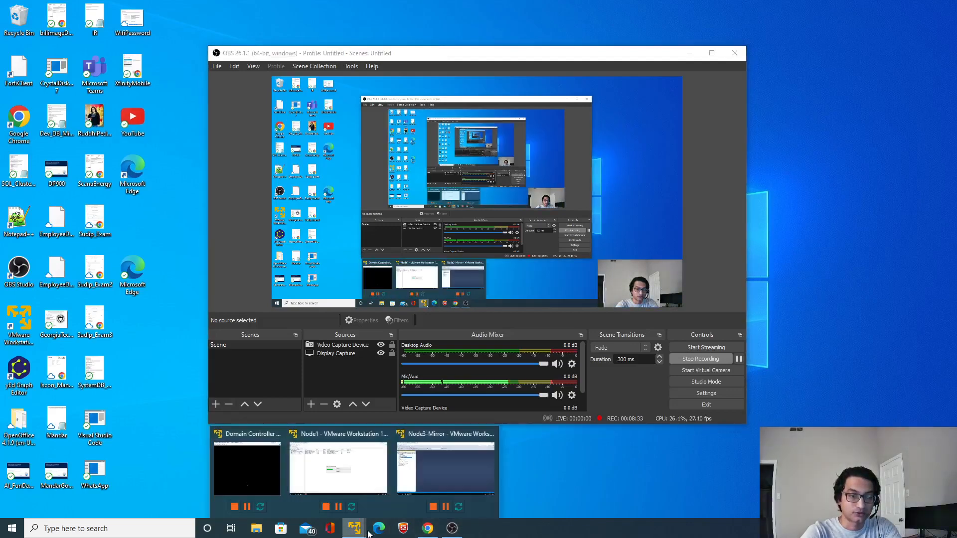
left_click(448, 462)
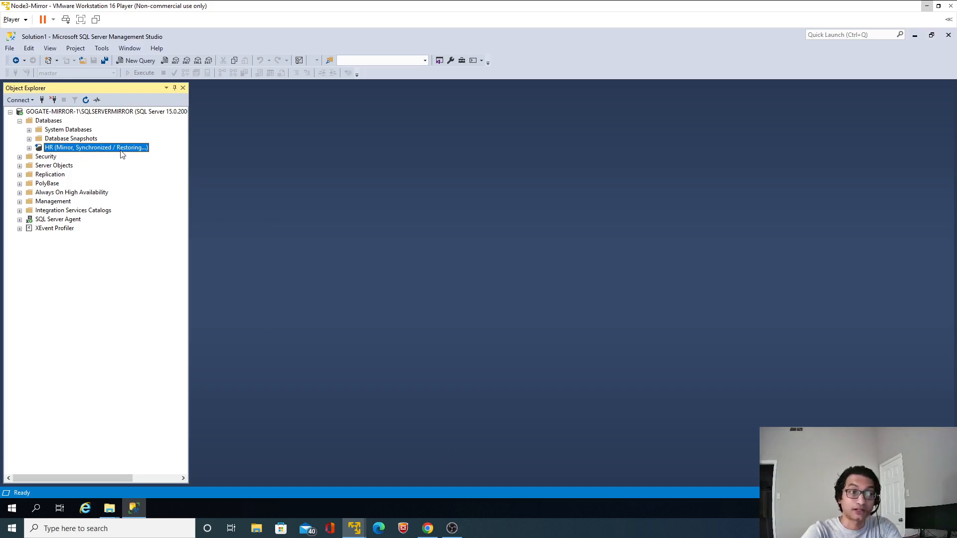
left_click(86, 101)
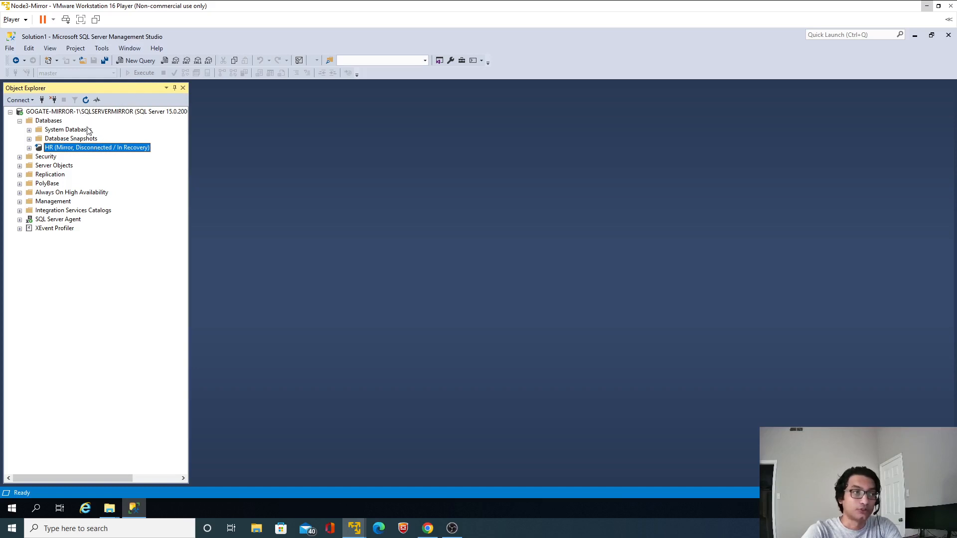
Open a new query against the master system database on the mirror server
left_click(59, 131)
left_click(29, 130)
left_click(64, 138)
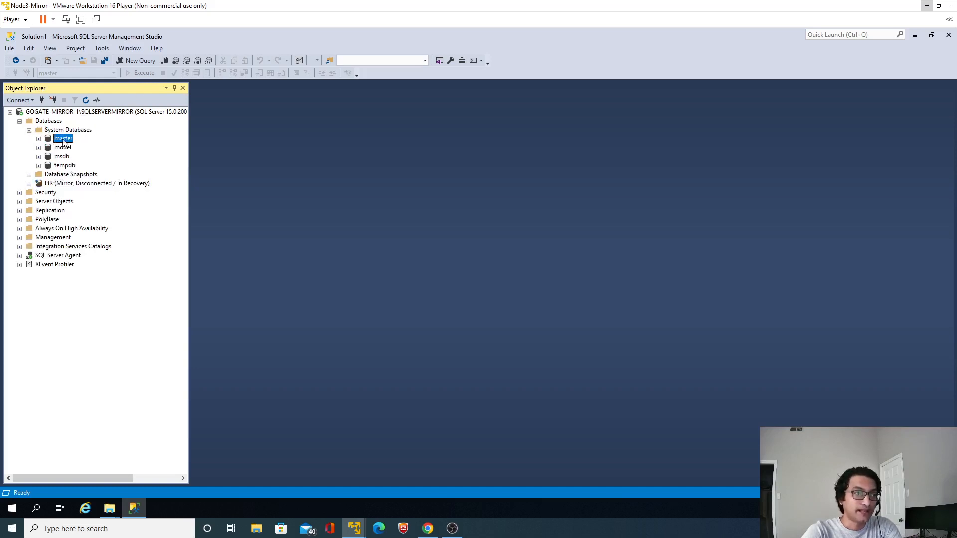
left_click(140, 61)
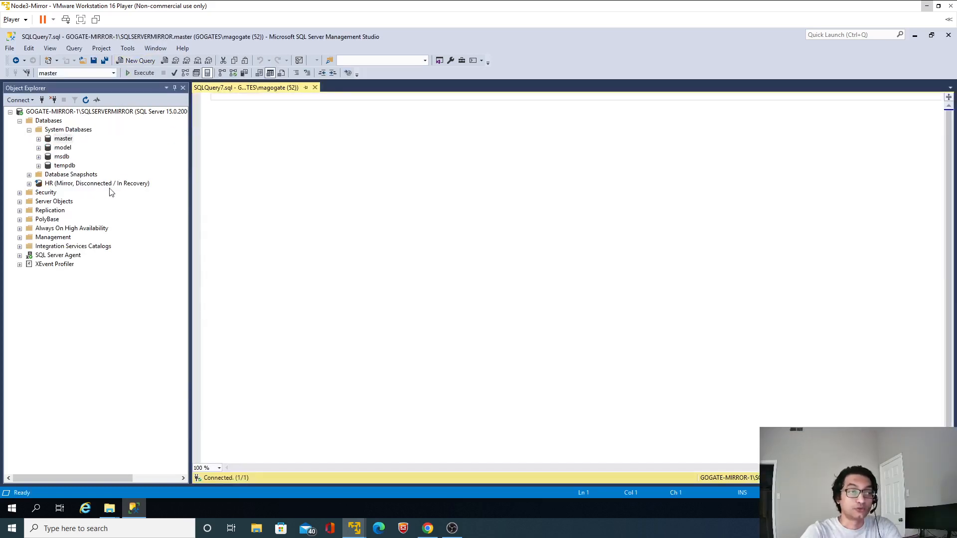
Check which mirroring tasks are offered for the HR database, then return to the empty query
right_click(84, 185)
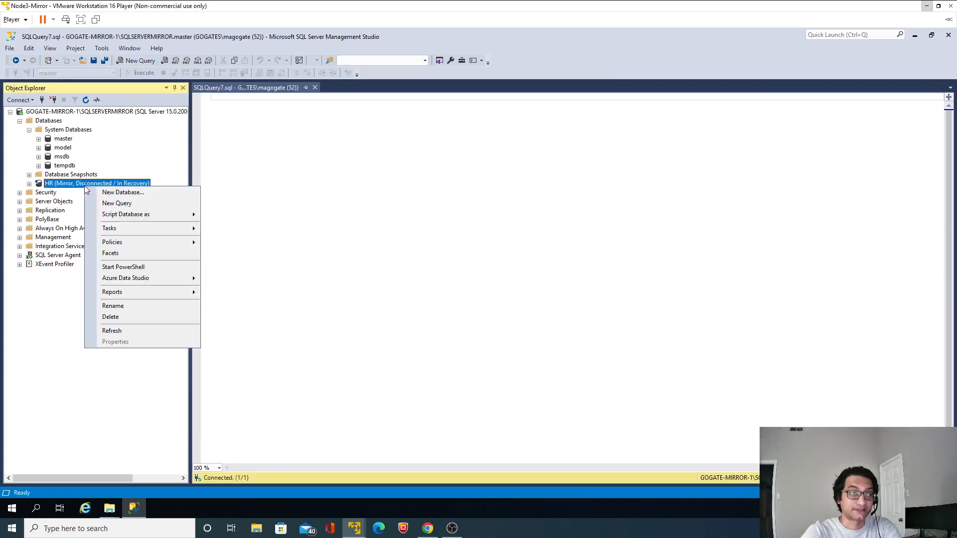
mouse_move(152, 233)
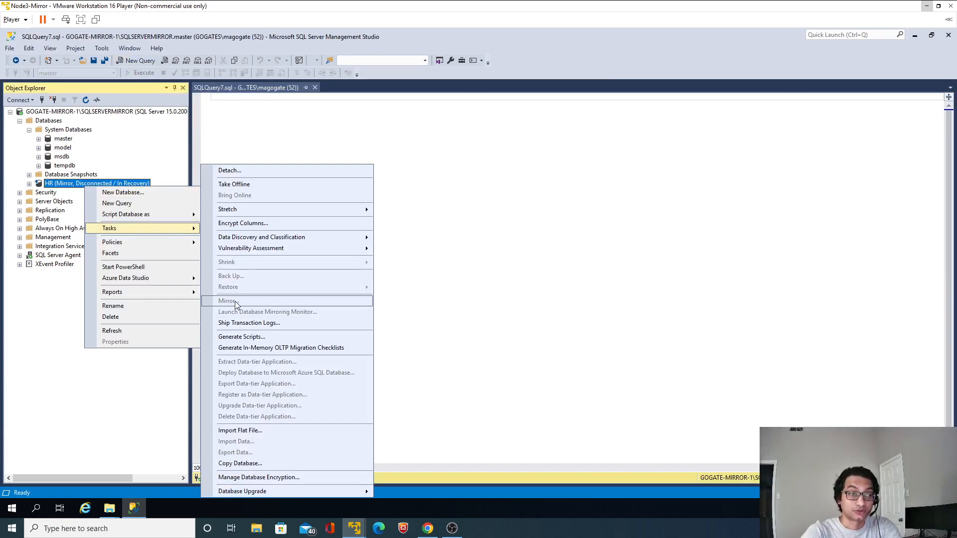
left_click(613, 184)
Paste the copied ALTER DATABASE statement into the query and replace the <database_name> placeholder with HR
key("ctrl+v")
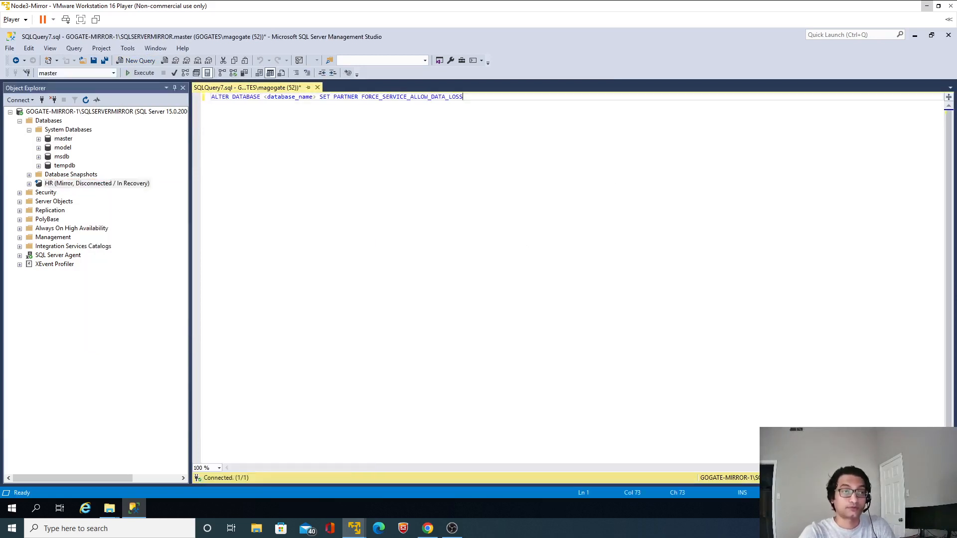
key("ctrl+a")
left_click(306, 97)
left_click_drag(264, 97, 316, 96)
type("HR")
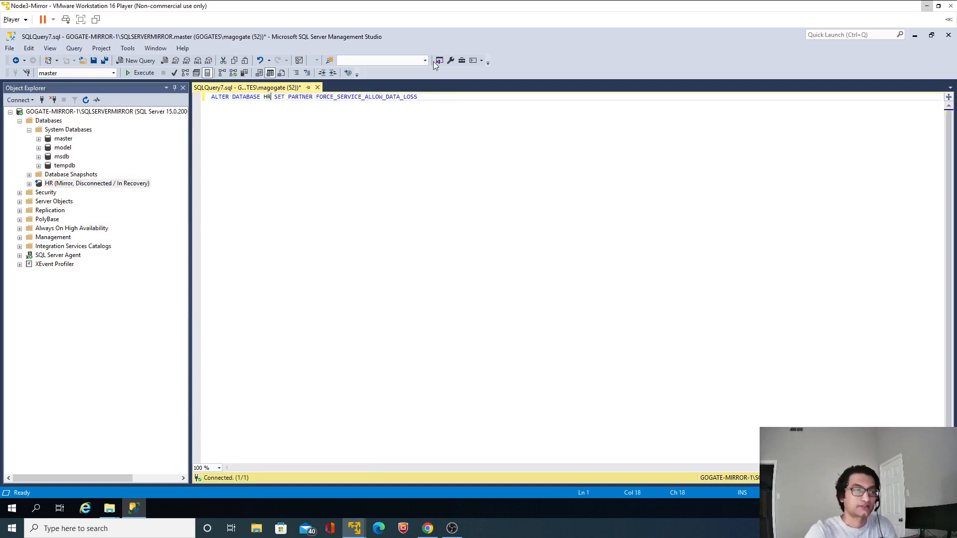
Execute the forced service statement for HR and refresh the database list to check the HR database's role
key("ctrl+a")
left_click(144, 76)
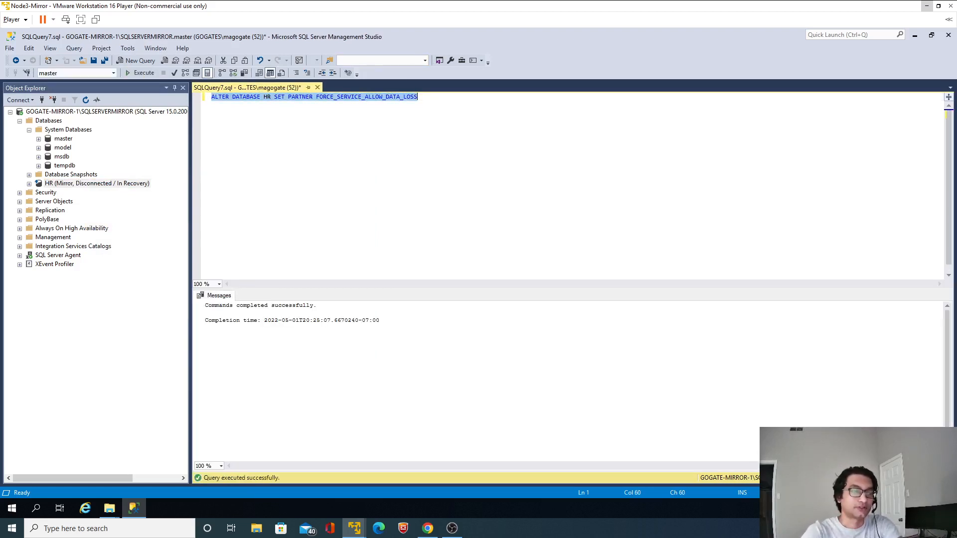
left_click(86, 100)
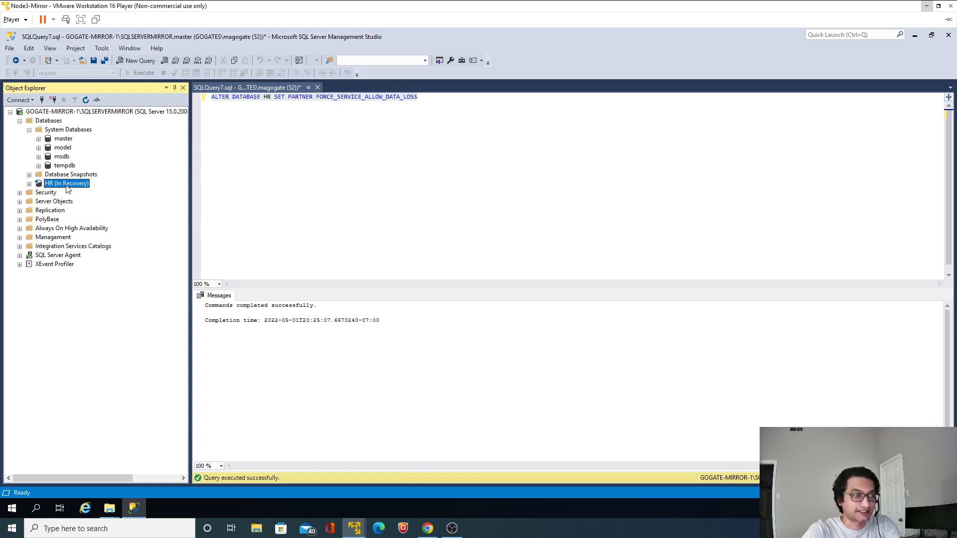
left_click(86, 101)
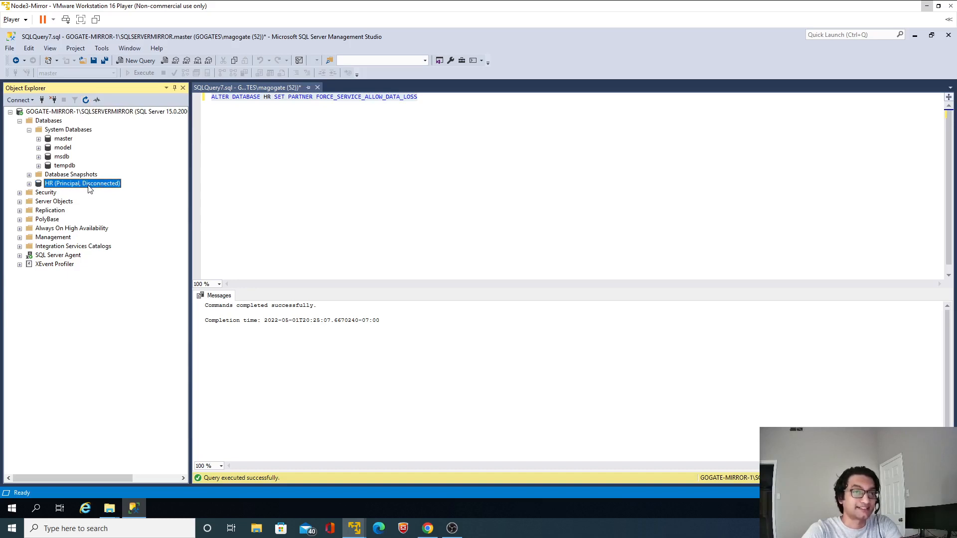
Switch to the browser and read the documentation paragraph on how forcing service affects the session, the former principal database and resynchronization
left_click(421, 529)
left_click(448, 264)
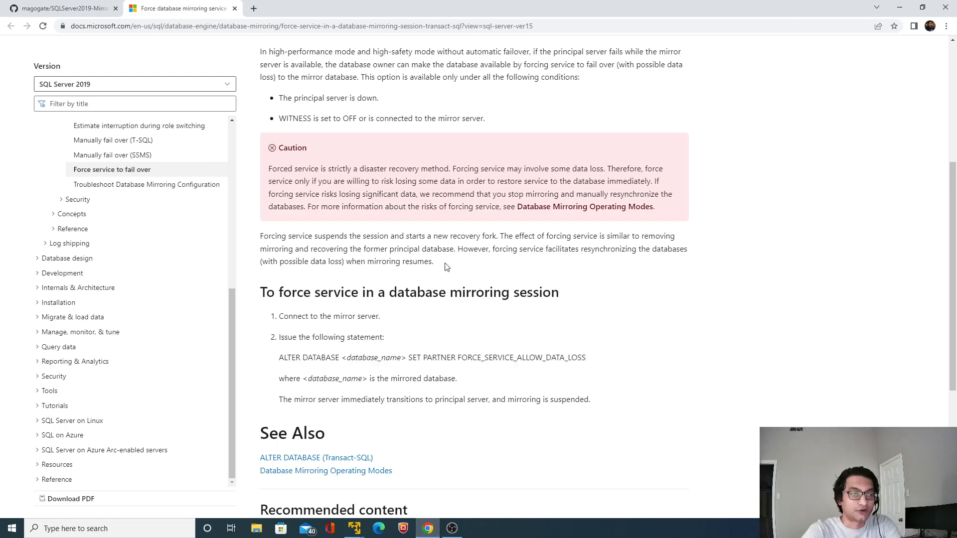
left_click_drag(458, 249, 435, 262)
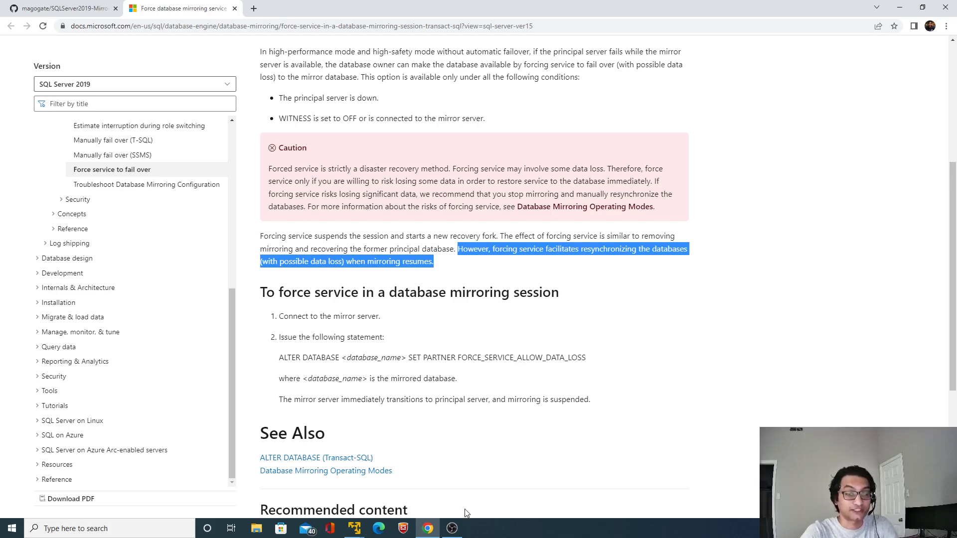
mouse_move(364, 522)
left_click(428, 472)
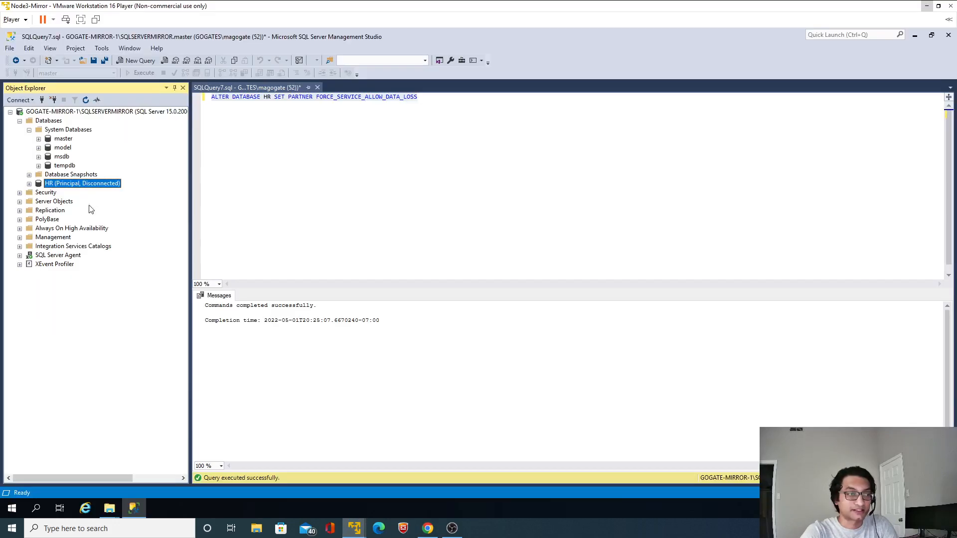
left_click(926, 7)
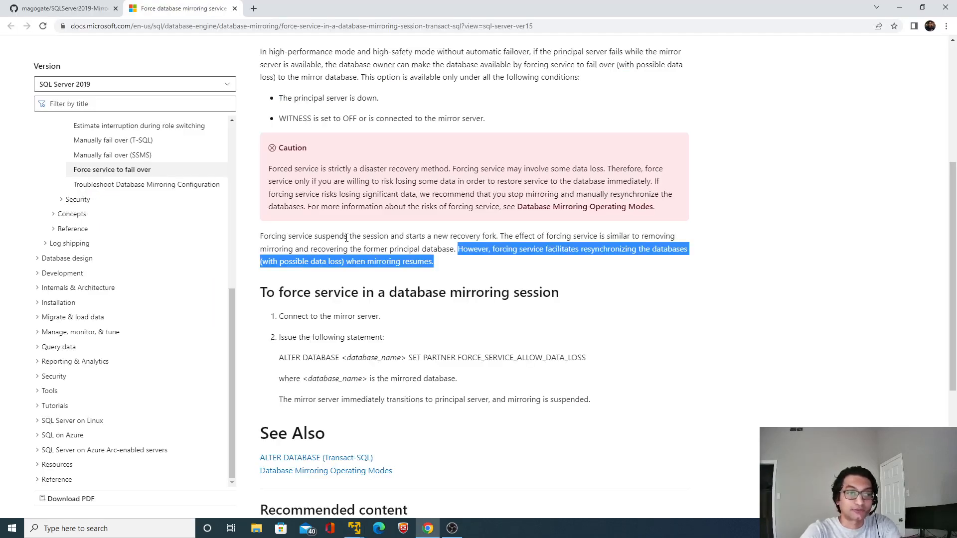
left_click_drag(345, 236, 449, 253)
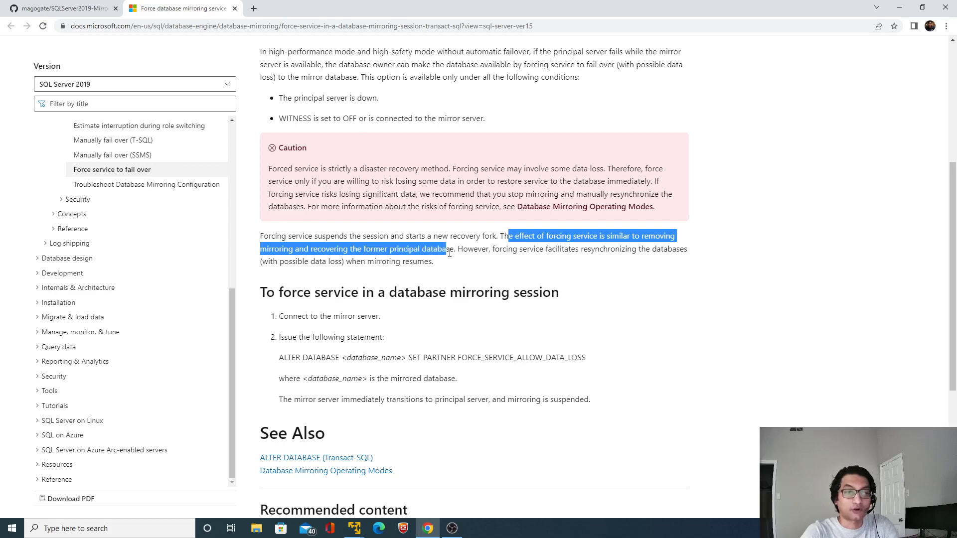
Return to the mirror server's Management Studio and remove mirroring from the HR database, applying the change to its properties
key("alt+Tab")
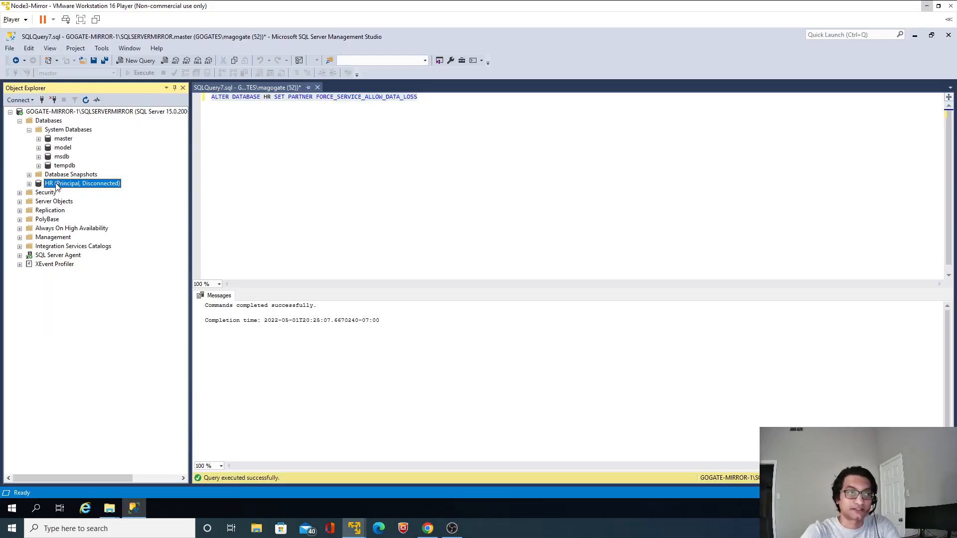
right_click(55, 188)
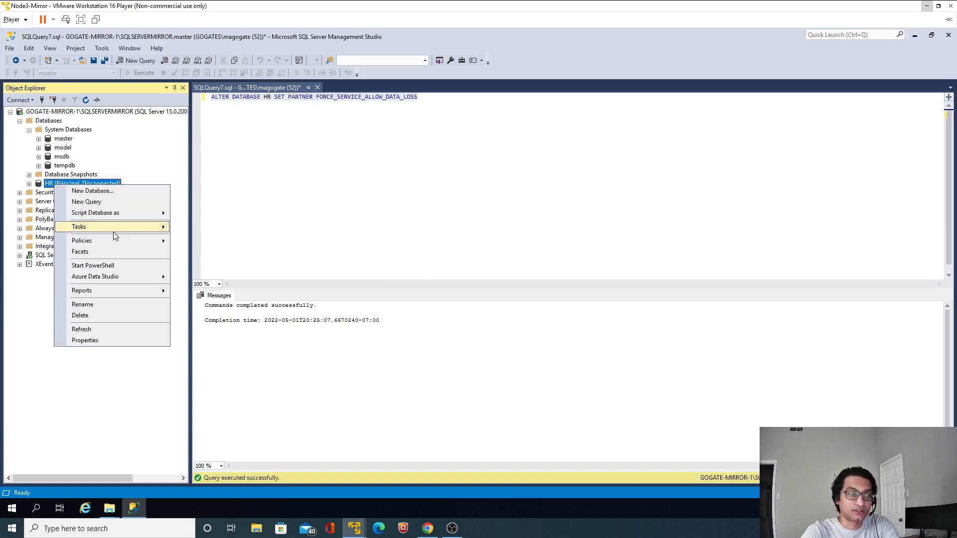
mouse_move(112, 228)
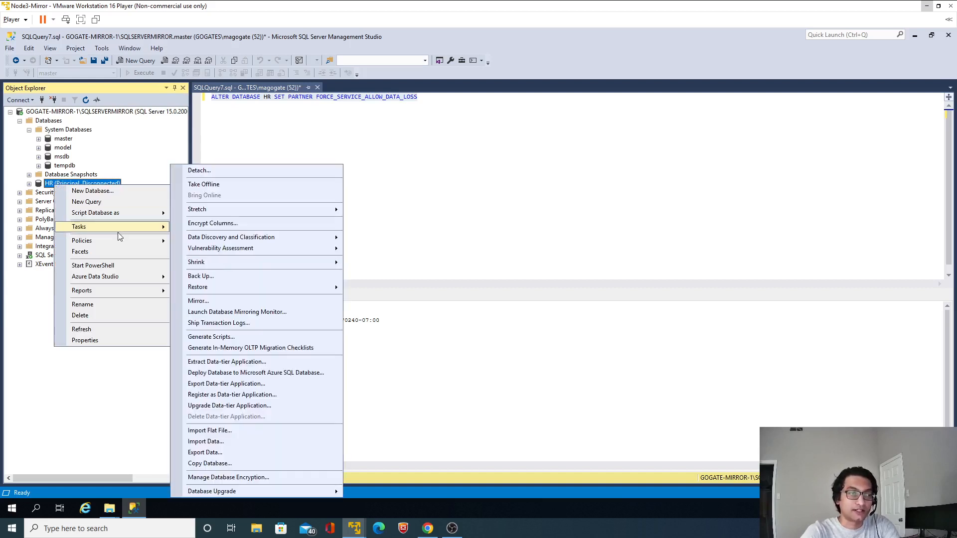
left_click(198, 301)
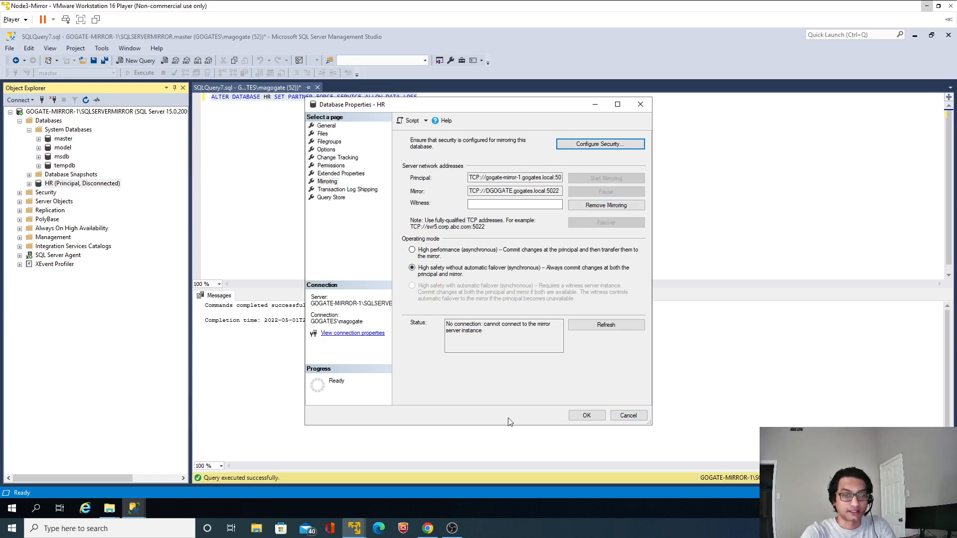
left_click(612, 207)
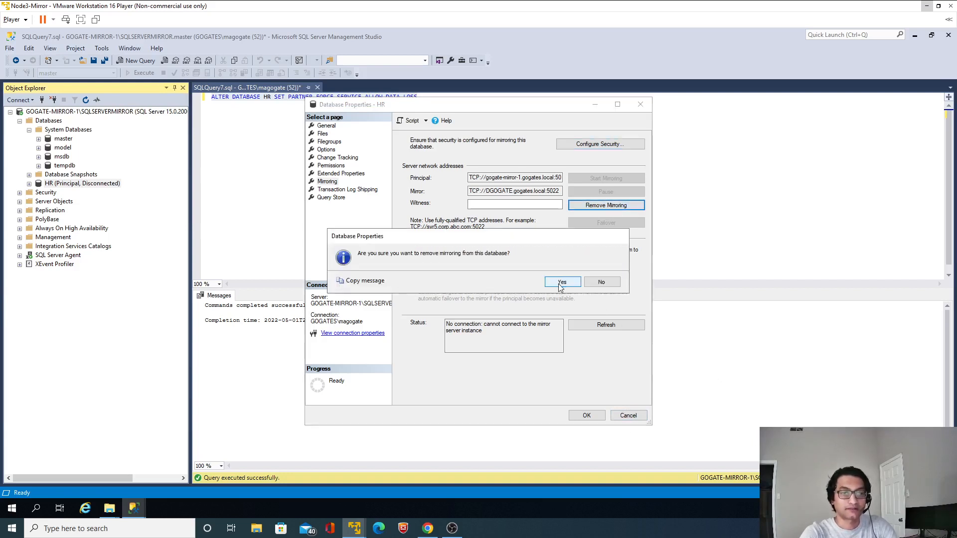
left_click(561, 283)
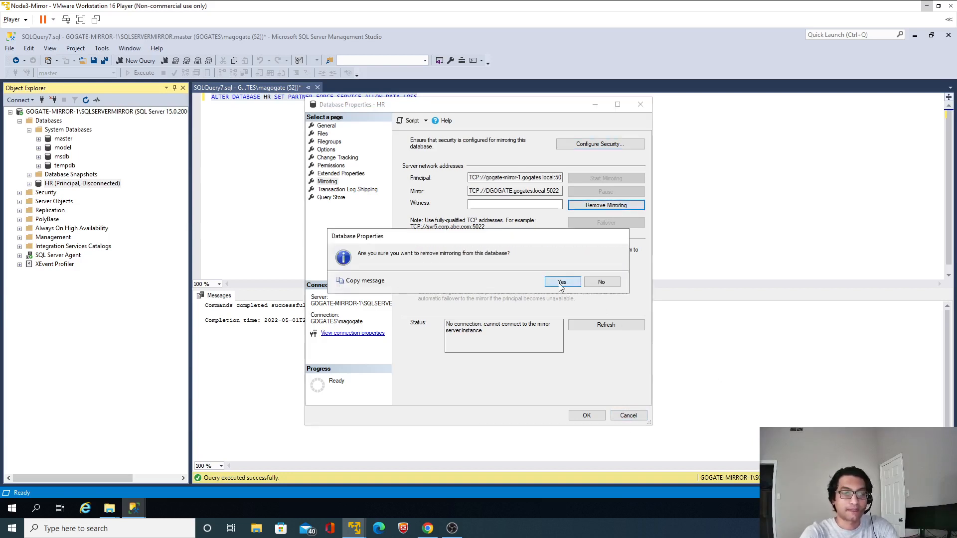
left_click(587, 415)
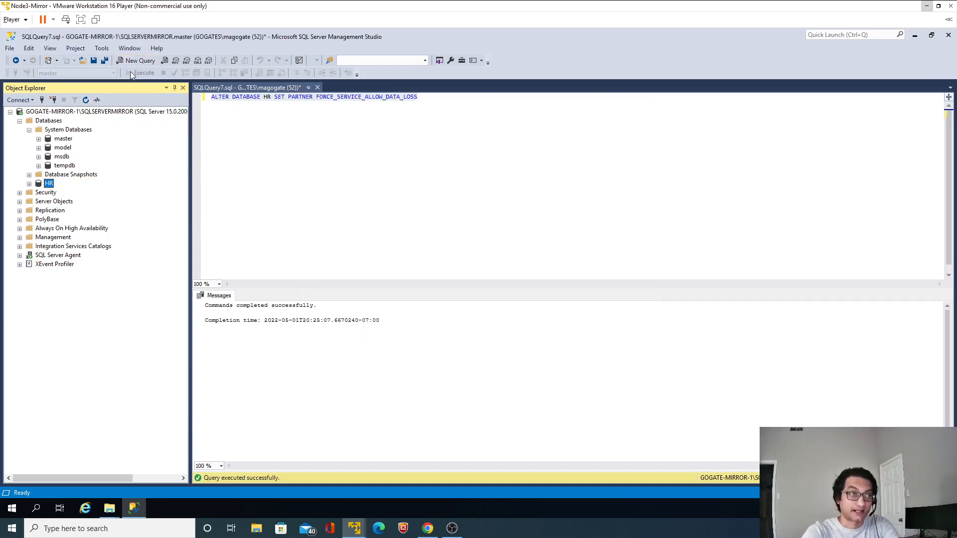
Run "select * from dbo.Employees" in a new query against the HR database
left_click(141, 61)
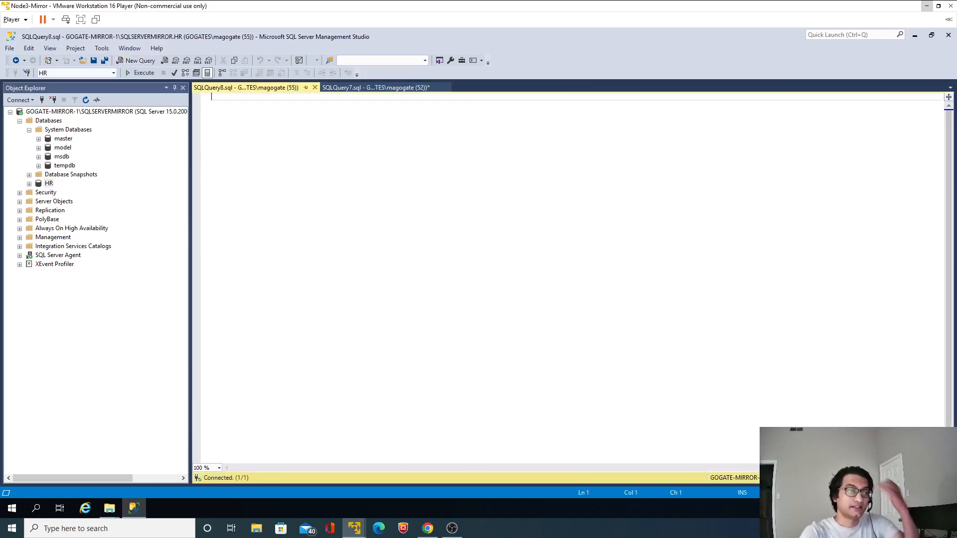
type("sele")
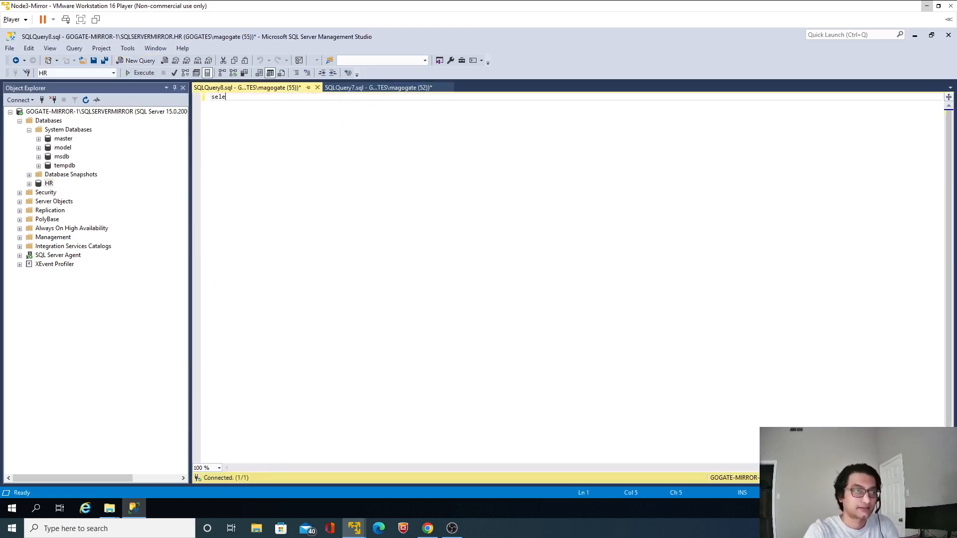
type("ct *")
key("Return")
type("from")
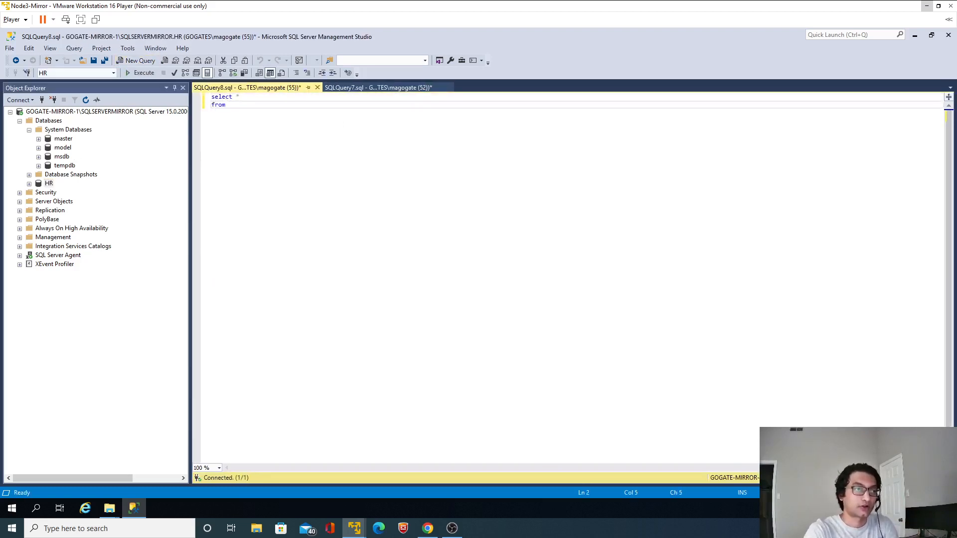
type(" dbo.E")
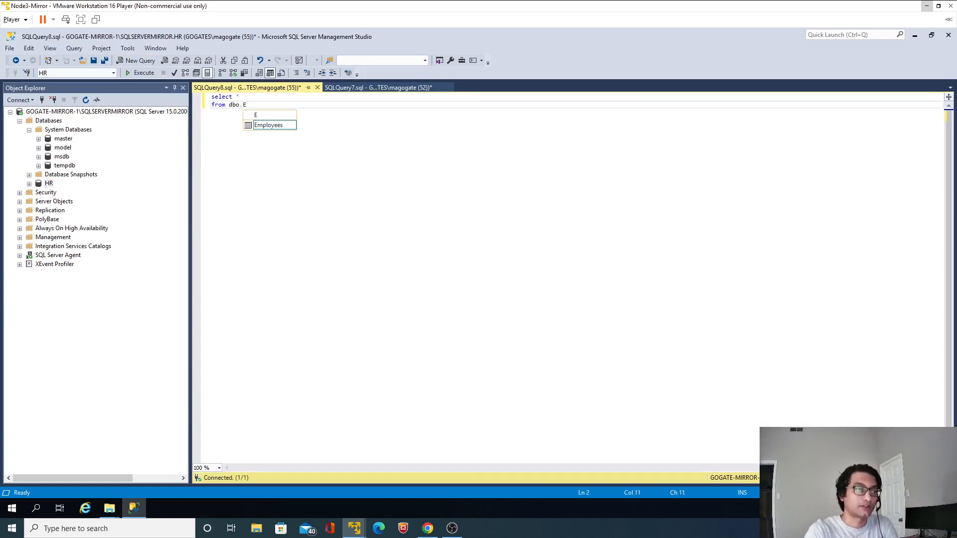
key("Tab")
key("ctrl+a")
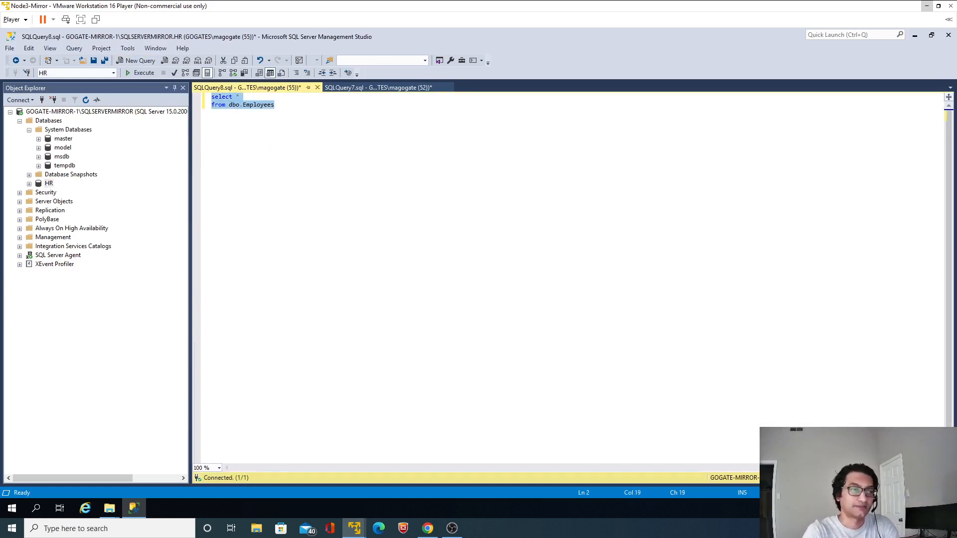
key("F5")
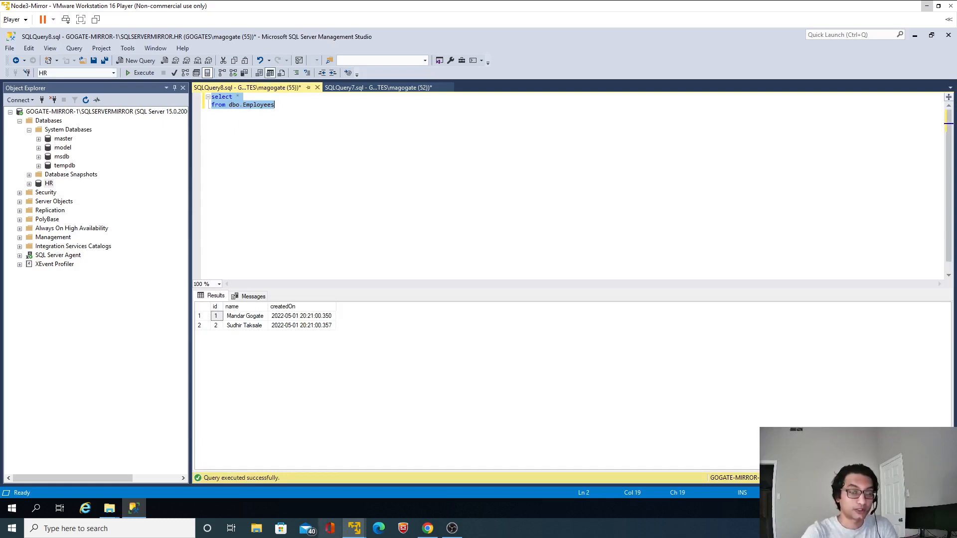
Switch to the browser and review the Forced Service entry in the GitHub README's Role Switching section and its Microsoft documentation page
left_click(428, 528)
left_click(73, 6)
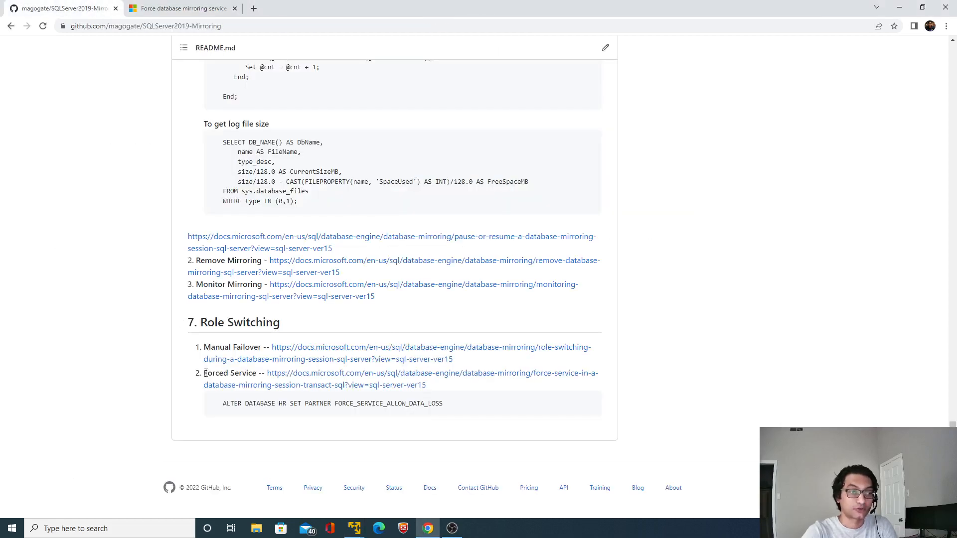
left_click_drag(205, 373, 258, 372)
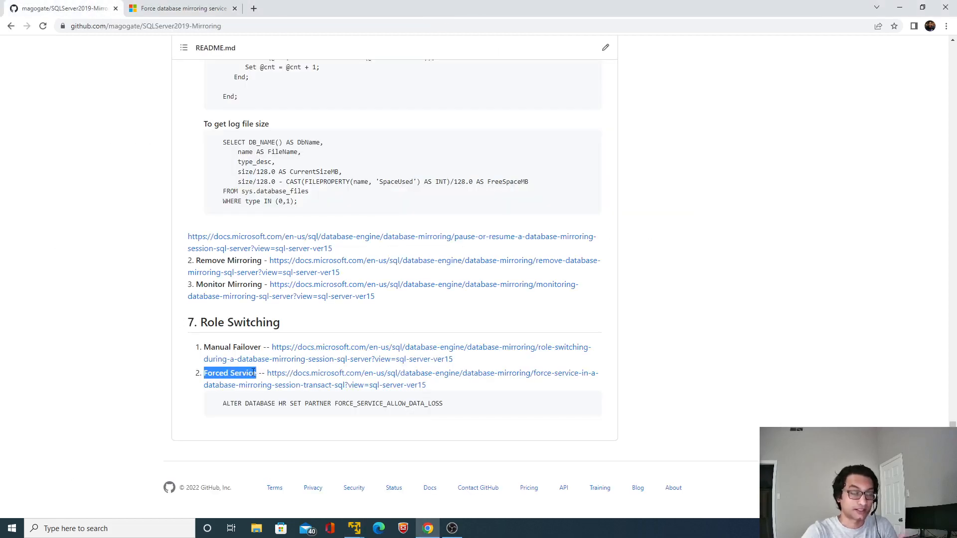
left_click(200, 10)
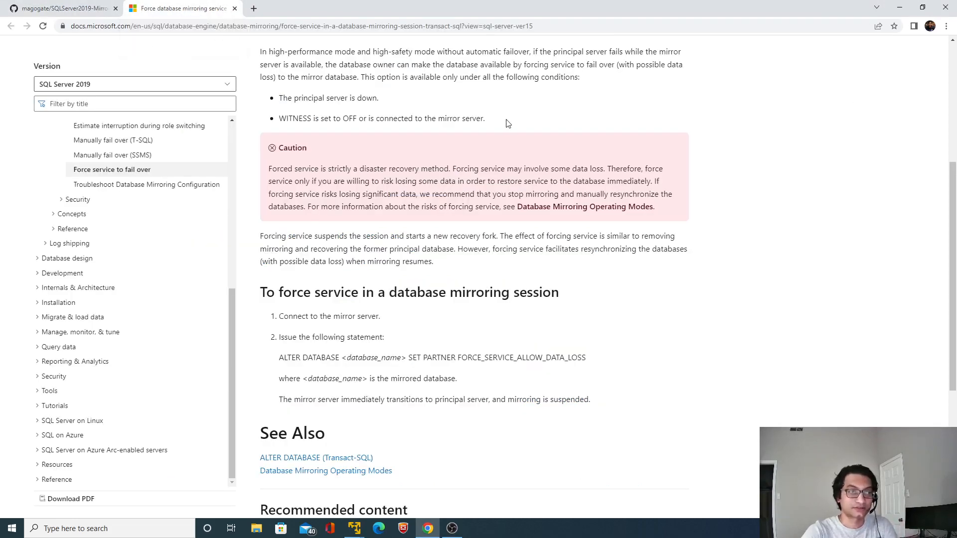
Switch back to the mirror server and close both open query windows without saving their changes
mouse_move(354, 528)
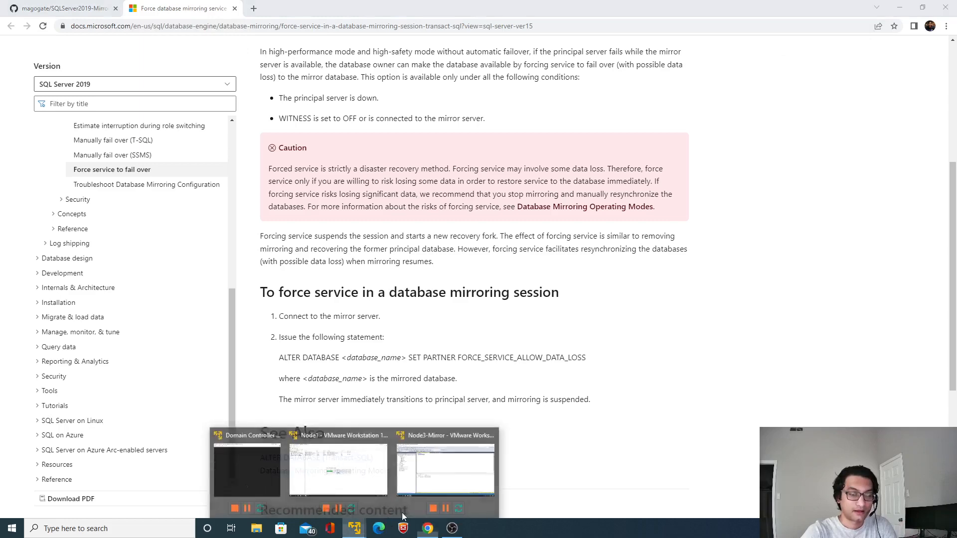
left_click(437, 450)
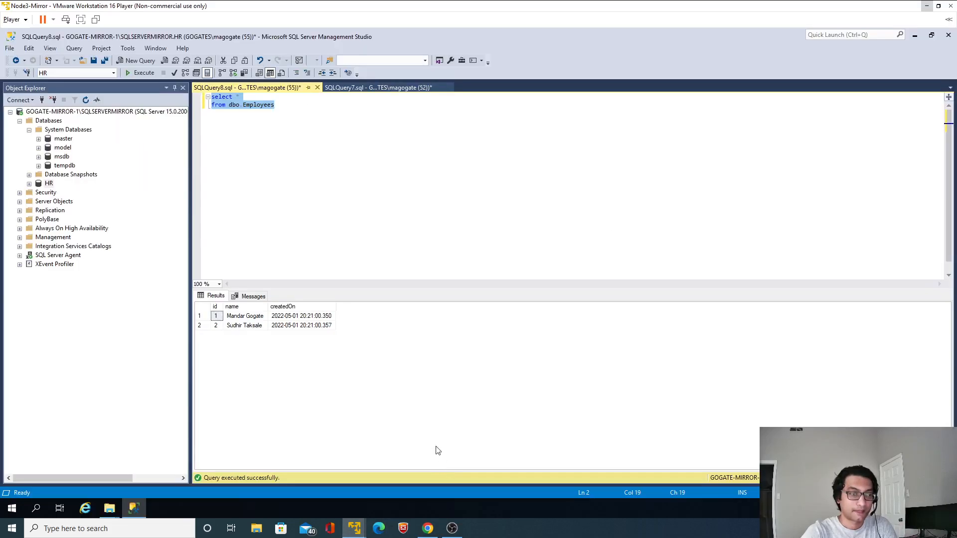
left_click(317, 88)
left_click(514, 328)
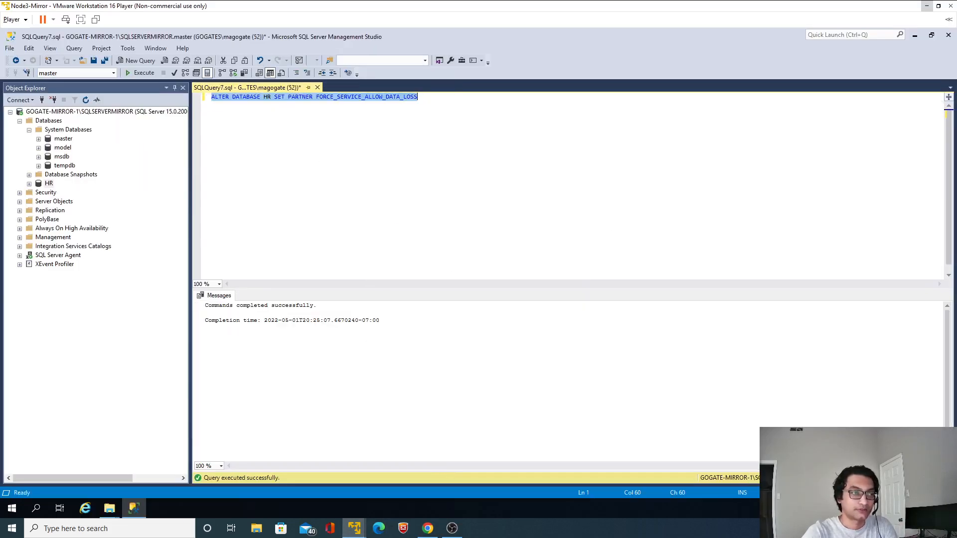
left_click(317, 87)
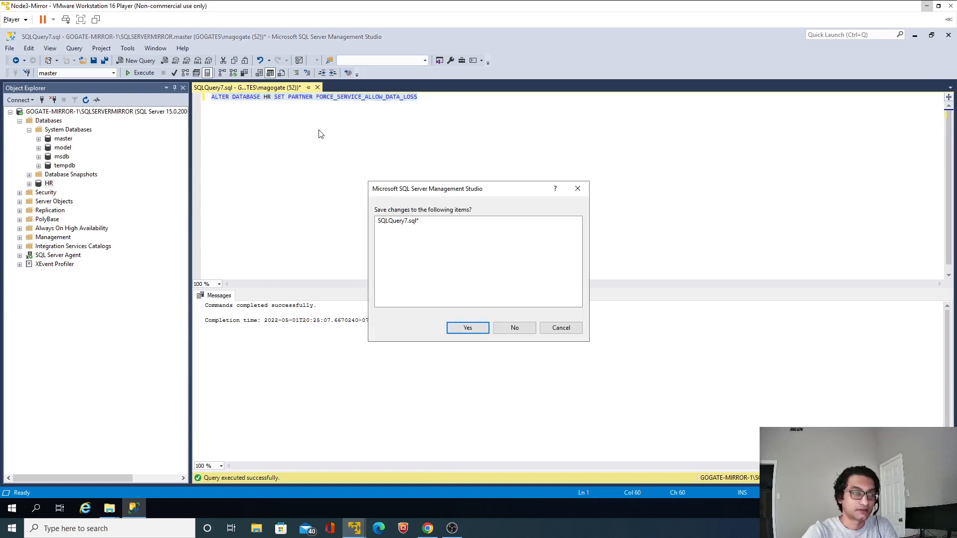
left_click(514, 328)
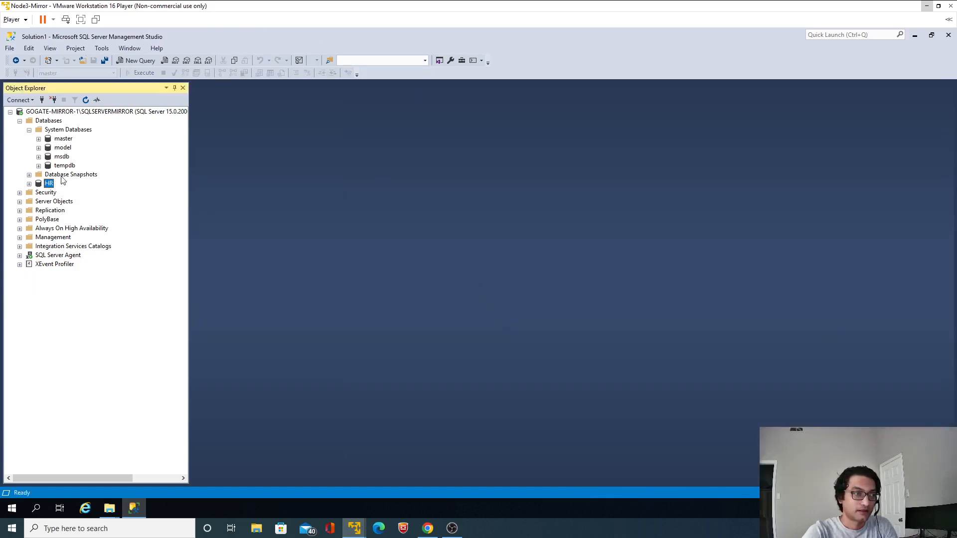
Delete the HR database from the mirror server, closing its existing connections and deleting its backup and restore history
right_click(50, 185)
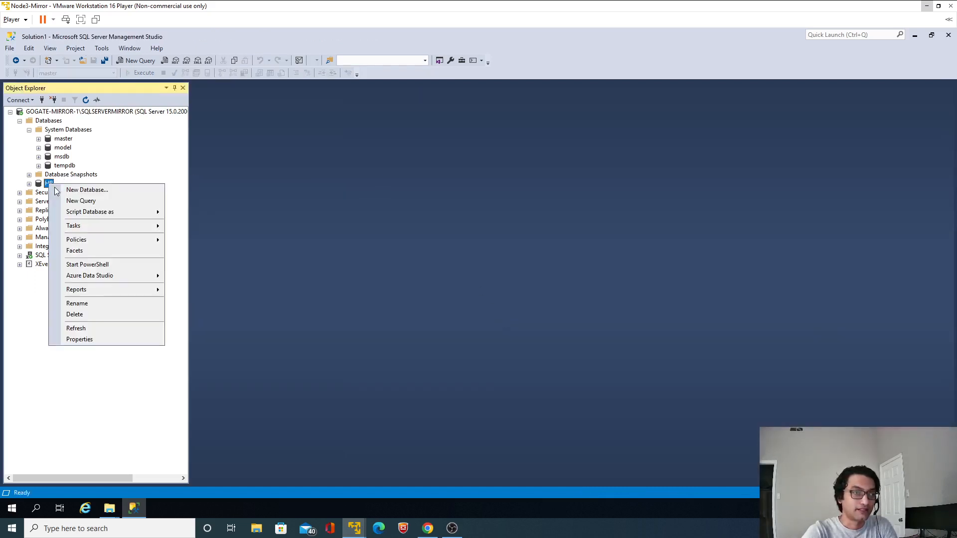
left_click(89, 315)
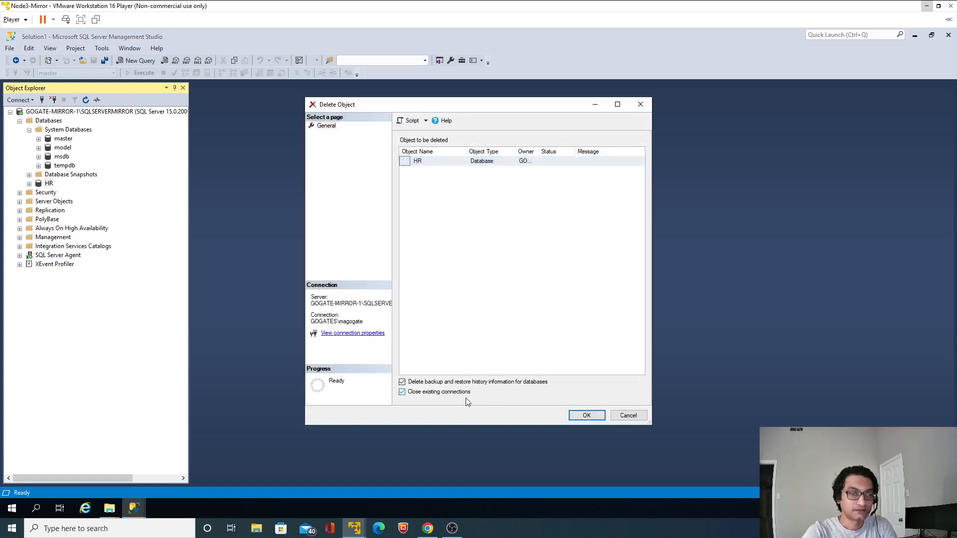
left_click(574, 416)
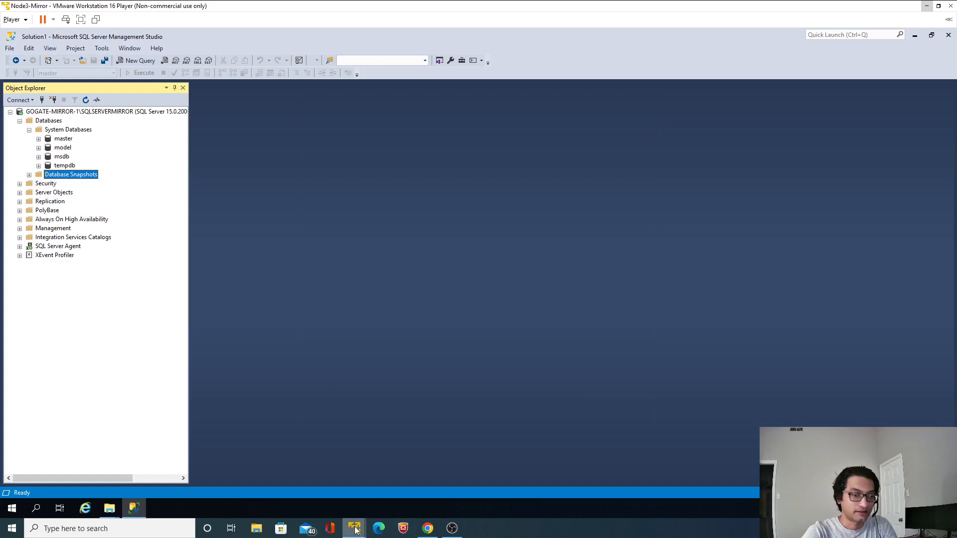
Switch to the Node1 virtual machine and start the SQL Server (SQL2019) service in Configuration Manager
mouse_move(355, 530)
left_click(338, 468)
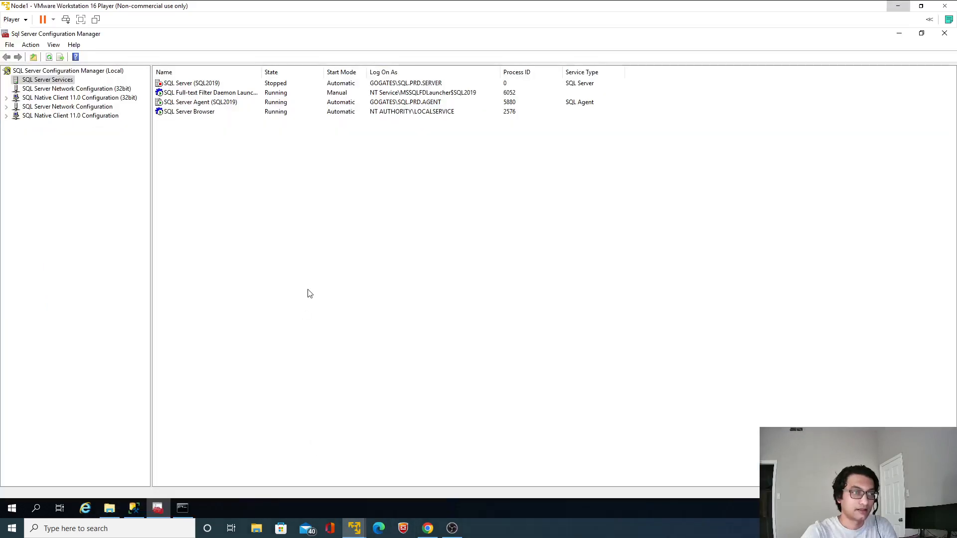
left_click(109, 507)
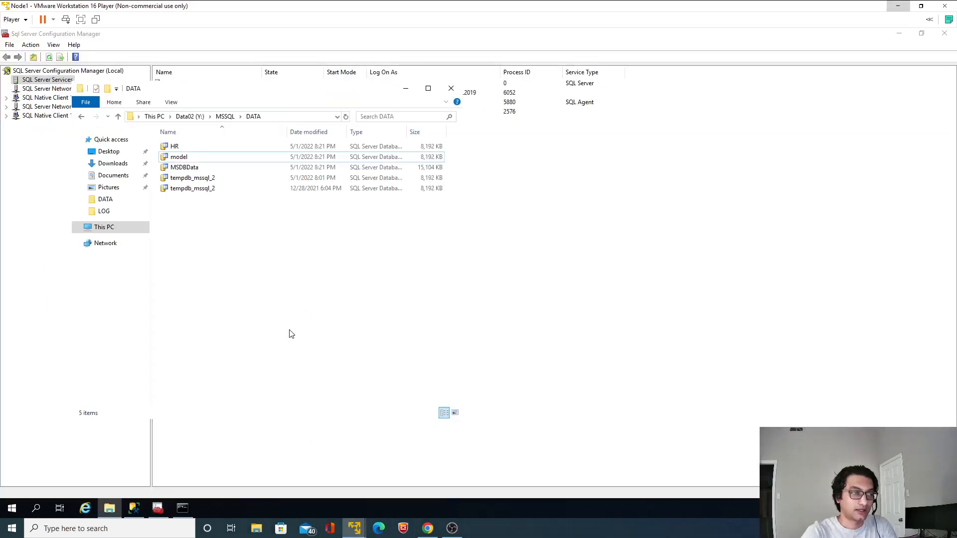
left_click(768, 259)
left_click(194, 85)
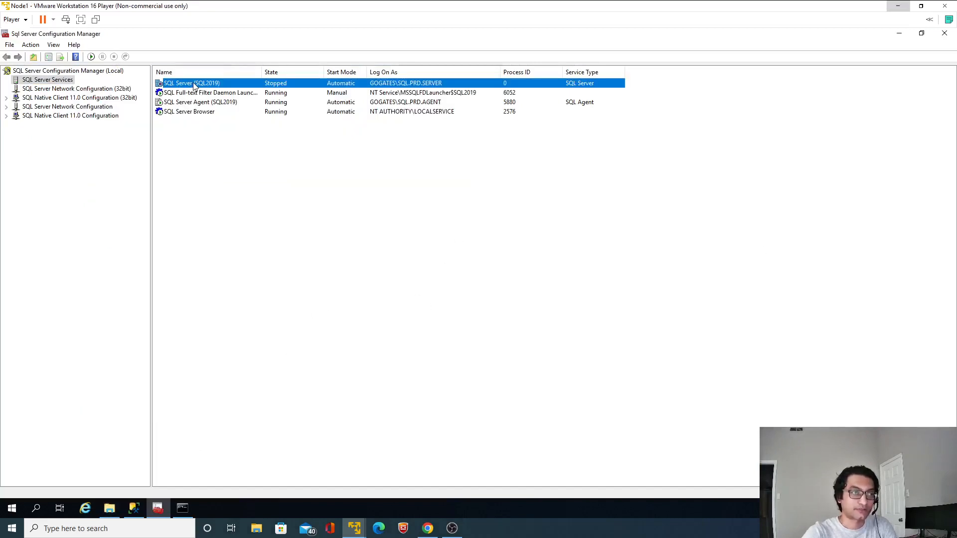
right_click(193, 85)
left_click(219, 90)
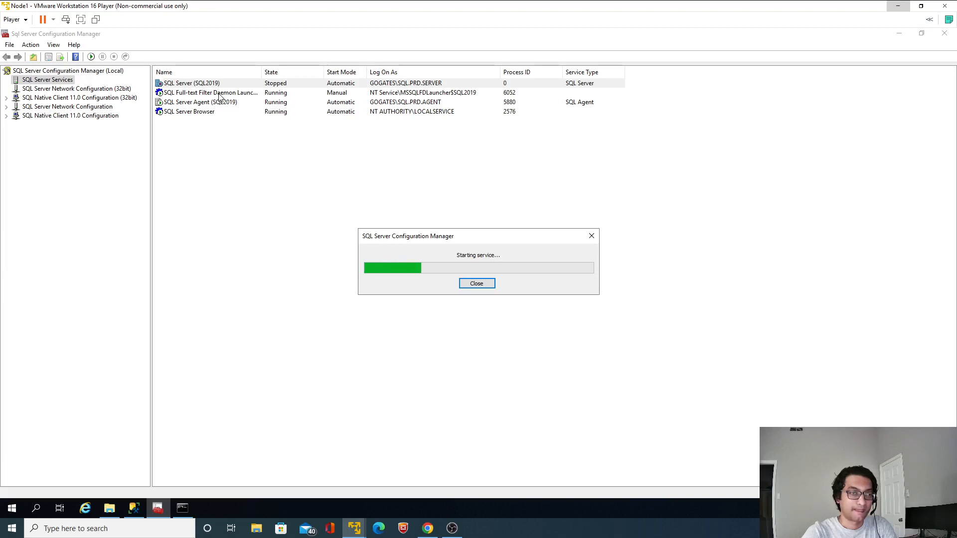
Switch to Management Studio on Node1 and refresh the table list of the HR database
left_click(134, 508)
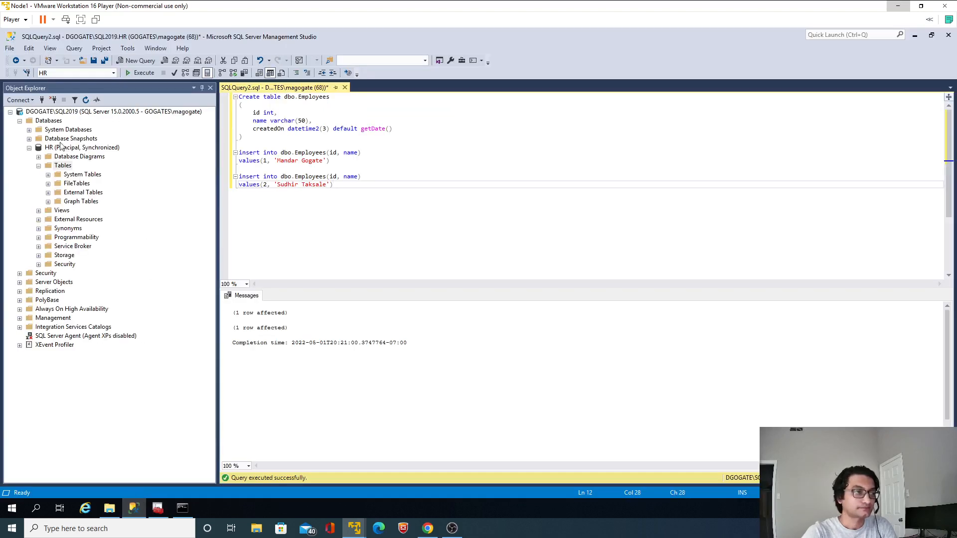
left_click(85, 99)
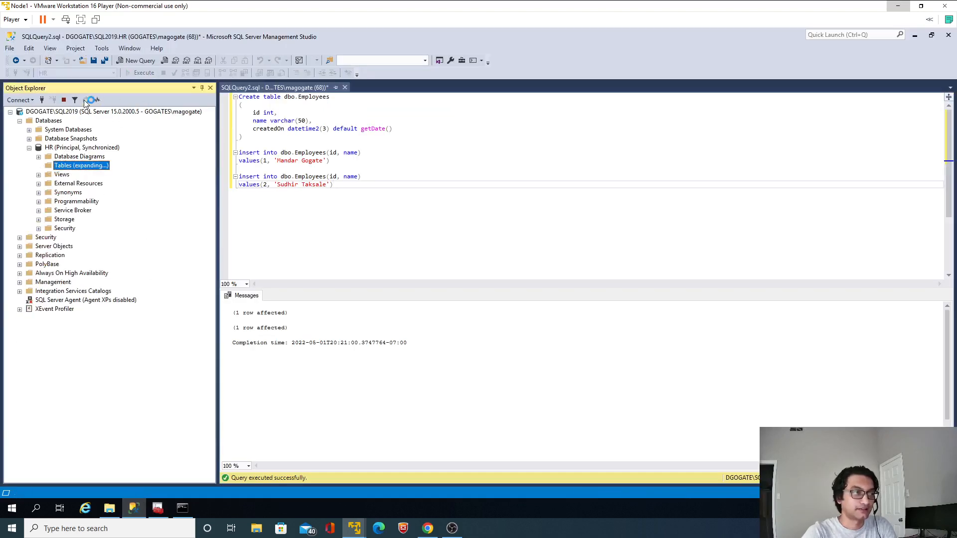
Review the mirroring settings of the HR database on Node1 without changing them
left_click(98, 149)
right_click(98, 151)
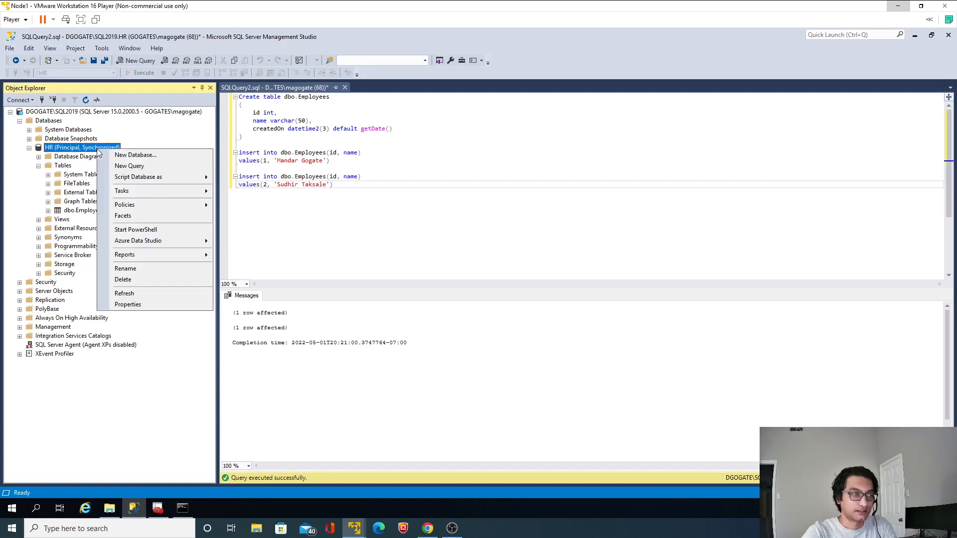
mouse_move(157, 192)
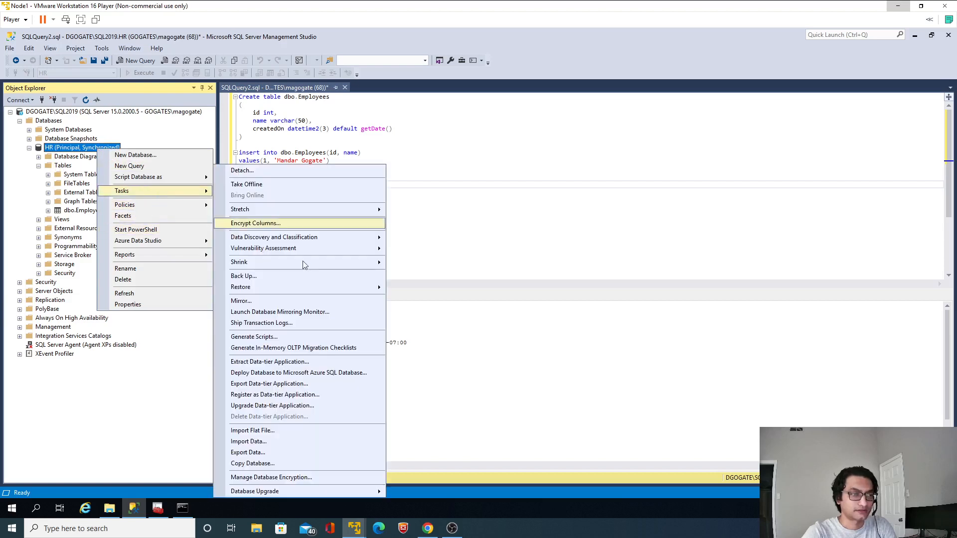
left_click(265, 301)
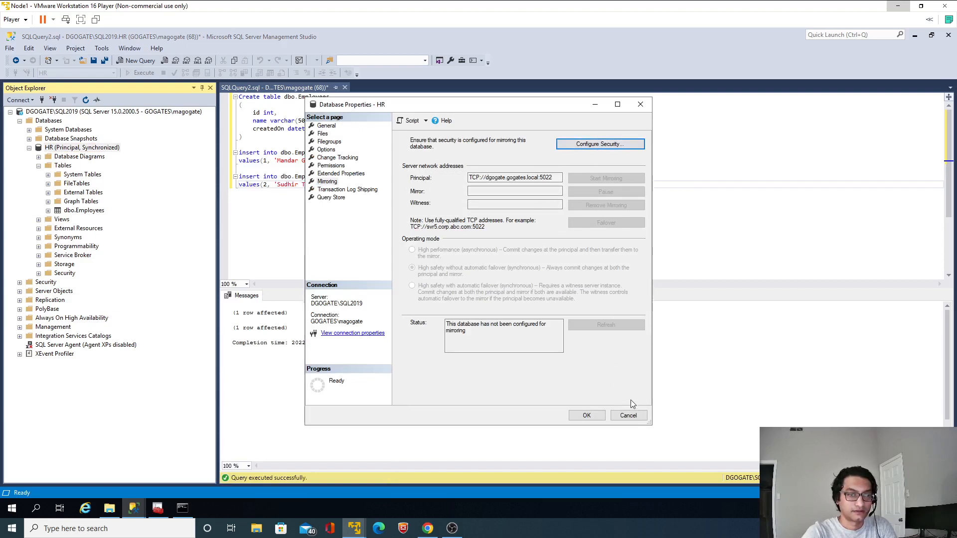
left_click(628, 416)
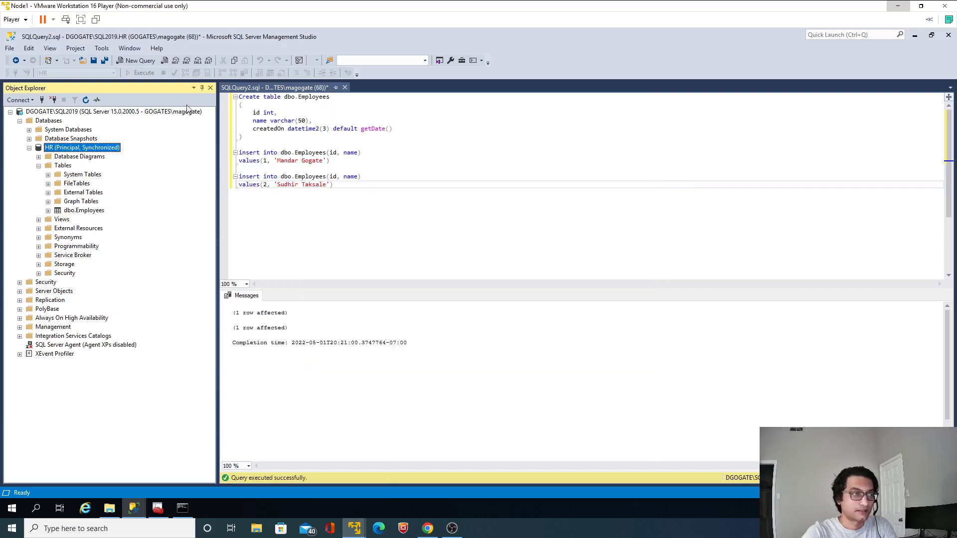
Refresh the HR database and close the SQLQuery2.sql query window without saving its changes
left_click(85, 100)
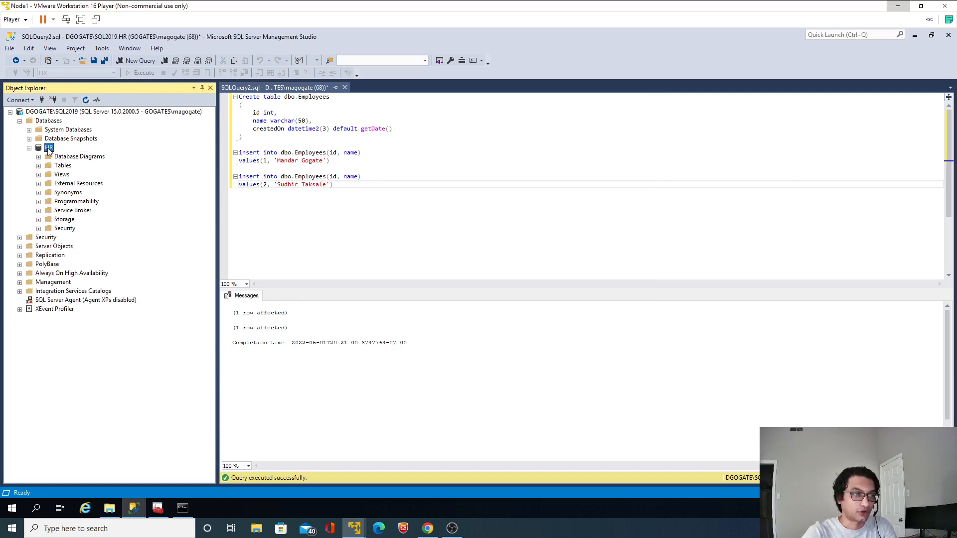
left_click(345, 87)
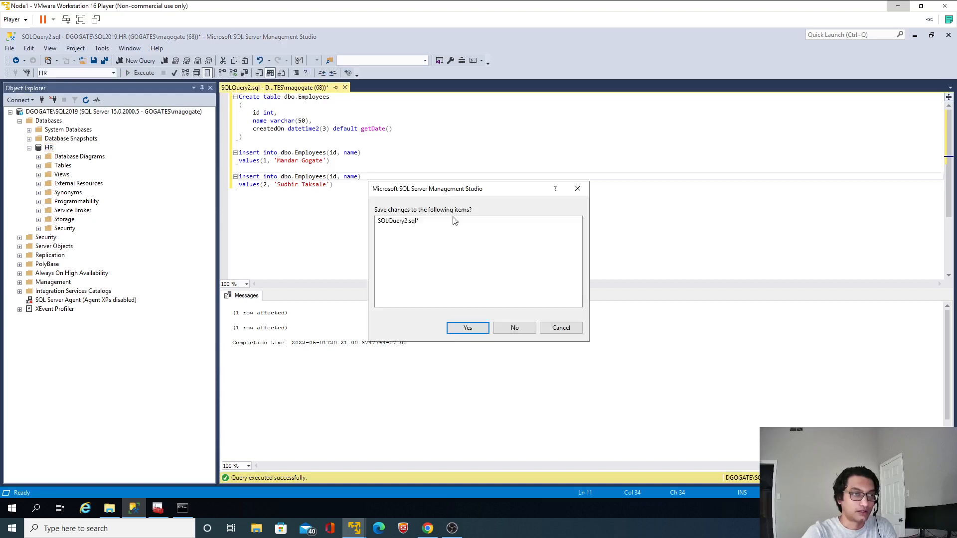
left_click(522, 328)
Check the database list on the Node3-Mirror virtual machine, collapse it and return to Node1
mouse_move(354, 529)
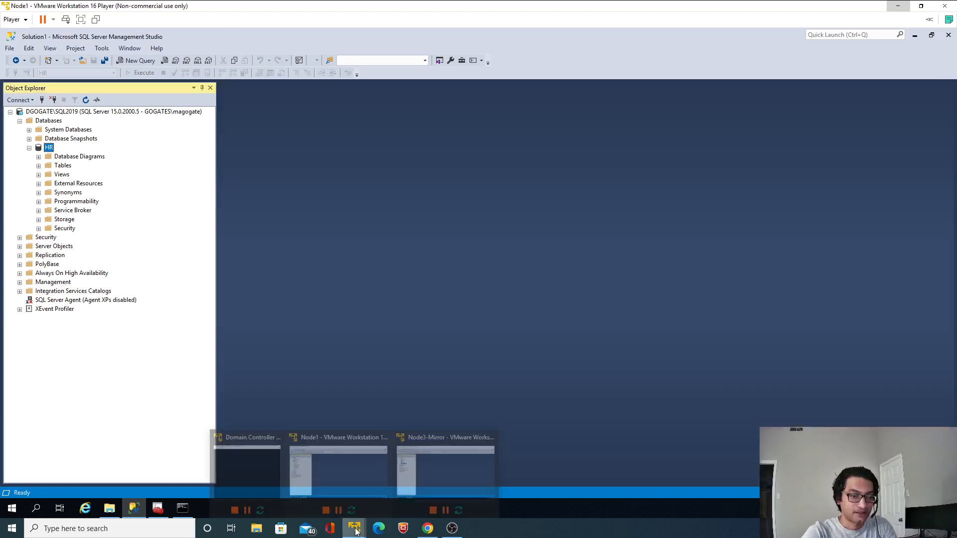
left_click(445, 452)
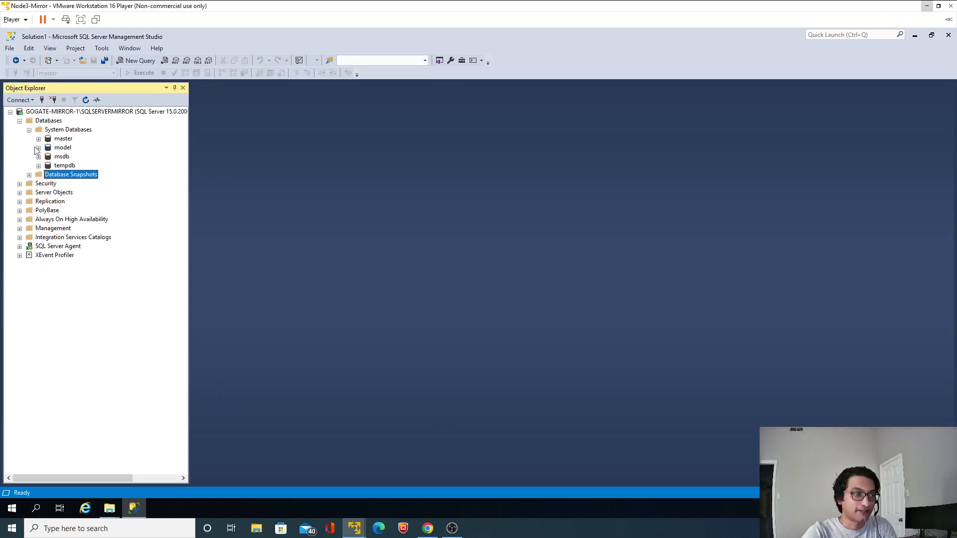
left_click(20, 121)
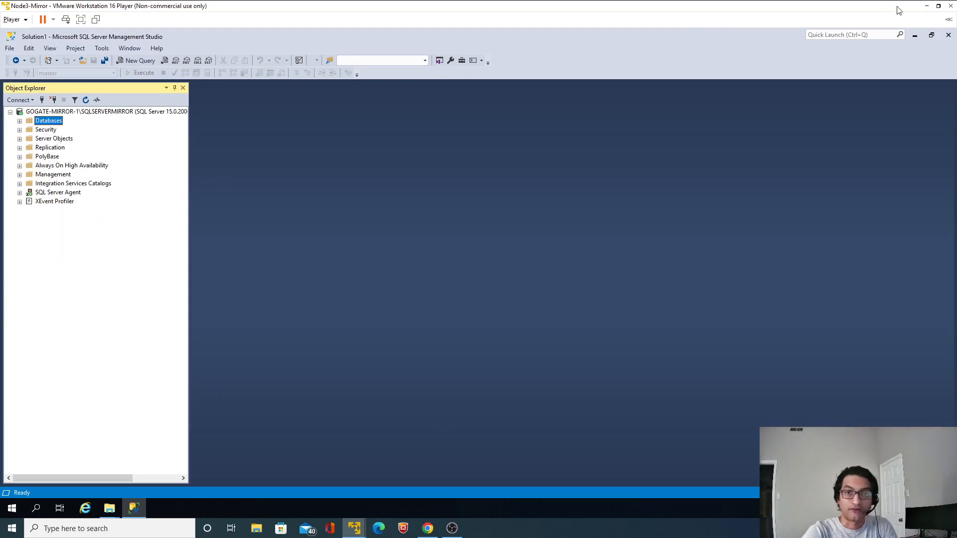
left_click(923, 8)
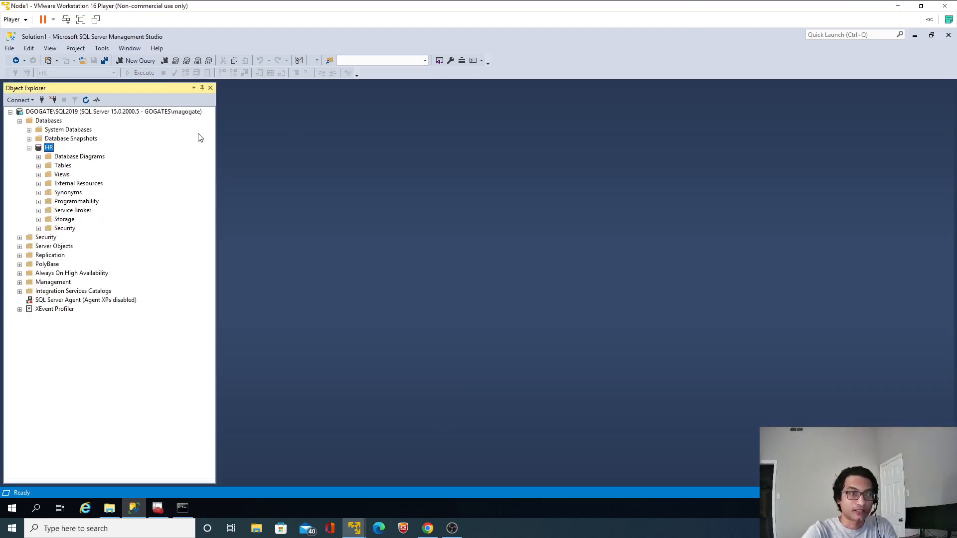
Open the backup settings for the HR database and remove the existing Log_V1 destination for the full backup
right_click(50, 150)
mouse_move(124, 199)
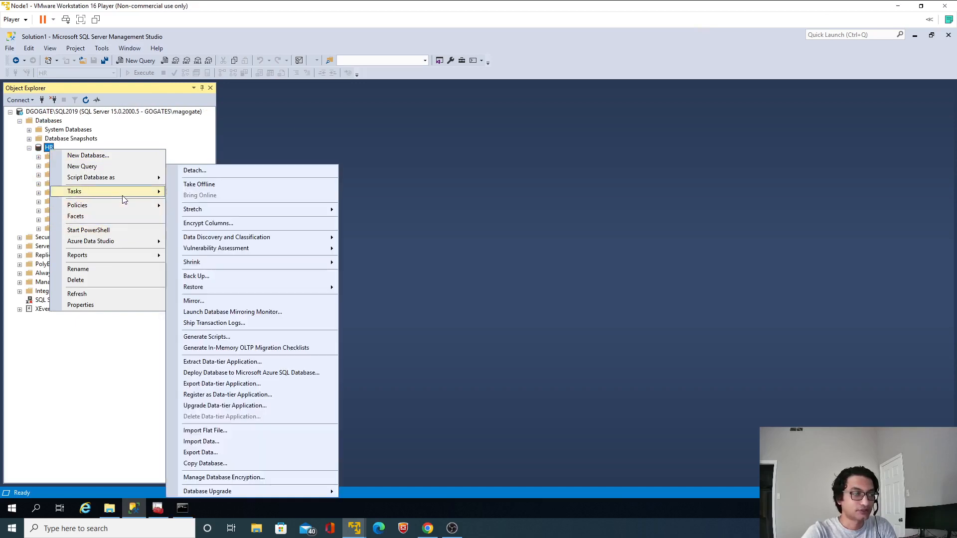
left_click(203, 276)
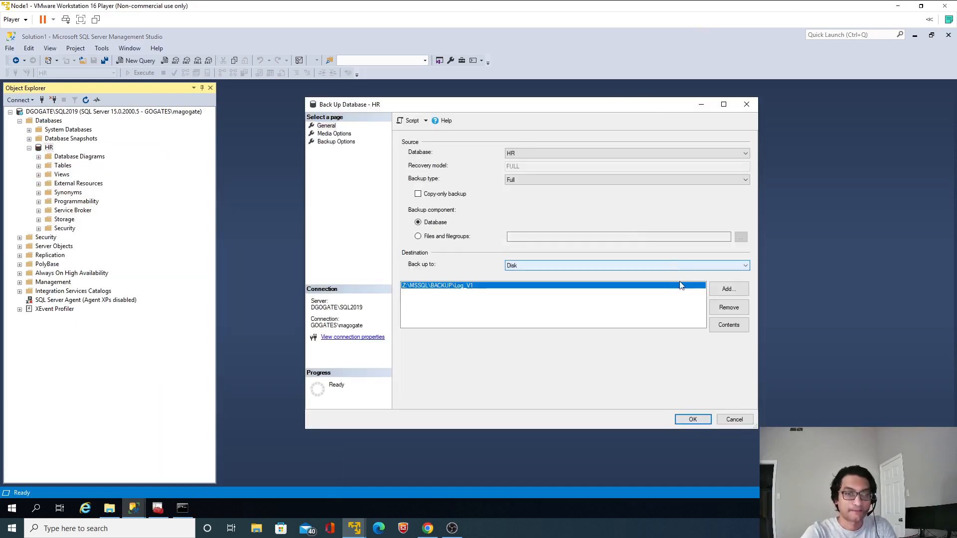
left_click(726, 309)
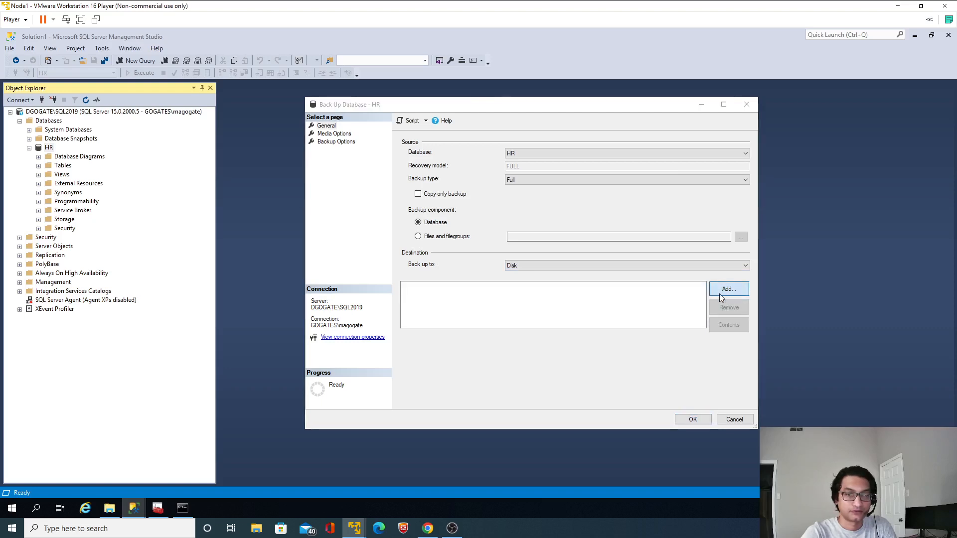
Add Z:\MSSQL\BACKUP\Full_V1 as the disk destination and run the full backup of the HR database
left_click(721, 294)
left_click(567, 270)
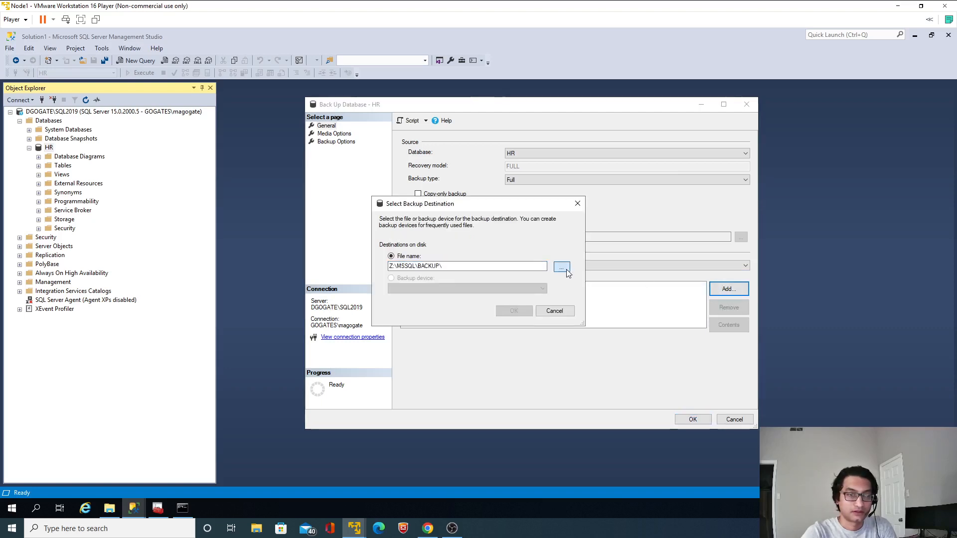
left_click(470, 267)
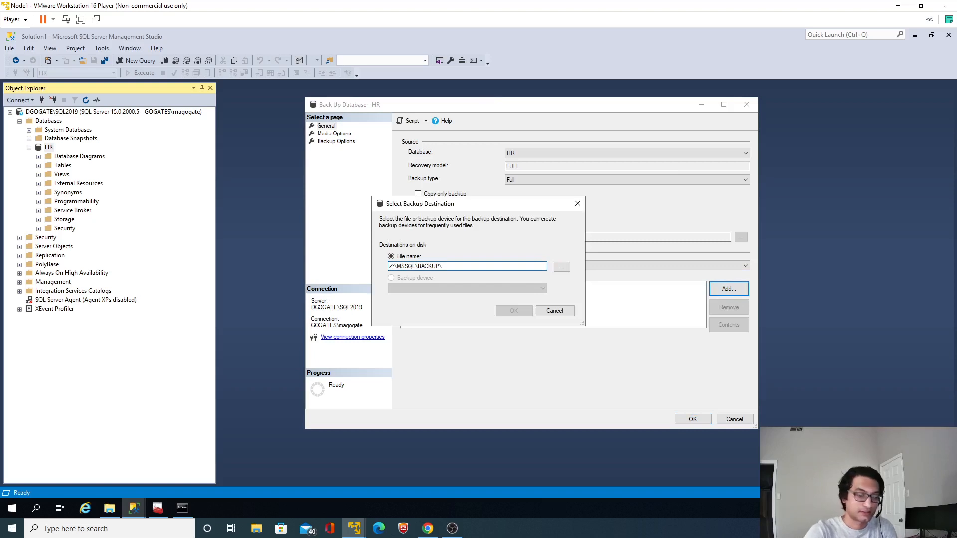
type("Full_")
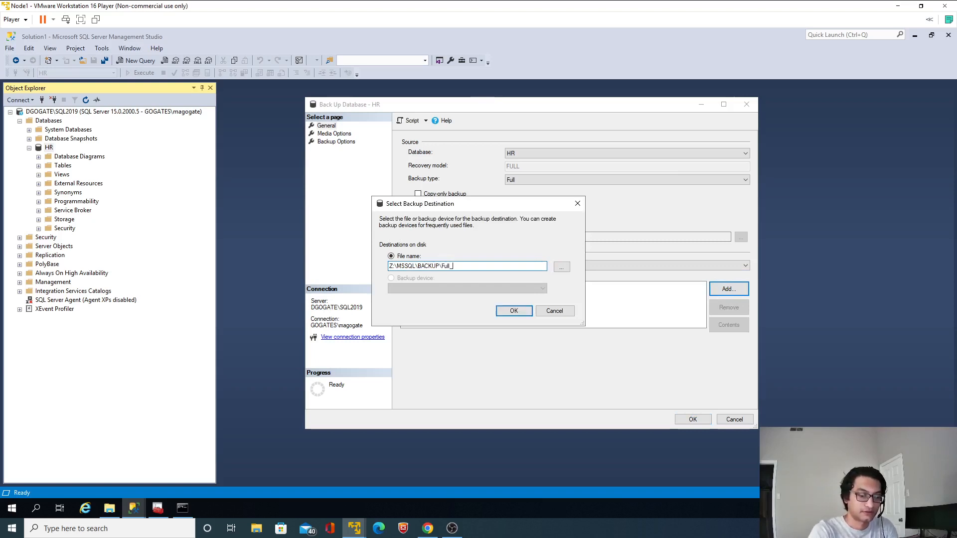
type("V1")
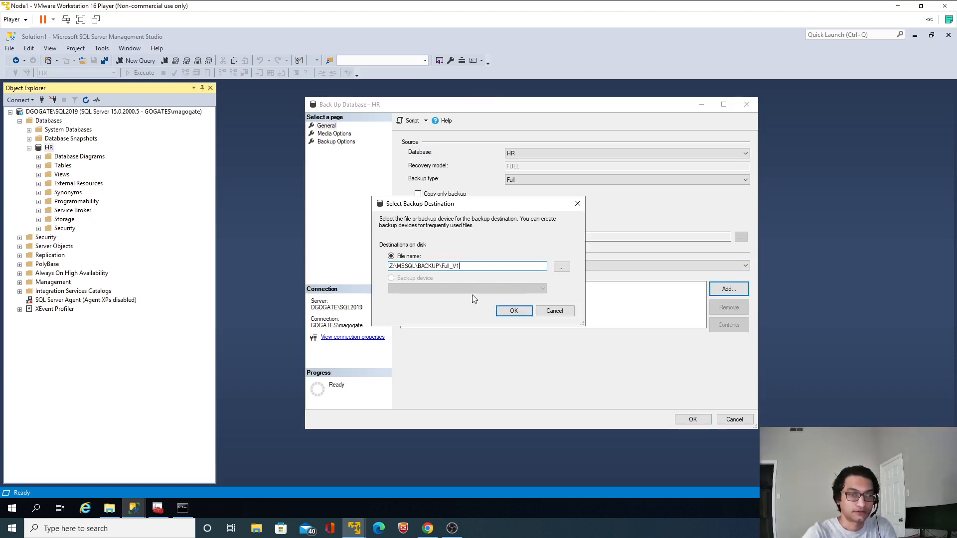
left_click(499, 312)
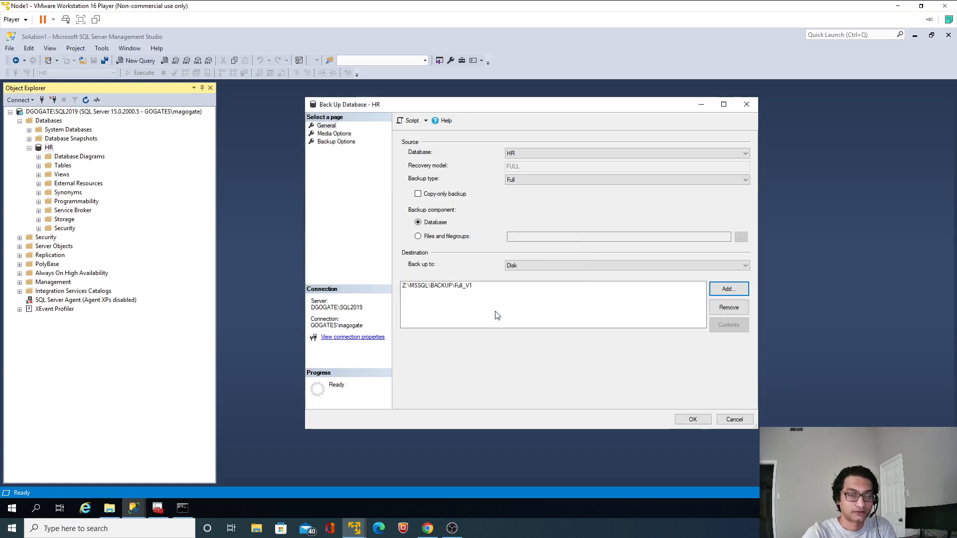
left_click(449, 288)
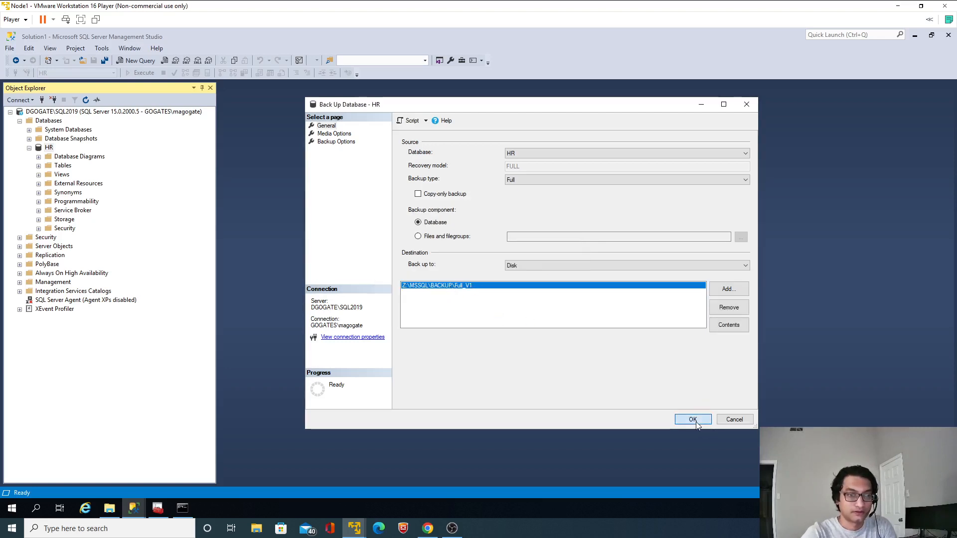
left_click(693, 419)
left_click(648, 290)
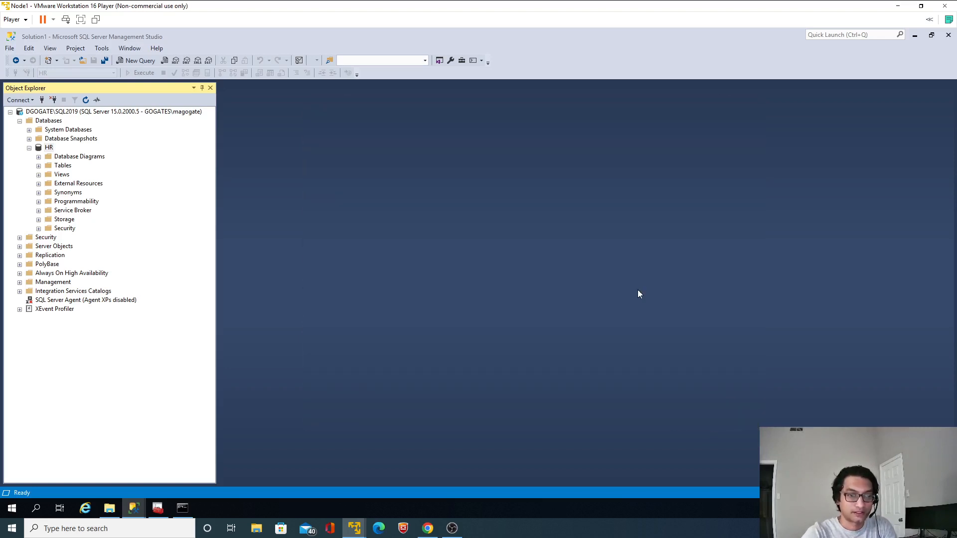
Set up another HR database backup with type Transaction Log and remove the existing Full_V1 destination
right_click(49, 147)
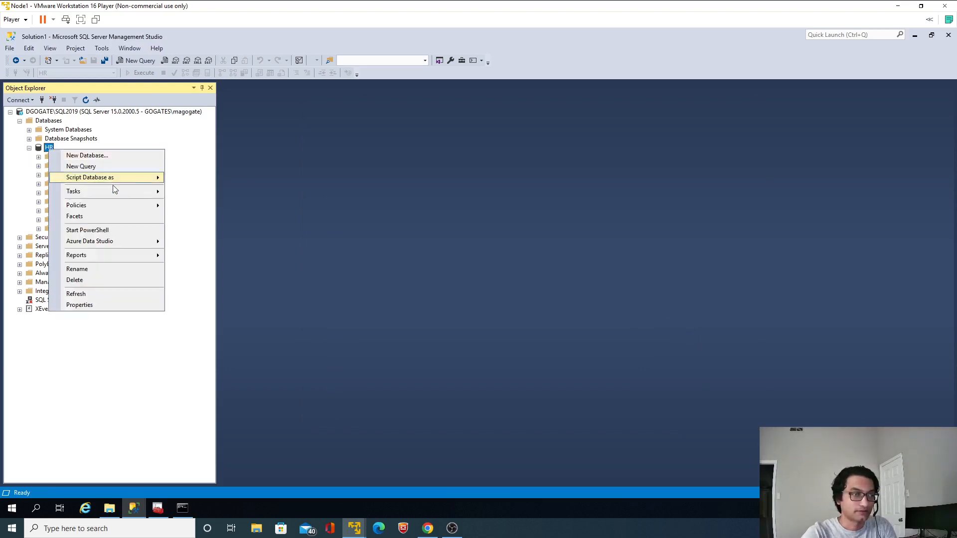
mouse_move(111, 192)
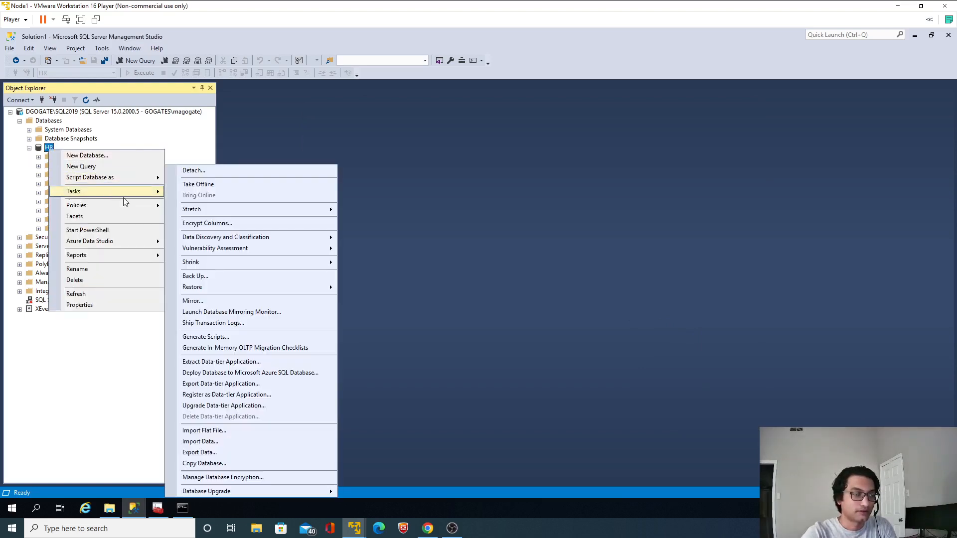
left_click(209, 275)
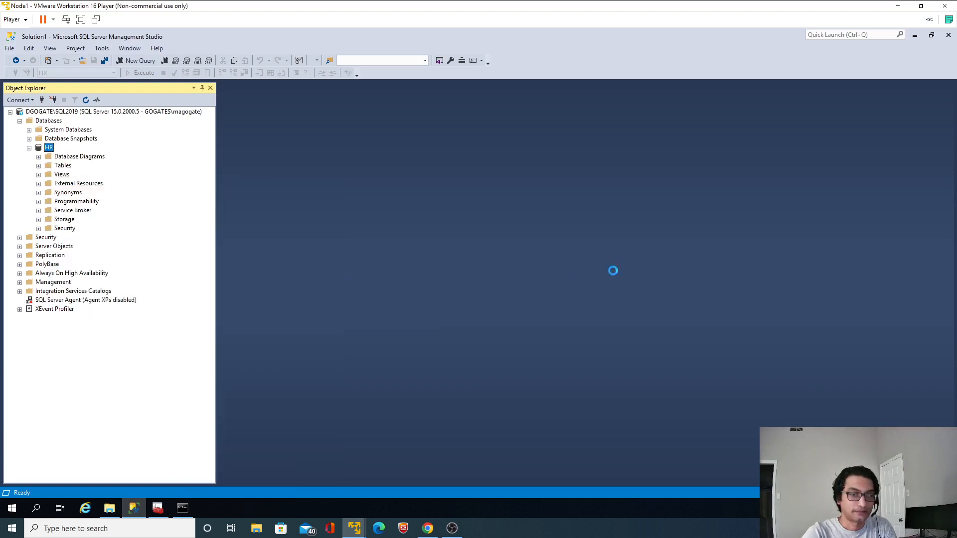
left_click(536, 181)
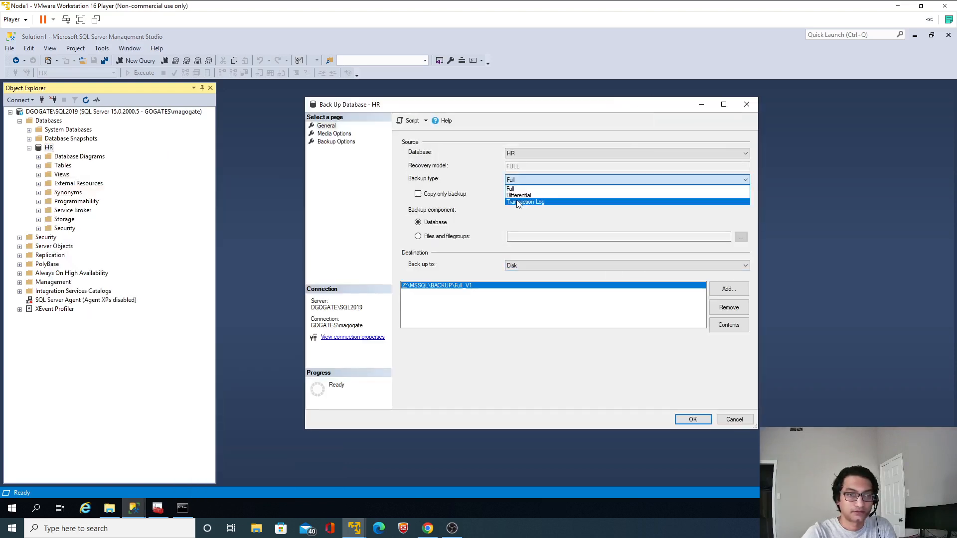
left_click(520, 202)
left_click(728, 307)
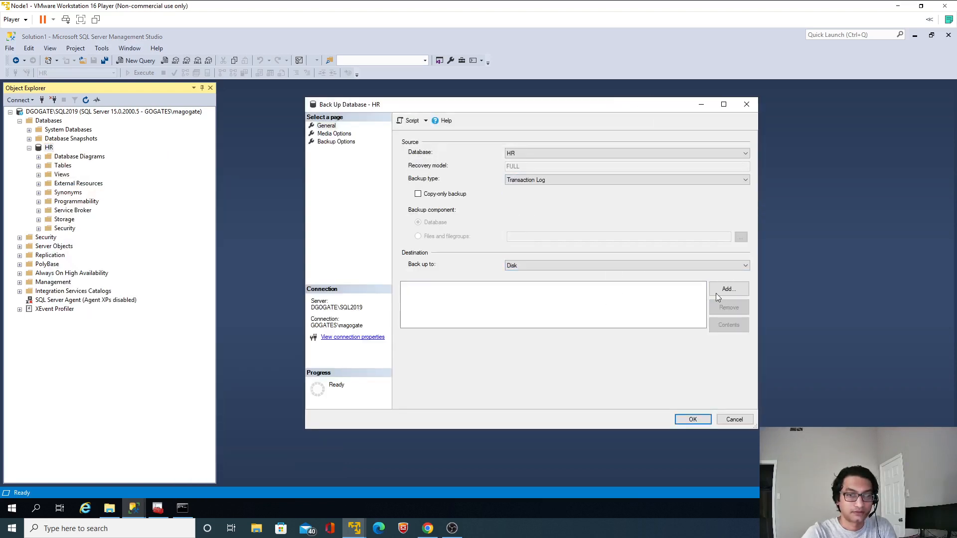
Add Z:\MSSQL\BACKUP\Log_V1 as the disk destination and run the transaction log backup of the HR database
left_click(728, 289)
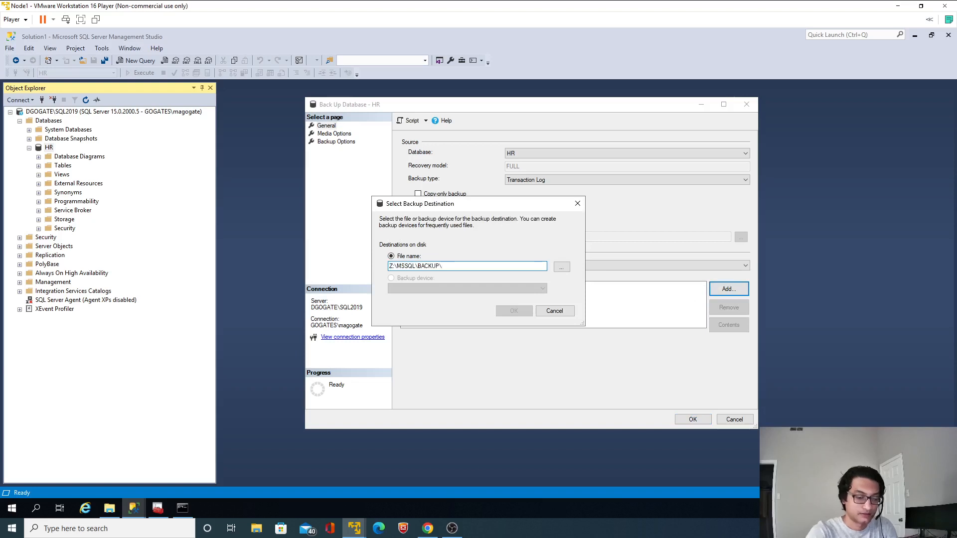
type("Log_V1")
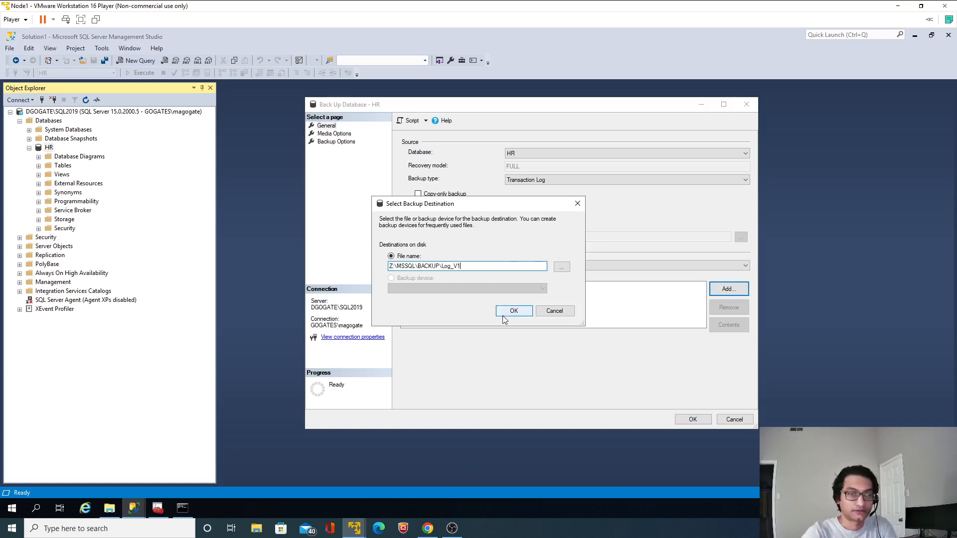
left_click(513, 310)
left_click(460, 288)
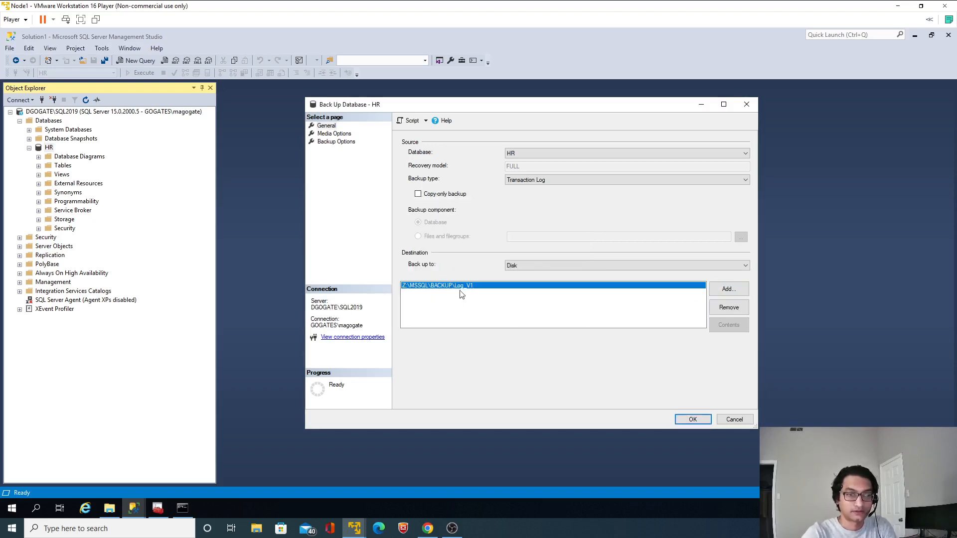
left_click(681, 418)
left_click(655, 284)
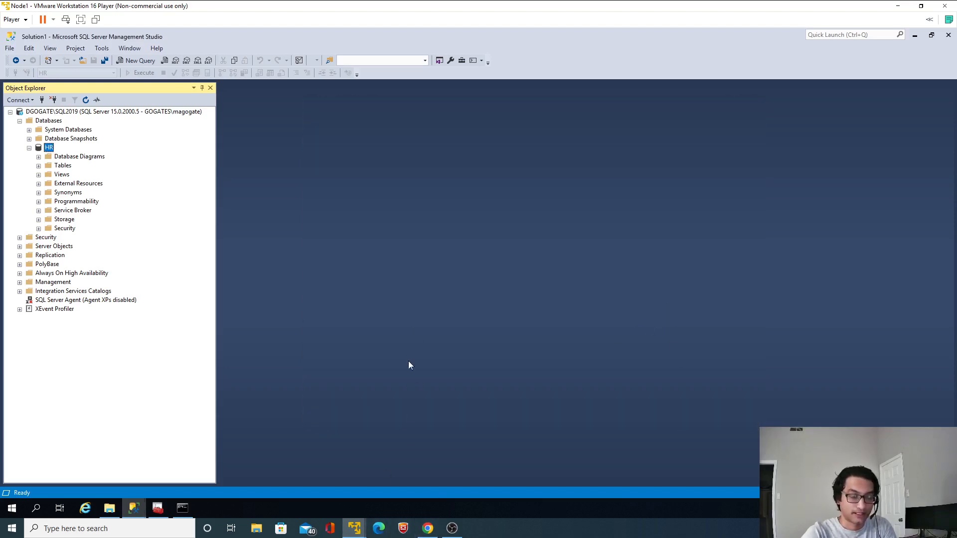
Switch to the Node3-Mirror virtual machine and arrange the network BACKUP folder beside the local C:\MSSQL\Backup folder
left_click(897, 5)
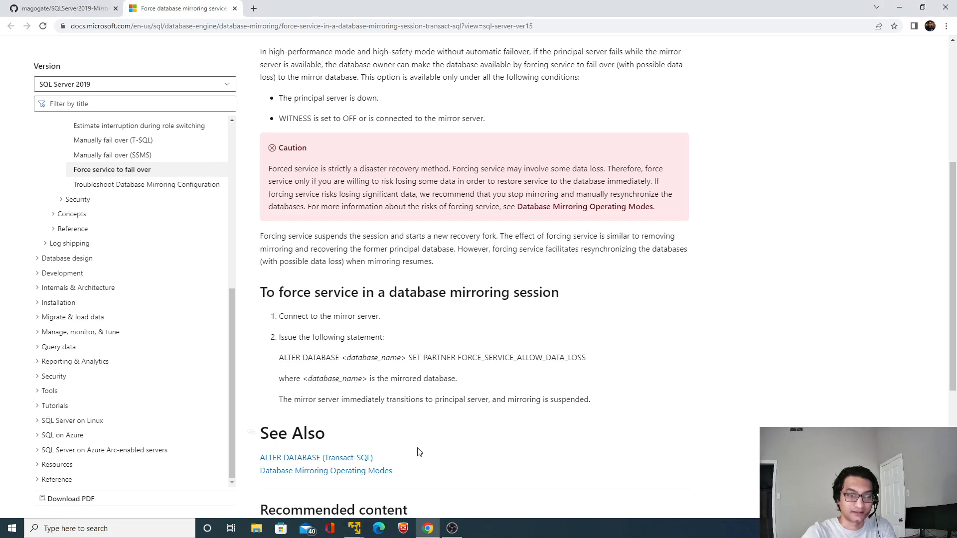
left_click(416, 478)
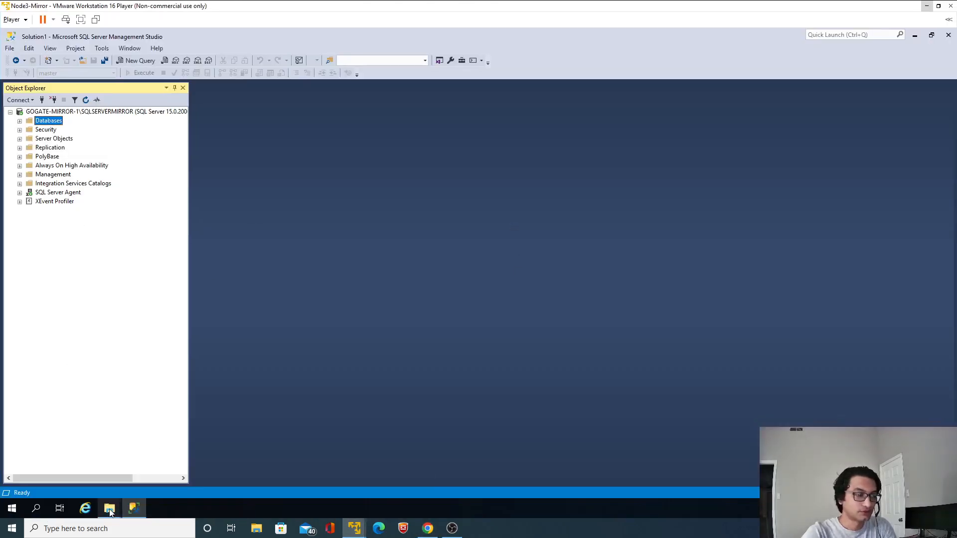
mouse_move(110, 508)
left_click(137, 476)
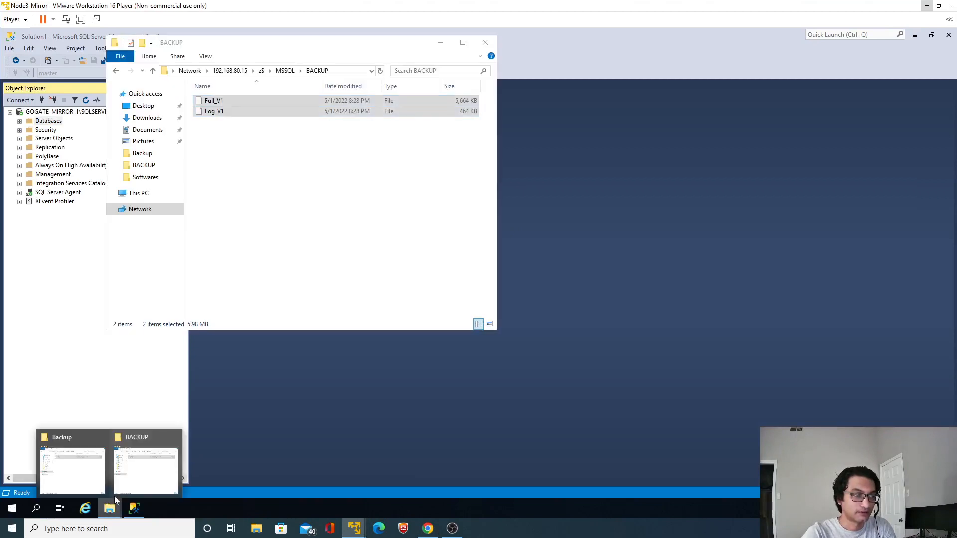
left_click(86, 477)
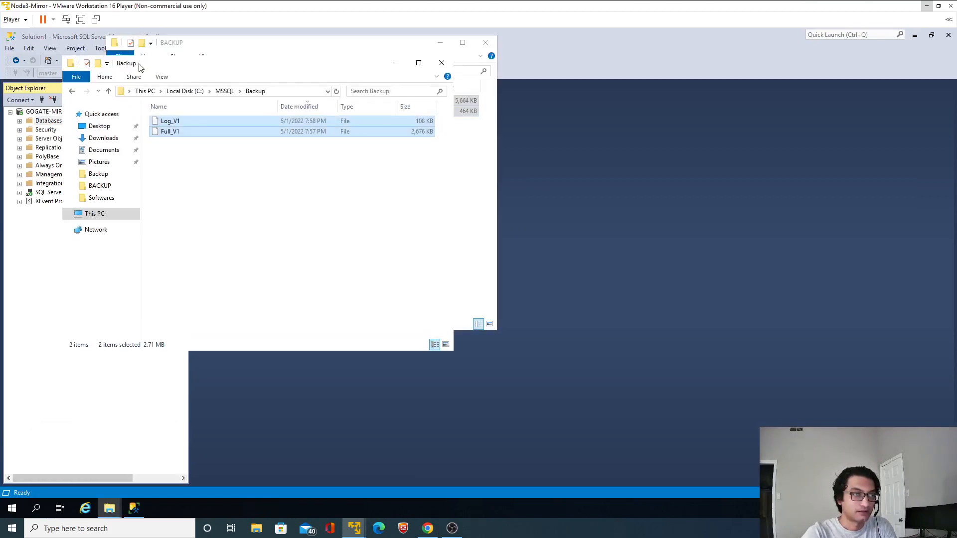
left_click_drag(139, 67, 536, 110)
left_click(280, 190)
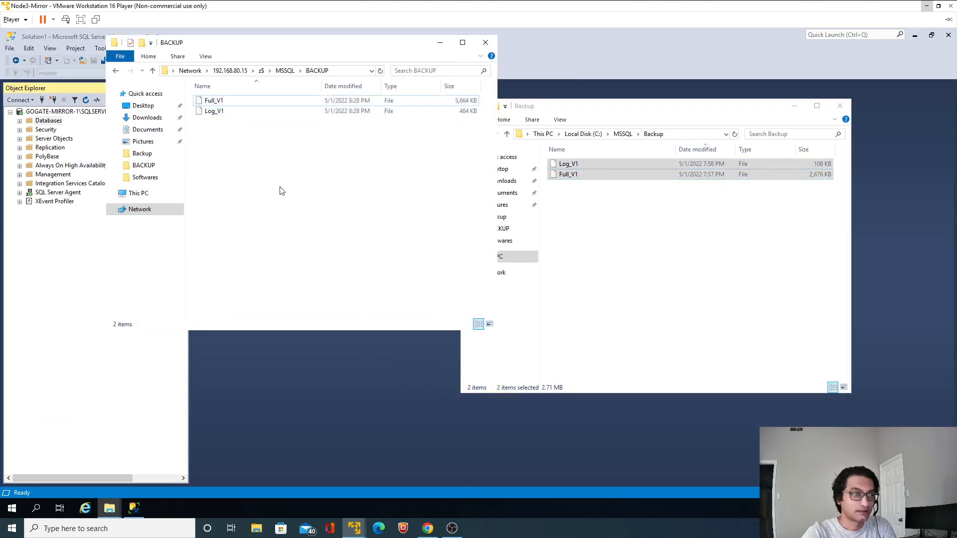
Delete the old Log_V1 and Full_V1 backup files from the mirror's local C:\MSSQL\Backup folder
left_click(608, 261)
key("ctrl+a")
key("Delete")
left_click(397, 220)
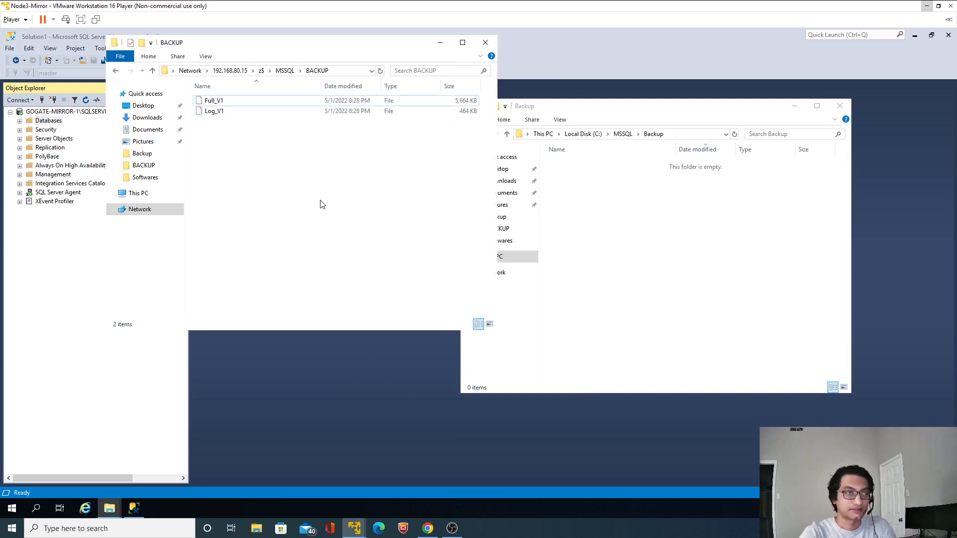
Copy the Full_V1 and Log_V1 backup files from the network BACKUP folder into the local C:\MSSQL\Backup folder
key("ctrl+a")
left_click(621, 237)
key("ctrl+v")
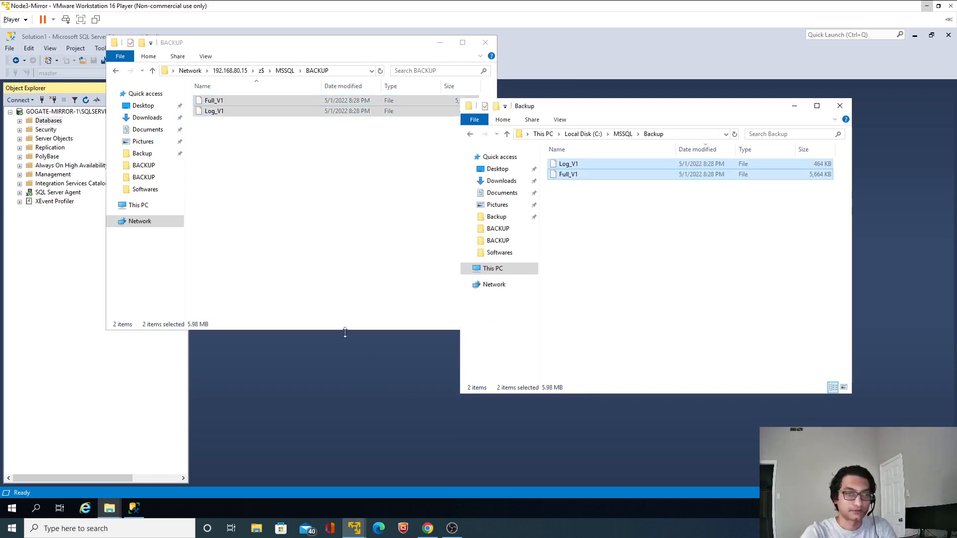
Set up a database restore on the mirror instance from the device file C:\MSSQL\Backup\Full_V1
left_click(333, 370)
right_click(48, 120)
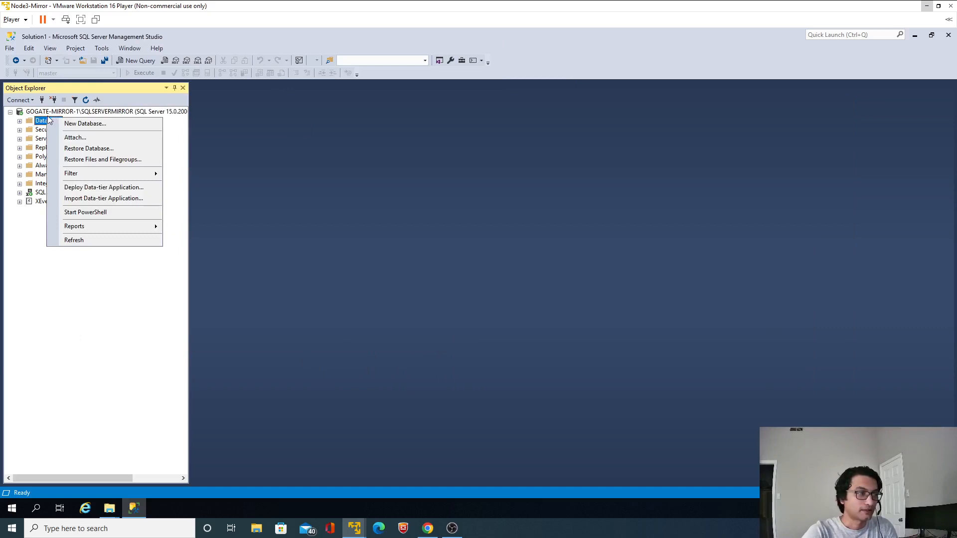
left_click(89, 148)
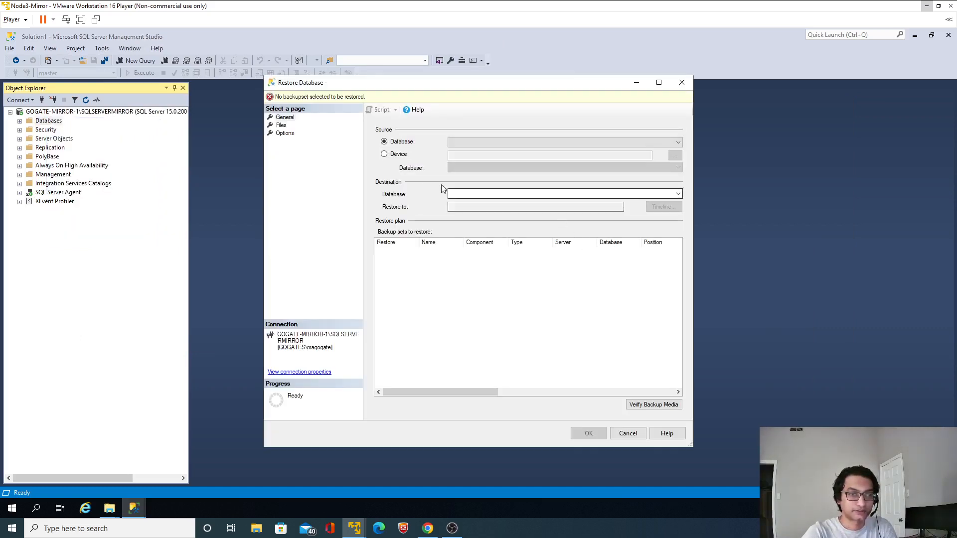
left_click(384, 154)
left_click(676, 157)
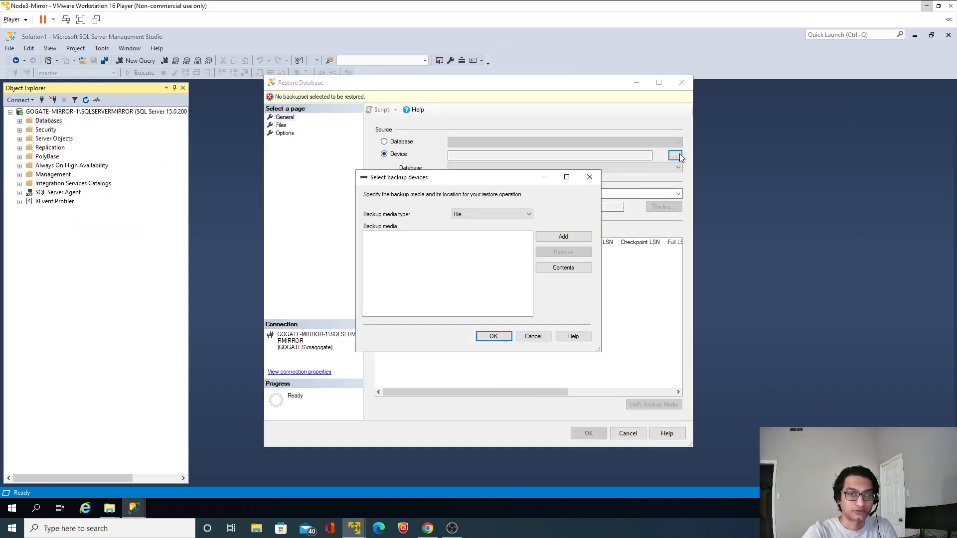
left_click(565, 235)
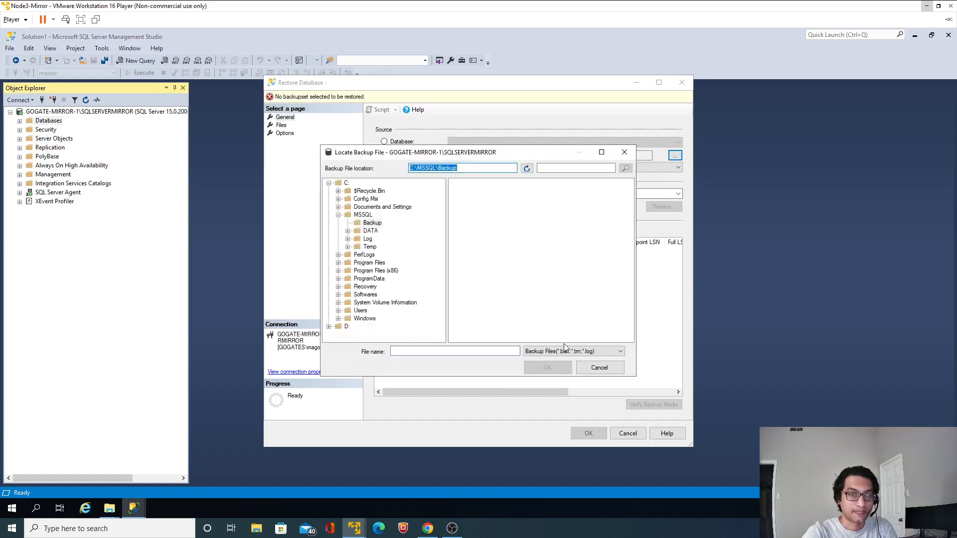
left_click(565, 350)
left_click(545, 366)
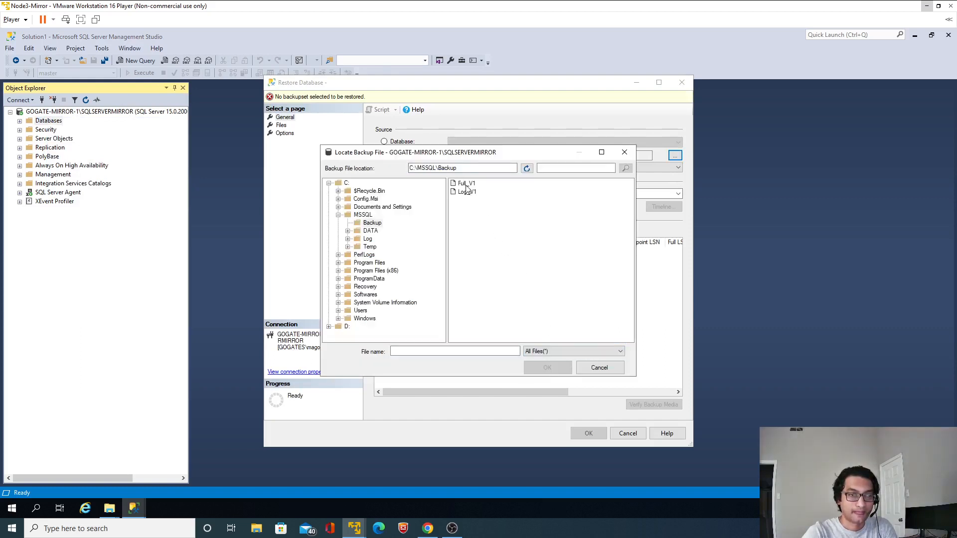
double_click(466, 184)
left_click(419, 236)
left_click(492, 336)
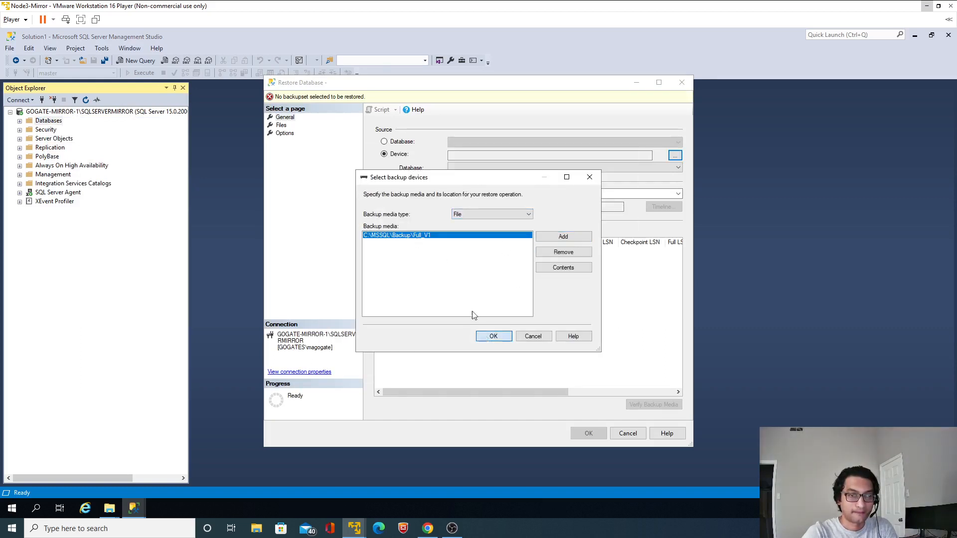
Set the recovery state to RESTORE WITH NORECOVERY and run the full restore of the HR database
left_click(284, 134)
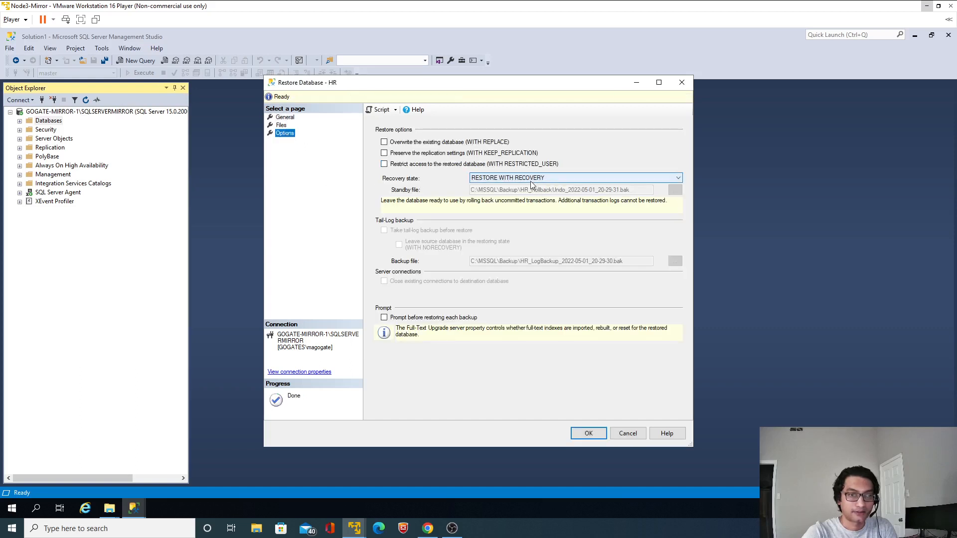
left_click(532, 180)
left_click(526, 194)
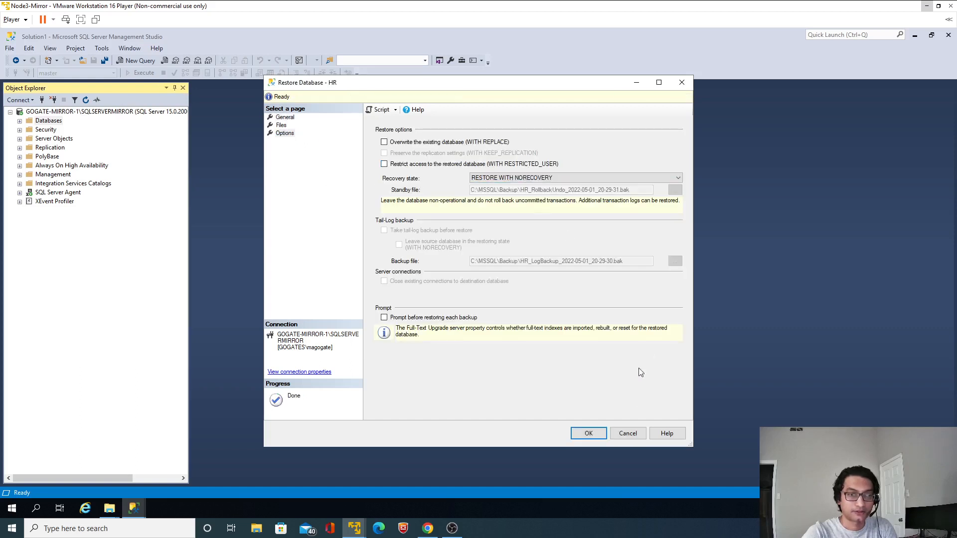
left_click(589, 433)
left_click(525, 303)
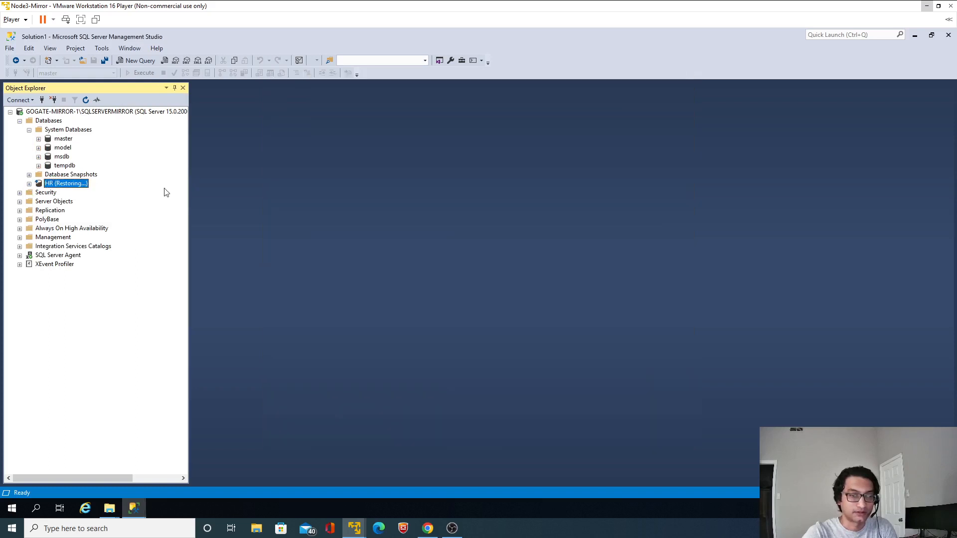
right_click(68, 186)
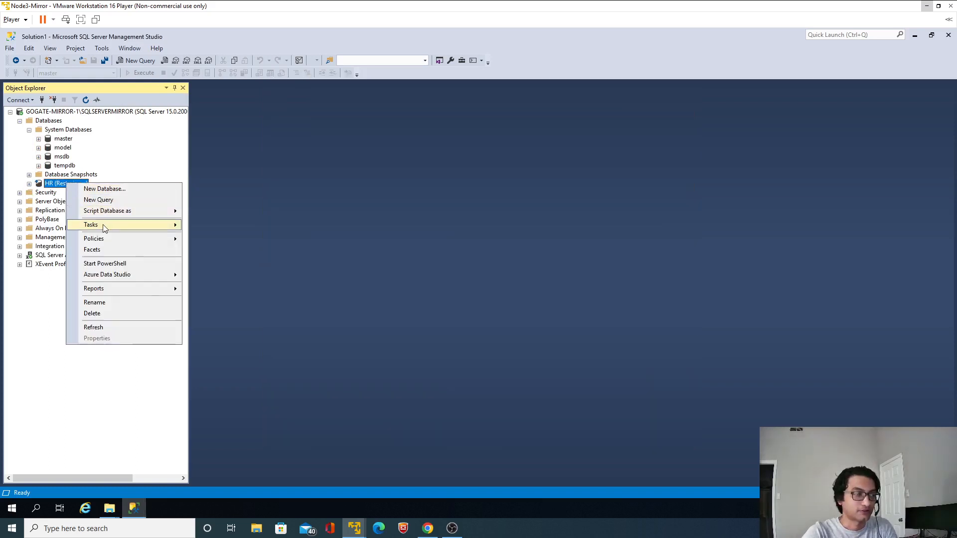
mouse_move(104, 228)
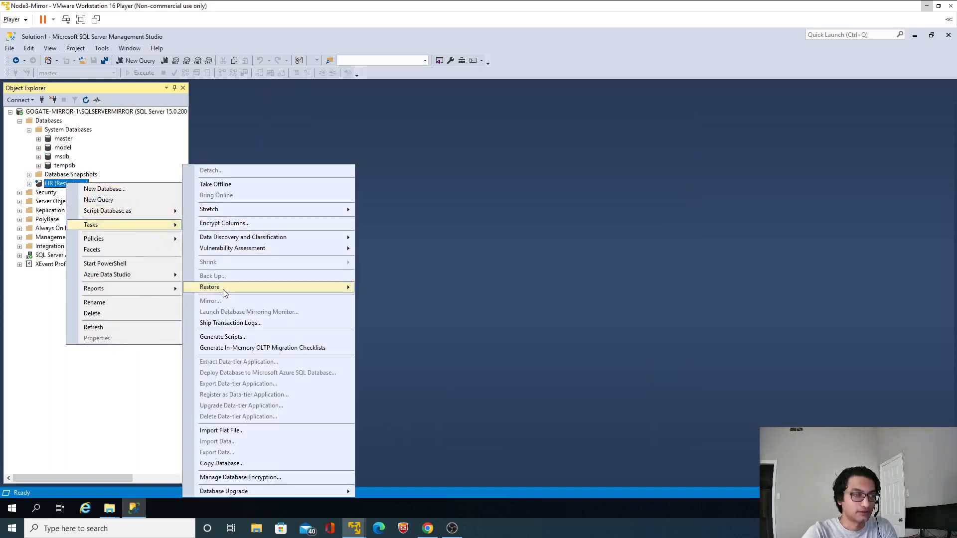
mouse_move(245, 289)
left_click(417, 312)
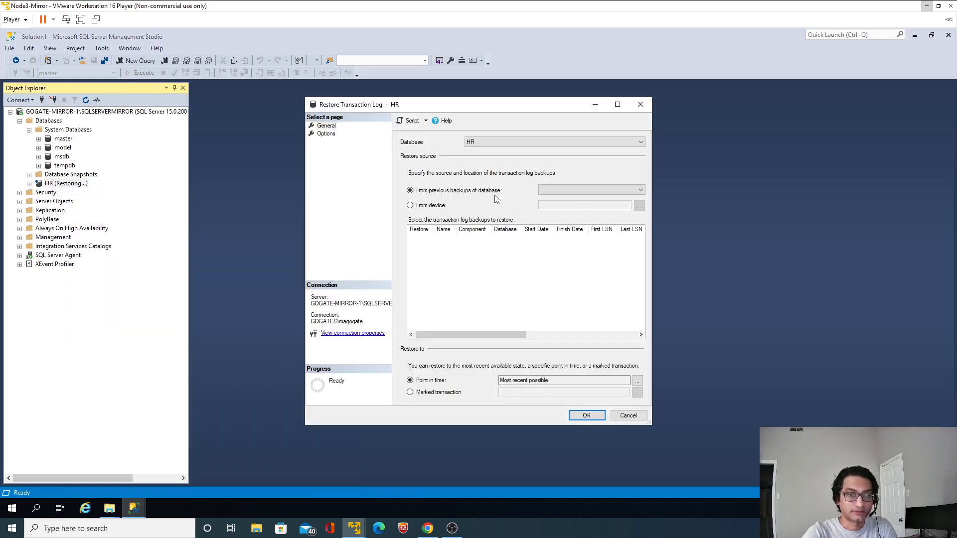
left_click(430, 206)
left_click(639, 207)
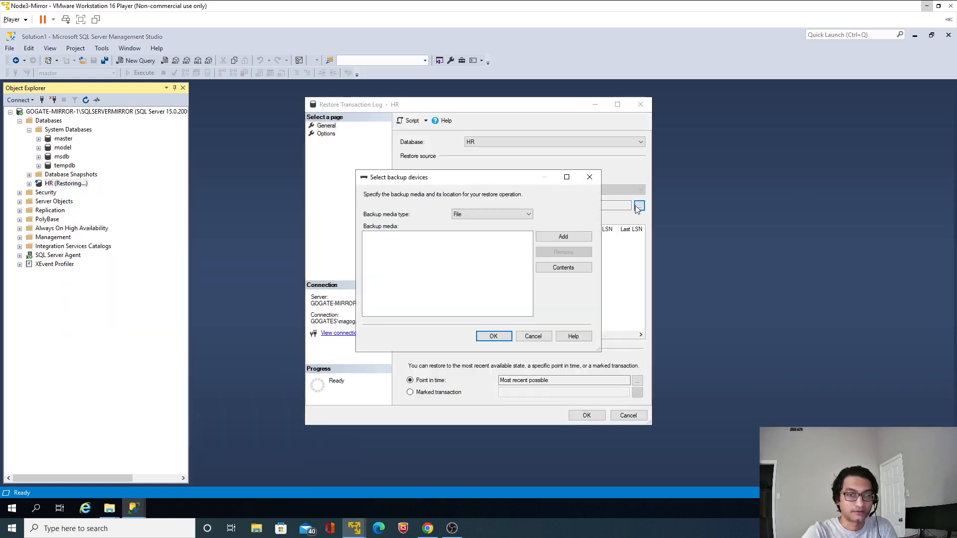
left_click(555, 240)
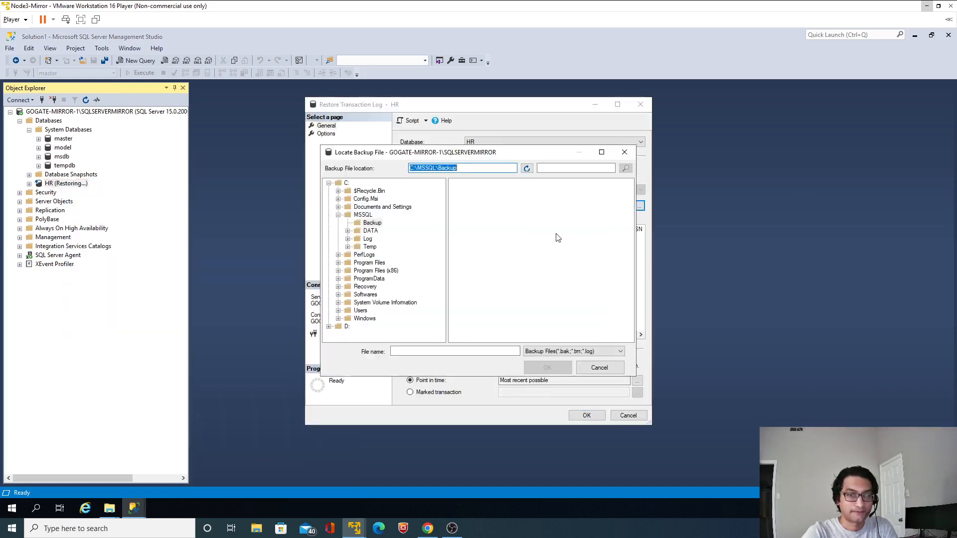
left_click(559, 352)
left_click(553, 369)
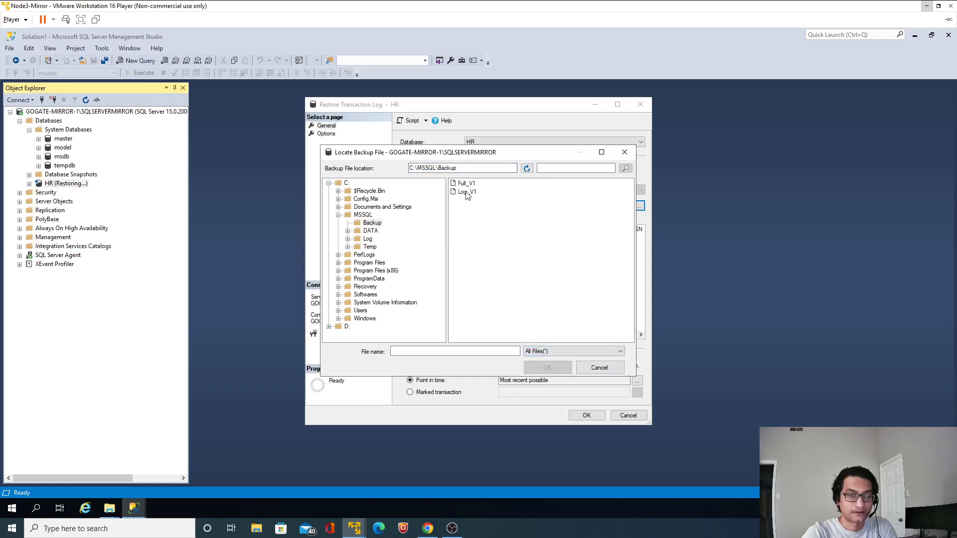
left_click(467, 192)
left_click(543, 367)
left_click(413, 240)
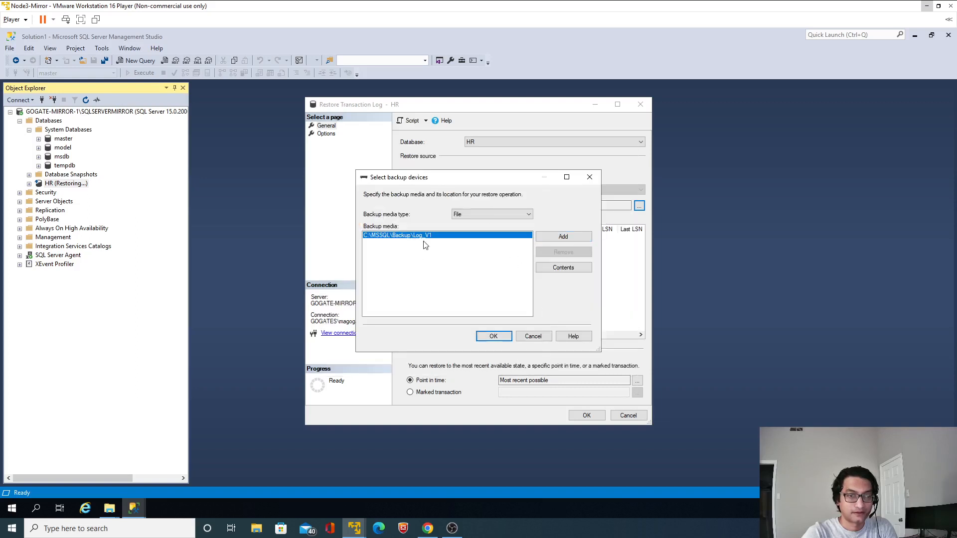
left_click(493, 336)
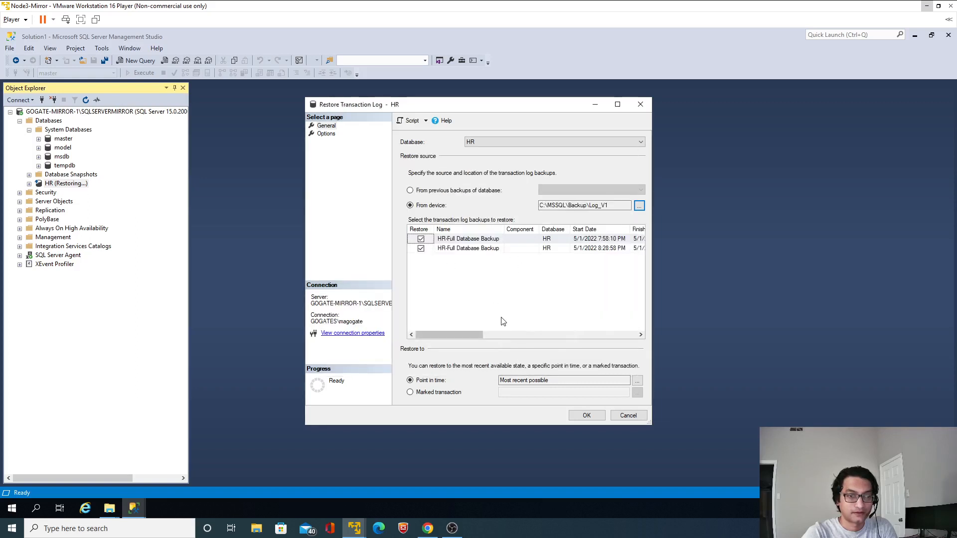
left_click(326, 135)
left_click(326, 125)
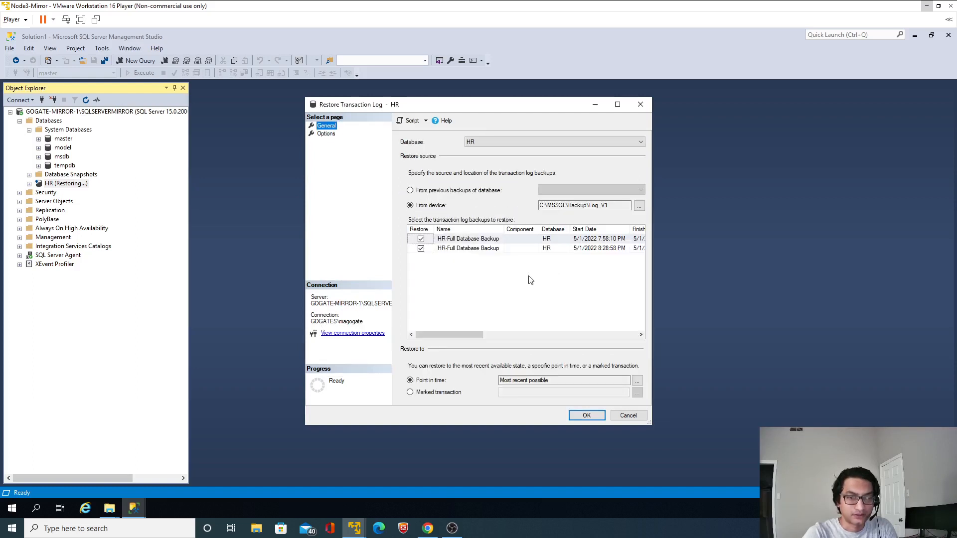
mouse_move(459, 335)
left_mouse_down()
mouse_move(617, 351)
mouse_move(442, 343)
left_mouse_up()
left_click(628, 416)
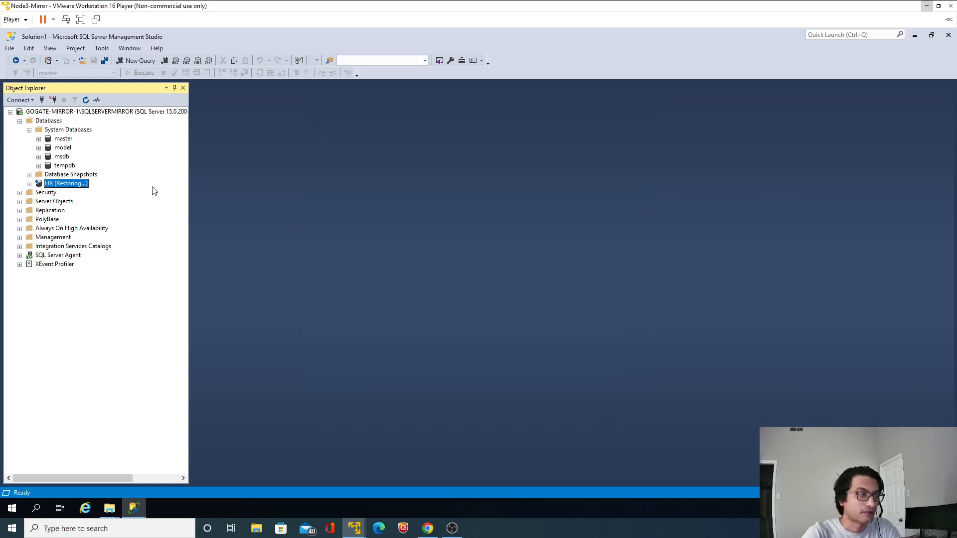
Set up a transaction log restore of the HR database from the device file C:\MSSQL\Backup\Log_V1
right_click(78, 187)
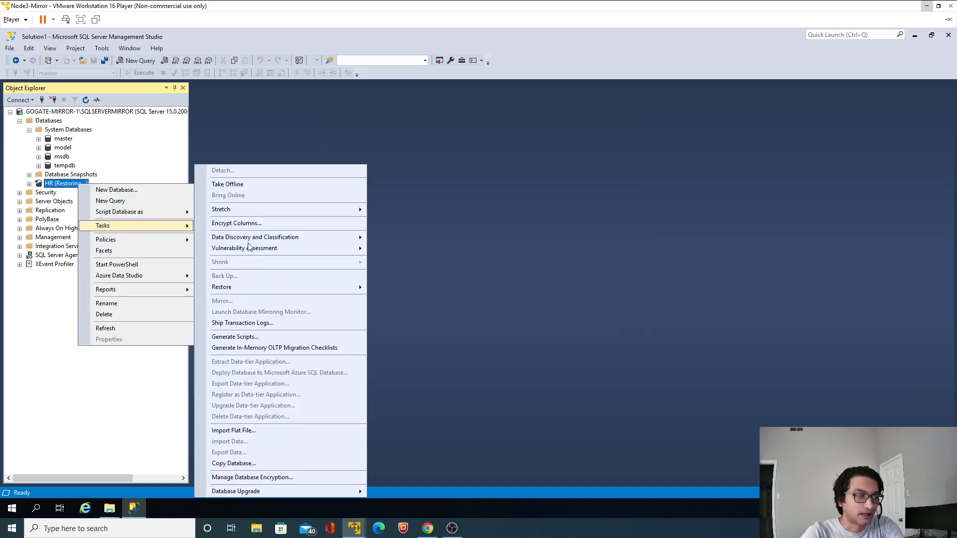
mouse_move(118, 228)
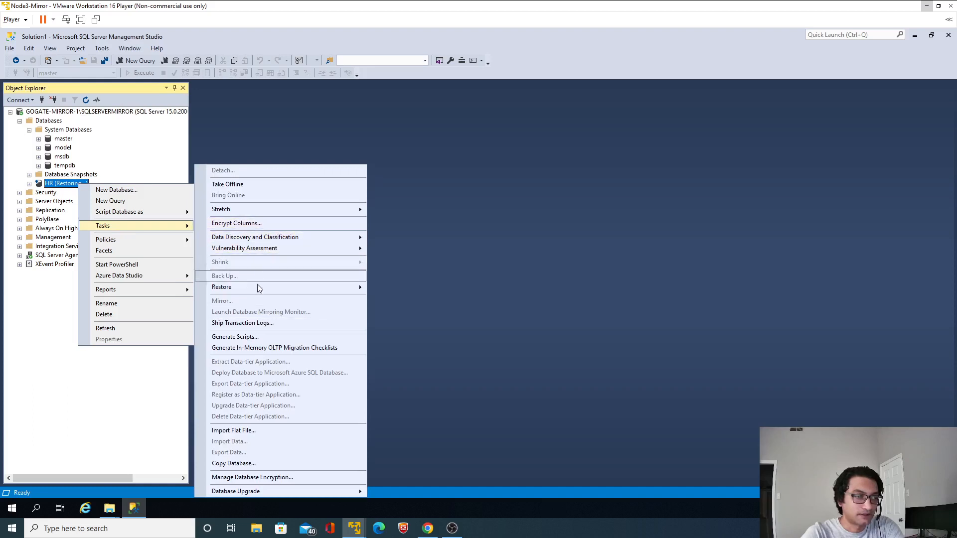
mouse_move(258, 286)
left_click(391, 312)
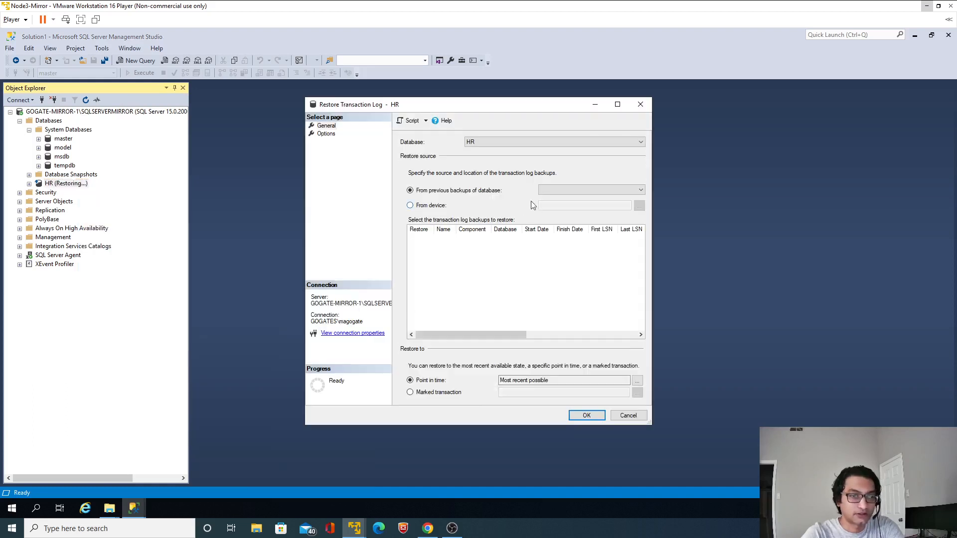
left_click(431, 206)
left_click(639, 206)
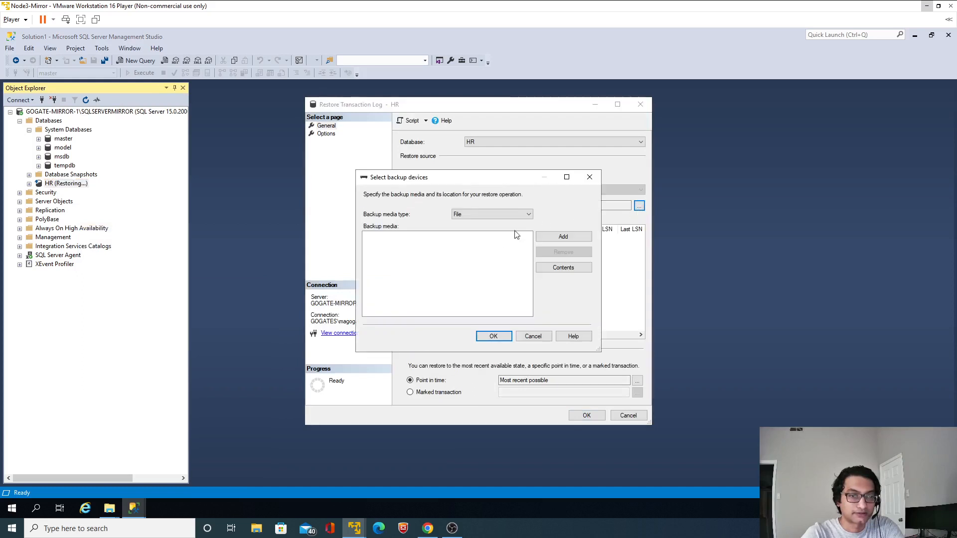
left_click(557, 239)
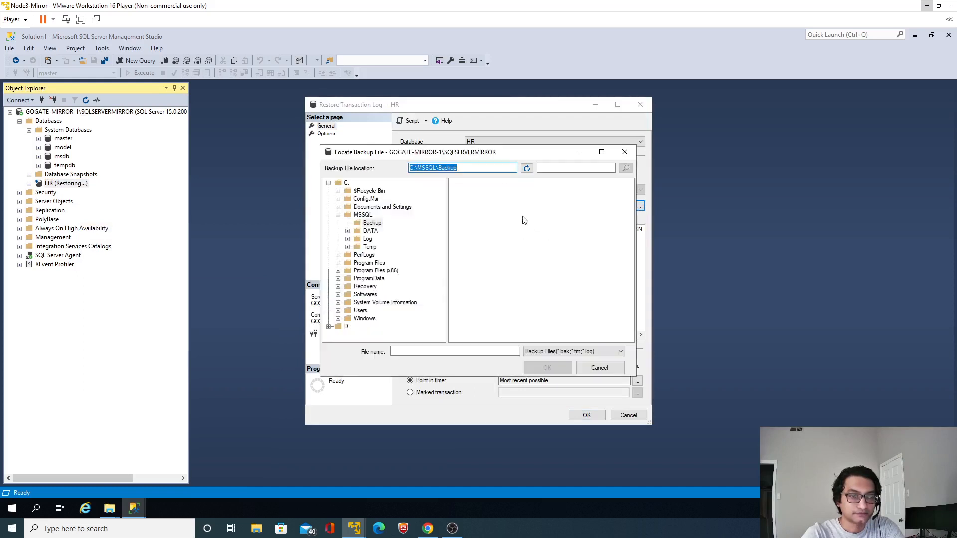
left_click(553, 351)
left_click(544, 372)
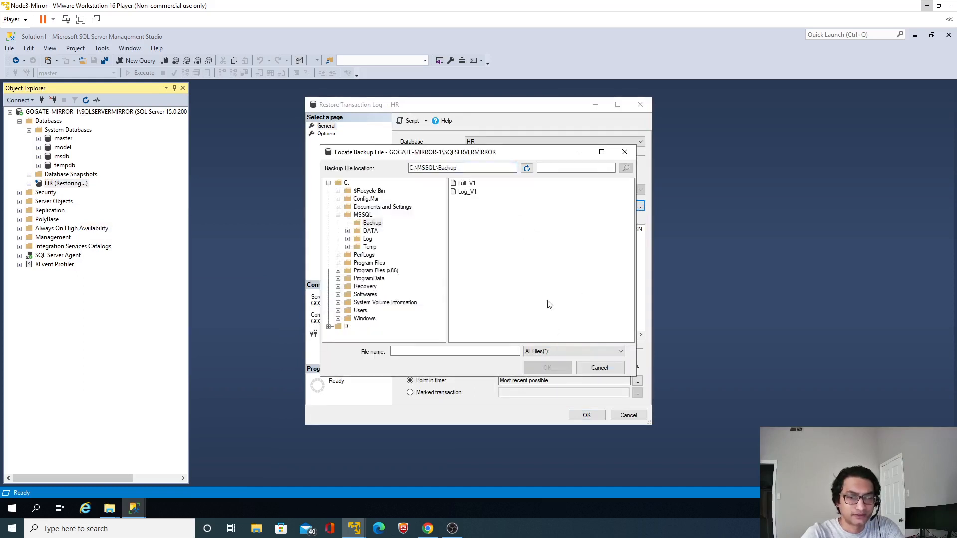
left_click(467, 193)
left_click(547, 368)
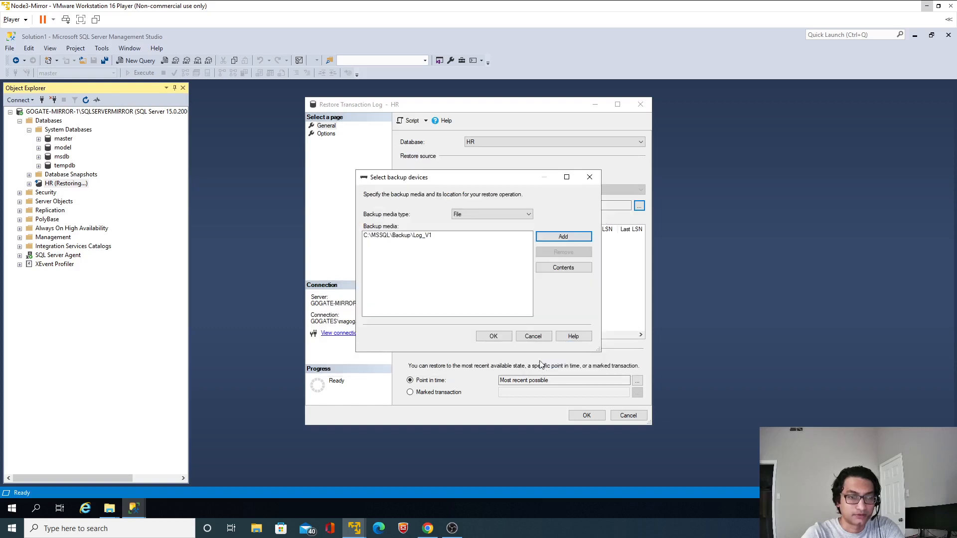
left_click(493, 336)
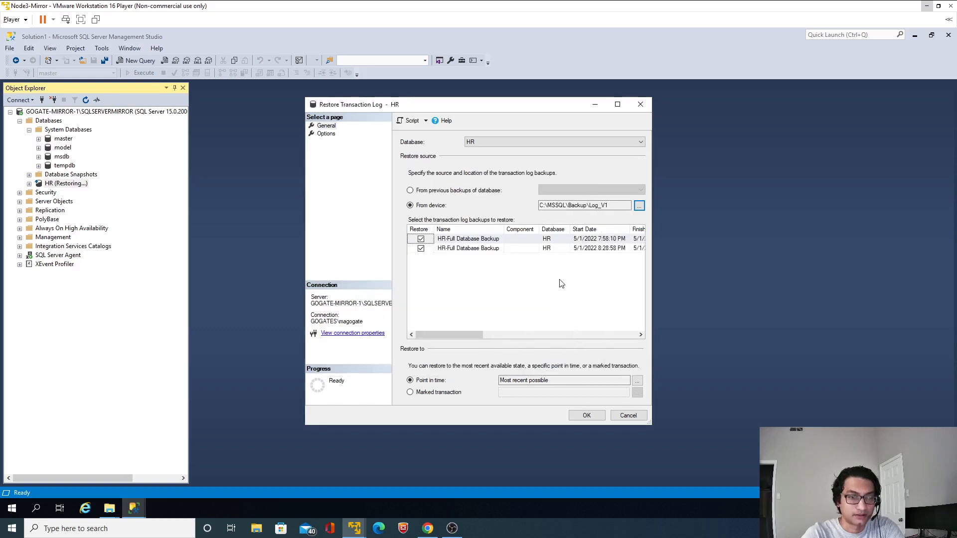
Try to run the HR transaction log restore using RESTORE WITH NORECOVERY, and close the restore dialog
left_click(327, 134)
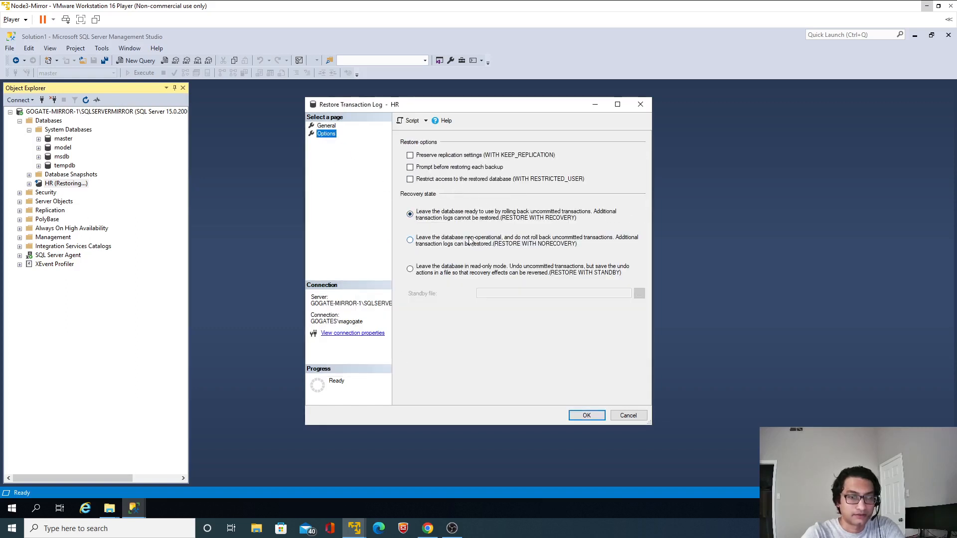
left_click(587, 414)
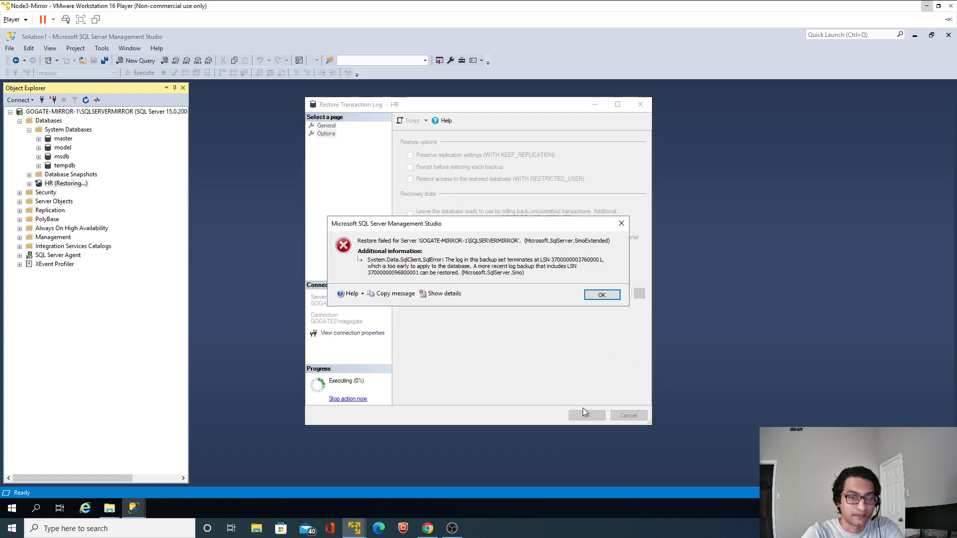
left_click(600, 295)
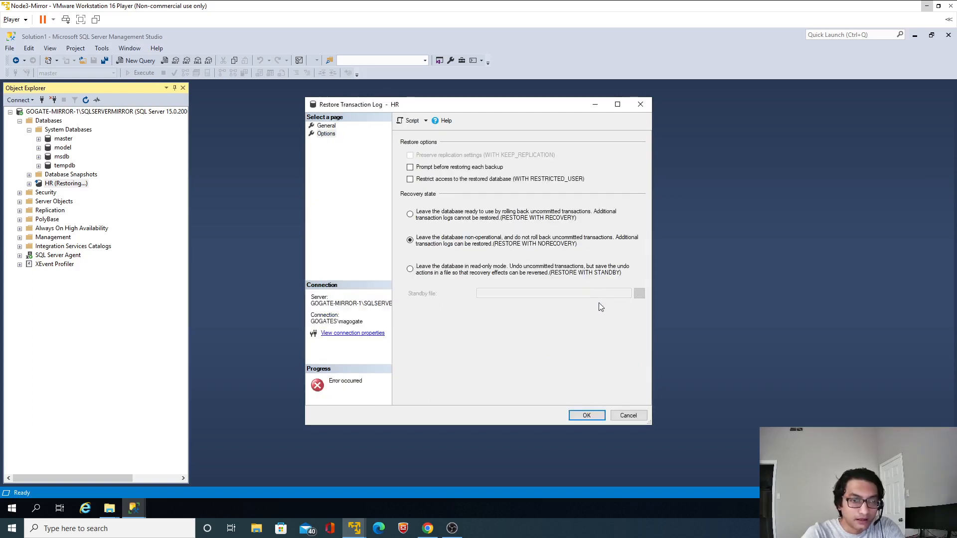
left_click(623, 416)
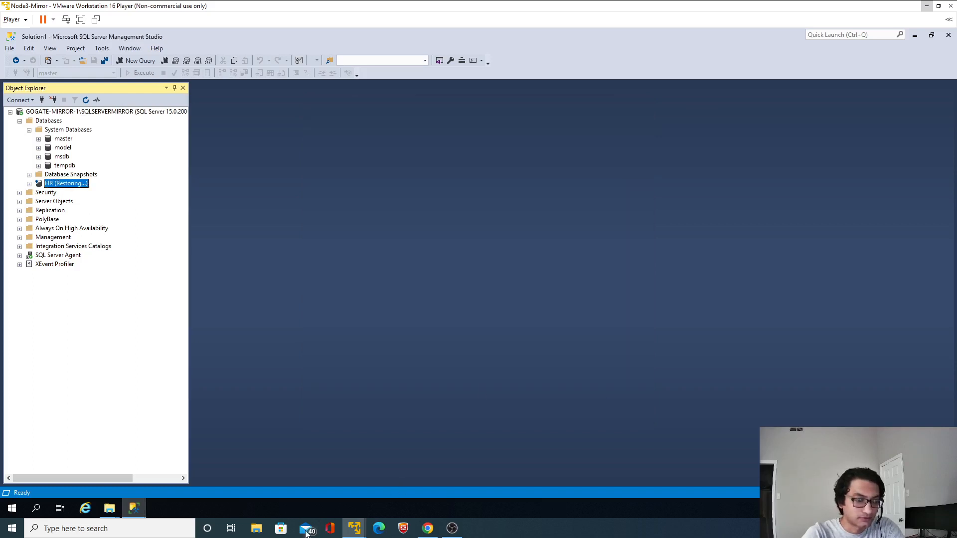
Copy Log_V1 from the network BACKUP folder into C:\MSSQL\Backup, replacing the existing file, and return to SQL Server Management Studio
mouse_move(110, 508)
left_click(152, 482)
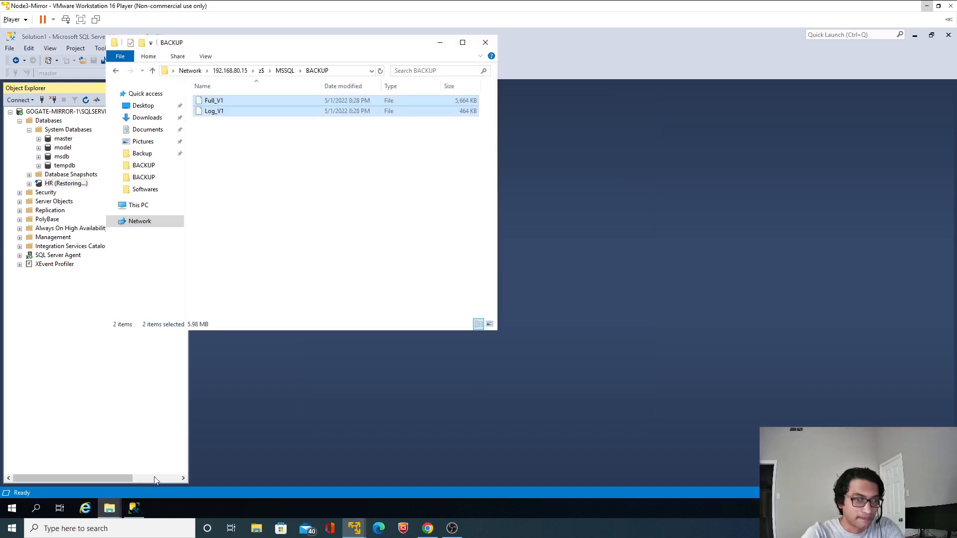
left_click(304, 235)
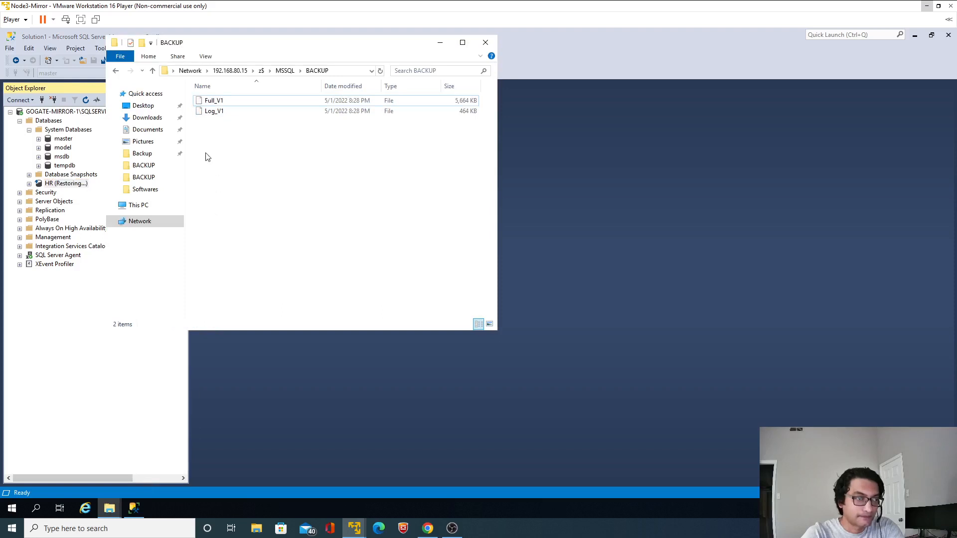
left_click(208, 113)
mouse_move(115, 495)
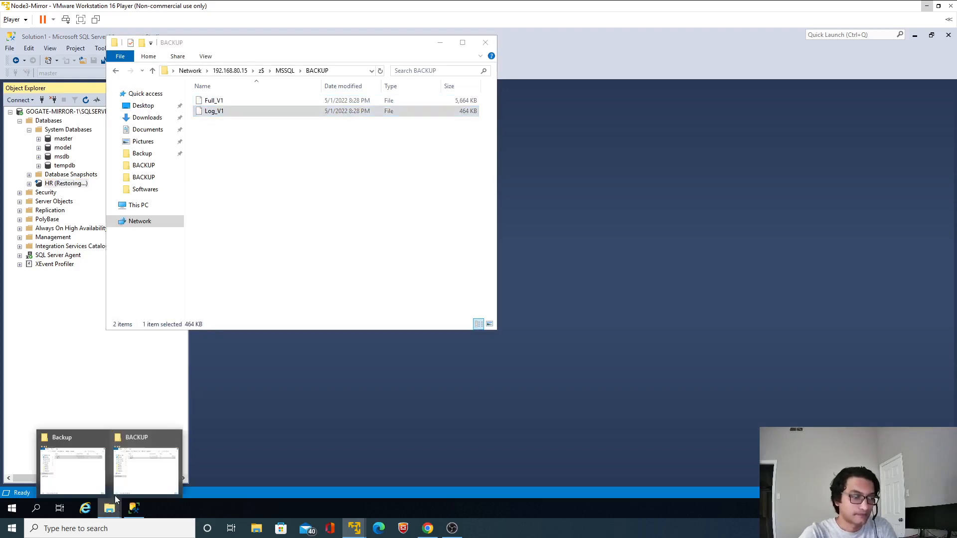
left_click(95, 476)
key("ctrl+v")
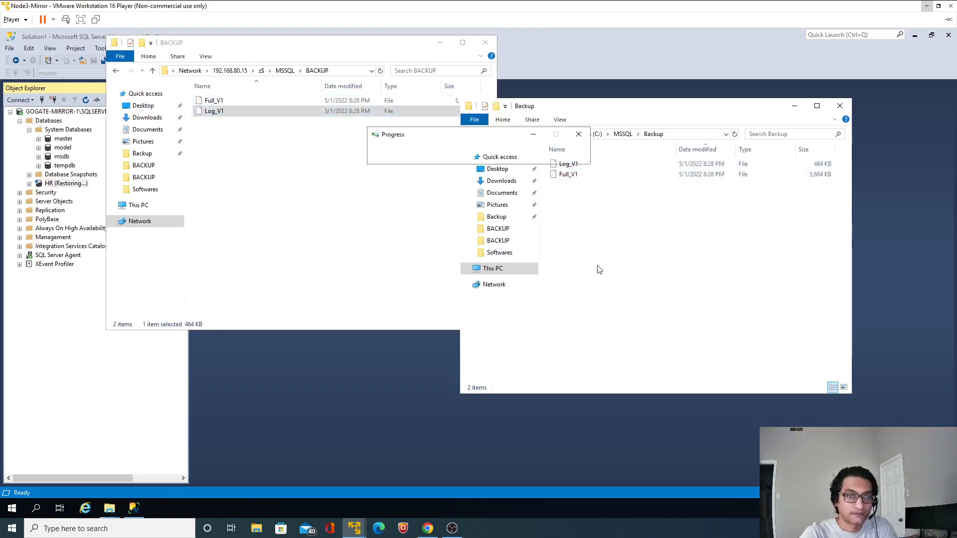
left_click(463, 191)
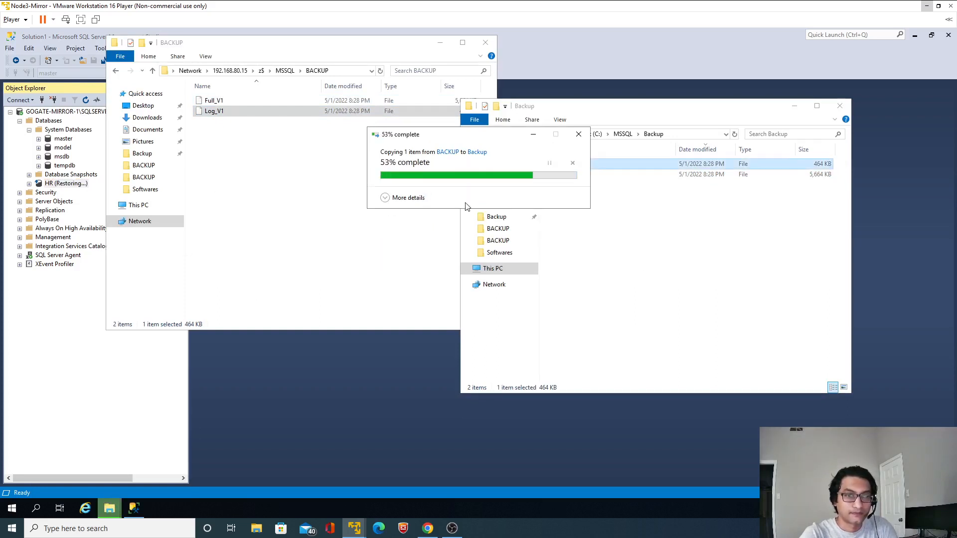
left_click(369, 375)
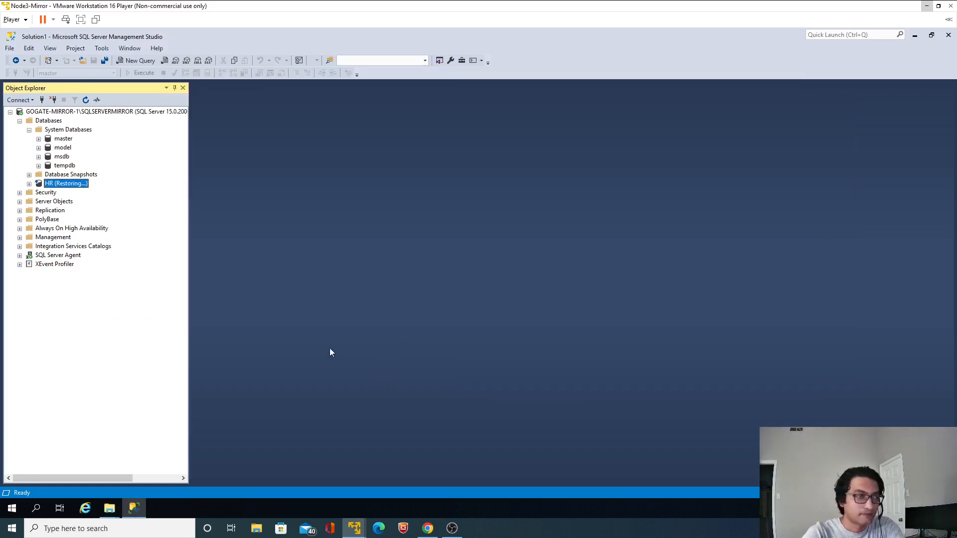
right_click(66, 189)
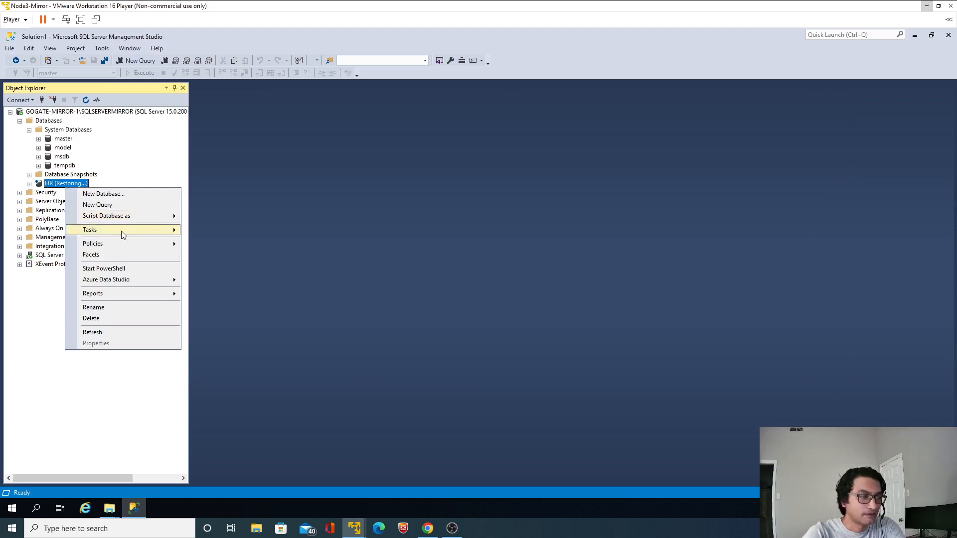
mouse_move(133, 231)
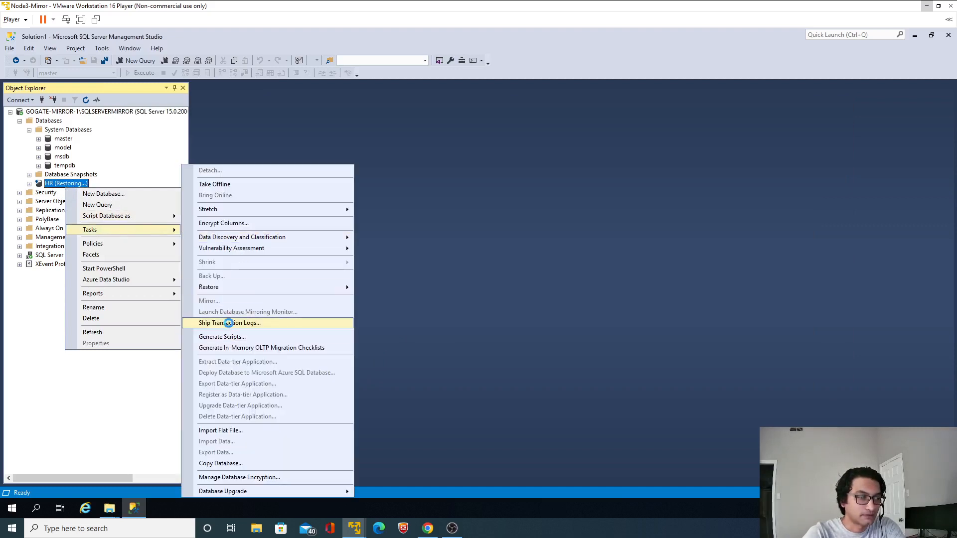
left_click(229, 323)
left_click(598, 305)
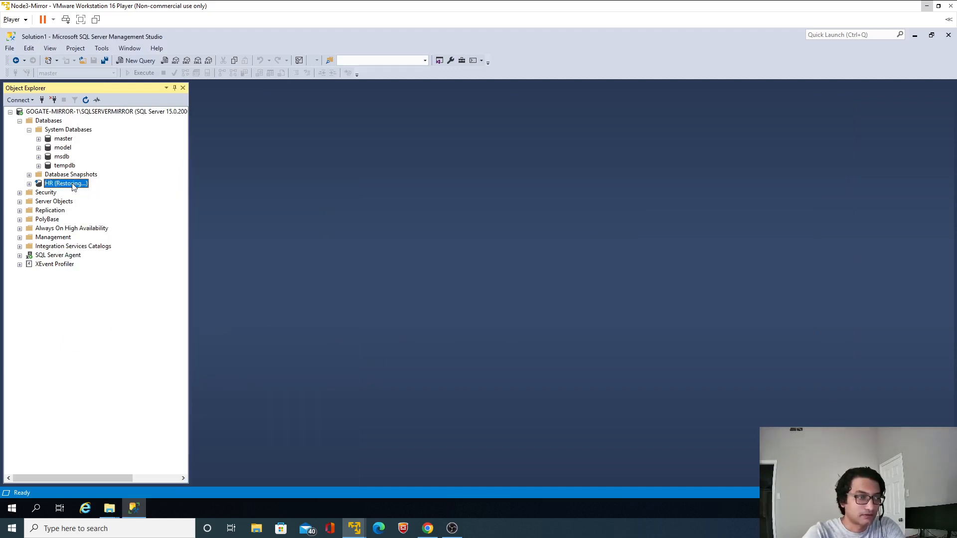
Set up a transaction log restore of HR from the recopied device file C:\MSSQL\Backup\Log_V1
right_click(73, 183)
mouse_move(148, 227)
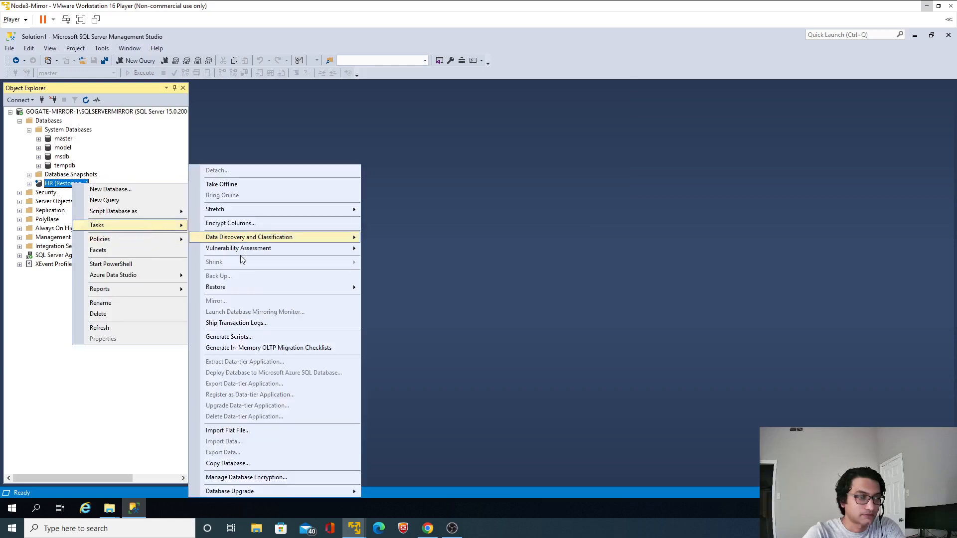
mouse_move(237, 291)
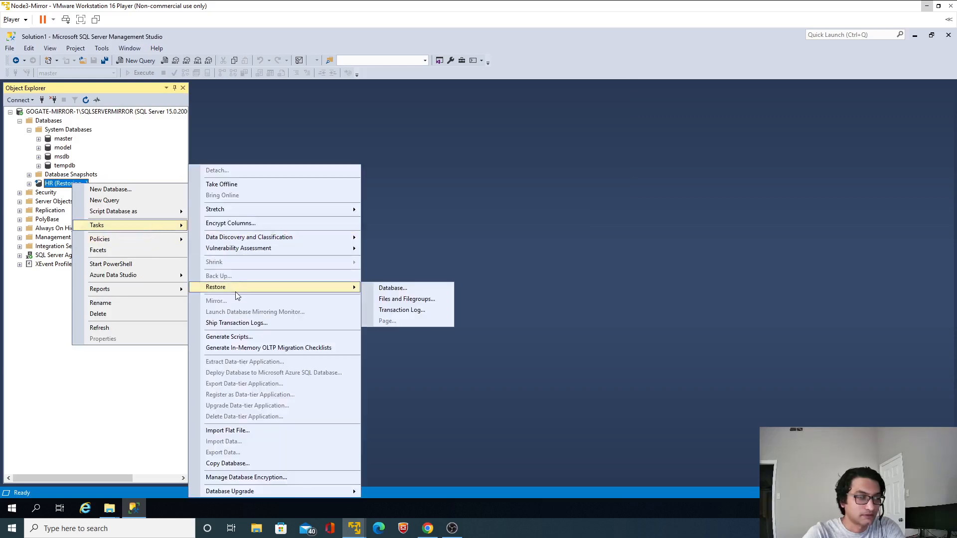
left_click(386, 310)
left_click(439, 206)
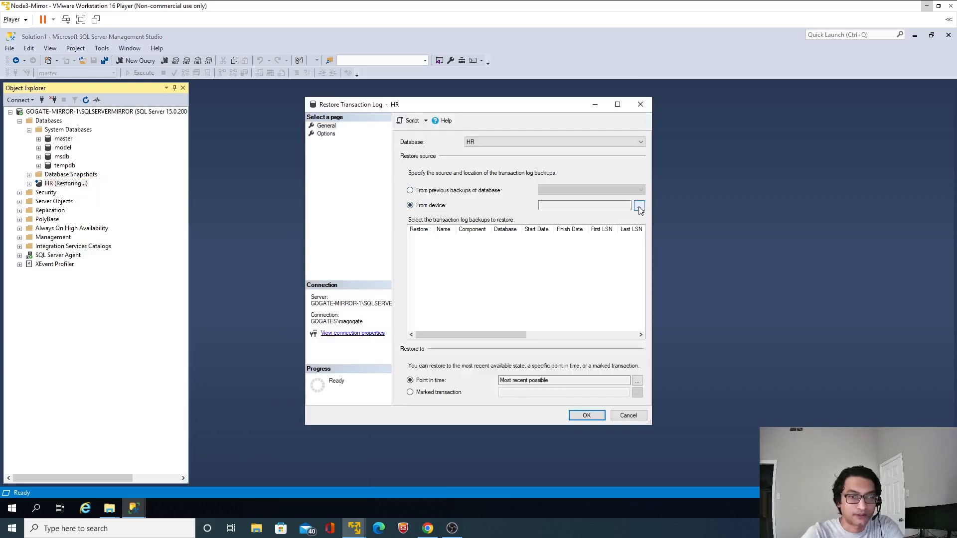
left_click(640, 207)
left_click(566, 237)
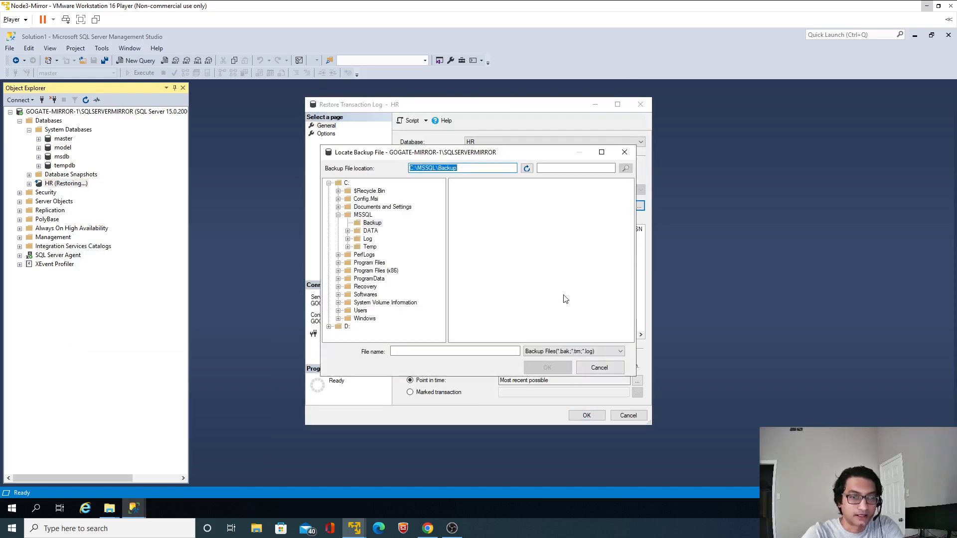
left_click(560, 350)
left_click(551, 369)
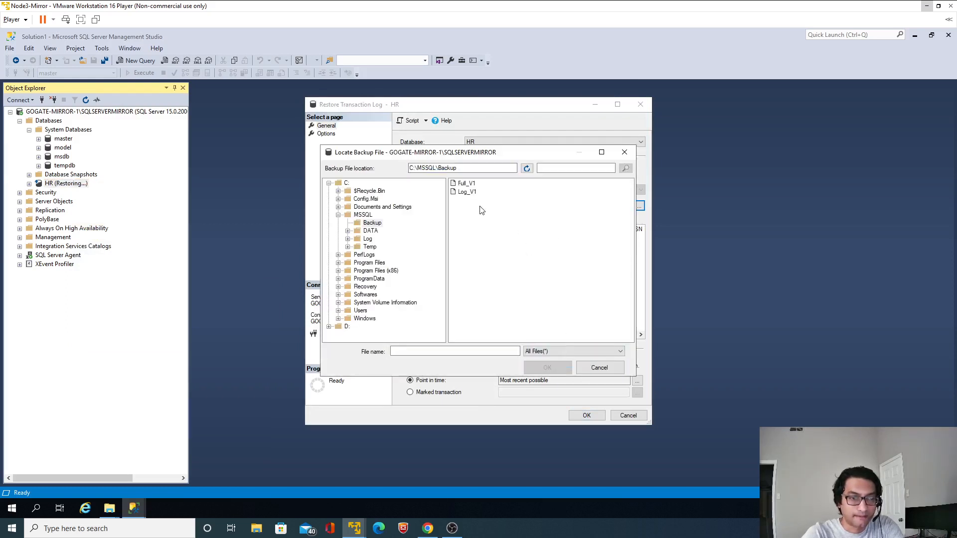
left_click(468, 193)
left_click(548, 367)
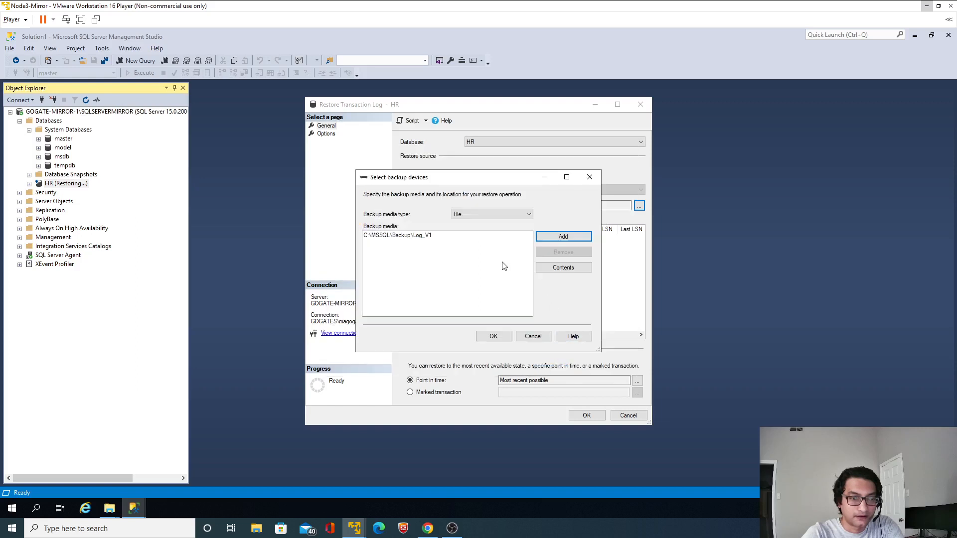
left_click(400, 237)
left_click(493, 336)
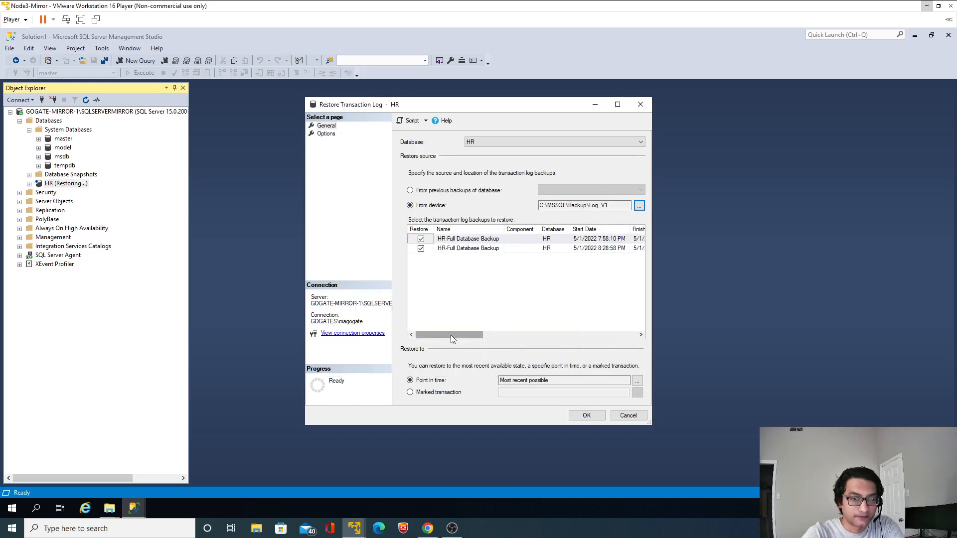
Try to restore both HR log backup sets using RESTORE WITH NORECOVERY, and close the restore dialog
mouse_move(451, 335)
left_mouse_down()
mouse_move(618, 344)
mouse_move(449, 344)
left_mouse_up()
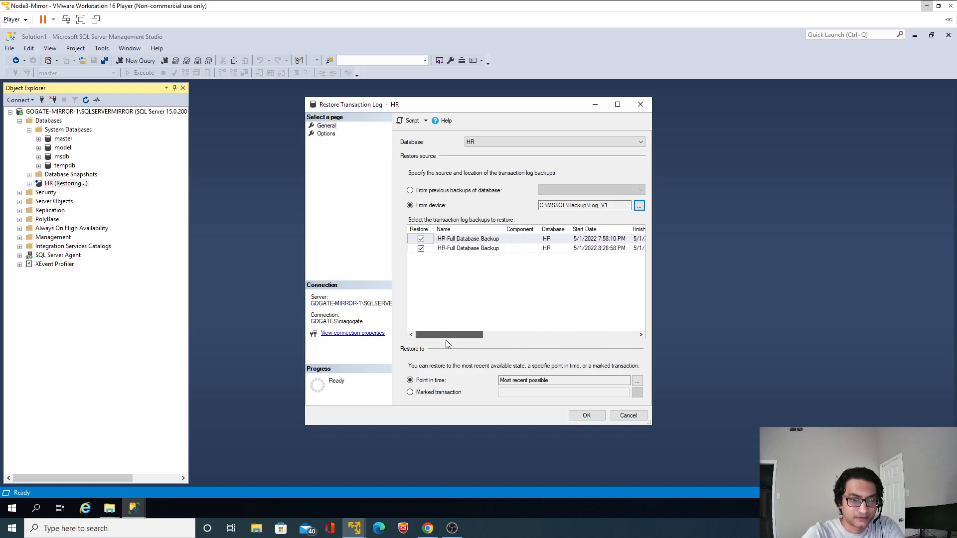
left_click(421, 240)
left_click(421, 249)
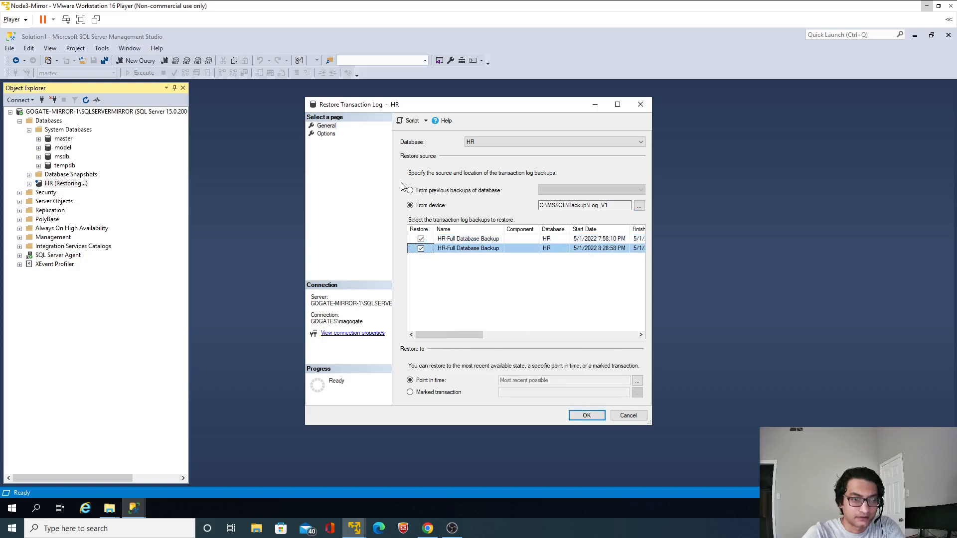
left_click(325, 134)
left_click(419, 241)
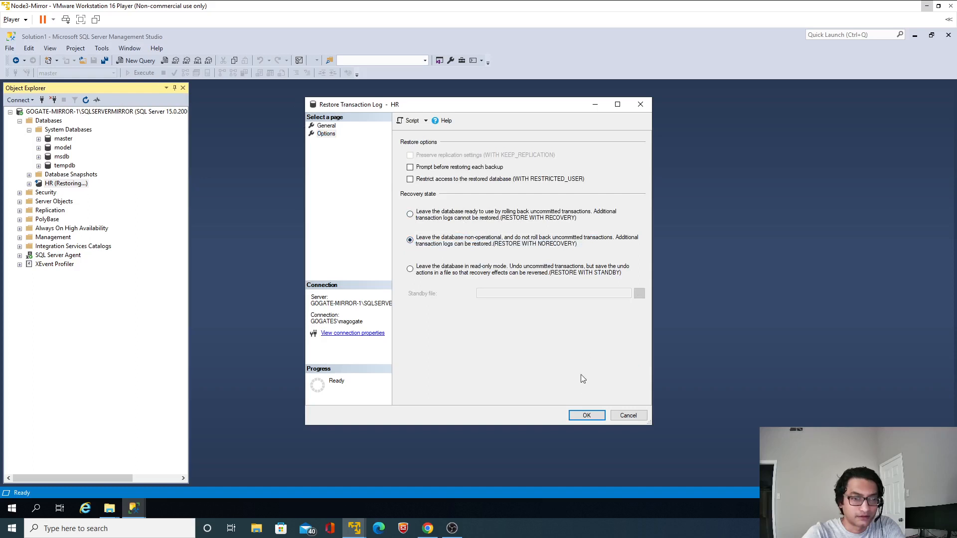
left_click(584, 414)
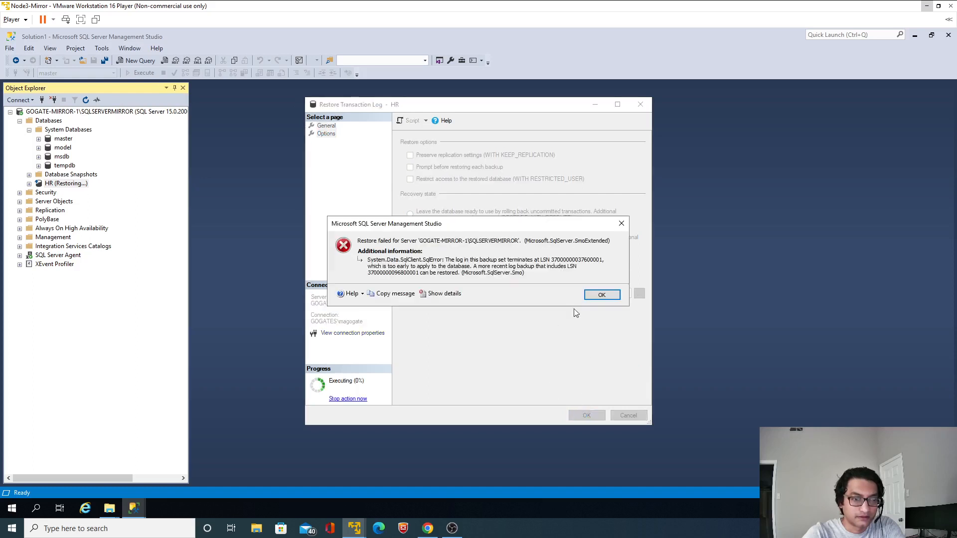
left_click(601, 295)
left_click(628, 415)
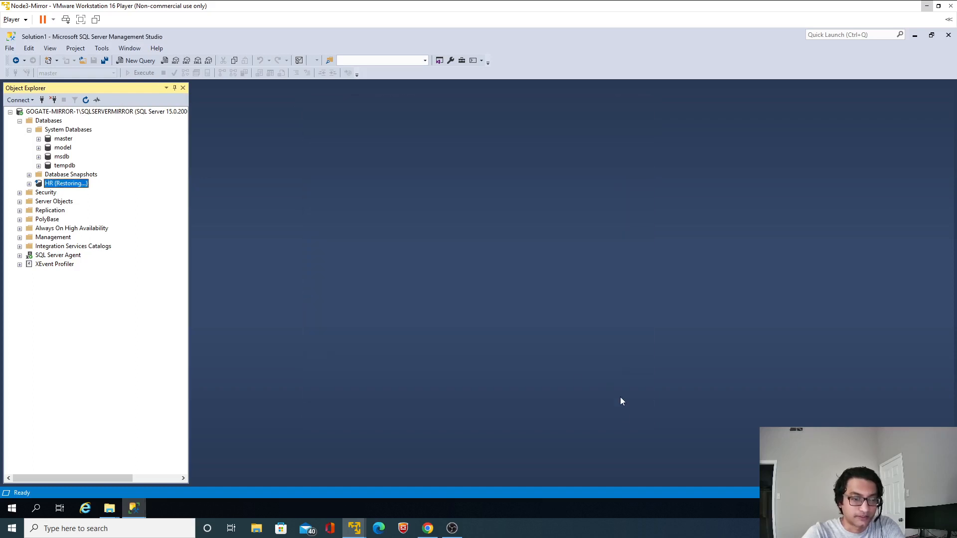
Switch to the Node1 virtual machine and bring up its File Explorer window
mouse_move(355, 528)
left_click(355, 487)
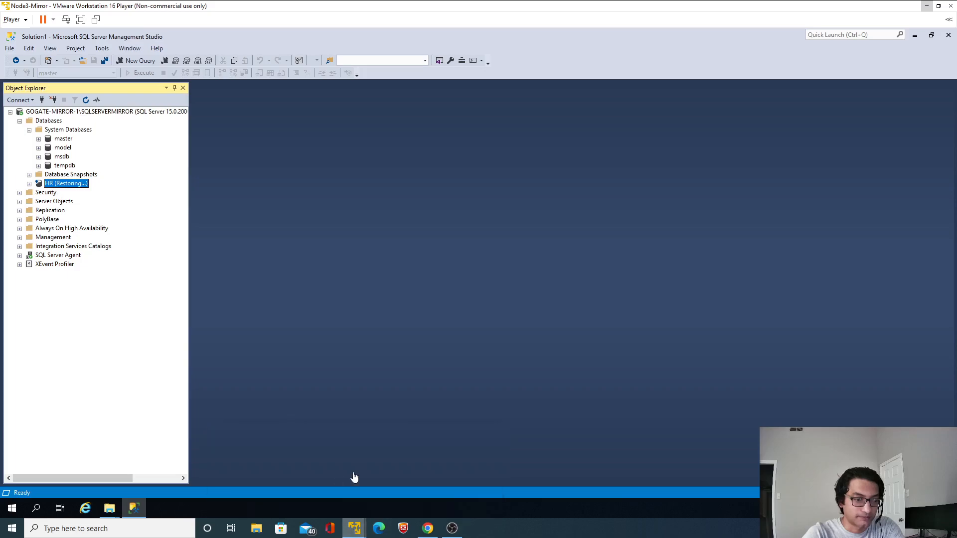
left_click(109, 508)
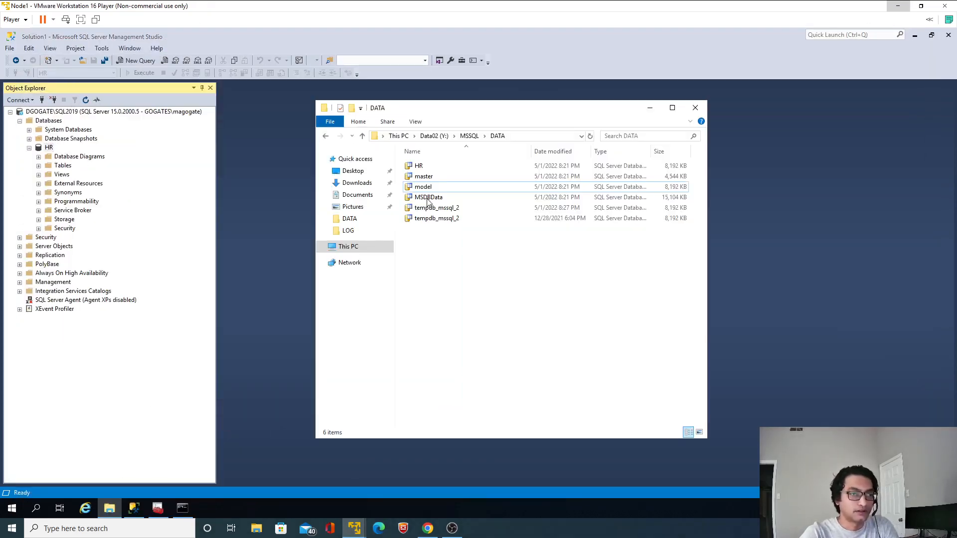
Look through the Data02 (Y:) and Local Disk (C:) drives on Node1 for the backup files
left_click(347, 246)
left_click(575, 323)
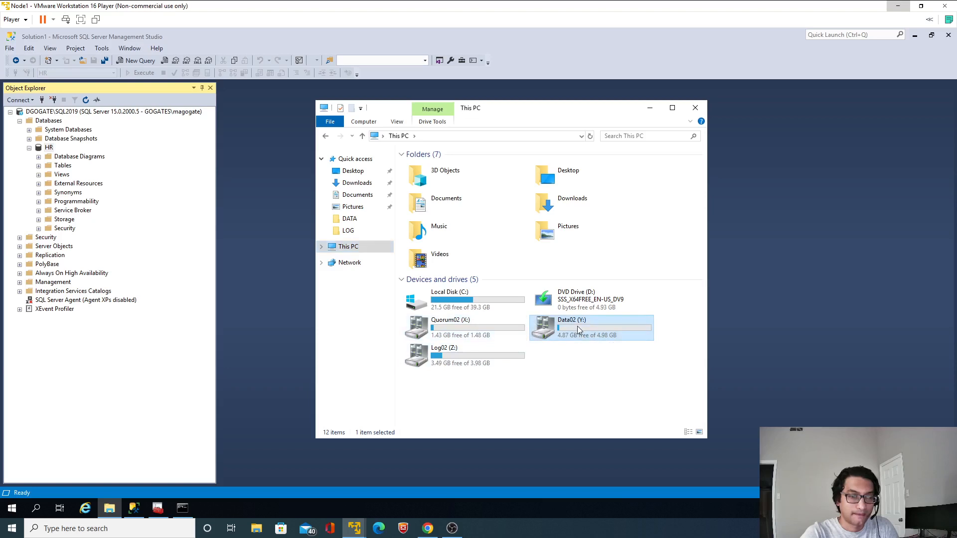
double_click(578, 329)
double_click(424, 170)
left_click(424, 170)
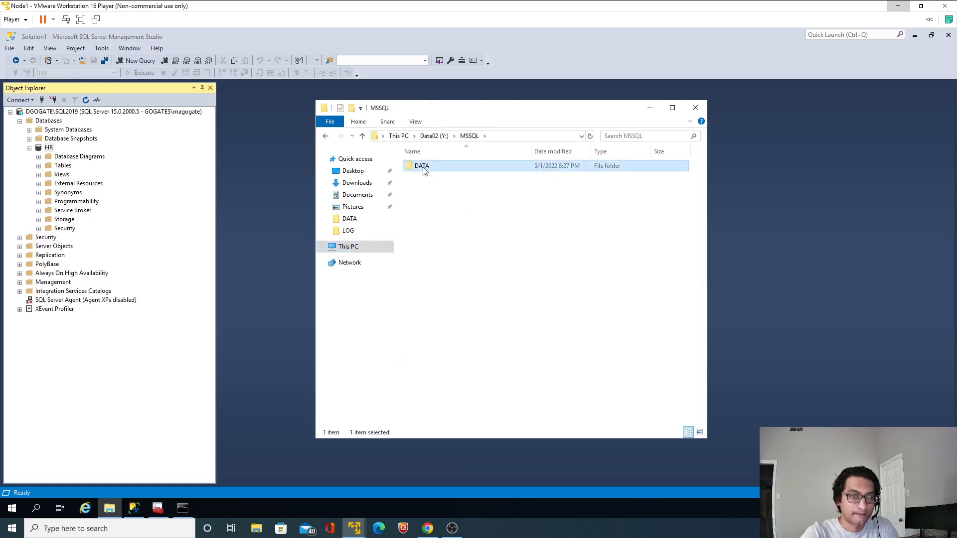
double_click(423, 171)
left_click(421, 137)
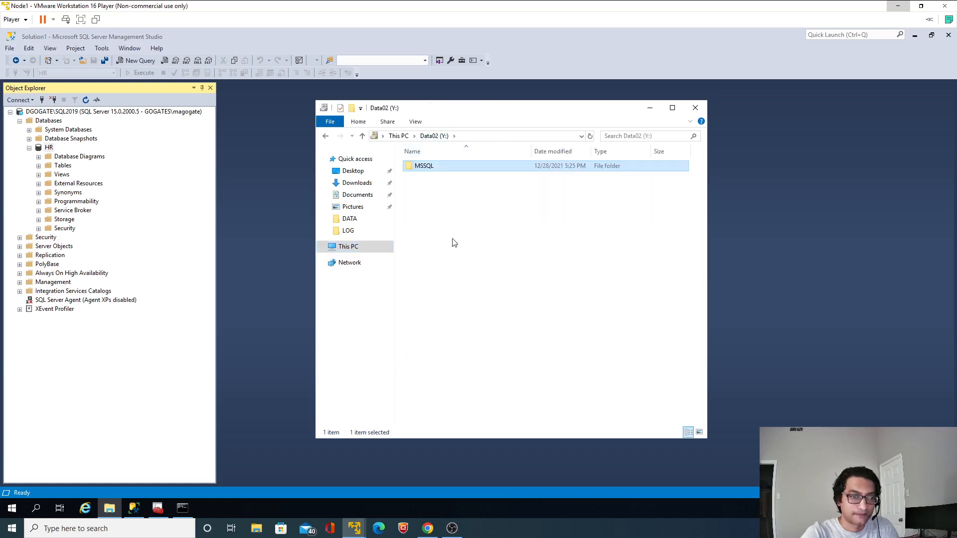
left_click(398, 136)
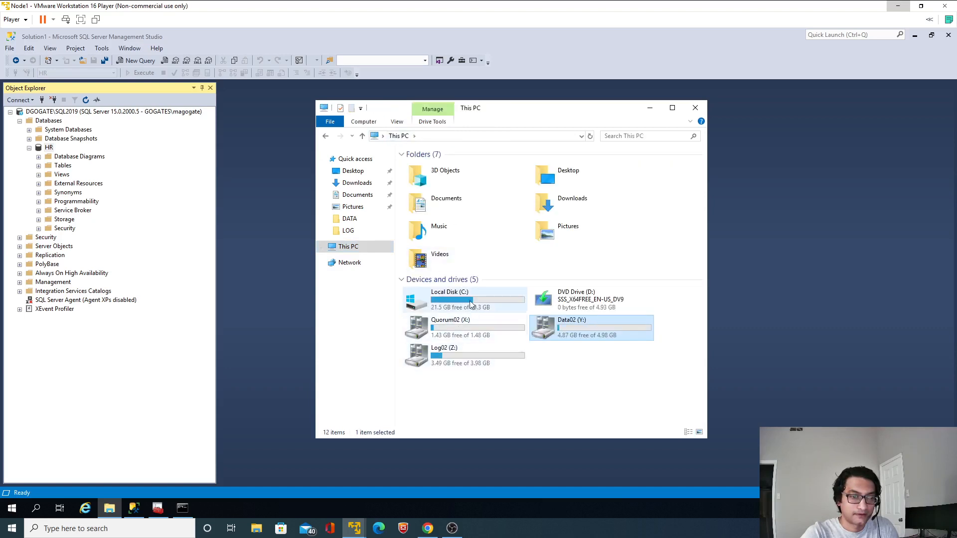
double_click(470, 304)
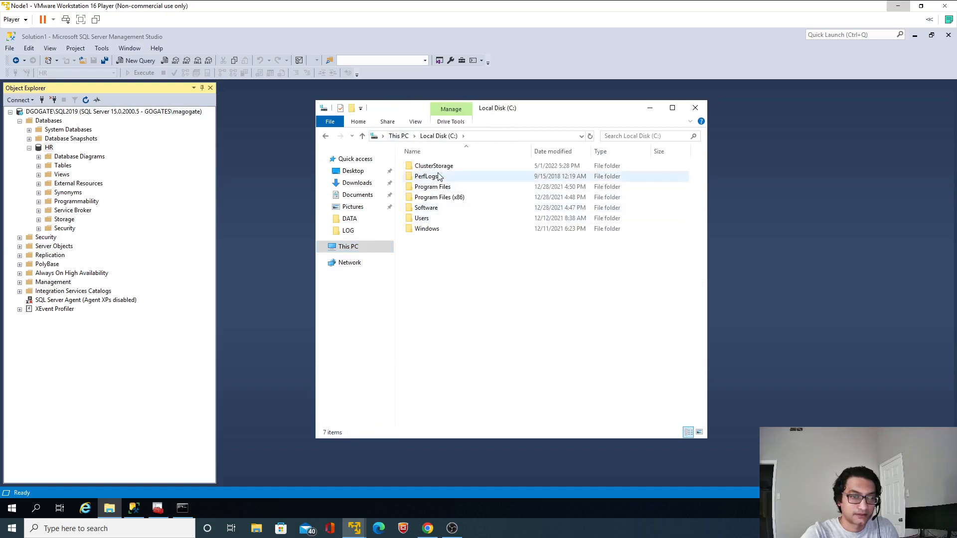
Back up the HR database with the Transaction Log backup type to the disk file Z:\MSSQL\BACKUP\Log_V1
right_click(49, 148)
mouse_move(140, 195)
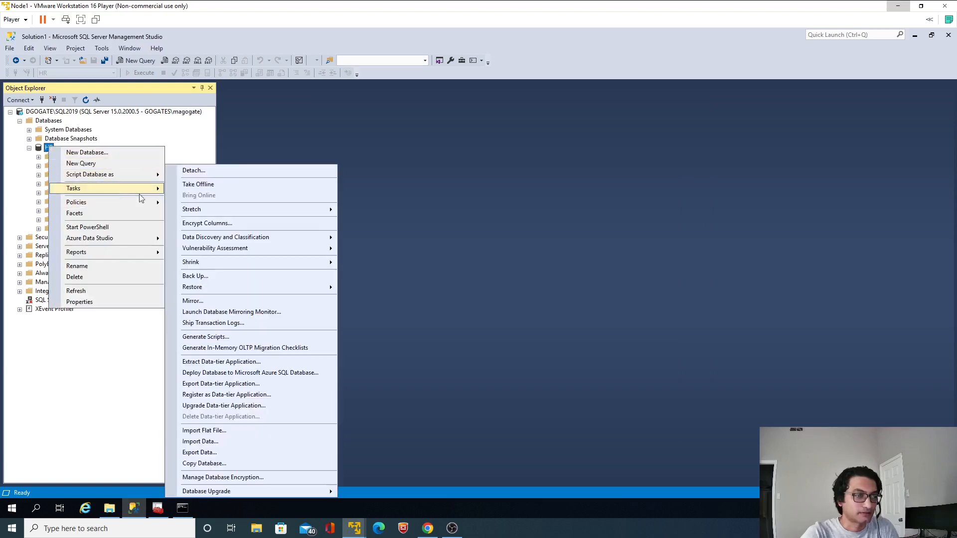
left_click(234, 276)
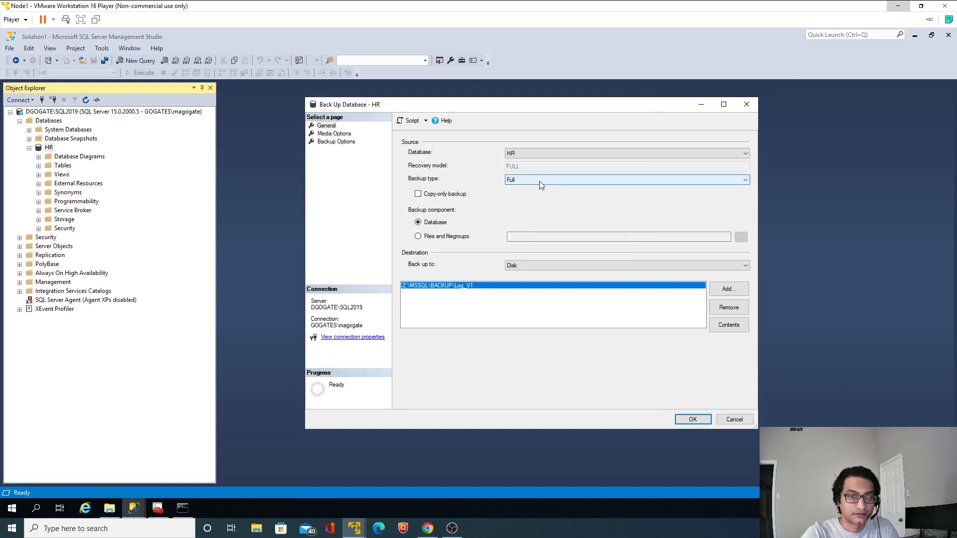
left_click(539, 181)
left_click(519, 199)
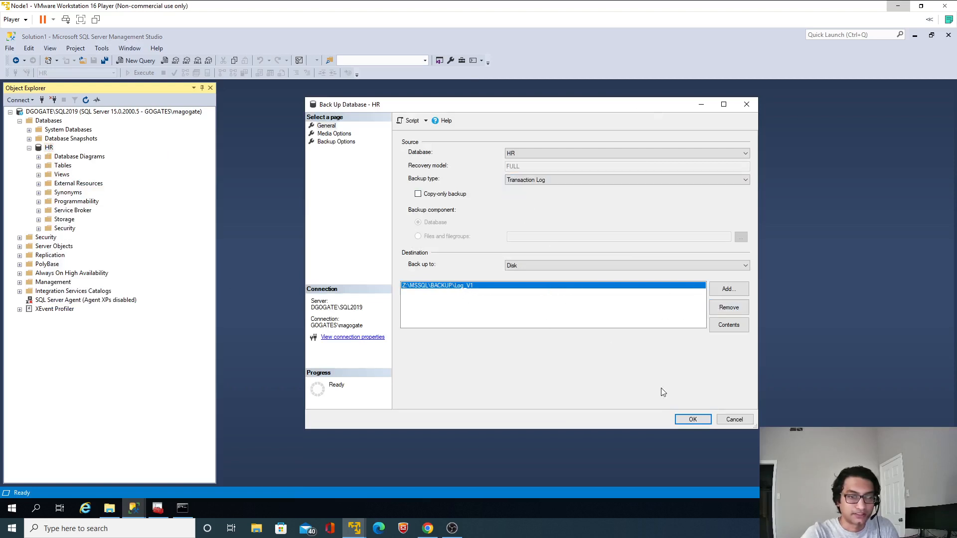
left_click(693, 421)
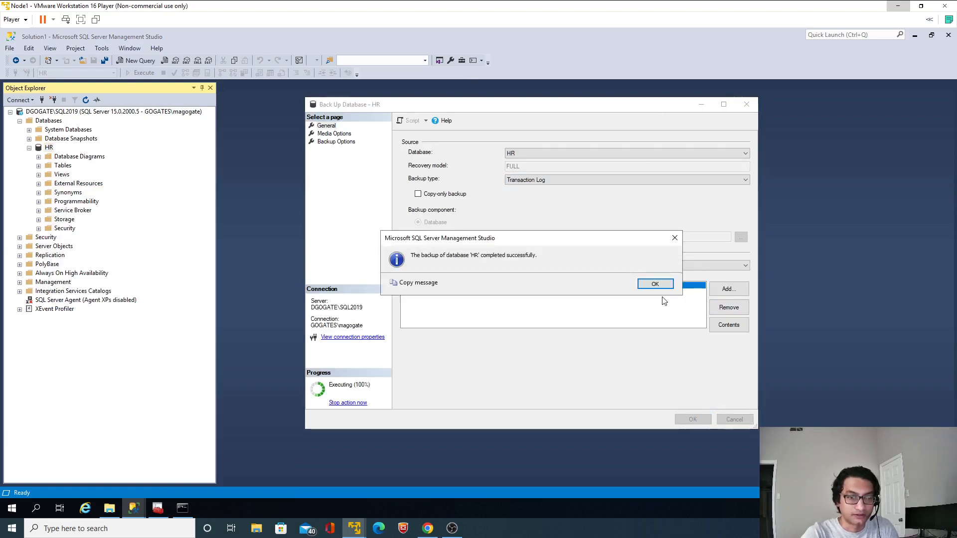
left_click(657, 285)
Delete the existing Log_V1 backup file from the Z:\MSSQL\BACKUP folder on Node1
left_click(111, 508)
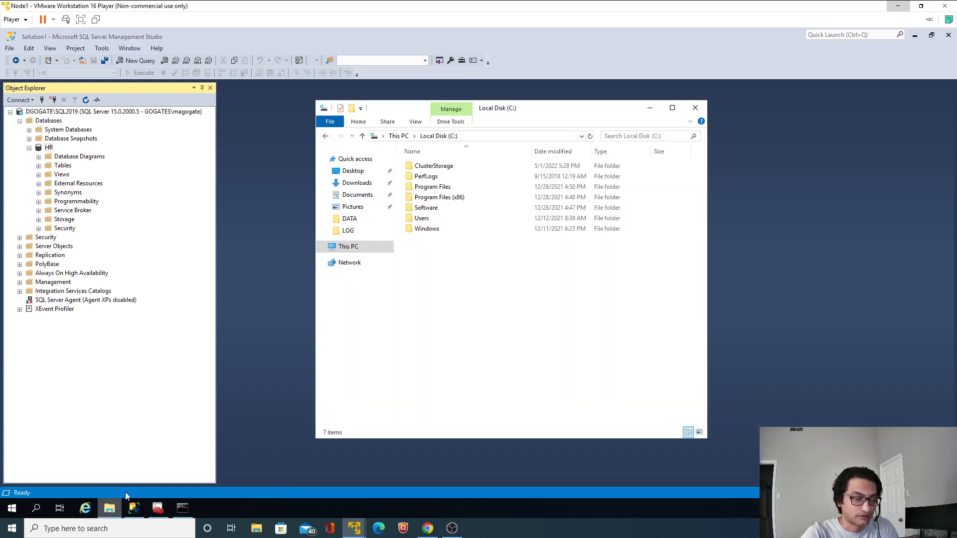
left_click(348, 246)
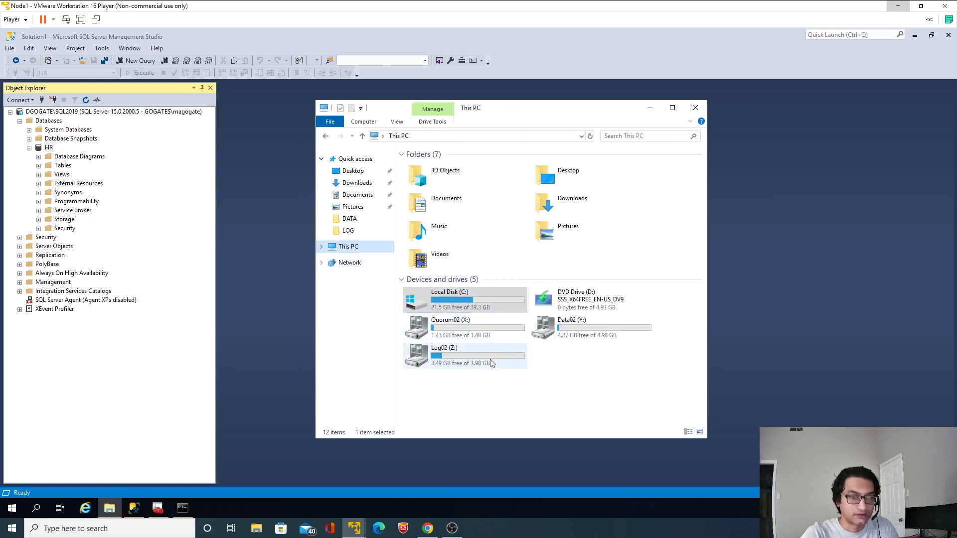
double_click(473, 358)
double_click(426, 167)
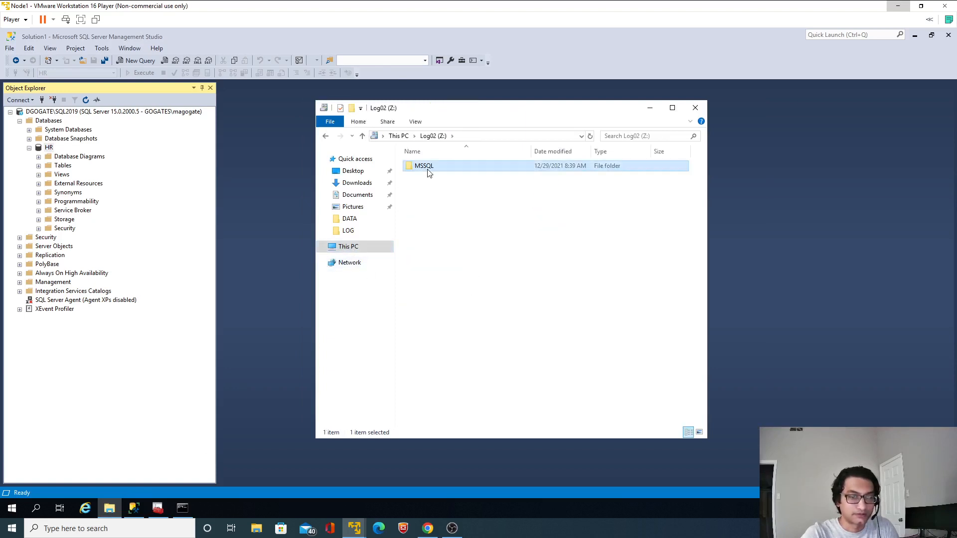
left_click(430, 168)
double_click(430, 169)
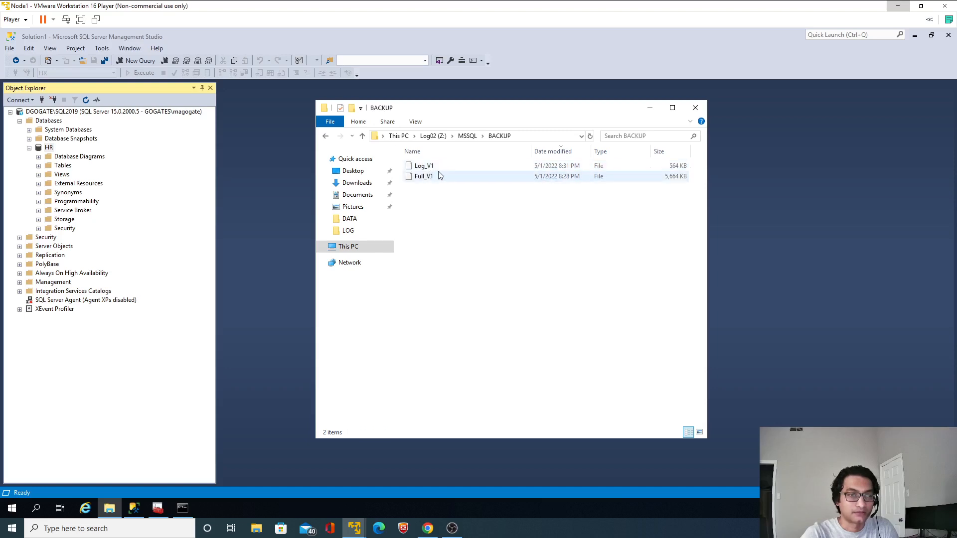
left_click(429, 170)
key("Delete")
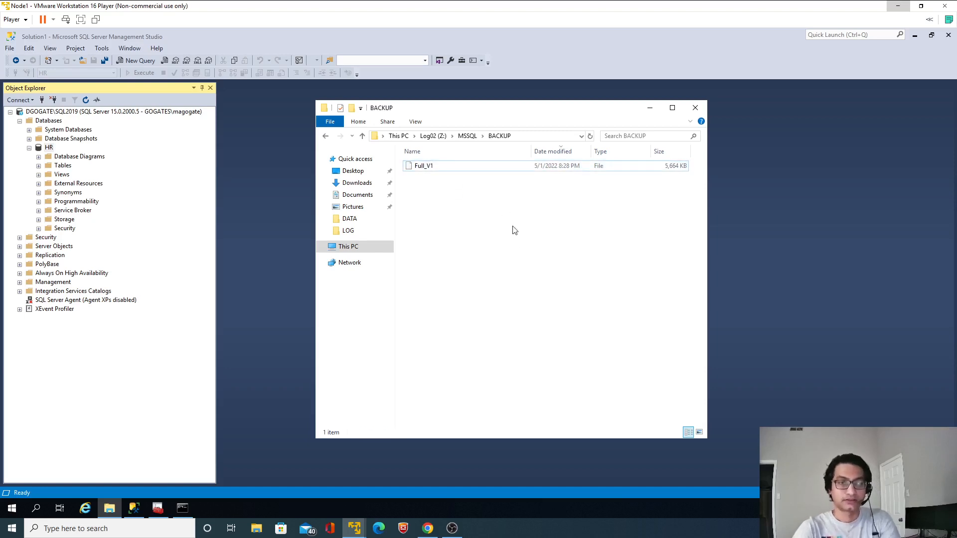
Back up the HR database again with the Transaction Log backup type to Z:\MSSQL\BACKUP\Log_V1
right_click(49, 149)
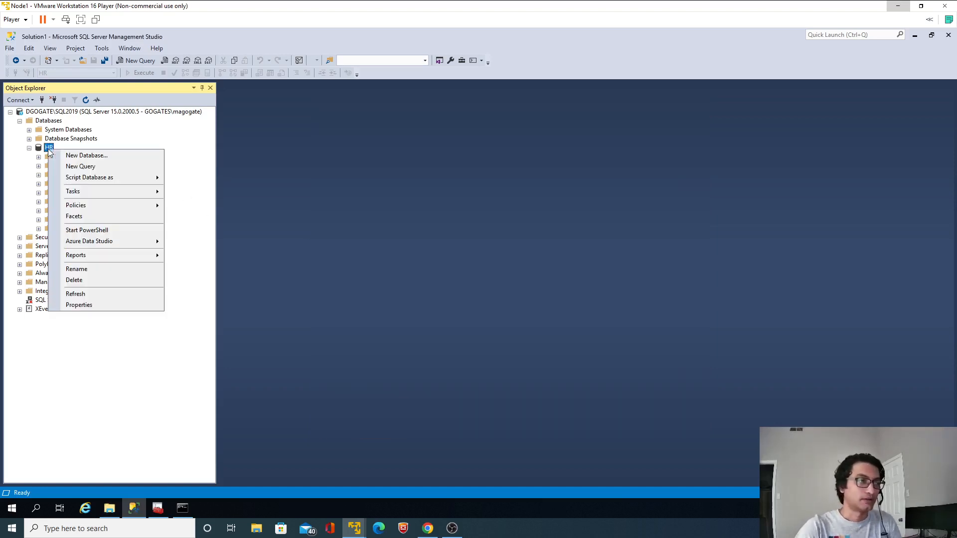
mouse_move(99, 191)
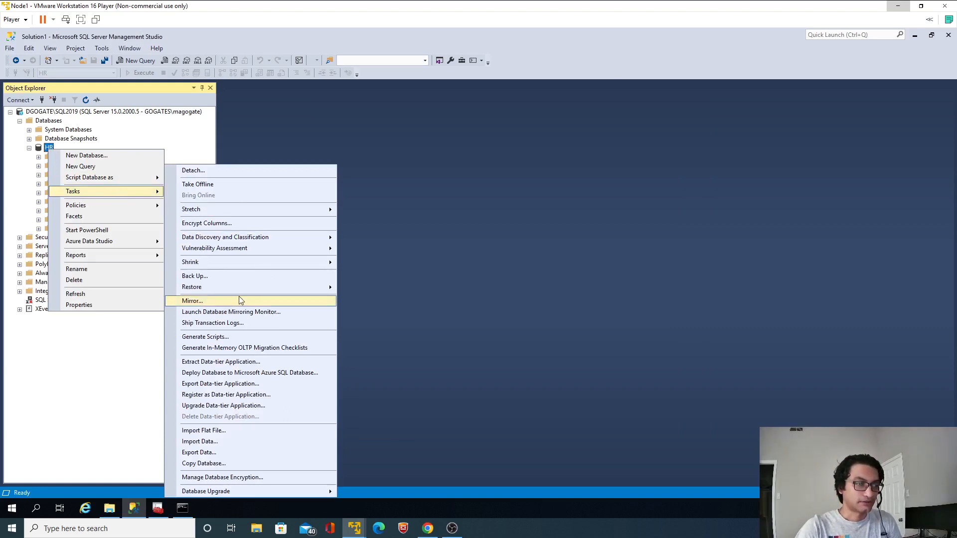
left_click(244, 277)
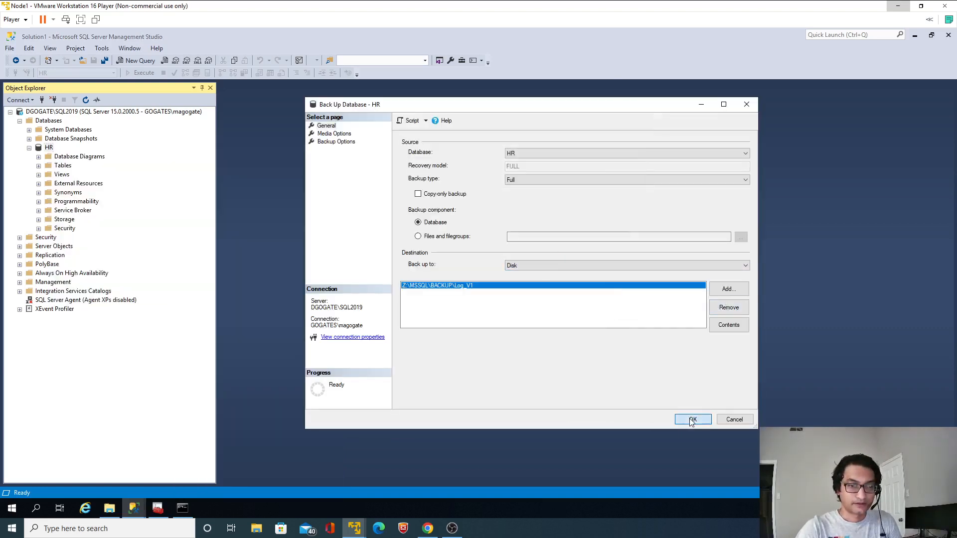
left_click(517, 181)
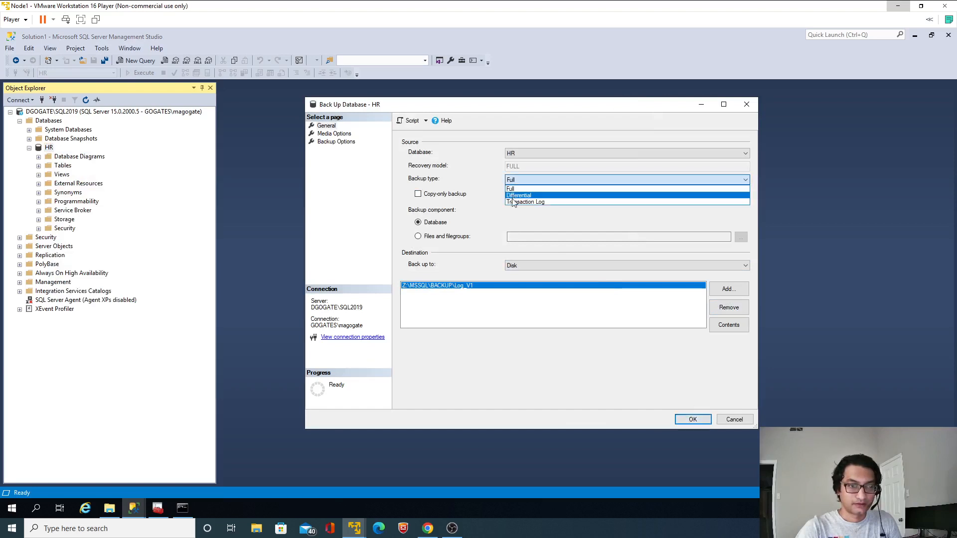
left_click(513, 201)
left_click(687, 421)
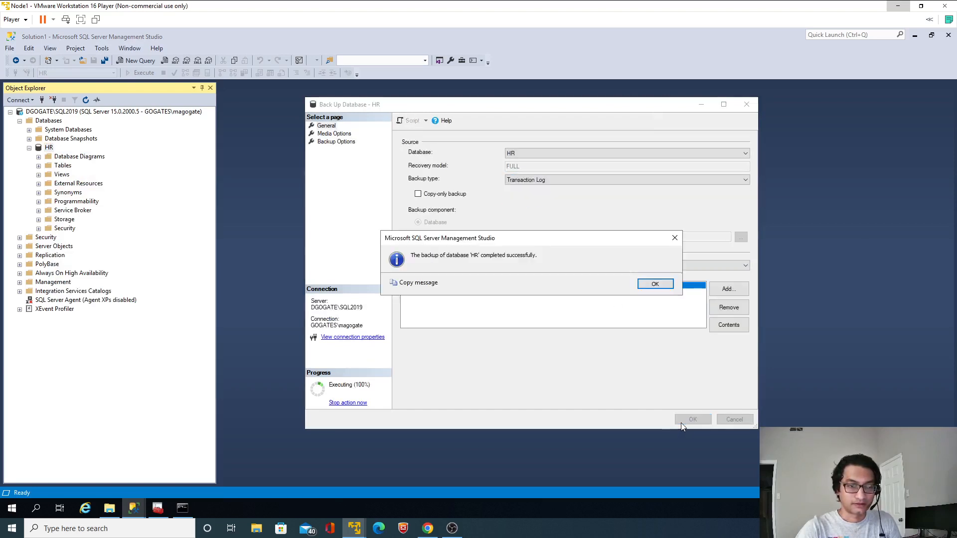
left_click(656, 285)
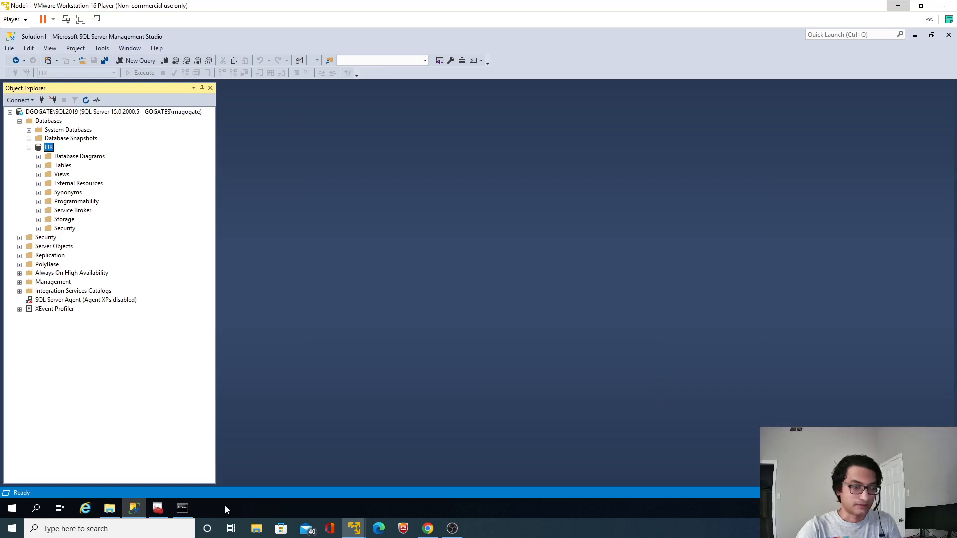
Switch to the Node3-Mirror virtual machine and delete the old Log_V1 file from C:\MSSQL\Backup
mouse_move(354, 527)
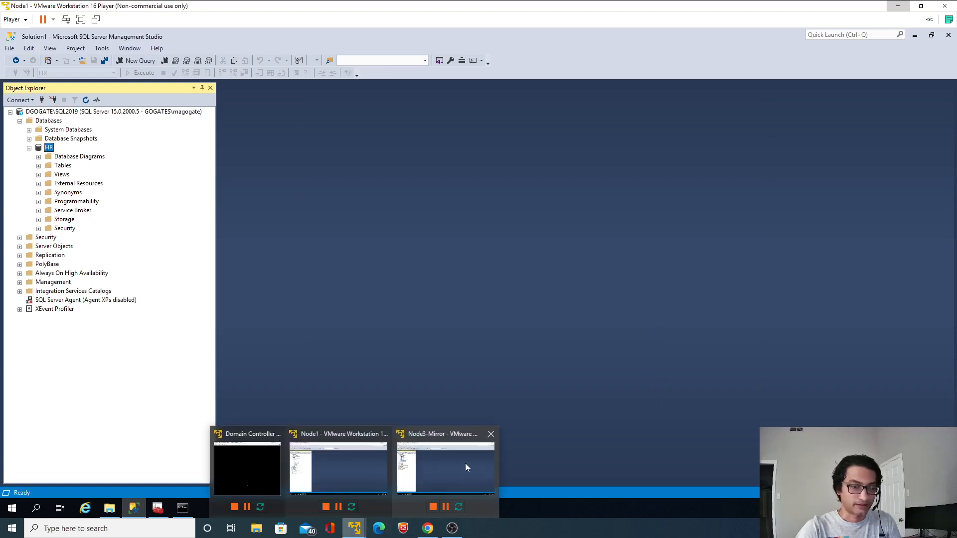
left_click(465, 463)
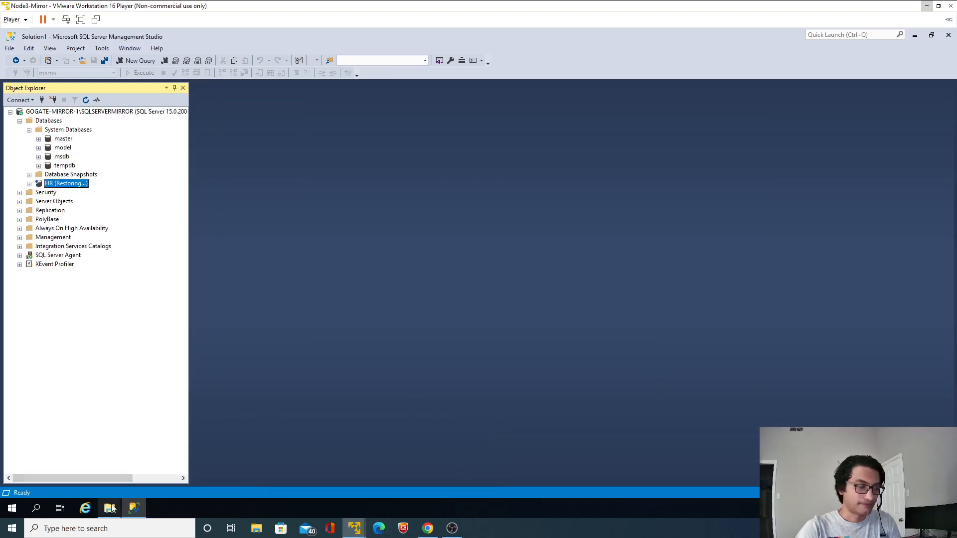
mouse_move(112, 509)
left_click(129, 473)
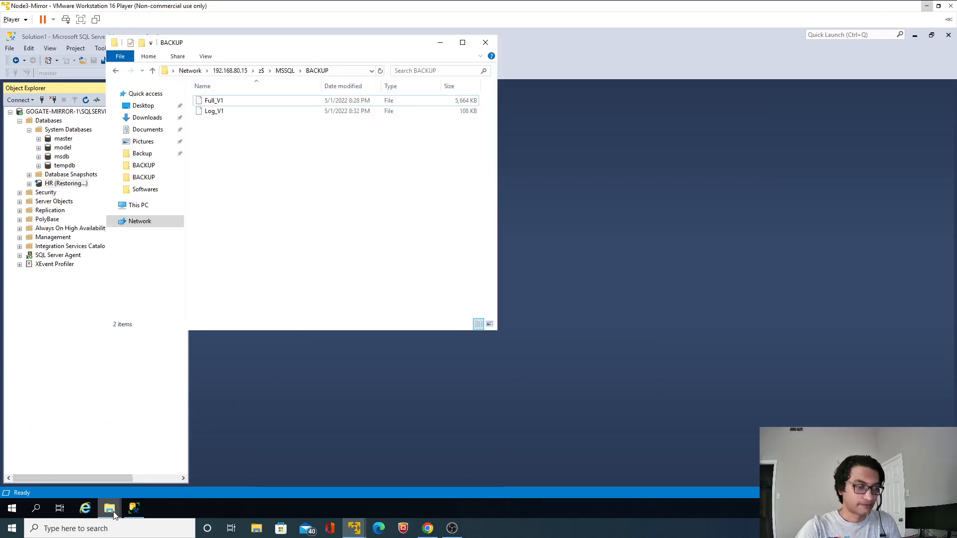
left_click(70, 463)
left_click(569, 204)
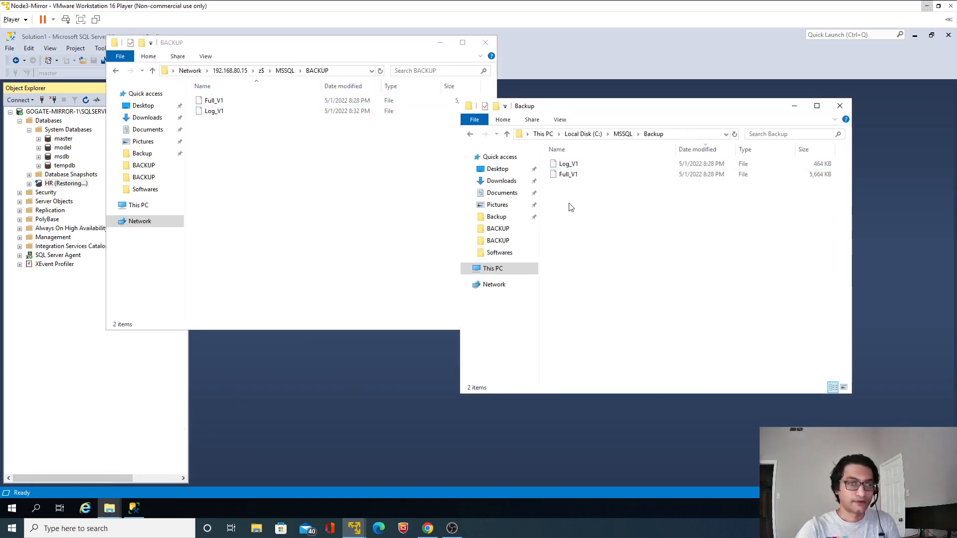
left_click(572, 166)
key("Delete")
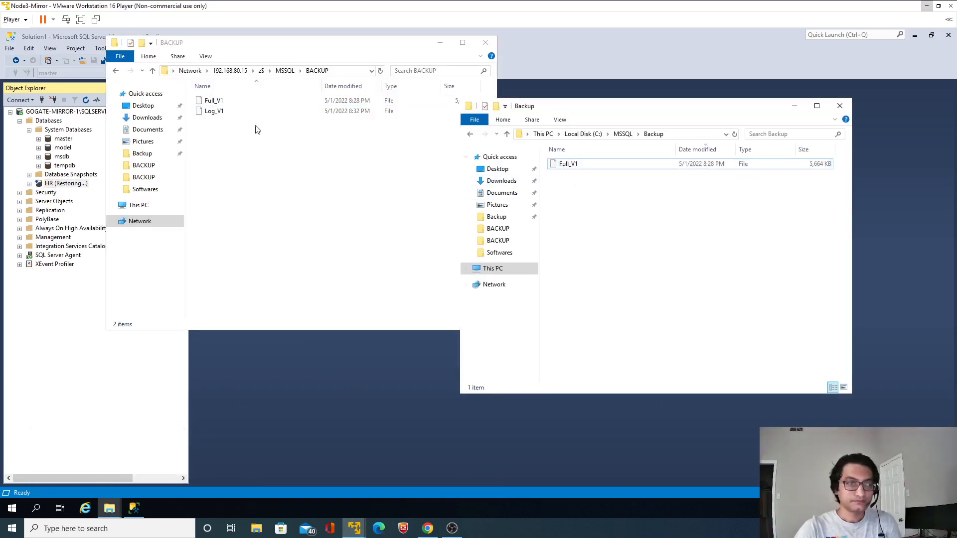
Copy the new Log_V1 file from the z$\MSSQL\BACKUP share on 192.168.80.15 into C:\MSSQL\Backup
left_click(218, 111)
left_click(651, 222)
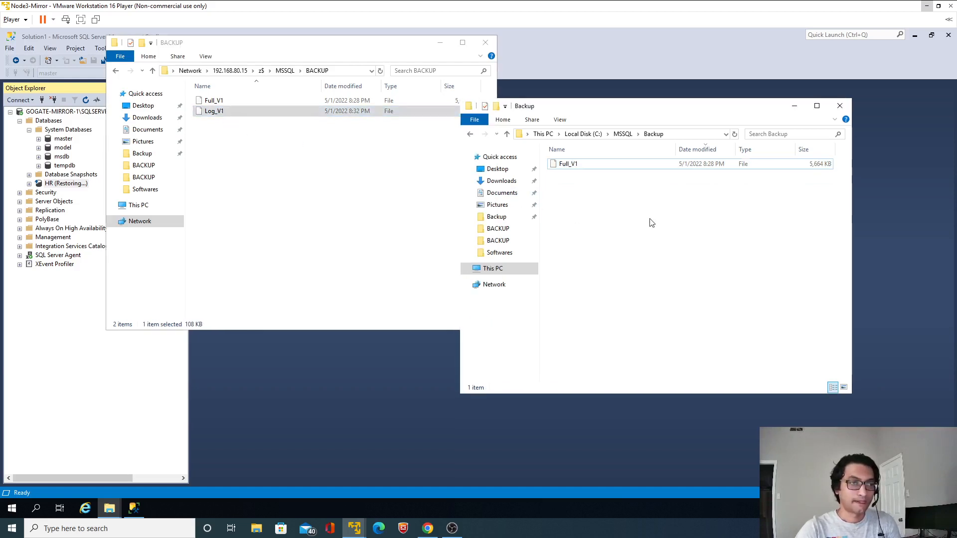
left_click(229, 113)
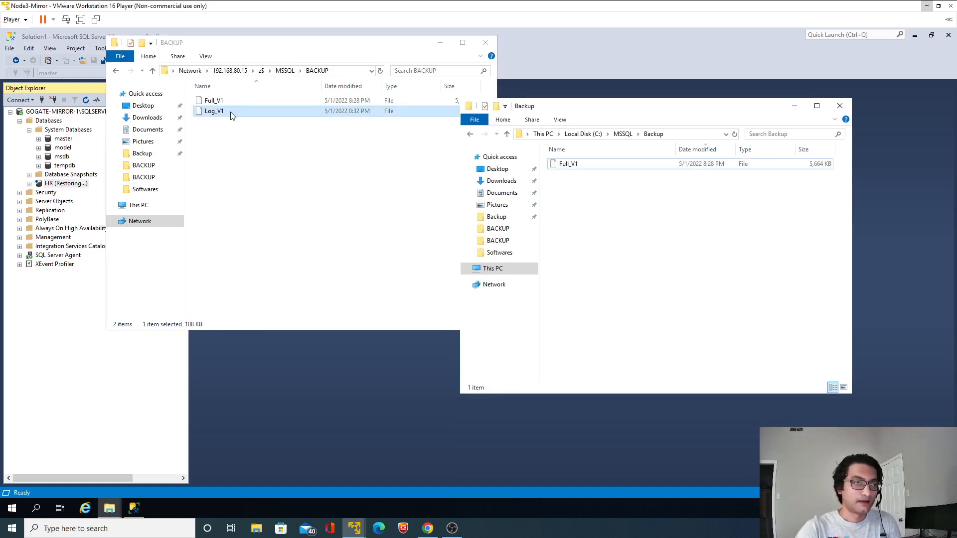
left_click(613, 229)
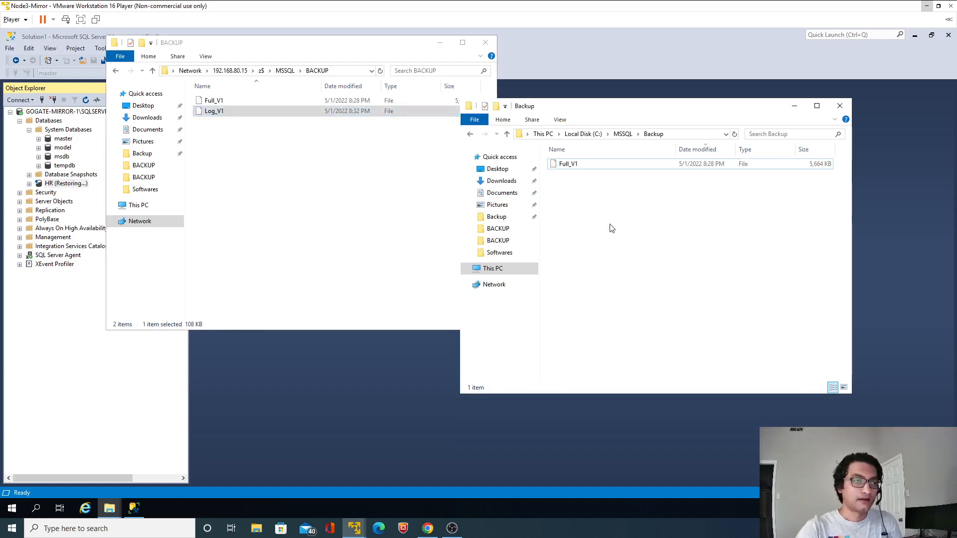
Set up a transaction log restore of the HR database from device, using the file C:\MSSQL\Backup\Log_V1
left_click(403, 384)
right_click(73, 191)
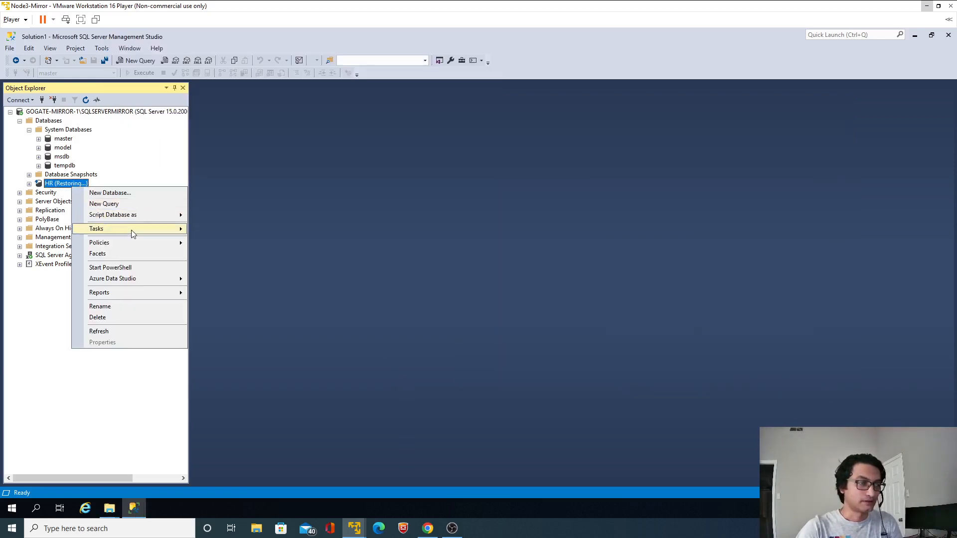
mouse_move(133, 230)
mouse_move(244, 289)
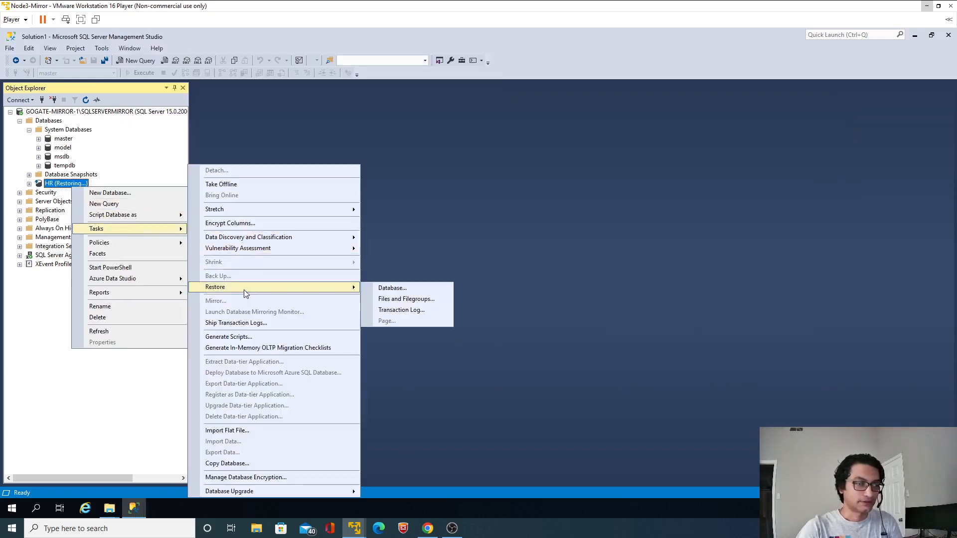
left_click(393, 312)
left_click(431, 208)
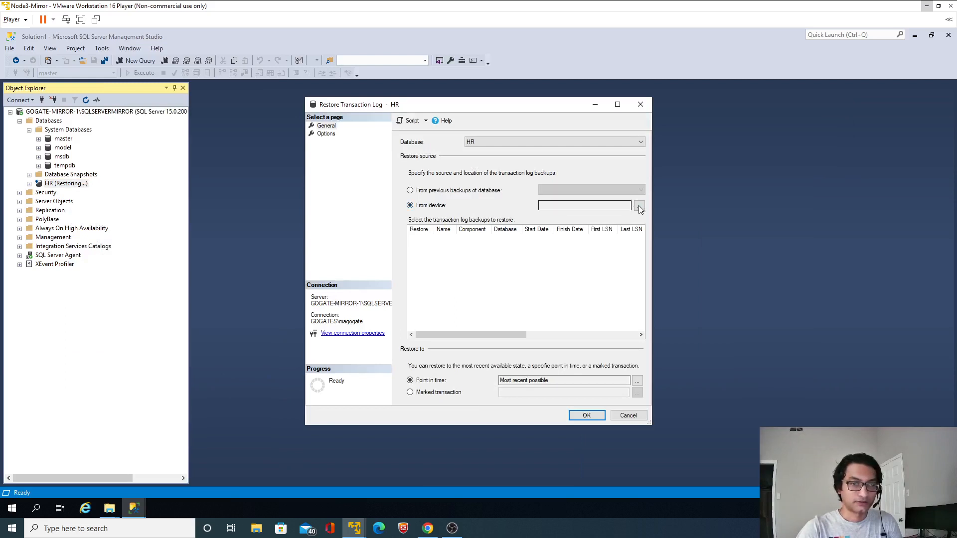
left_click(639, 206)
left_click(562, 238)
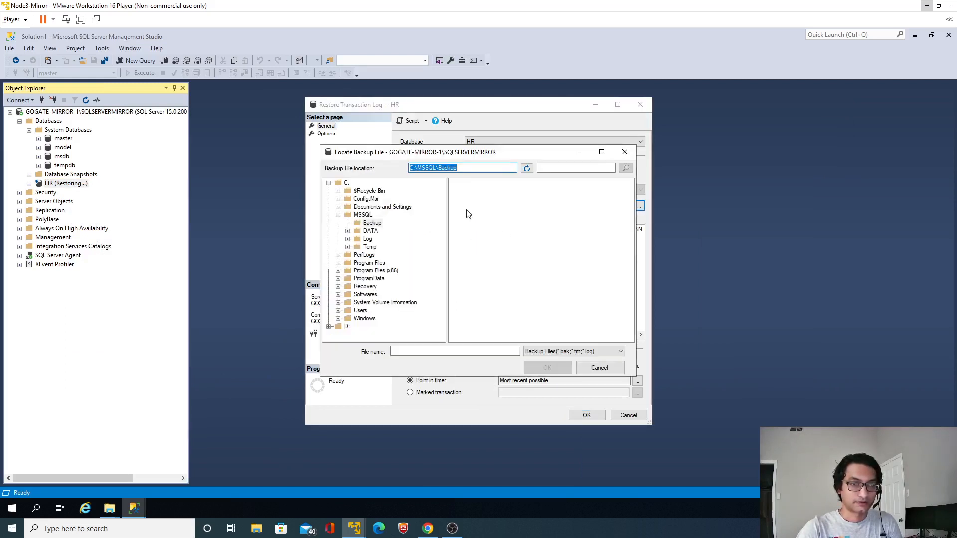
left_click(540, 352)
left_click(537, 367)
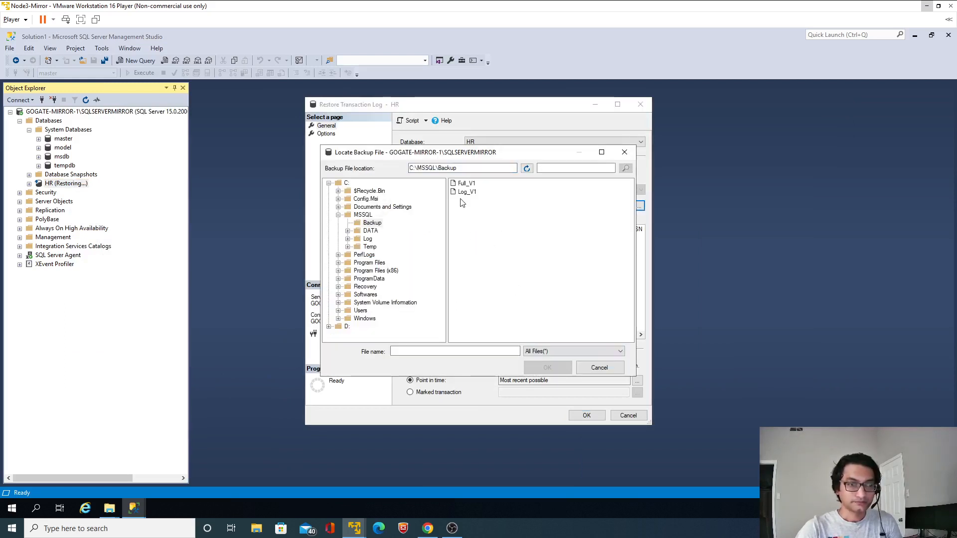
left_click(467, 192)
left_click(547, 368)
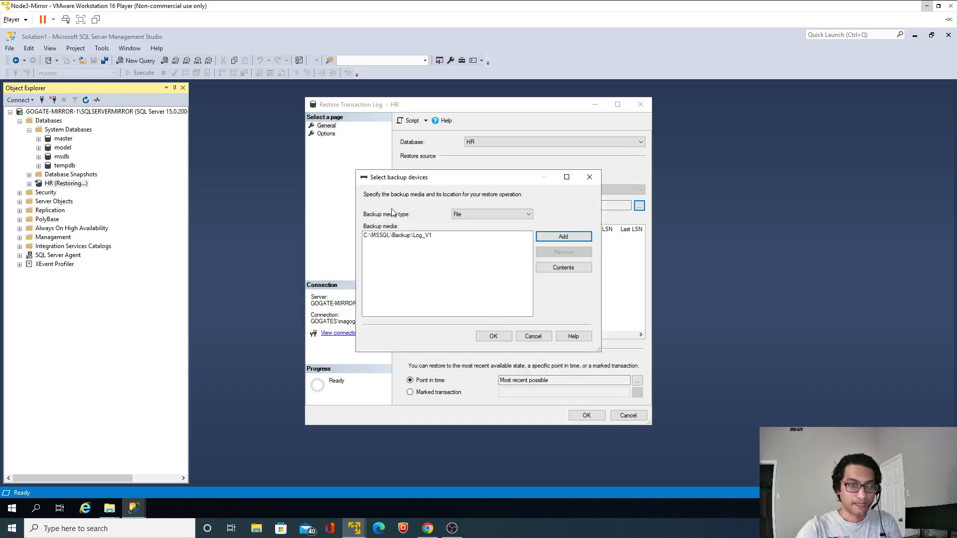
left_click(493, 336)
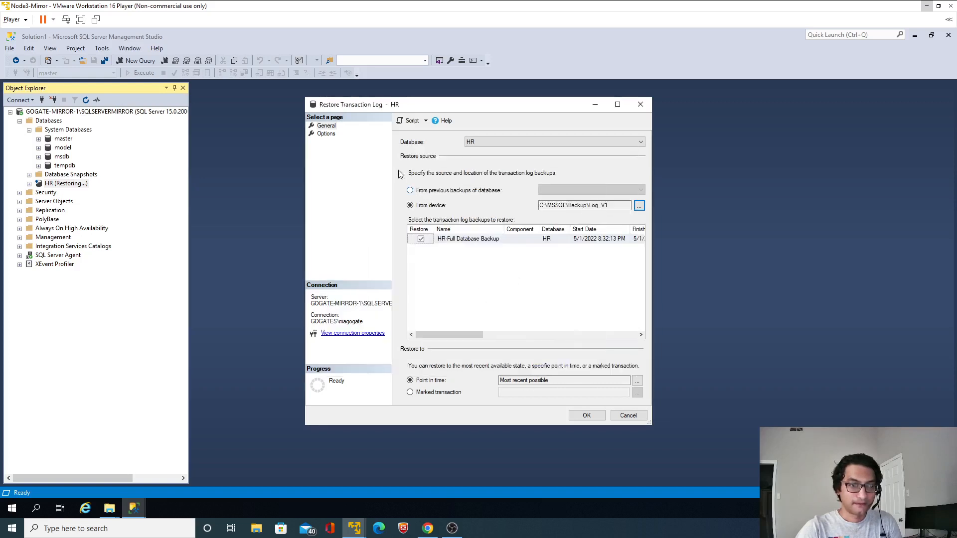
Try to restore the HR transaction log with the RESTORE WITH NORECOVERY recovery state
left_click(327, 134)
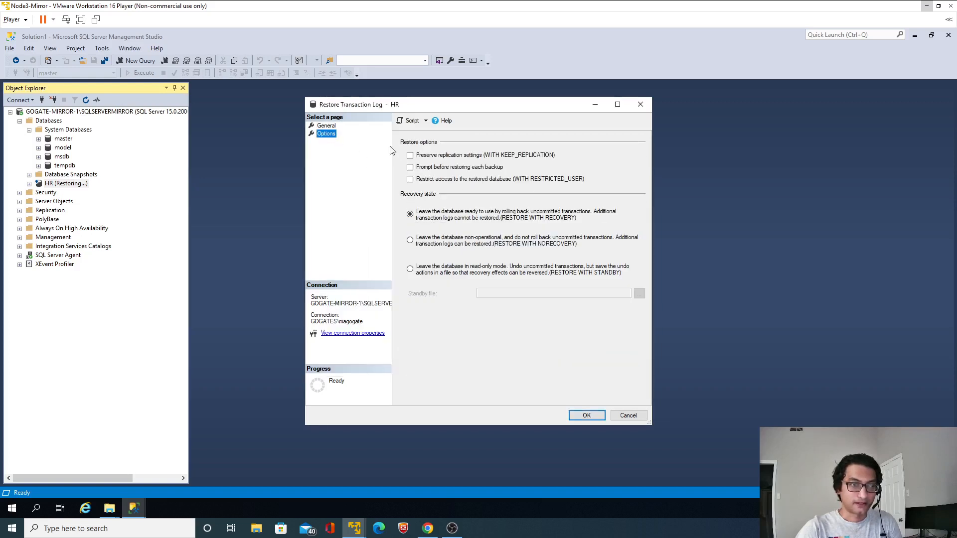
left_click(411, 242)
left_click(585, 416)
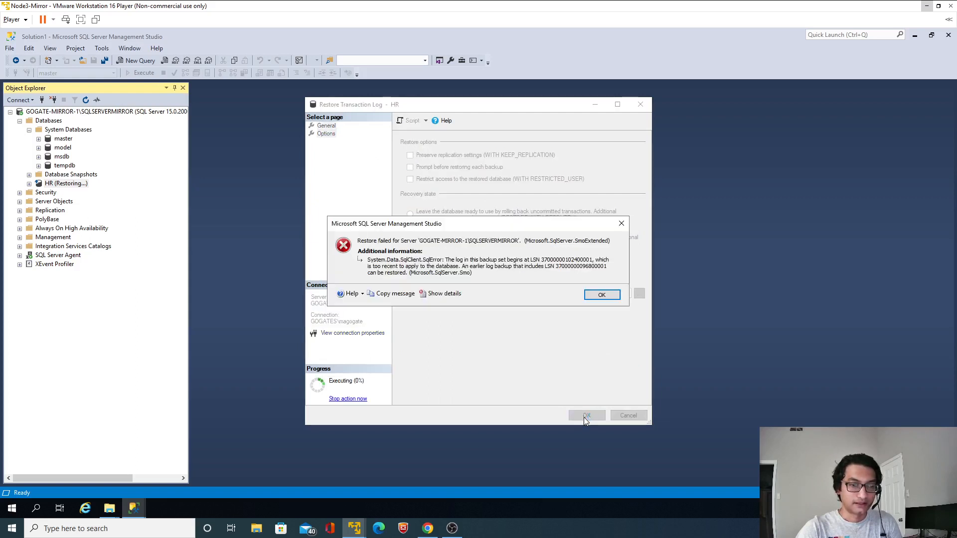
Try the HR transaction log restore WITH NORECOVERY once more, and close the restore dialog
left_click(598, 298)
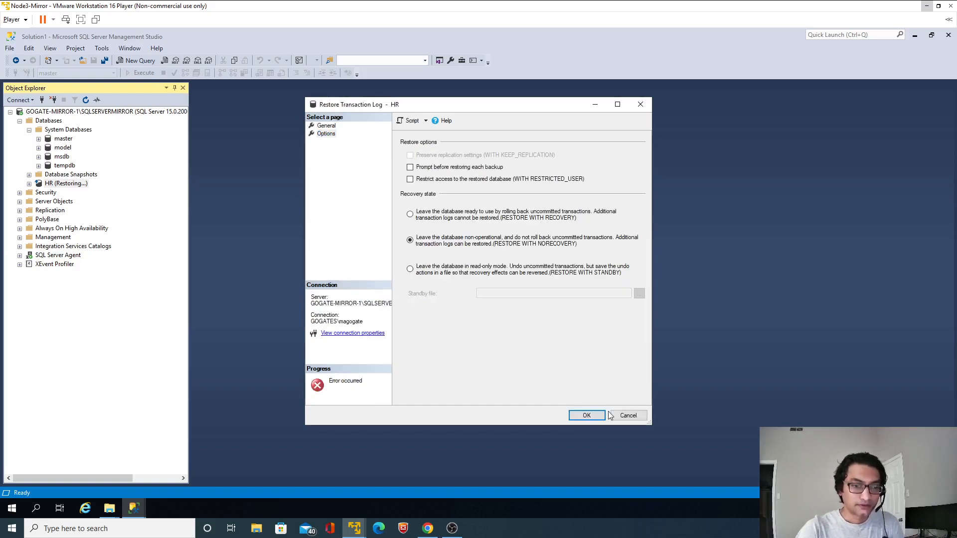
left_click(588, 415)
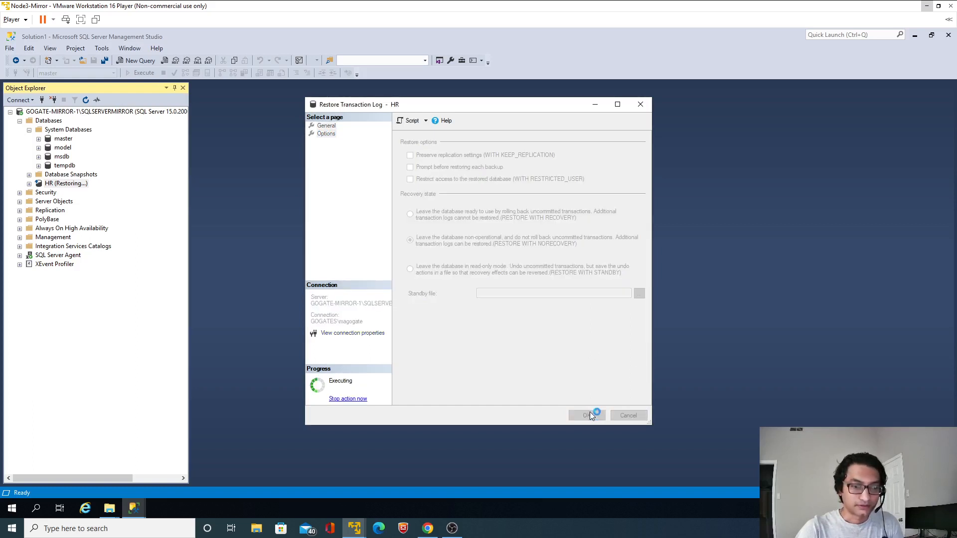
left_click(601, 295)
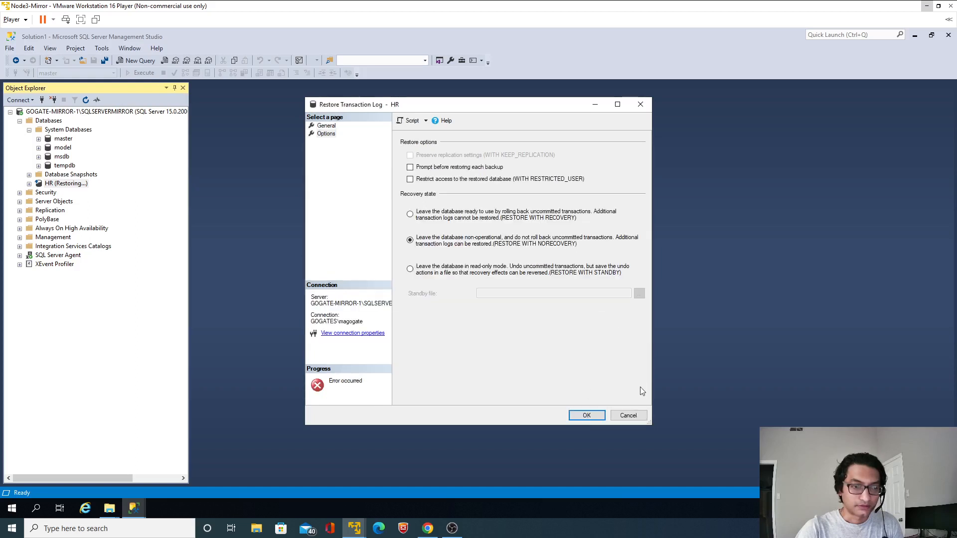
left_click(628, 415)
Try to delete the restoring HR database on the mirror instance with existing connections closed
right_click(67, 190)
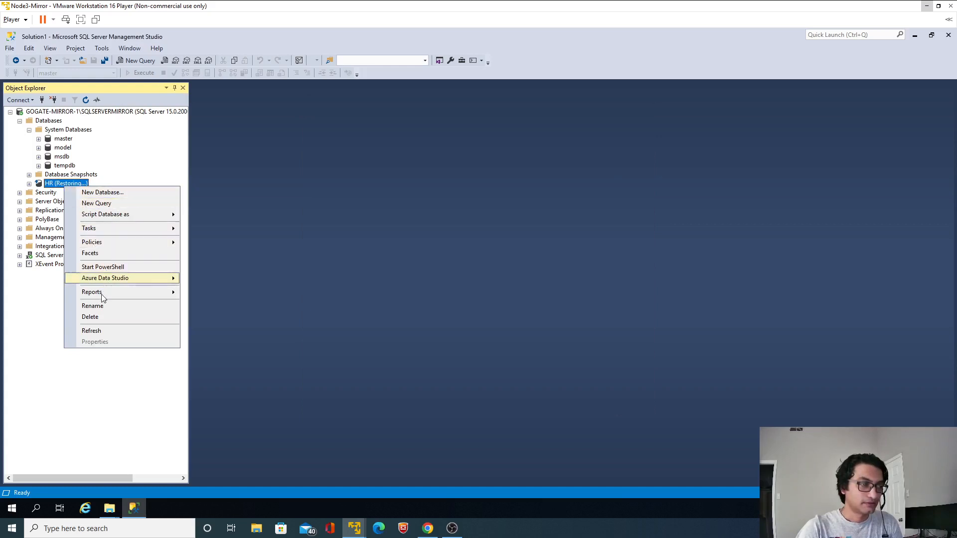
left_click(91, 317)
left_click(428, 393)
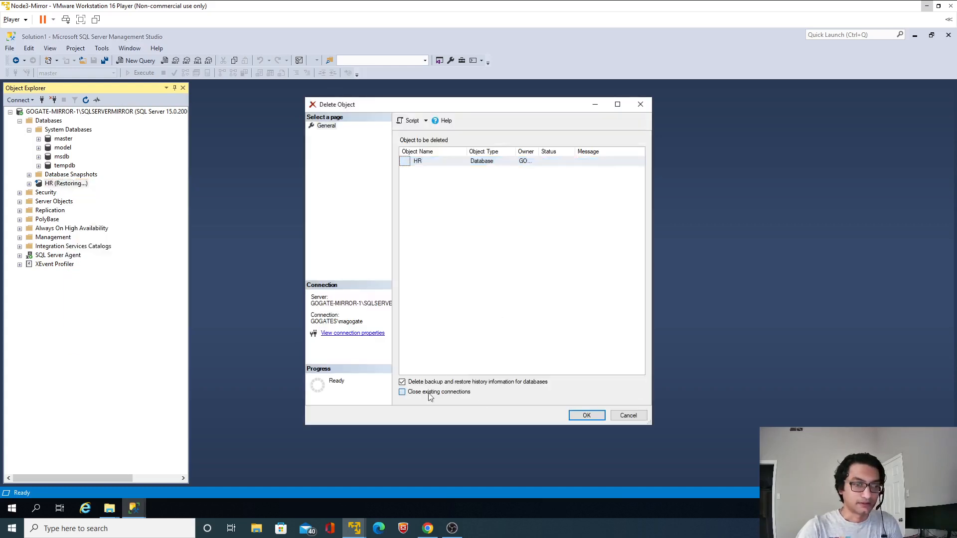
left_click(584, 417)
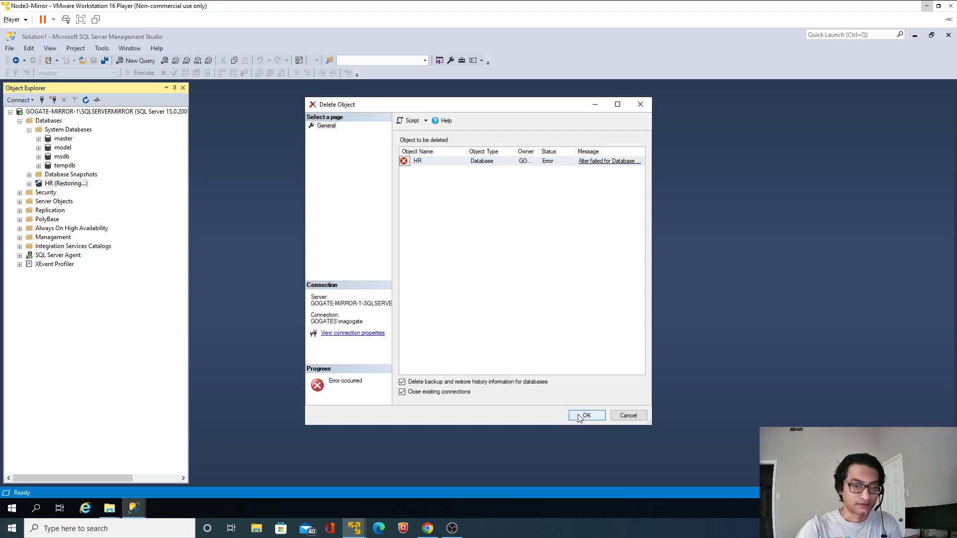
left_click(628, 417)
Switch to Chrome and copy the statement RESTORE DATABASE [HR] WITH RECOVERY from the SQLServer2019-Mirroring README on GitHub
left_click(428, 529)
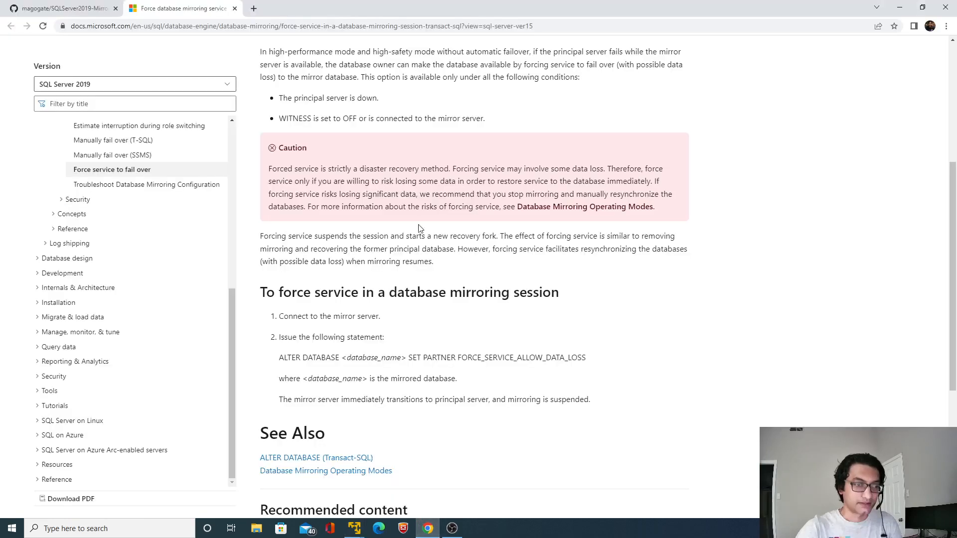
left_click(90, 9)
scroll(421, 255, "up", 15)
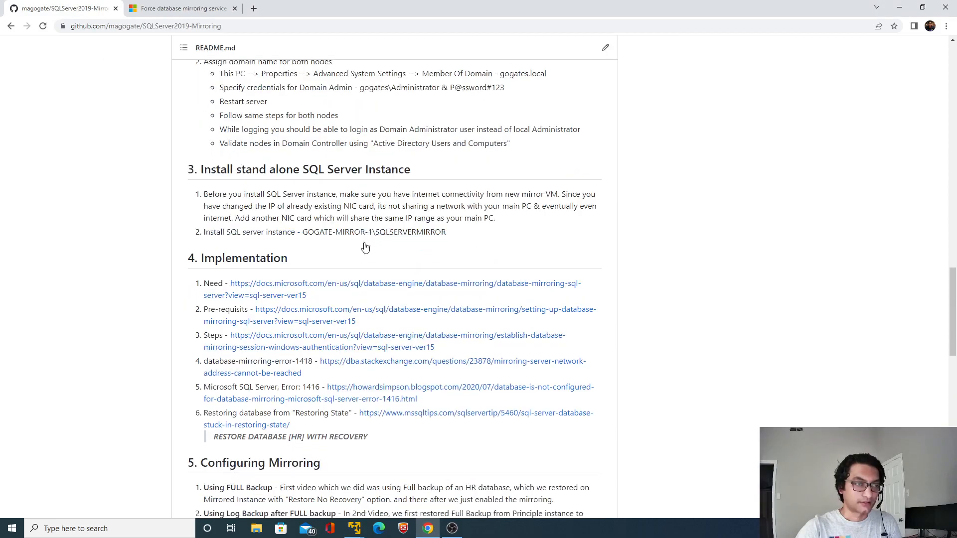
scroll(370, 248, "down", 4)
left_click_drag(373, 249, 217, 242)
key("ctrl+c")
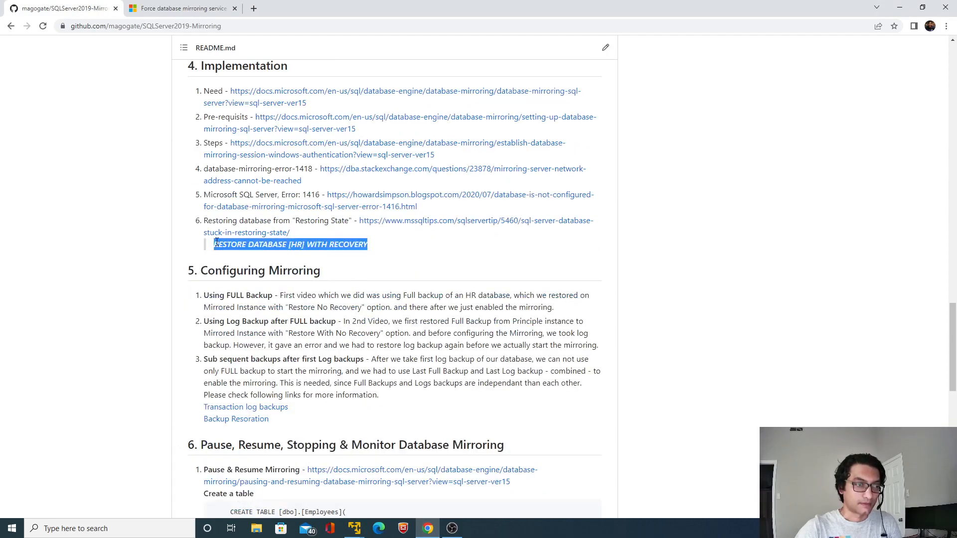
Return to the Node3-Mirror virtual machine, run RESTORE DATABASE [HR] WITH RECOVERY in a new query on master, and refresh the HR database
key("alt+Tab")
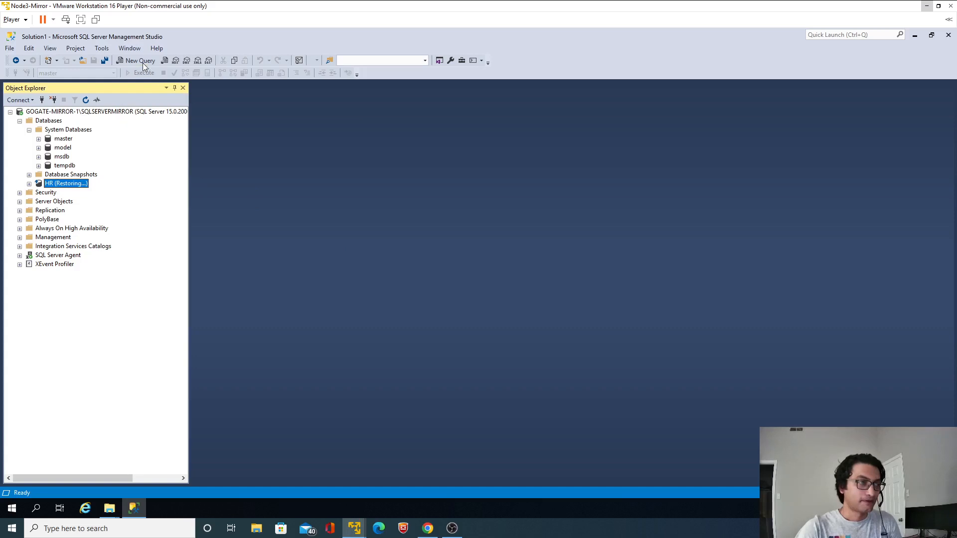
left_click(63, 139)
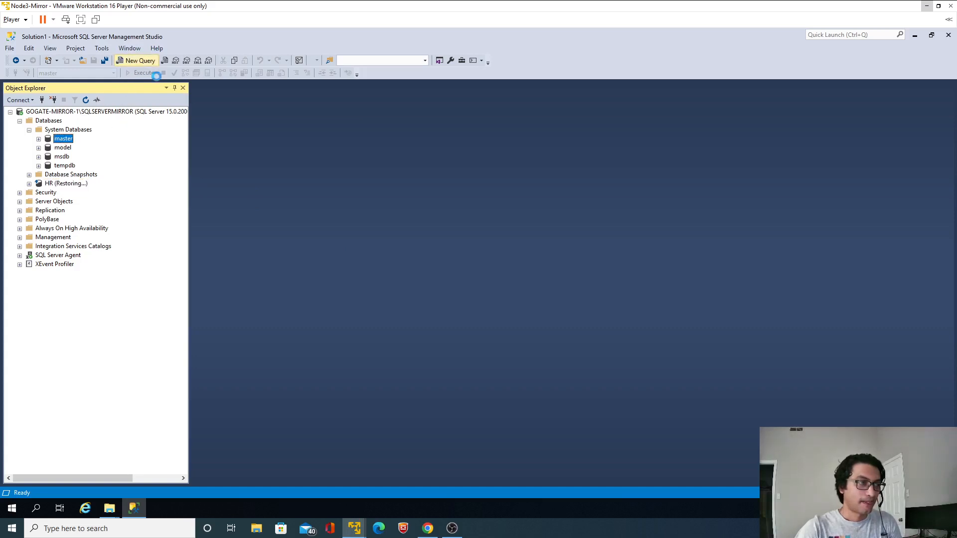
left_click(148, 62)
key("ctrl+v")
key("ctrl+a")
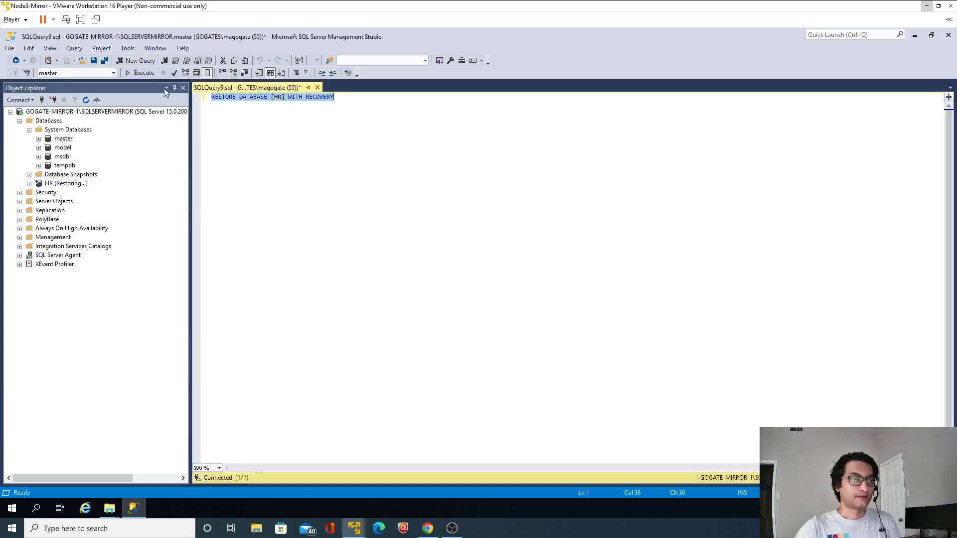
left_click(140, 76)
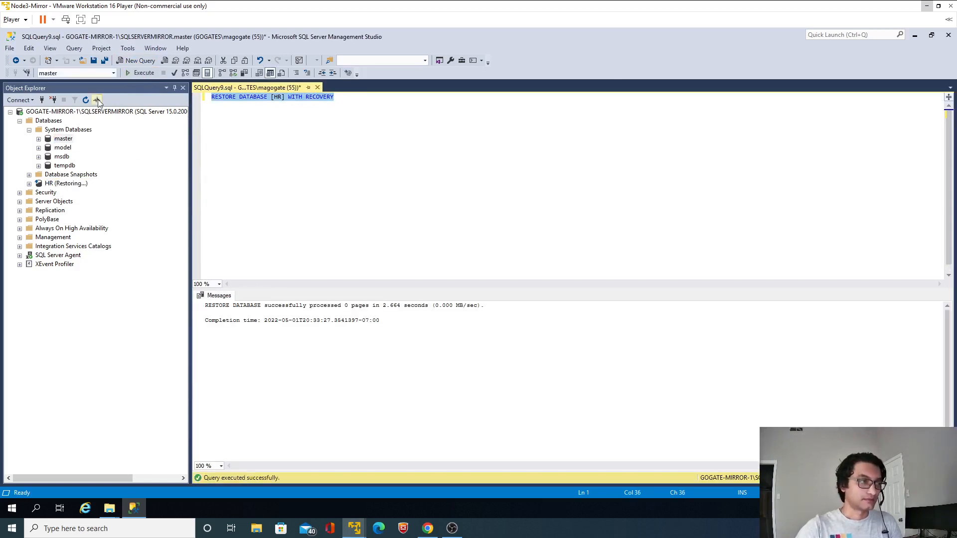
left_click(63, 138)
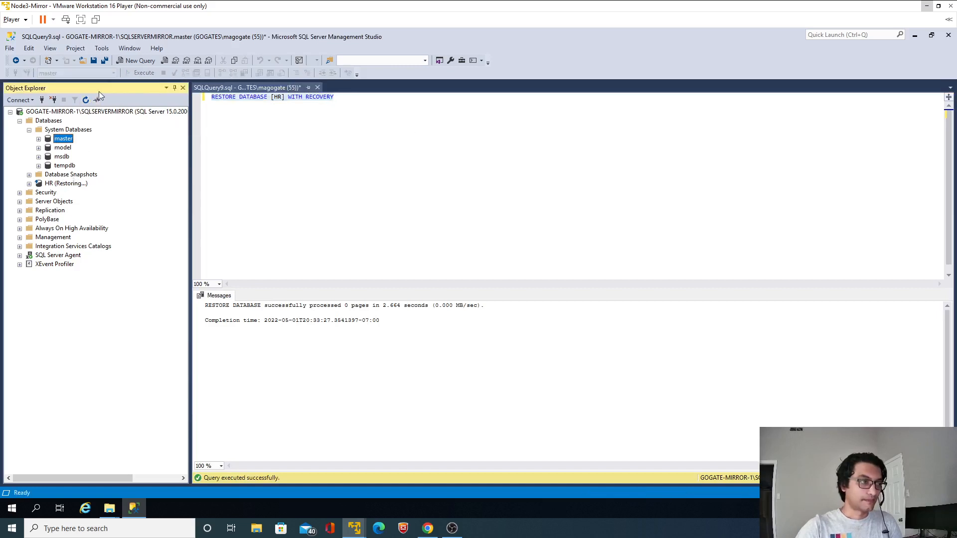
left_click(56, 184)
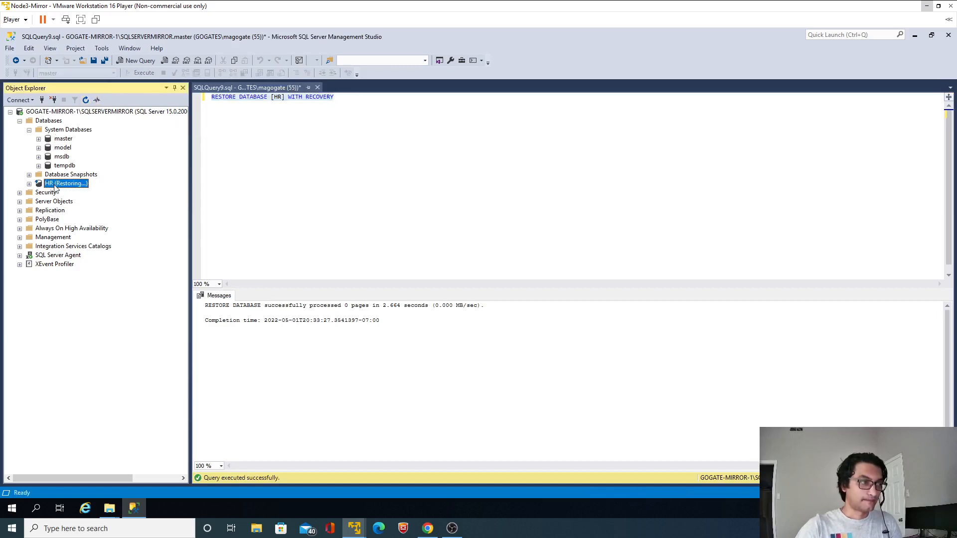
left_click(86, 101)
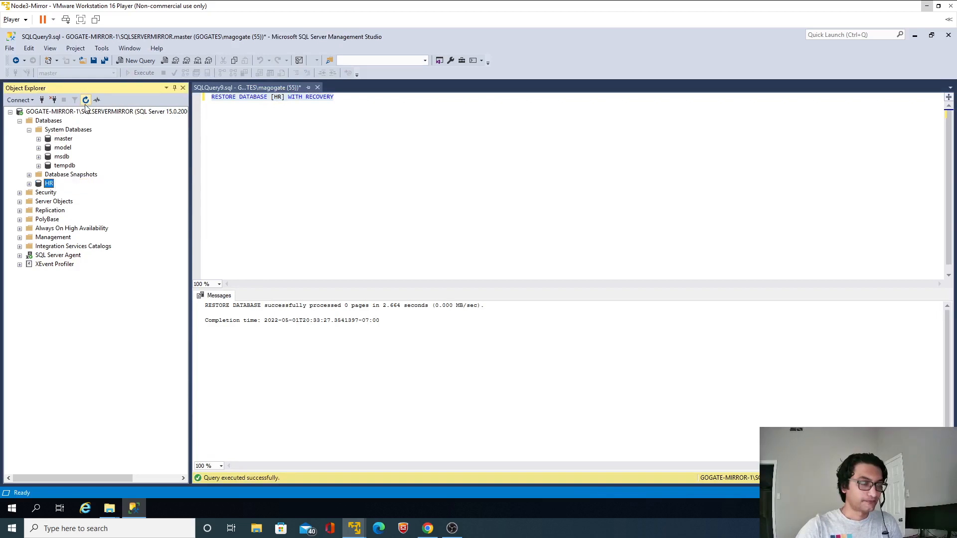
Delete the HR database from the mirror instance with existing connections closed, and close the query without saving it
right_click(50, 187)
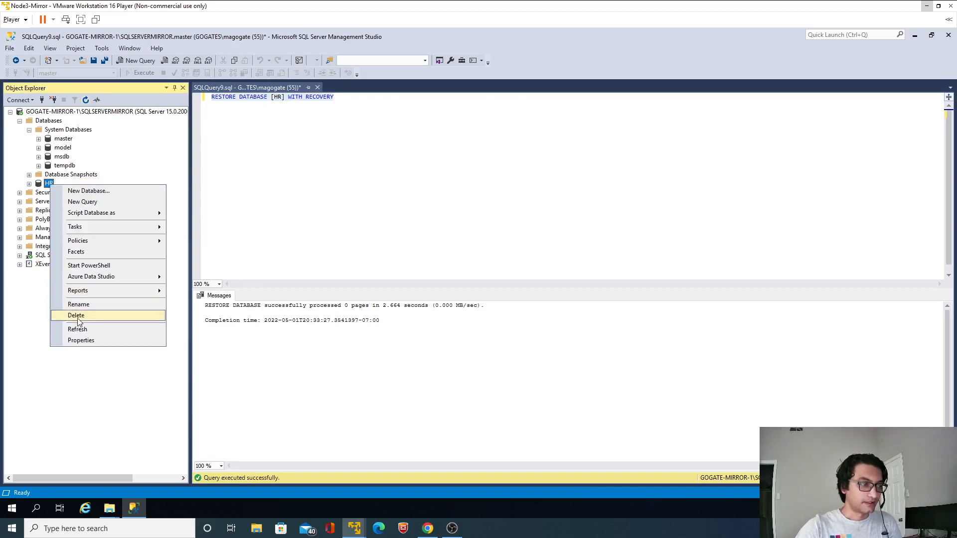
left_click(79, 322)
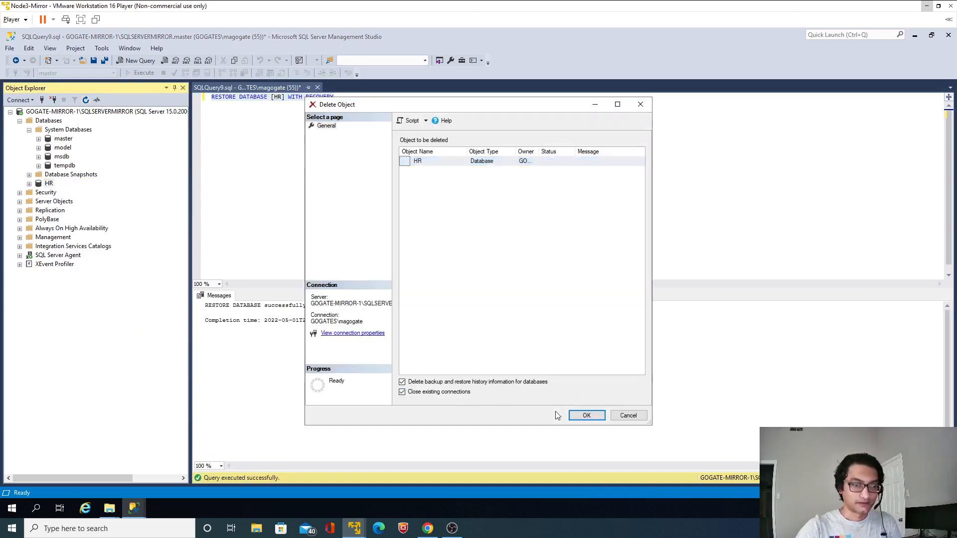
left_click(573, 418)
left_click(317, 87)
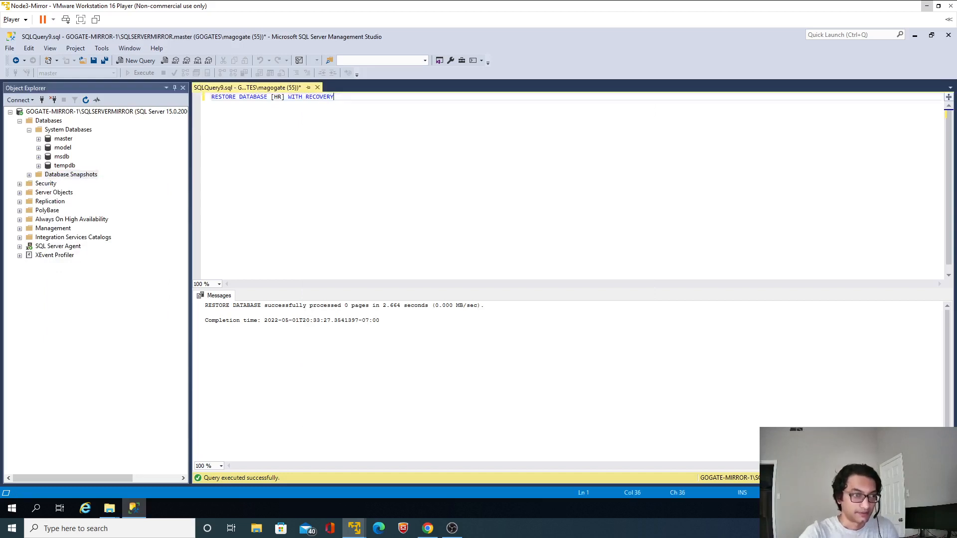
left_click(510, 329)
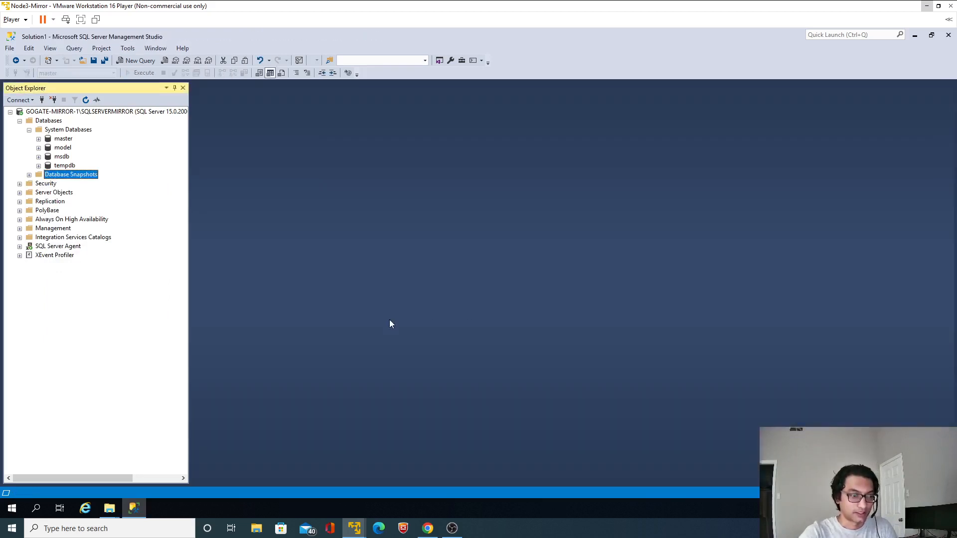
Permanently delete the Full_V1 and Log_V1 files from the z$\MSSQL\BACKUP share on 192.168.80.15
mouse_move(109, 508)
left_click(150, 461)
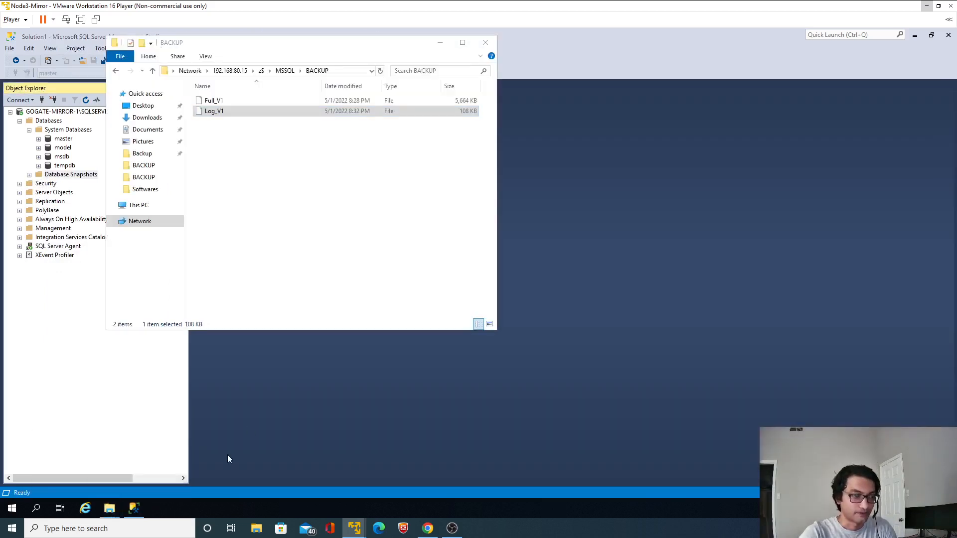
left_click(357, 250)
key("ctrl+a")
key("Delete")
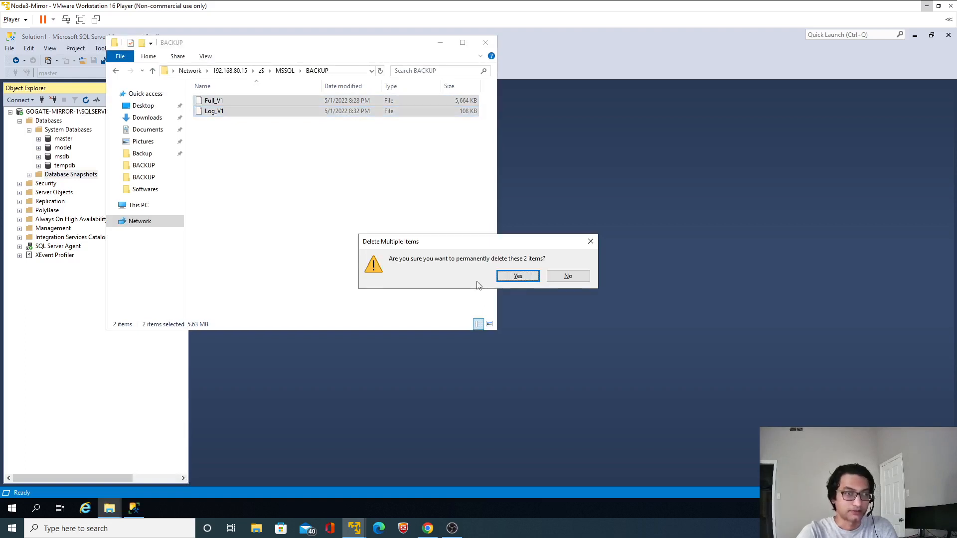
left_click(514, 277)
Delete the Log_V1 and Full_V1 backup files from the mirror's local C:\MSSQL\Backup folder
mouse_move(109, 508)
left_click(98, 478)
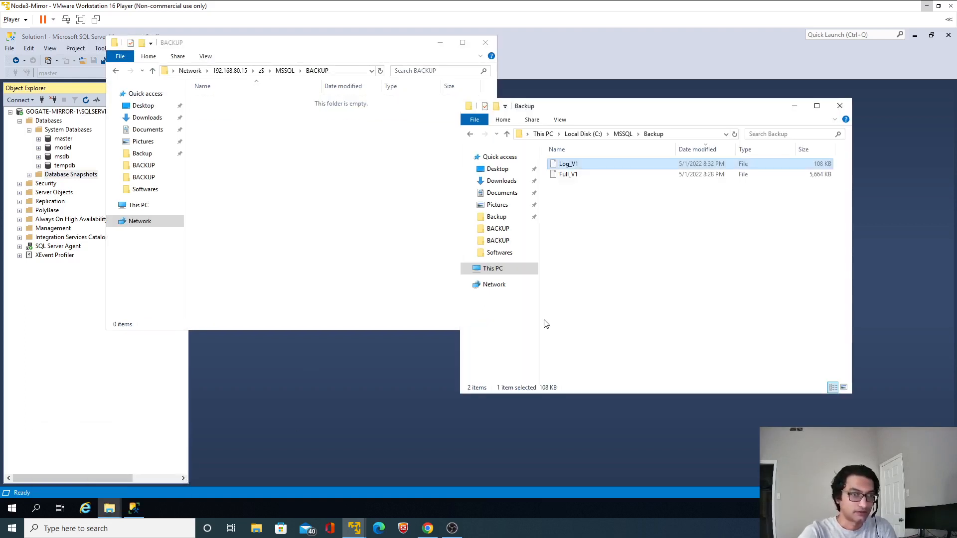
key("ctrl+a")
key("Delete")
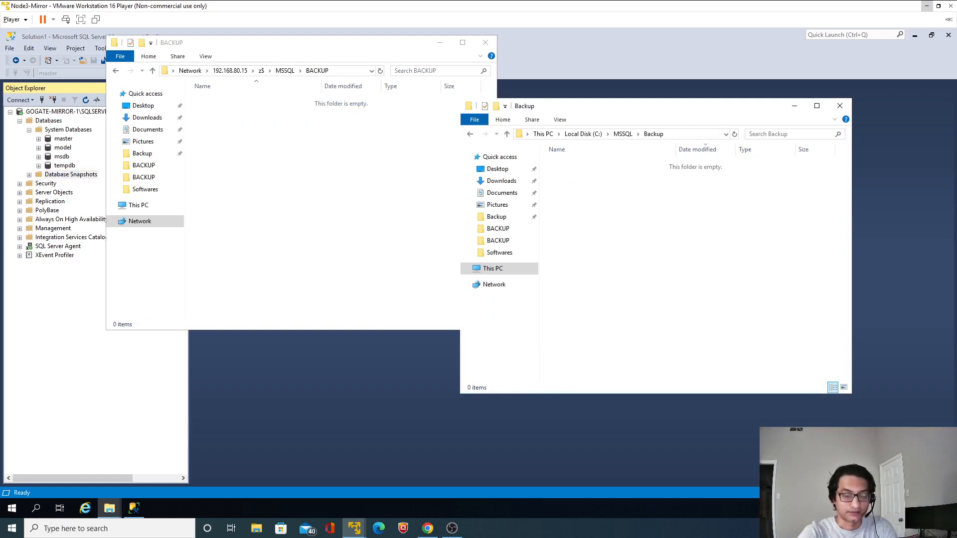
Switch to the Node1 virtual machine, start a full backup of the HR database, and remove the existing backup destination
mouse_move(354, 529)
left_click(317, 466)
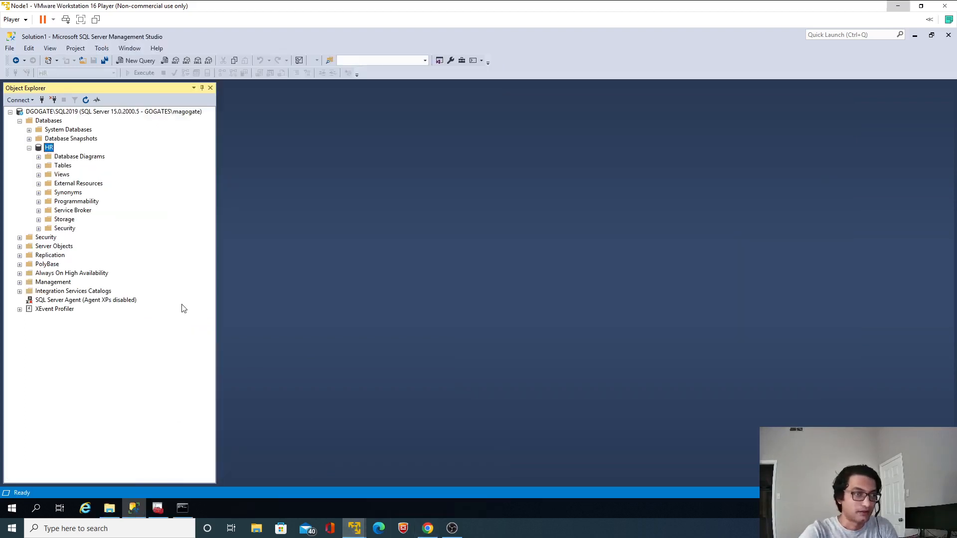
right_click(53, 152)
mouse_move(102, 193)
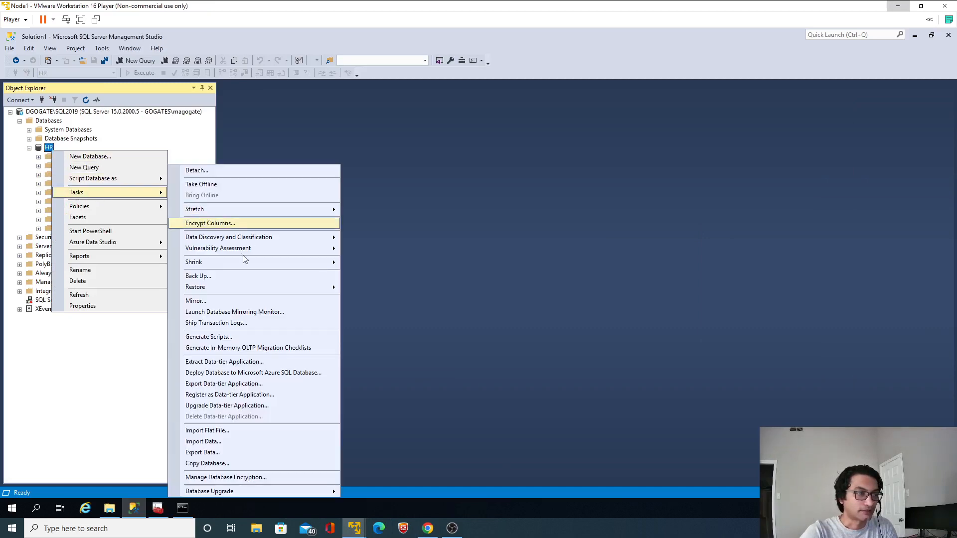
left_click(237, 277)
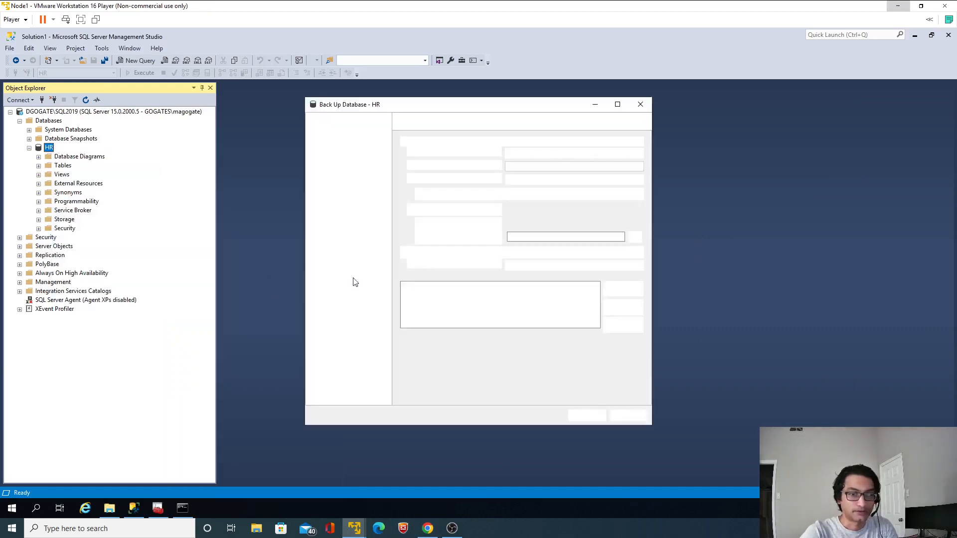
left_click(728, 307)
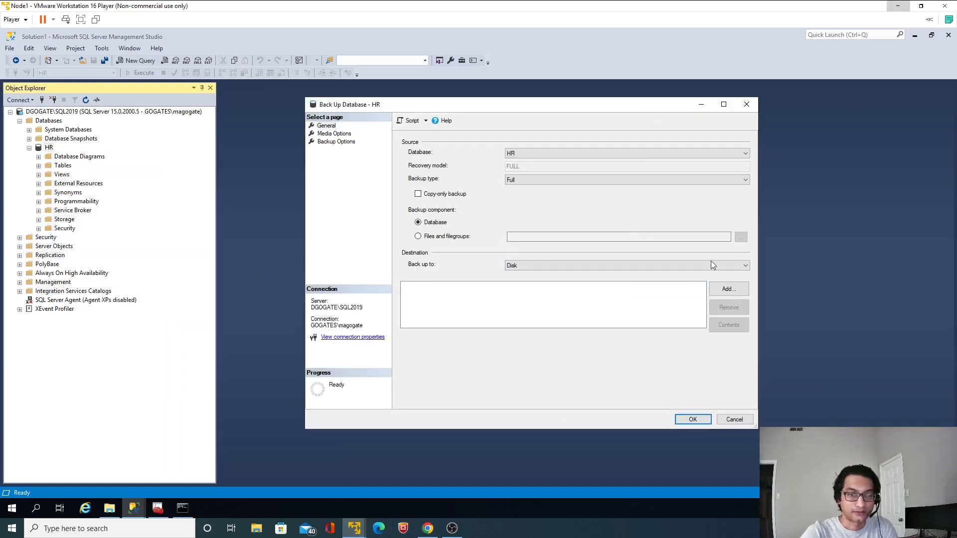
Add the disk destination Z:\MSSQL\BACKUP\FULLBkp and run the full backup of HR
left_click(718, 295)
left_click(491, 267)
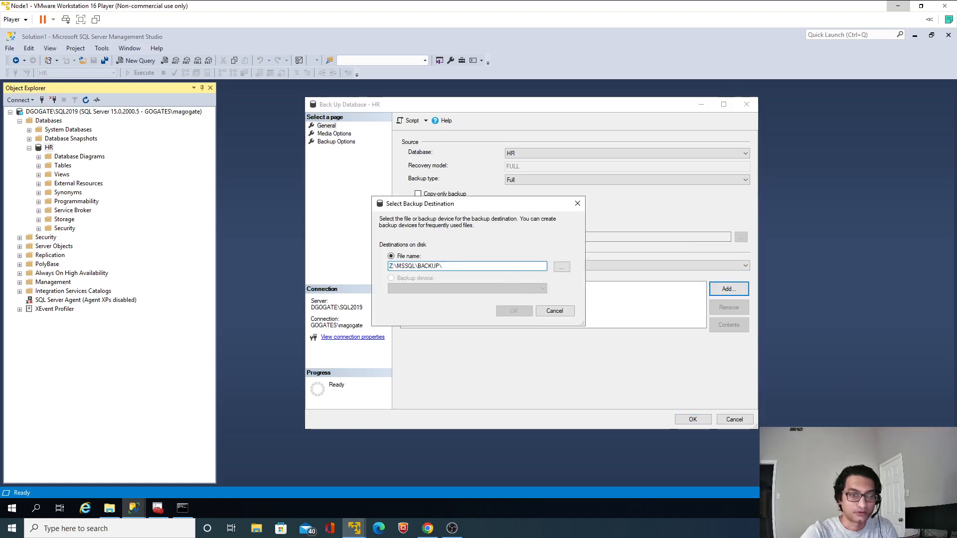
type("FUL")
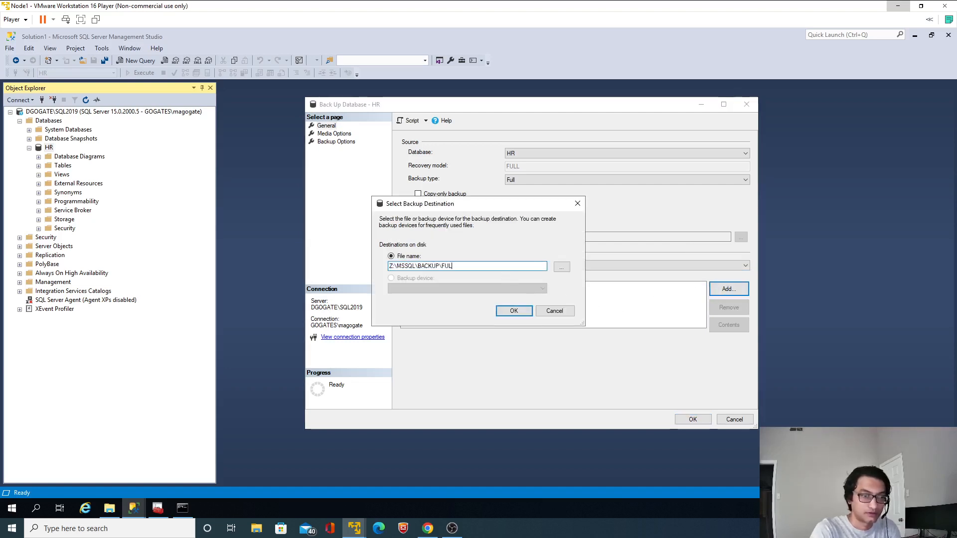
type("L")
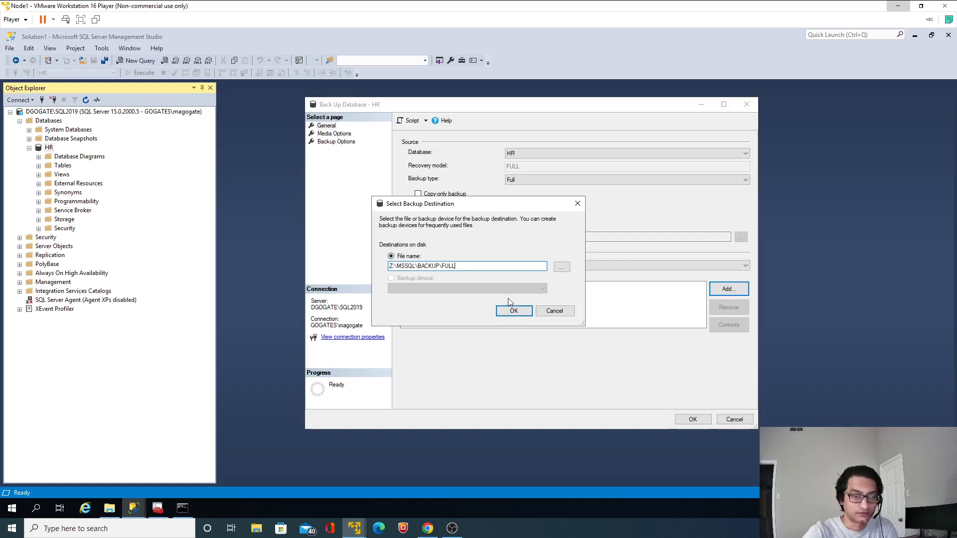
type("Bkp")
key("Return")
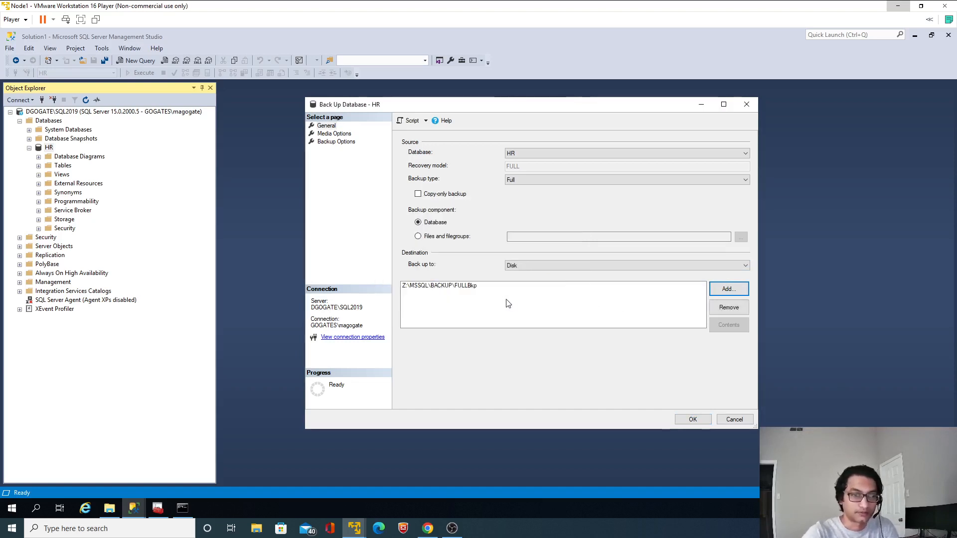
left_click(706, 419)
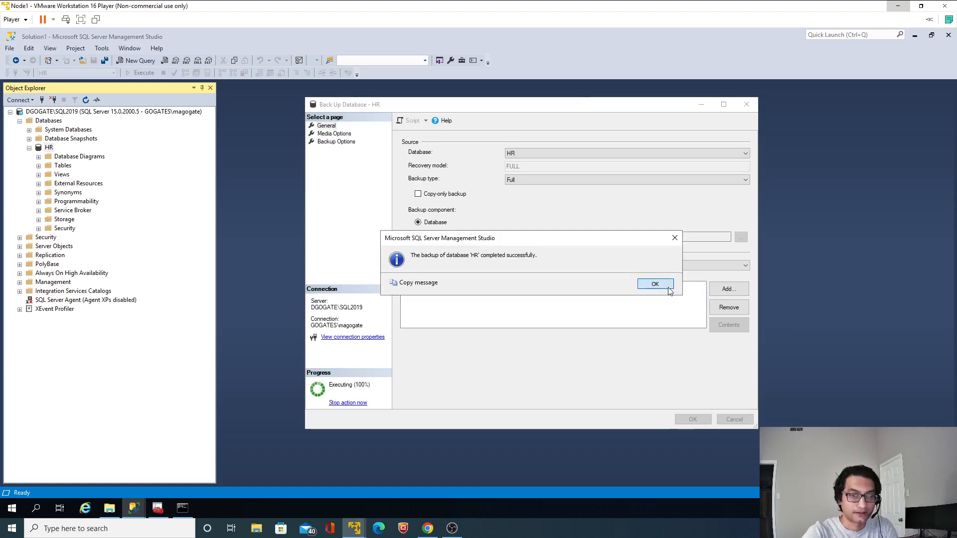
left_click(669, 288)
Start a Transaction Log backup of the HR database and remove the existing FULLBkp destination
right_click(46, 149)
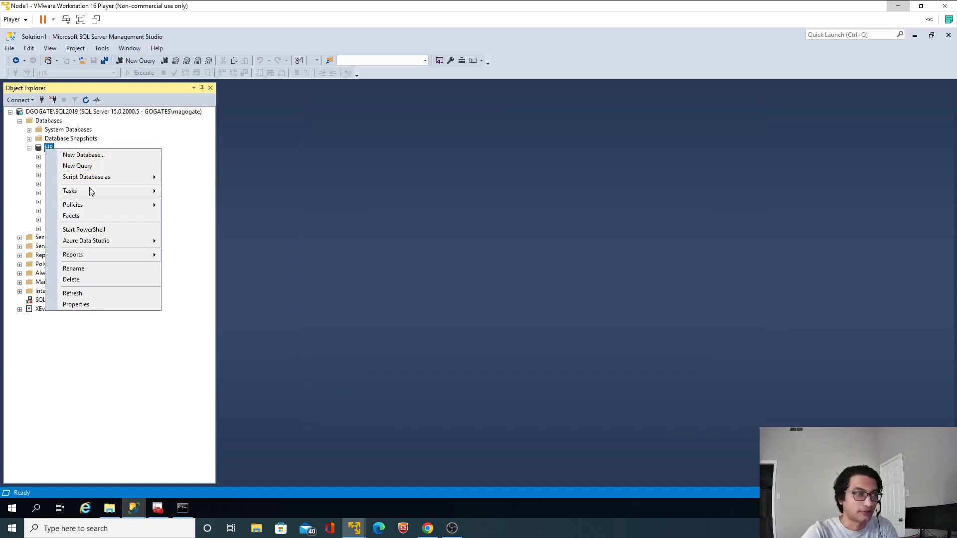
mouse_move(89, 193)
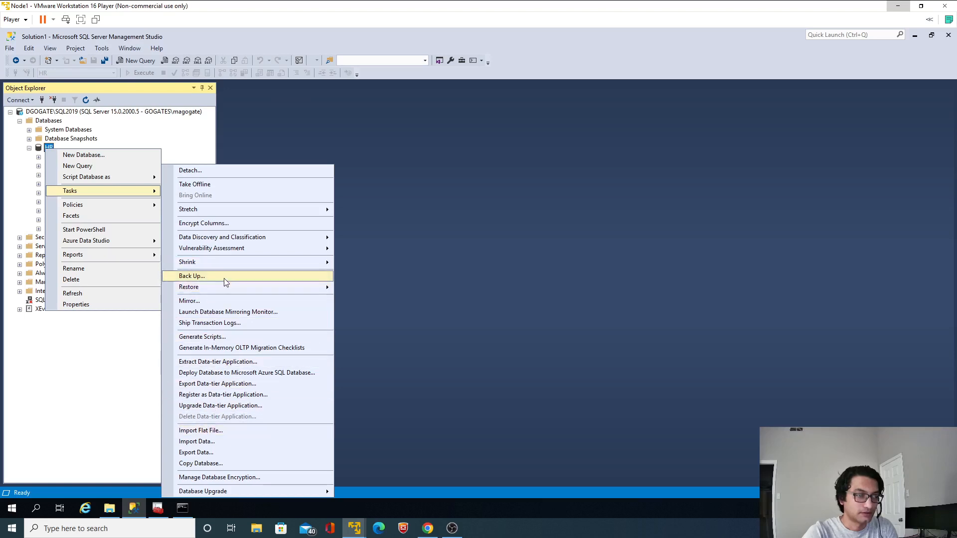
left_click(204, 276)
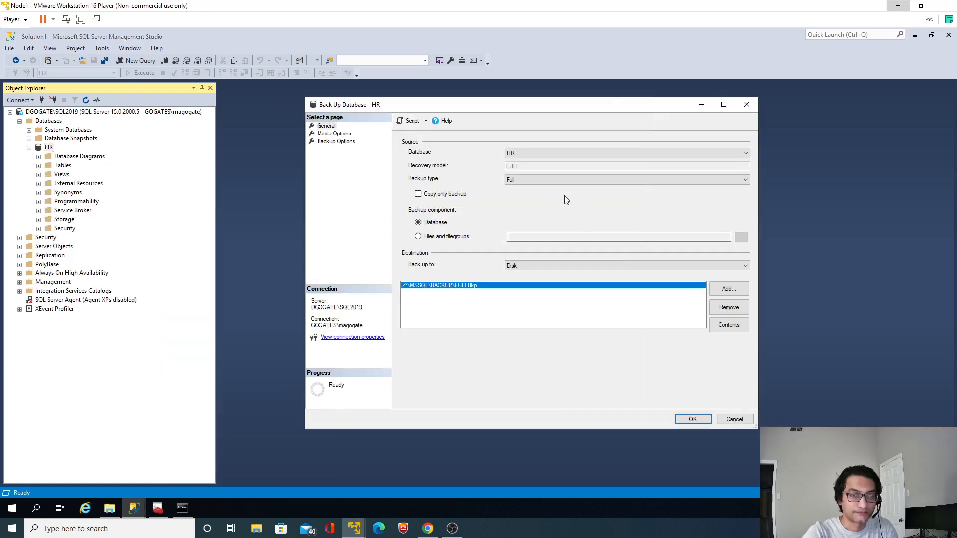
left_click(543, 181)
left_click(524, 201)
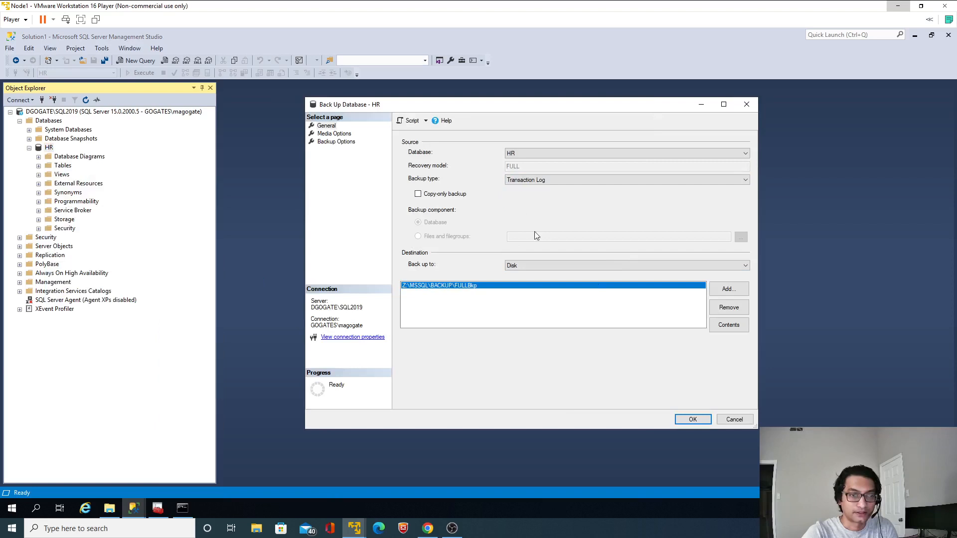
left_click(729, 307)
Add the disk destination Z:\MSSQL\BACKUP\LogBkp and run the transaction log backup of HR
left_click(727, 289)
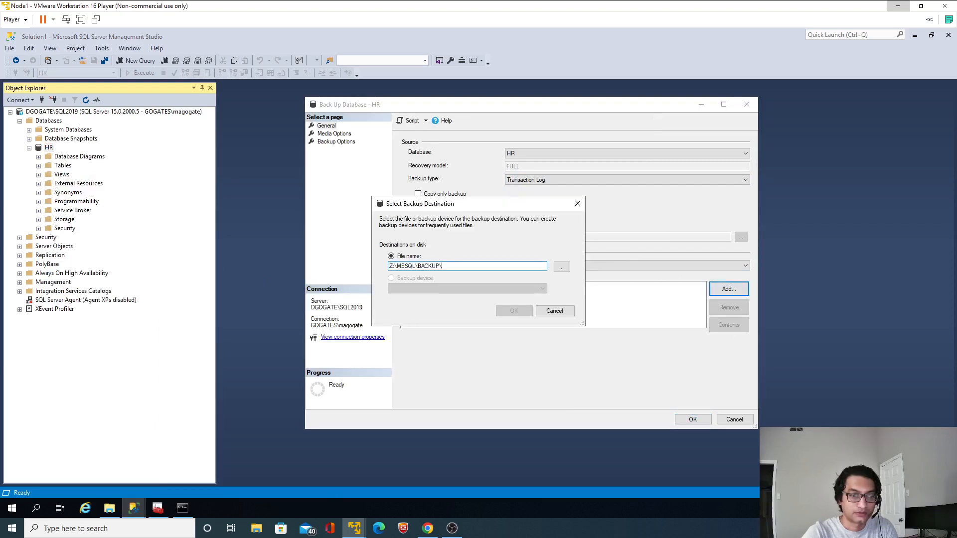
type("LogBkp")
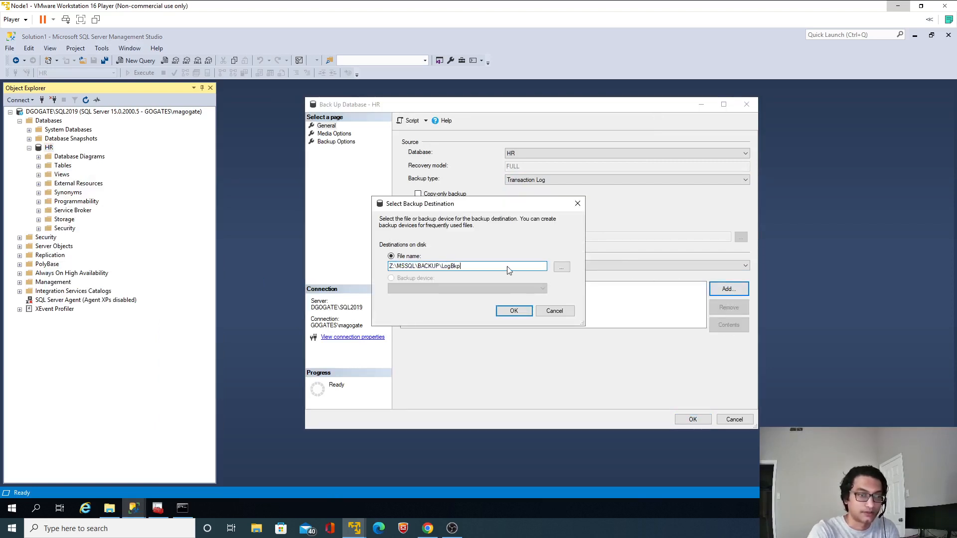
key("Return")
left_click(692, 419)
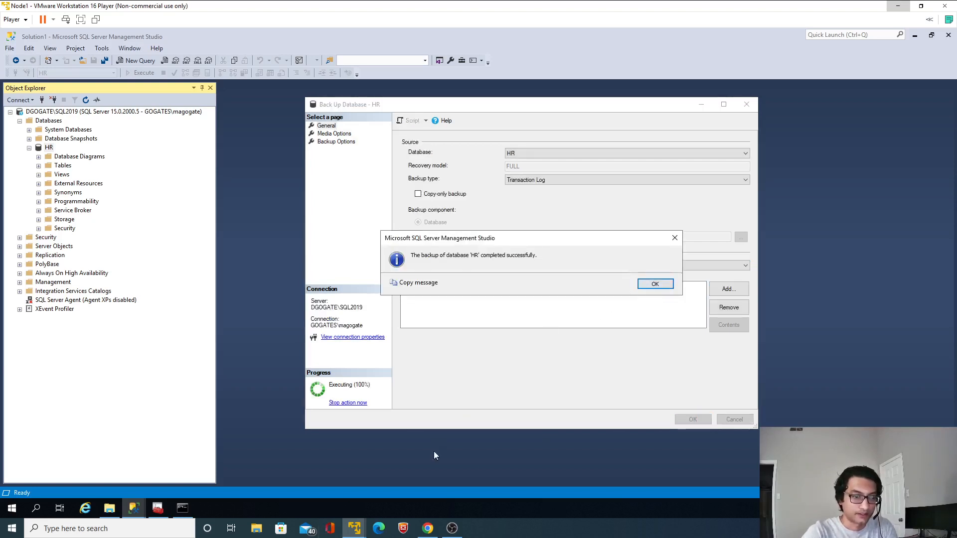
left_click(656, 287)
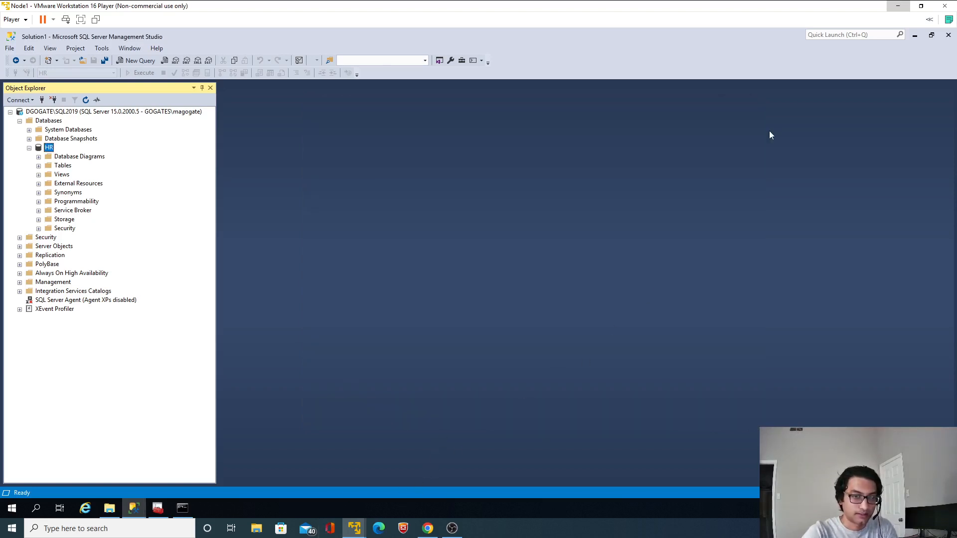
Switch to the Node3-Mirror virtual machine and copy FULLBkp and LogBkp from the 192.168.80.15 backup share into C:\MSSQL\Backup
left_click(897, 5)
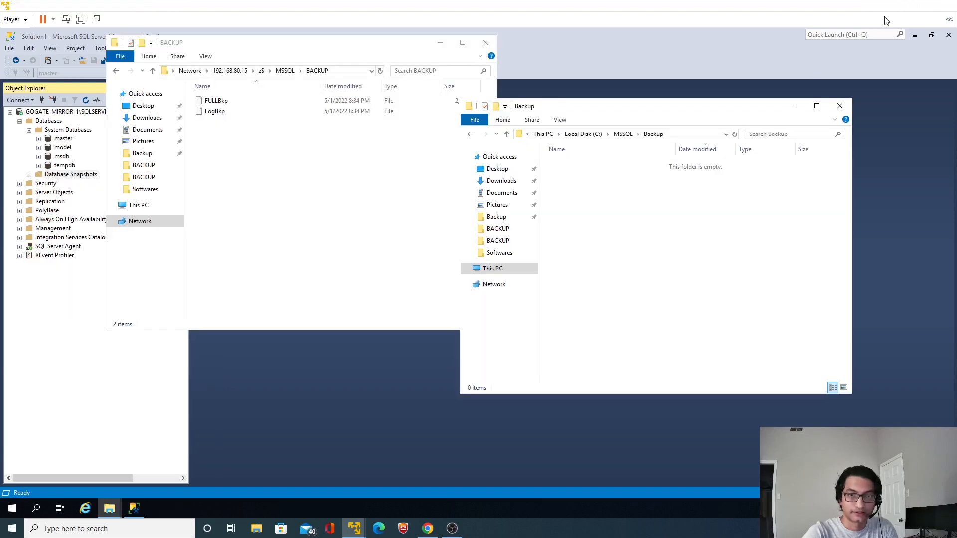
left_click(325, 221)
key("ctrl+a")
key("ctrl+c")
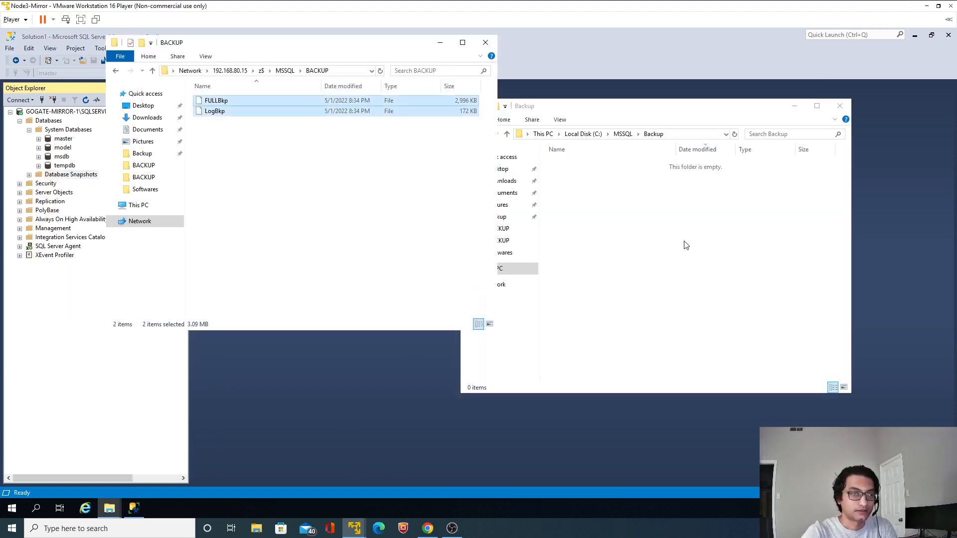
left_click(683, 247)
key("ctrl+v")
Return to Management Studio on the mirror and start a database restore from the device file C:\MSSQL\Backup\FULLBkp
left_click(433, 363)
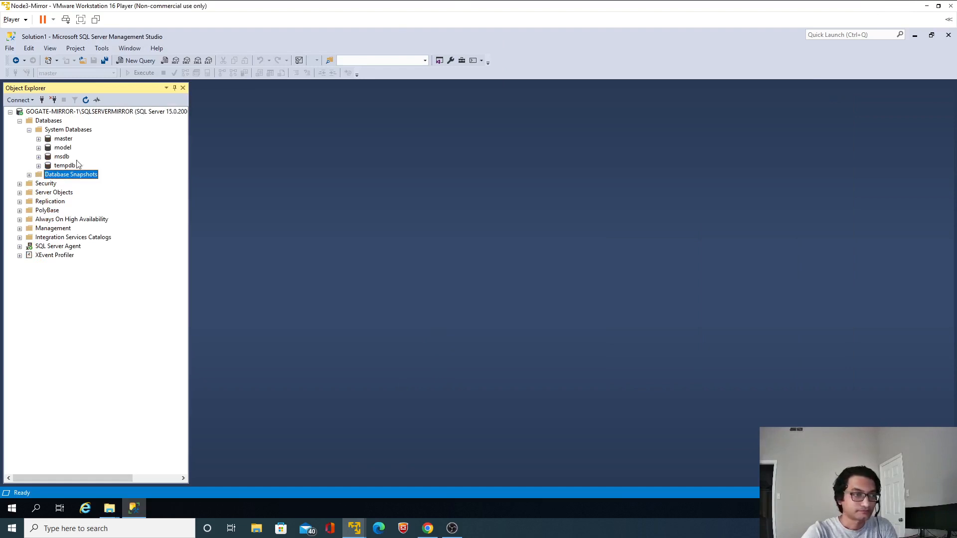
right_click(50, 123)
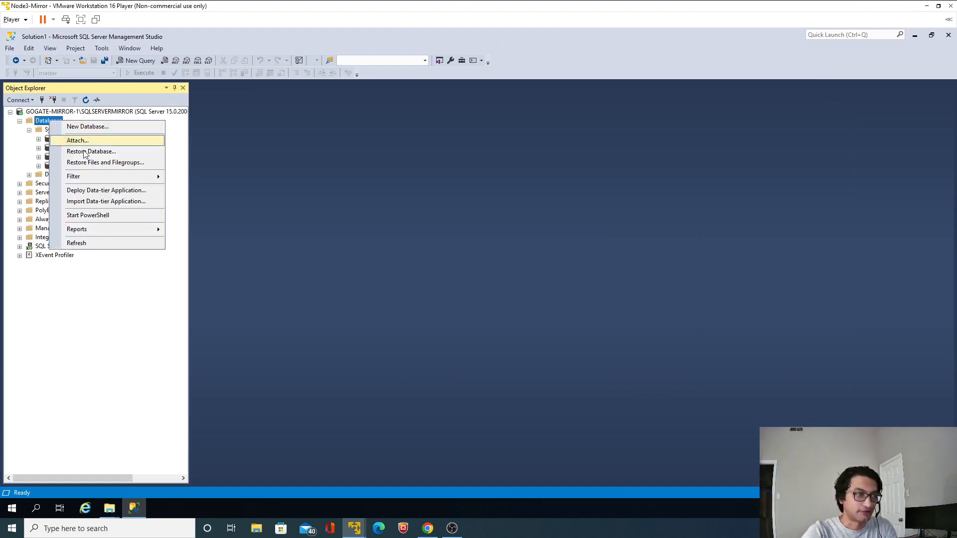
left_click(90, 152)
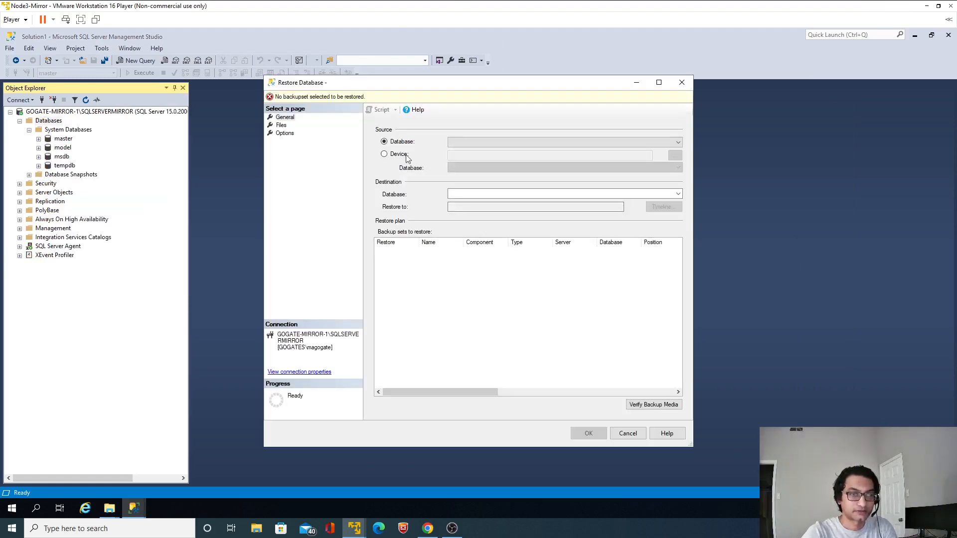
left_click(404, 156)
left_click(675, 155)
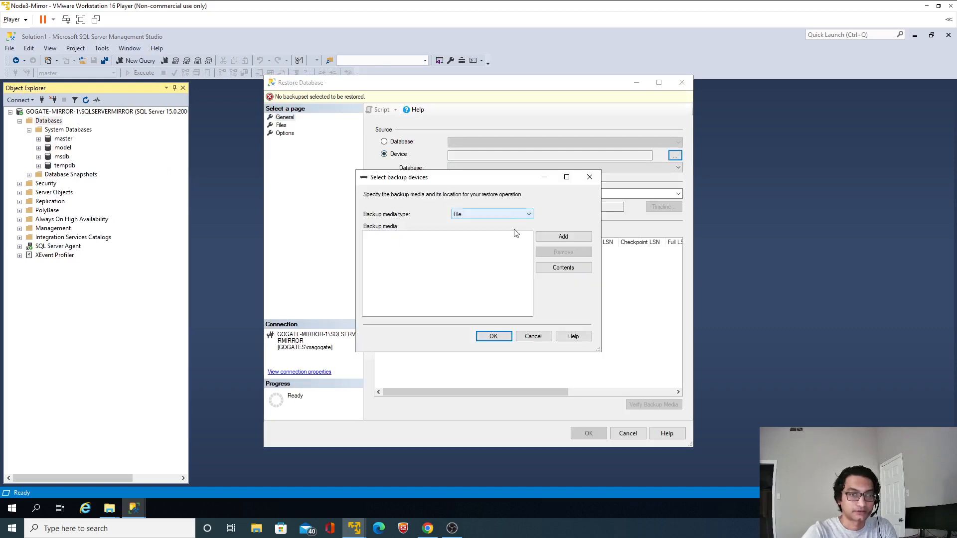
left_click(565, 238)
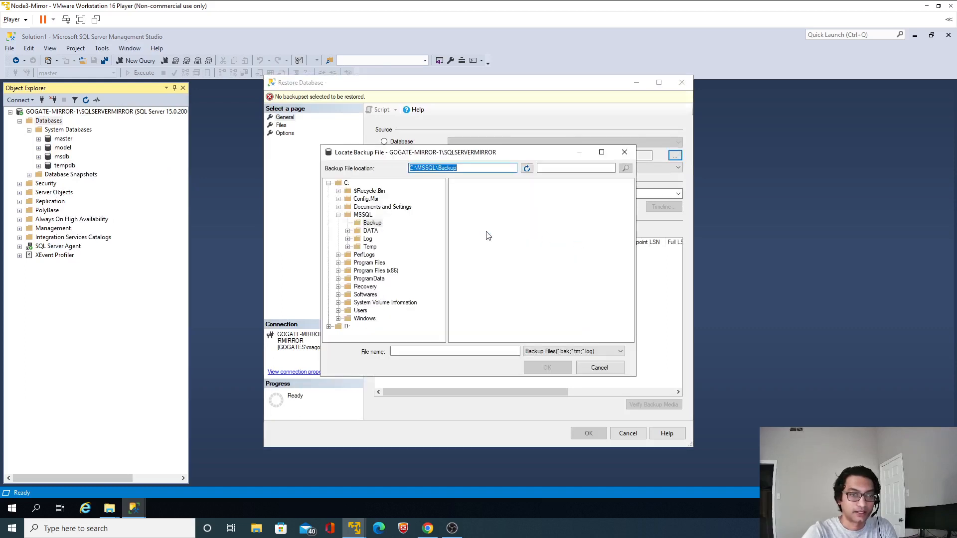
left_click(541, 352)
left_click(543, 367)
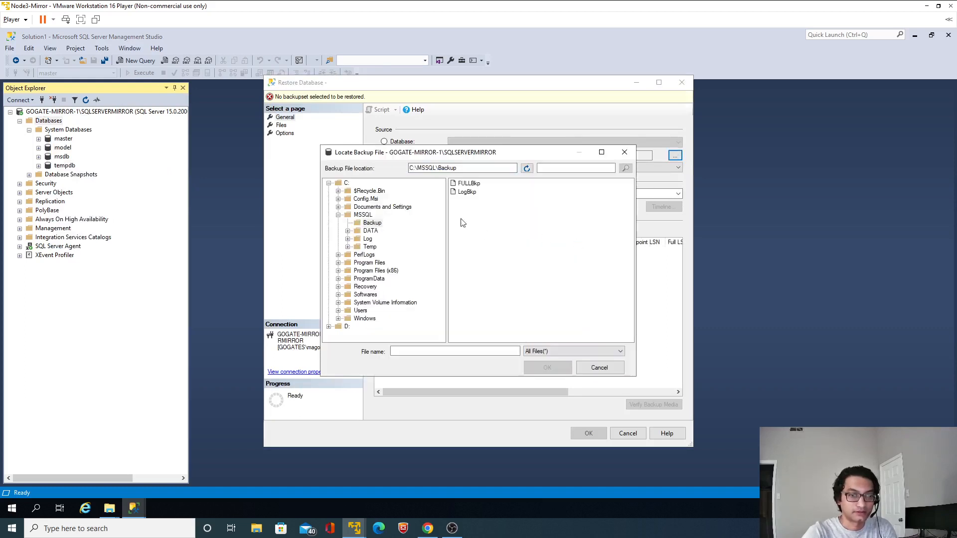
left_click(469, 184)
left_click(548, 367)
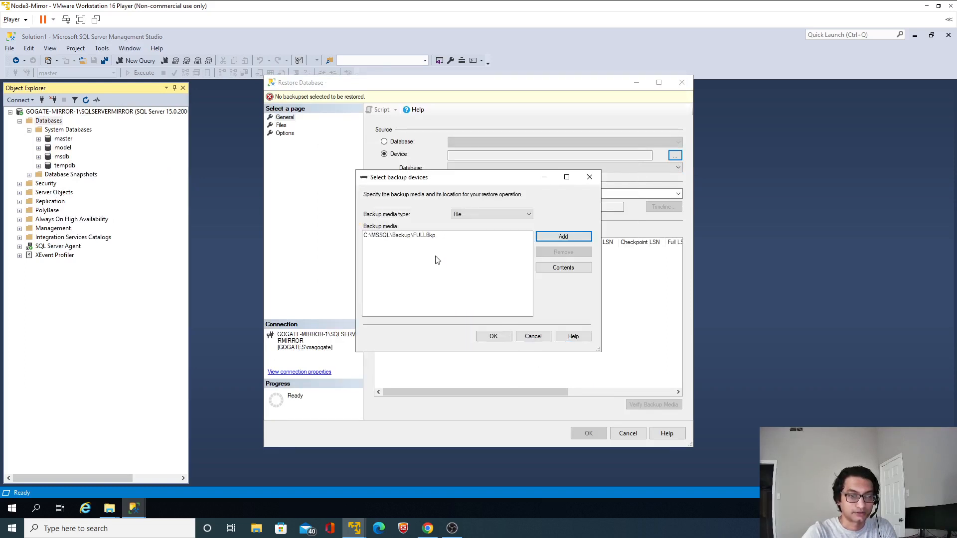
left_click(425, 237)
left_click(493, 337)
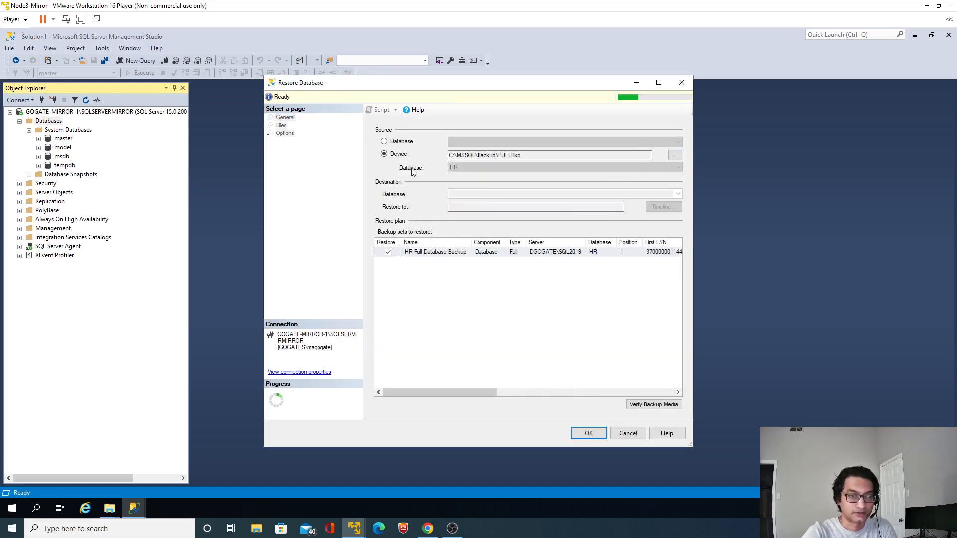
Set the recovery state to RESTORE WITH NORECOVERY and run the full restore of HR
left_click(281, 126)
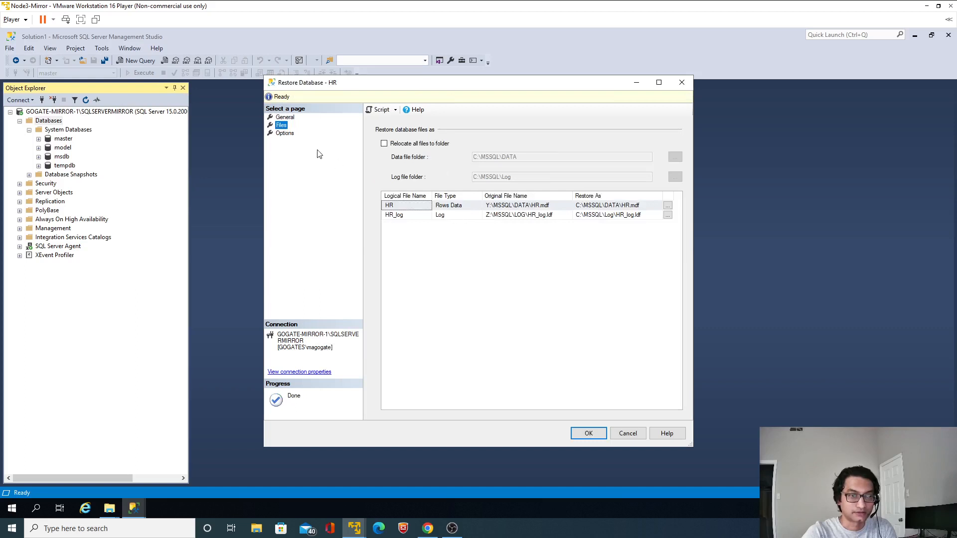
left_click(284, 133)
left_click(491, 178)
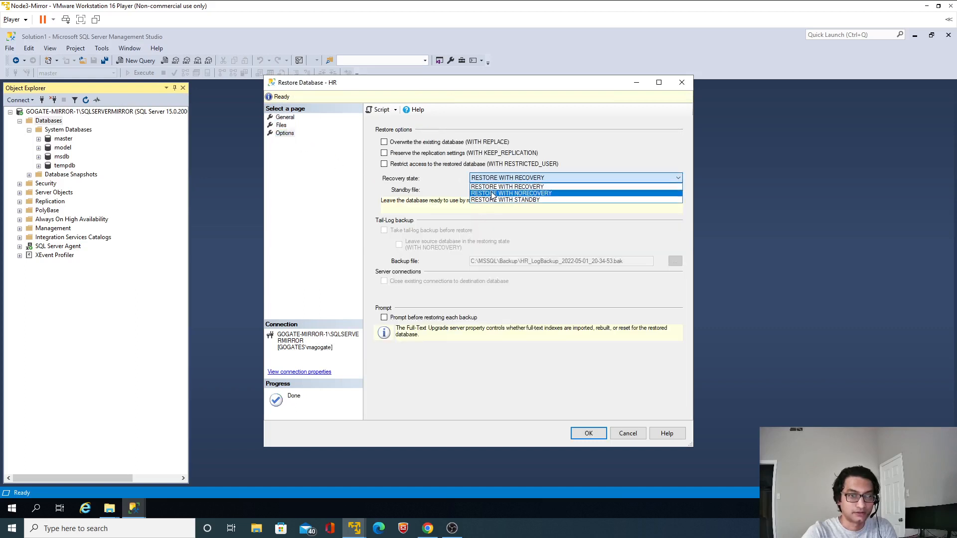
left_click(492, 193)
left_click(588, 427)
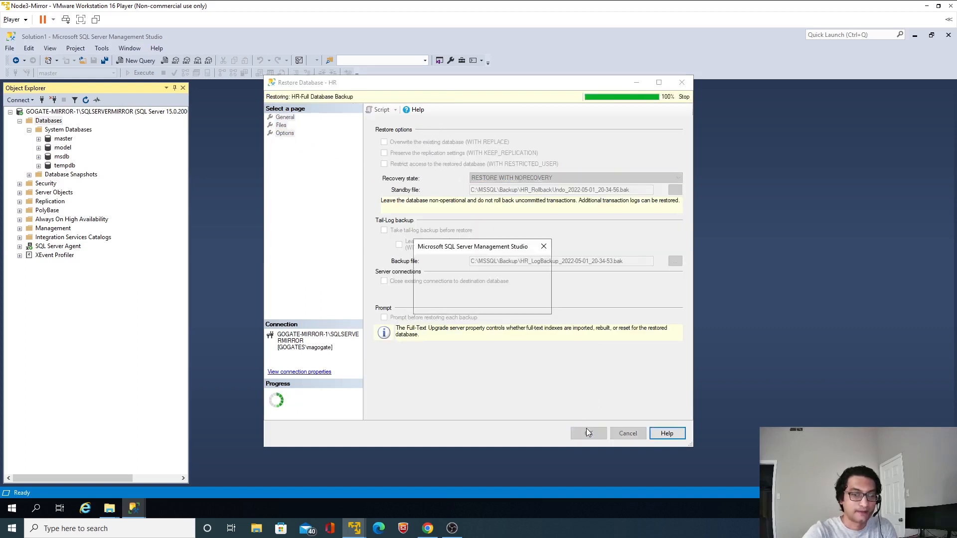
left_click(523, 304)
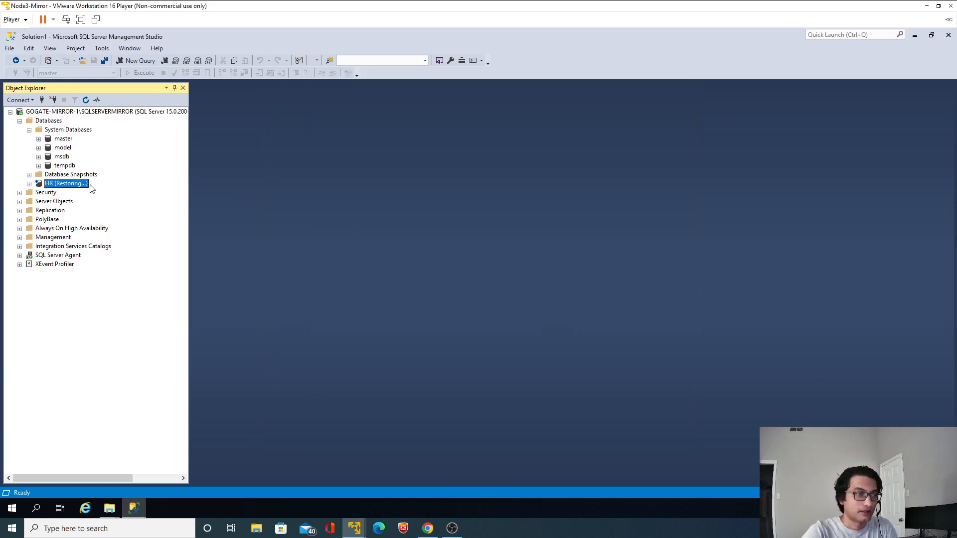
Start a transaction log restore for the mirror's HR database from the device file C:\MSSQL\Backup\LogBkp
right_click(80, 184)
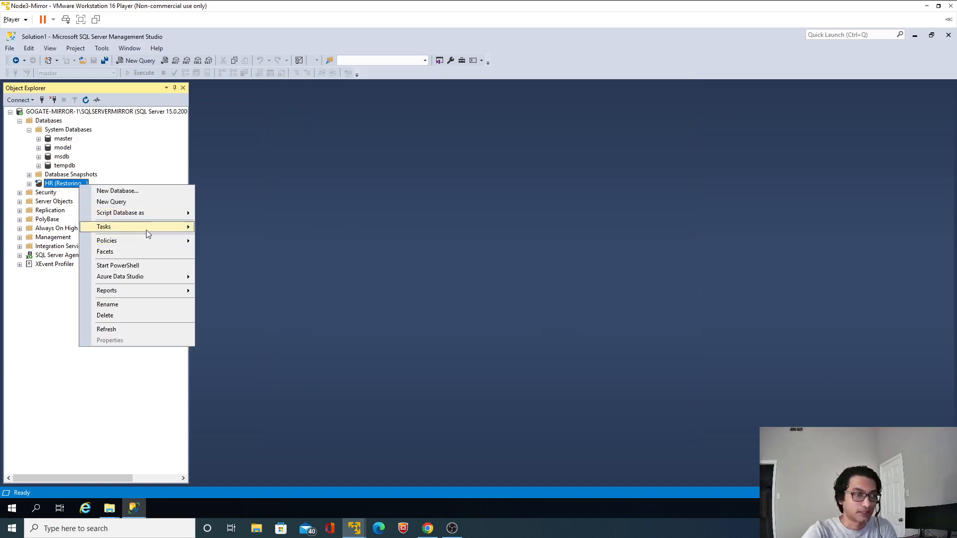
mouse_move(145, 229)
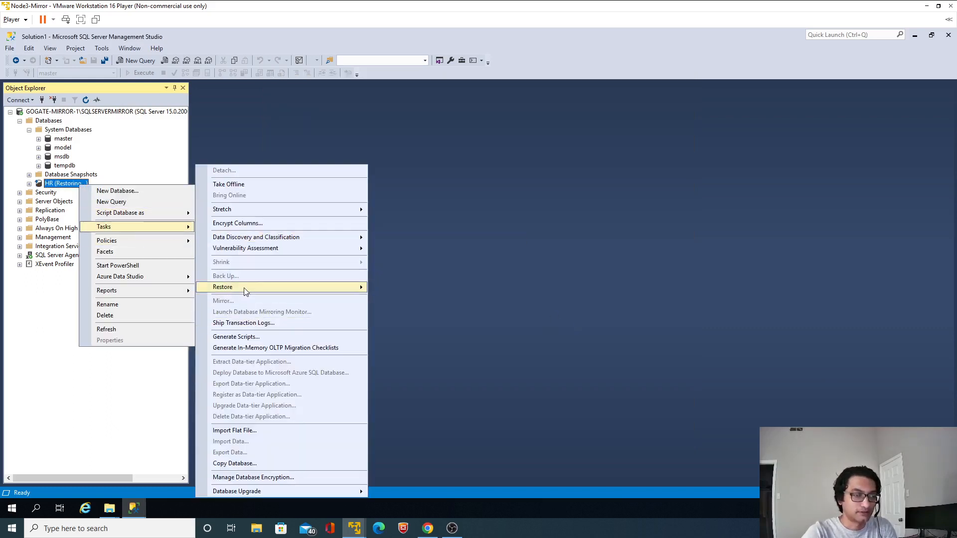
mouse_move(249, 288)
left_click(407, 310)
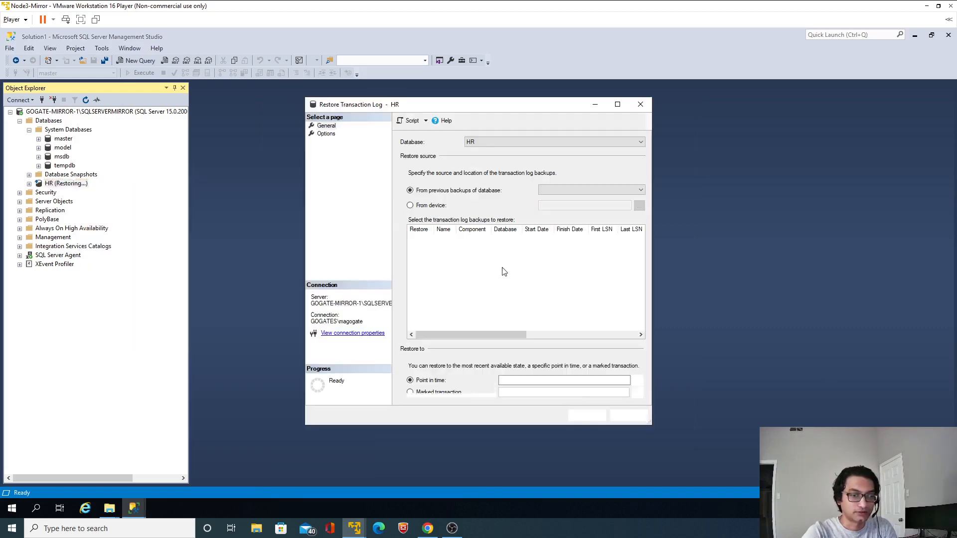
left_click(433, 206)
left_click(639, 206)
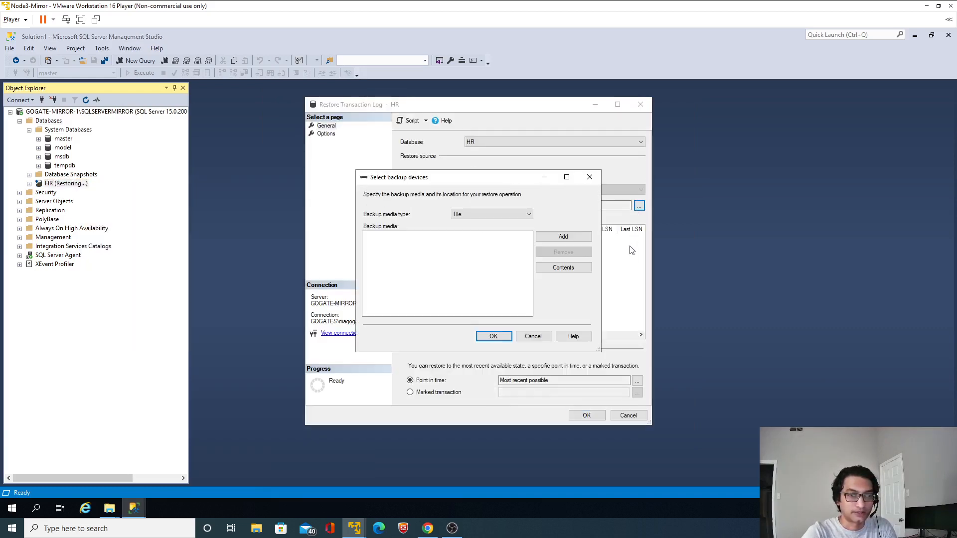
left_click(562, 237)
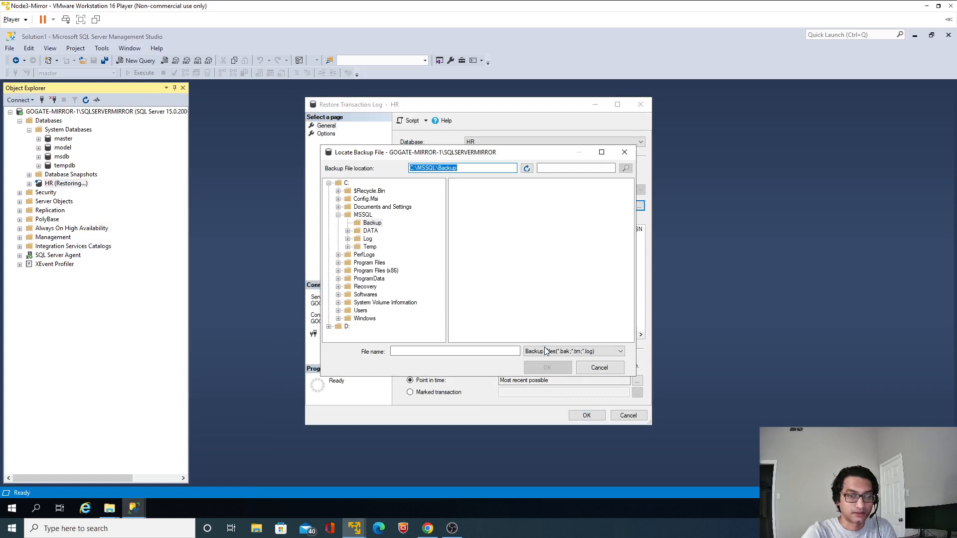
left_click(546, 352)
left_click(544, 366)
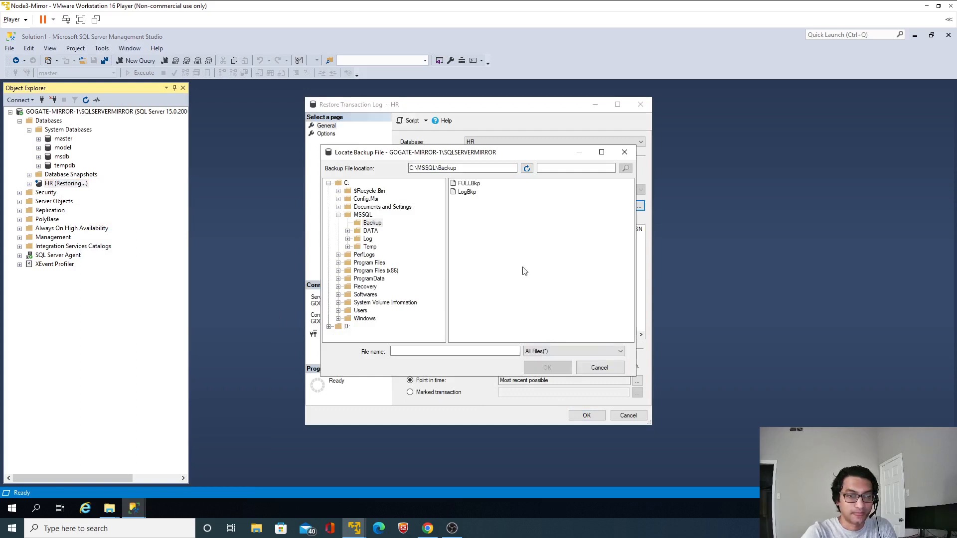
double_click(465, 192)
left_click(504, 335)
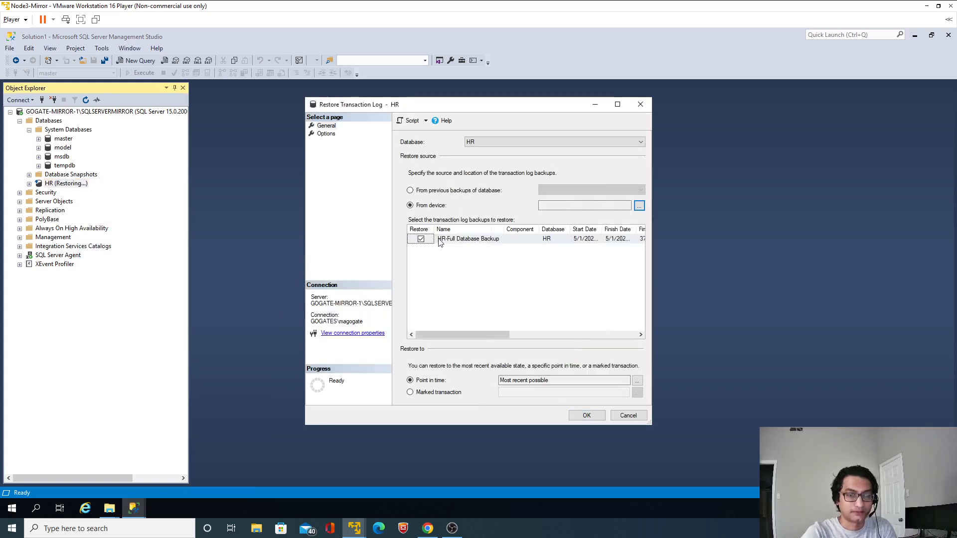
Set the log restore's recovery state to RESTORE WITH NORECOVERY and run it
left_click(327, 134)
left_click(462, 244)
left_click(587, 416)
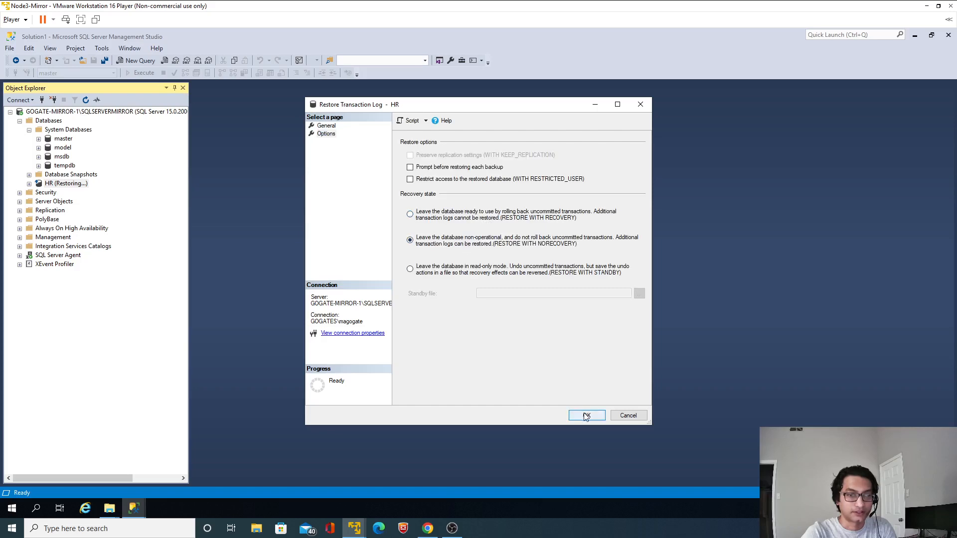
left_click(613, 282)
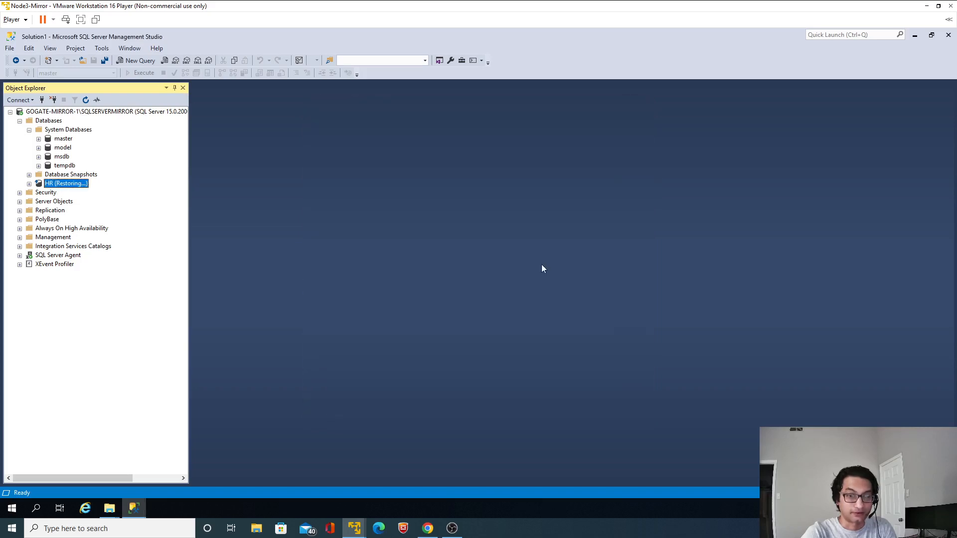
Switch to the Node1 virtual machine and open the mirroring settings of the principal's HR database
left_click(927, 6)
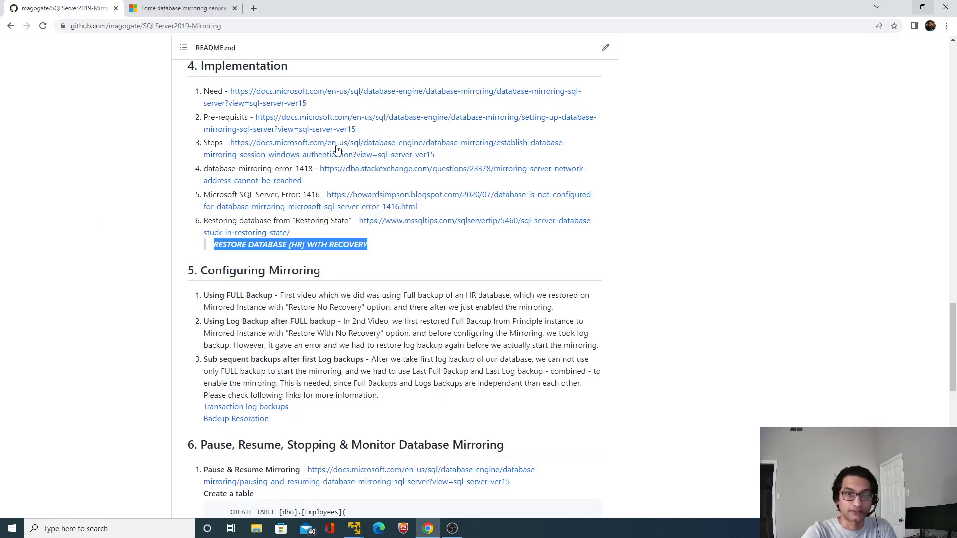
left_click(354, 528)
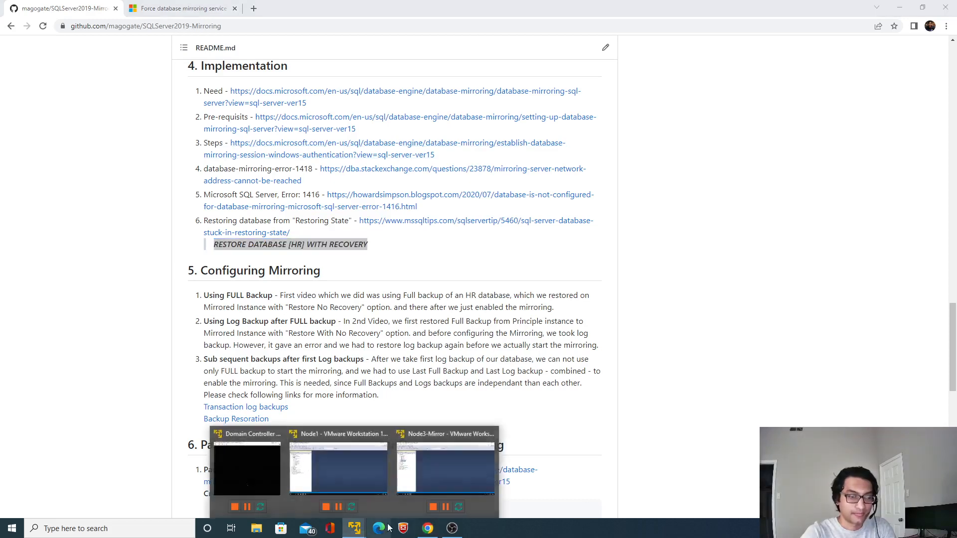
left_click(346, 456)
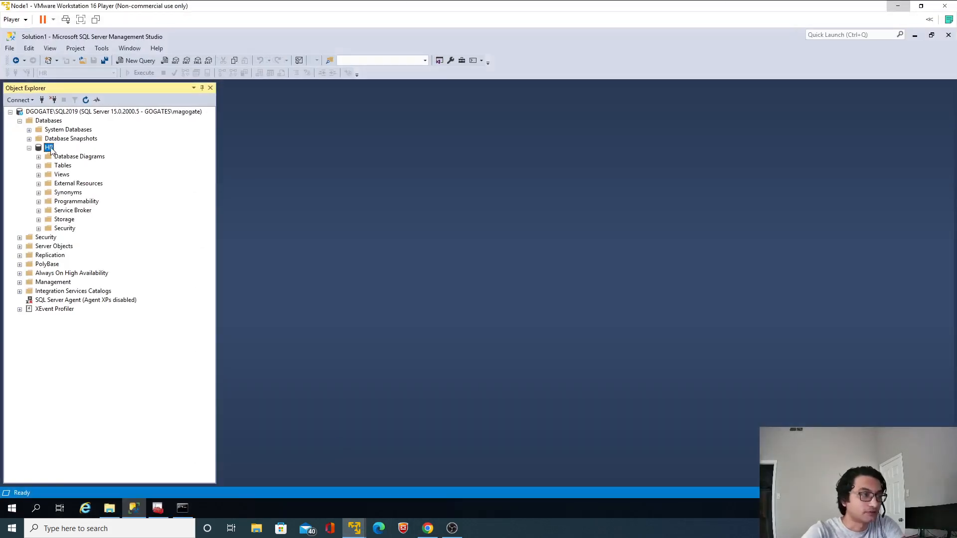
right_click(50, 148)
mouse_move(113, 190)
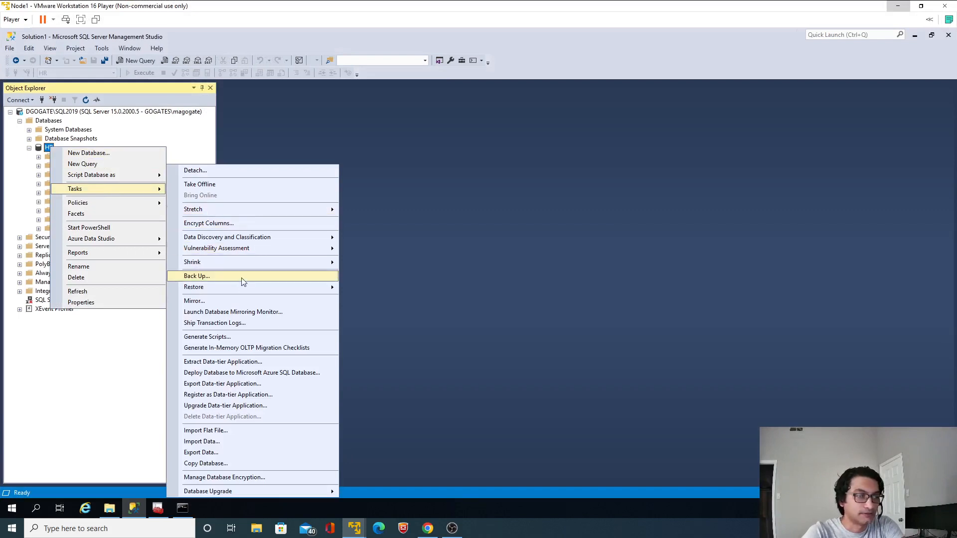
left_click(231, 301)
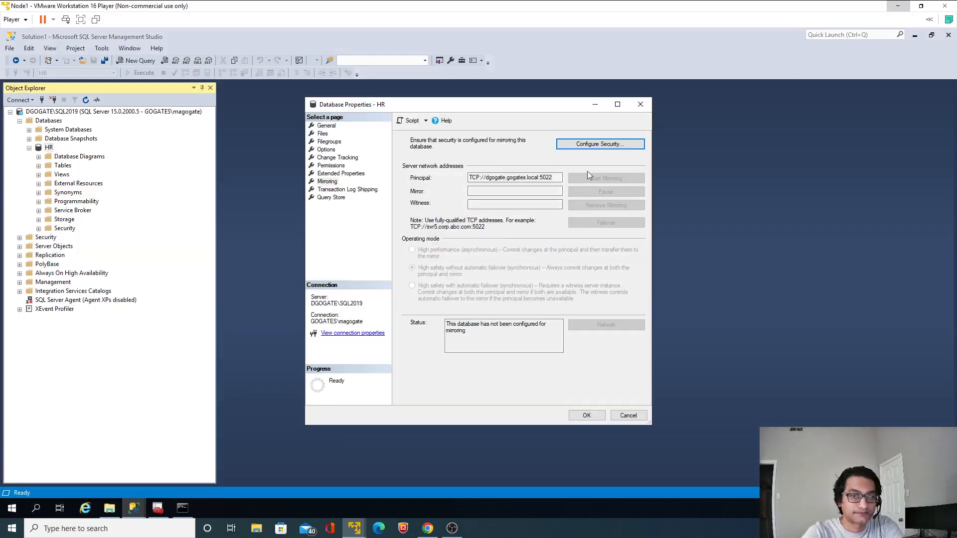
Start the mirroring security configuration for HR without a witness server, keeping the principal's listener port 5022 and the Mirroring endpoint
left_click(596, 144)
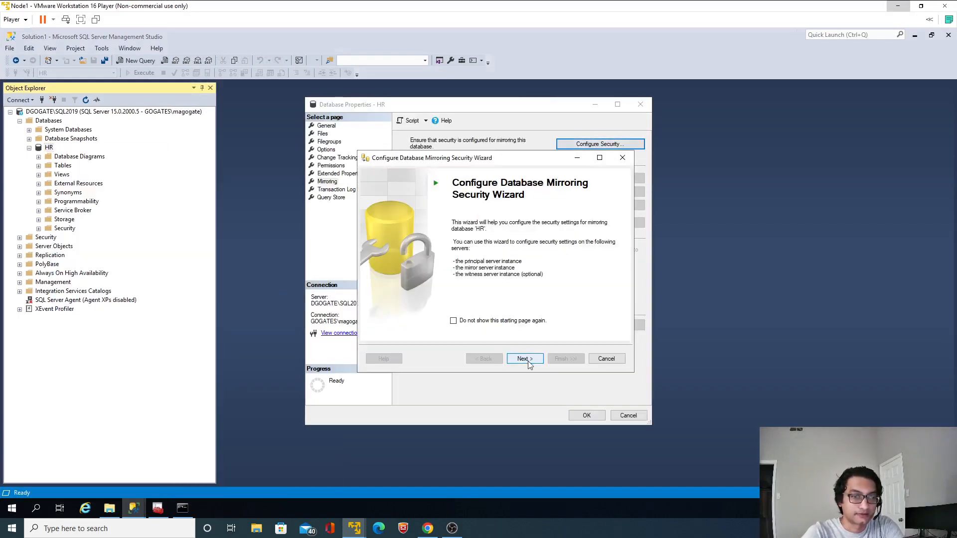
left_click(528, 362)
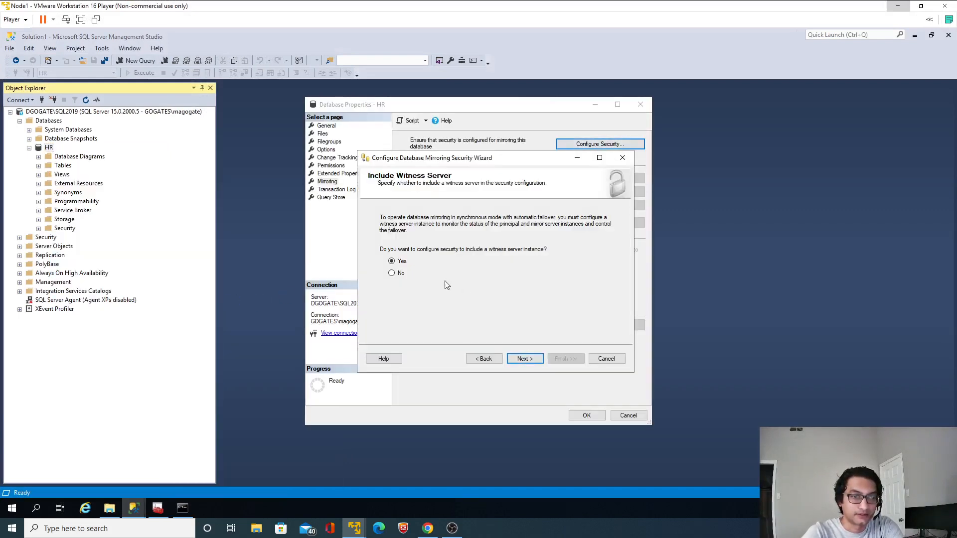
left_click(525, 359)
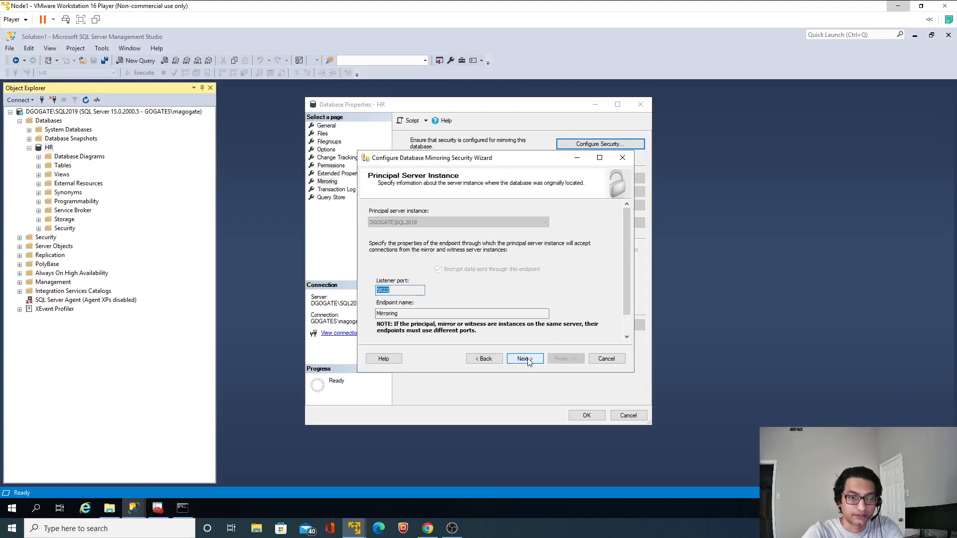
left_click(525, 358)
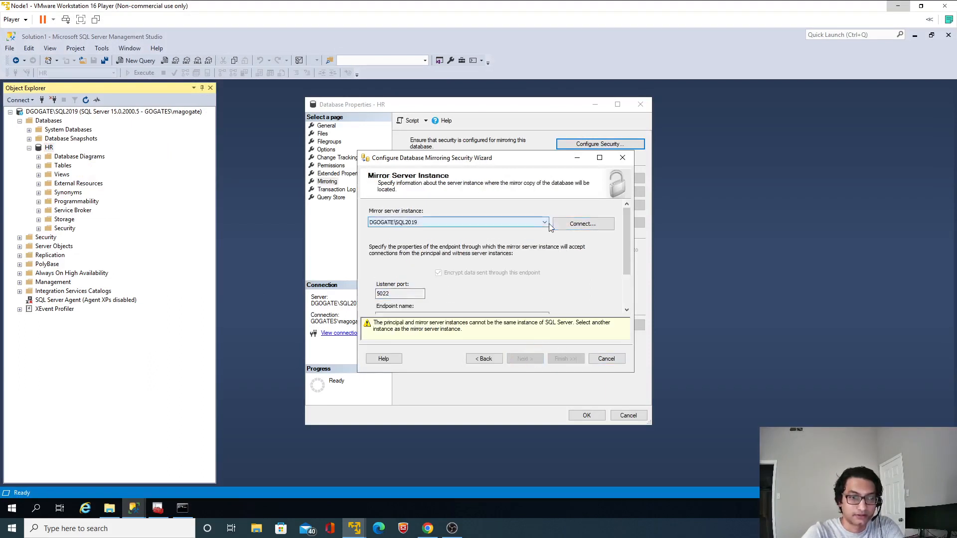
Choose GOGATE-MIRROR-1\SQLSERVERMIRROR as the mirror server instance and connect to it with Windows Authentication
left_click(439, 222)
left_click(438, 238)
left_click(583, 227)
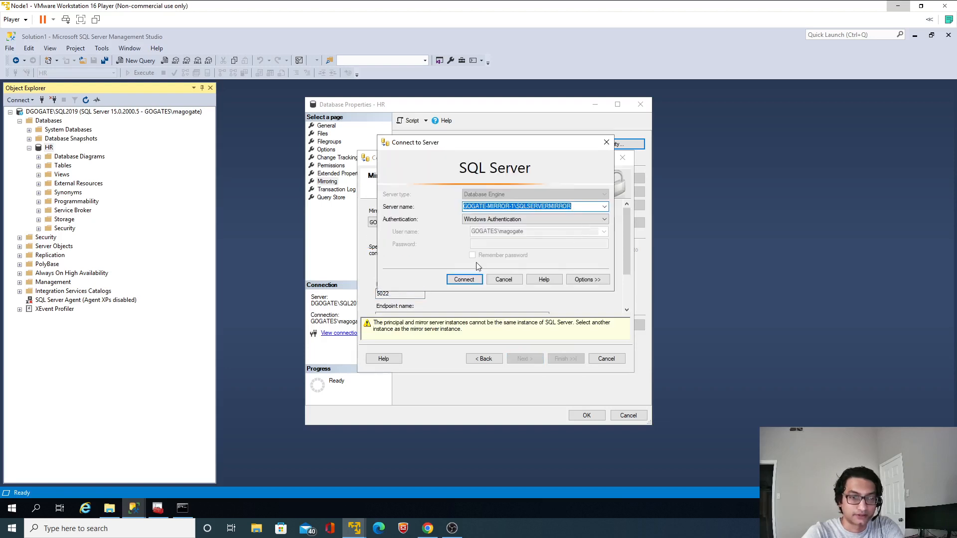
left_click(464, 279)
left_click(524, 359)
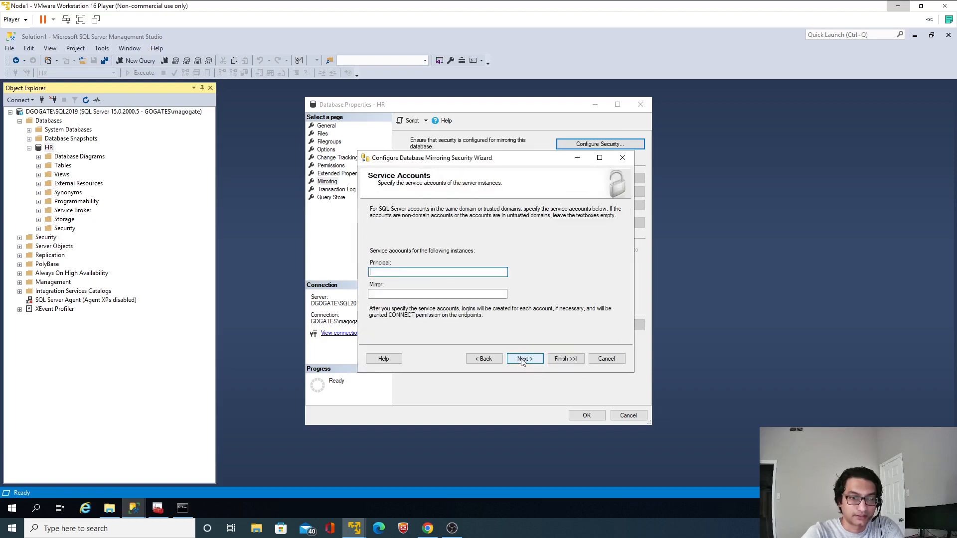
Leave the service accounts empty, finish configuring the endpoints and start mirroring HR
left_click(522, 359)
left_click(562, 359)
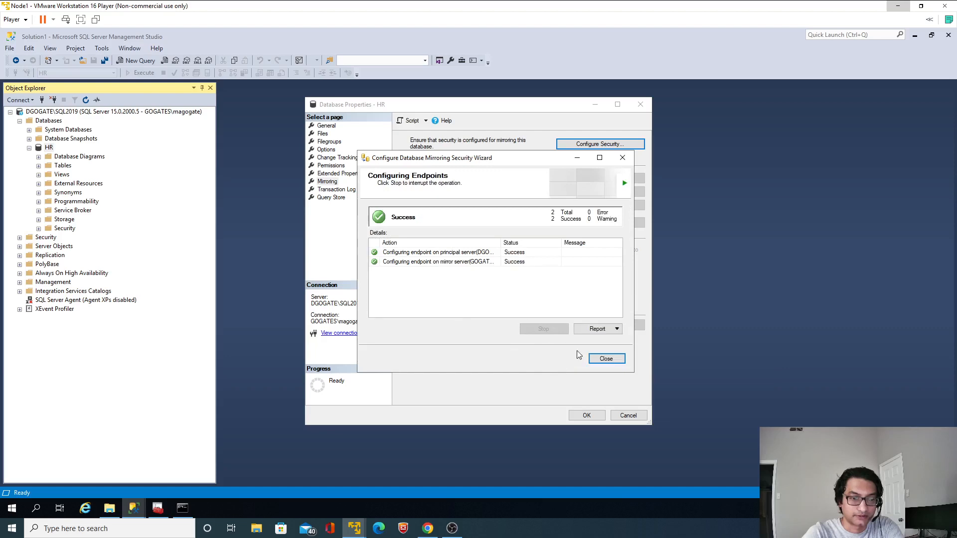
left_click(607, 358)
left_click(527, 314)
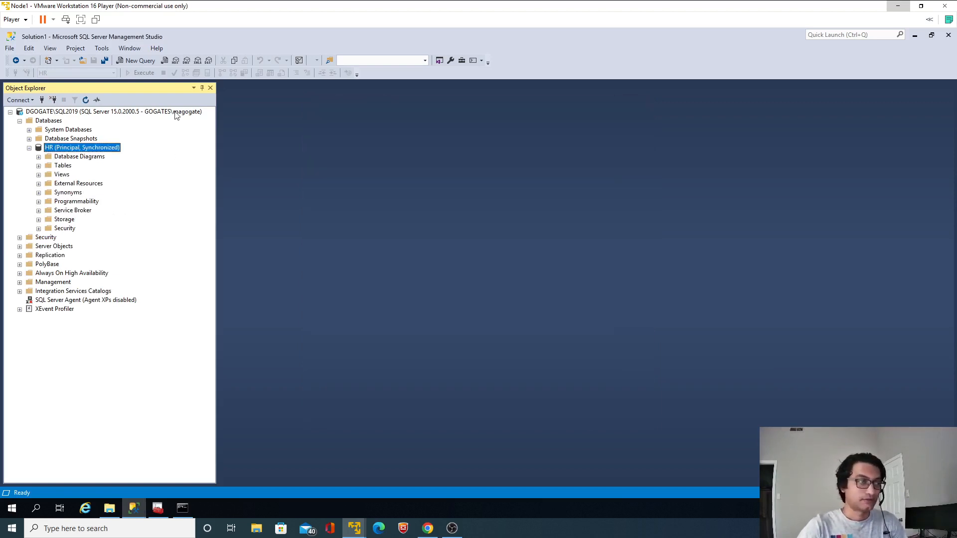
Open a new query on the principal's HR database and begin a SELECT * FROM statement
left_click(138, 62)
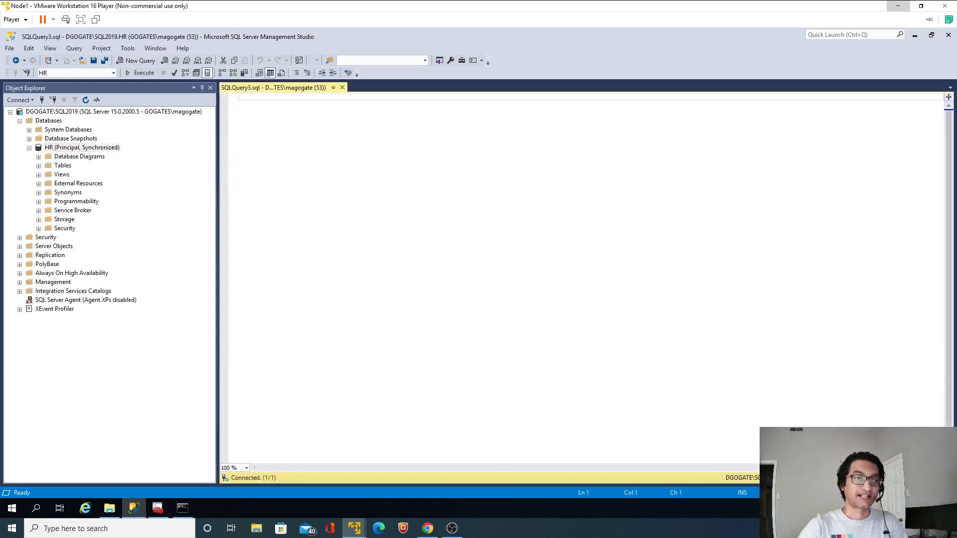
type("select")
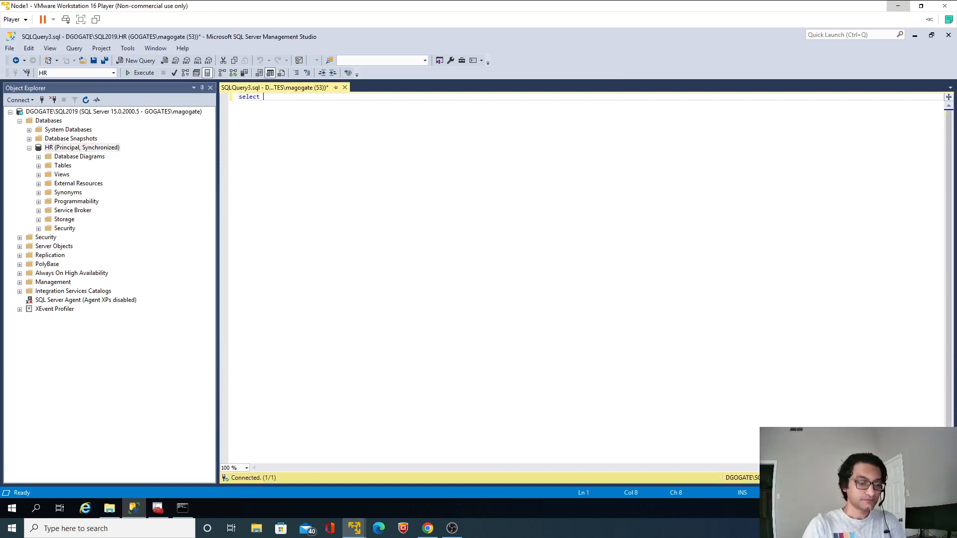
type(" *")
key("Return")
type("from h")
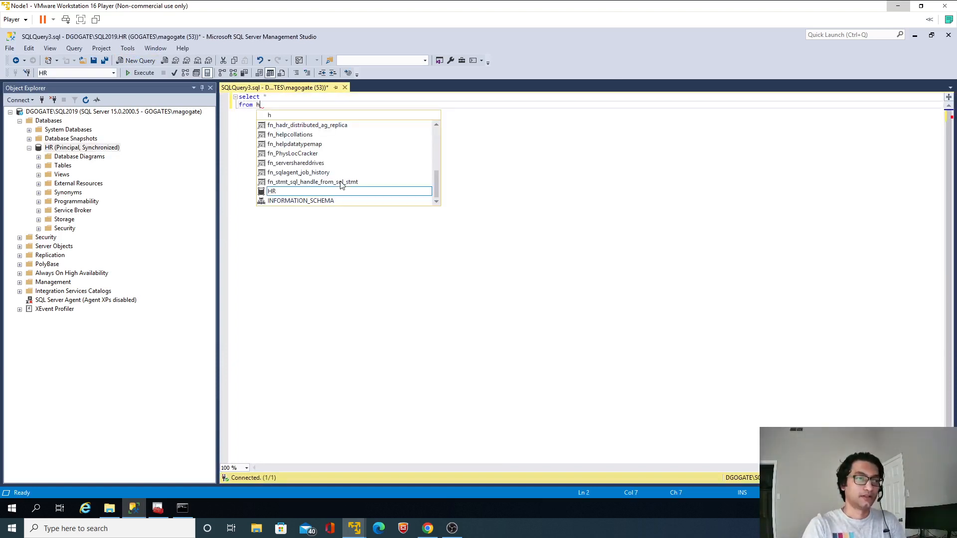
key("BackSpace")
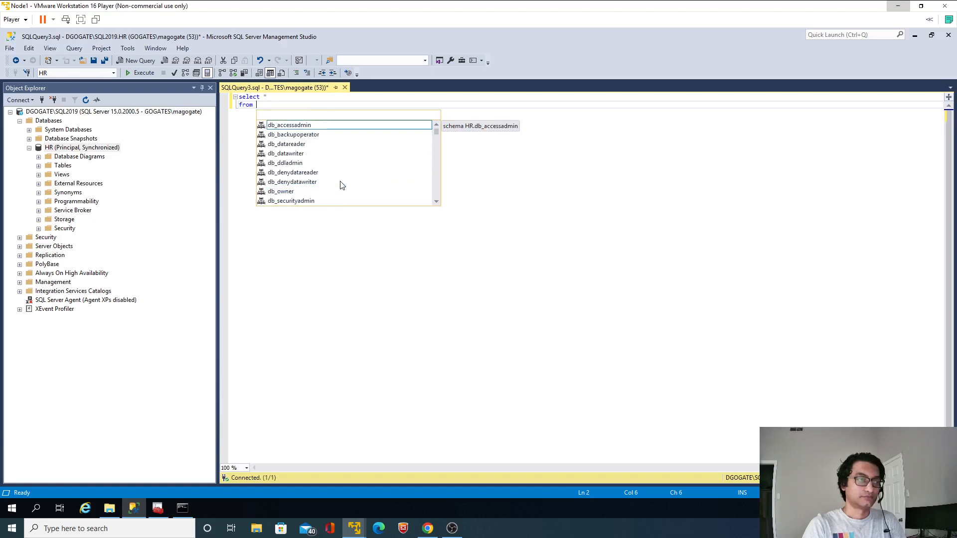
type("emp")
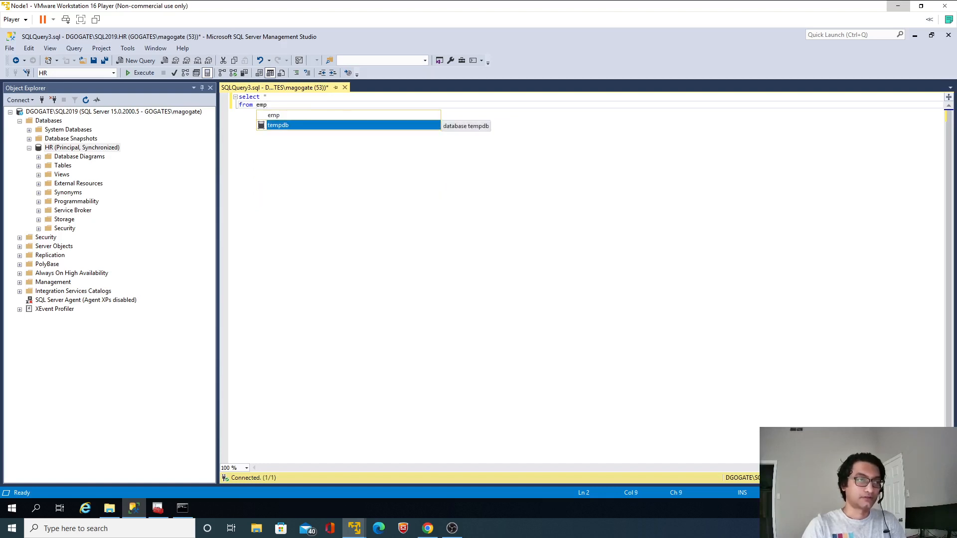
key("BackSpace")
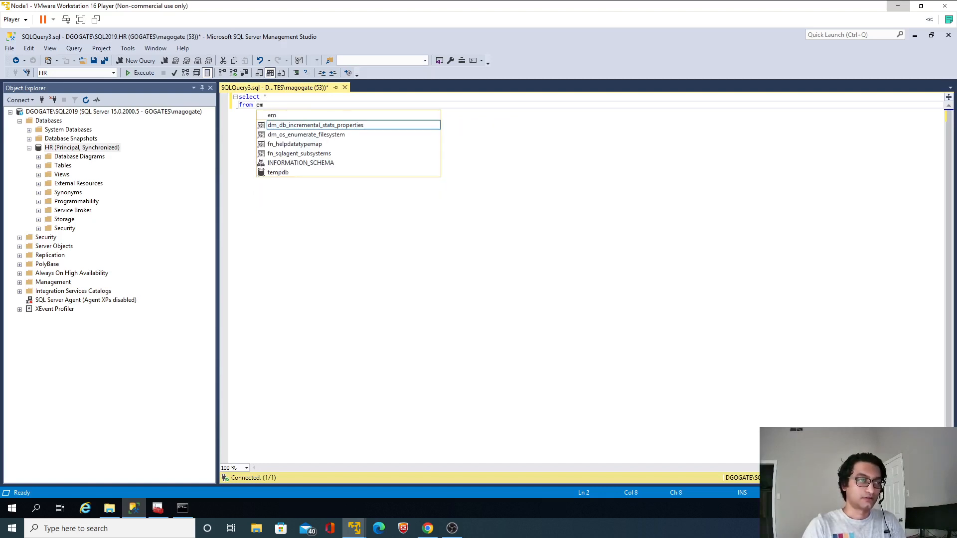
key("Escape")
Expand HR's tables, complete the SELECT statement with dbo.Employees and run it
left_click(39, 166)
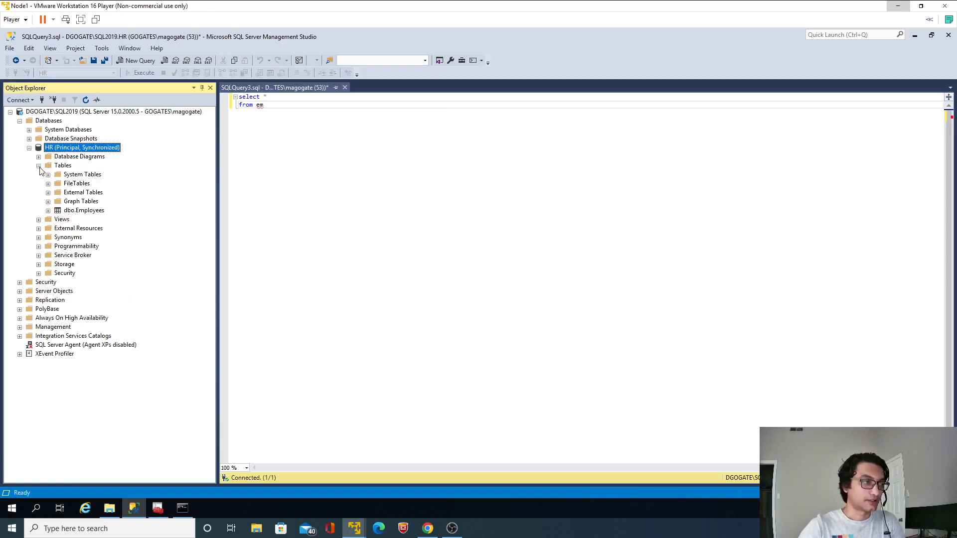
left_click(265, 105)
key("BackSpace")
key("BackSpace")
type("dbo.Emplo")
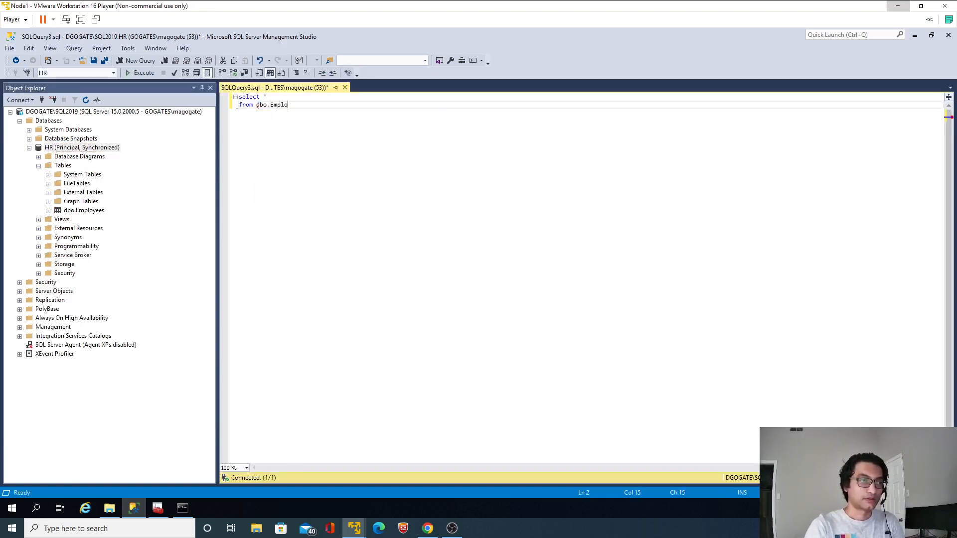
type("yees")
key("ctrl+a")
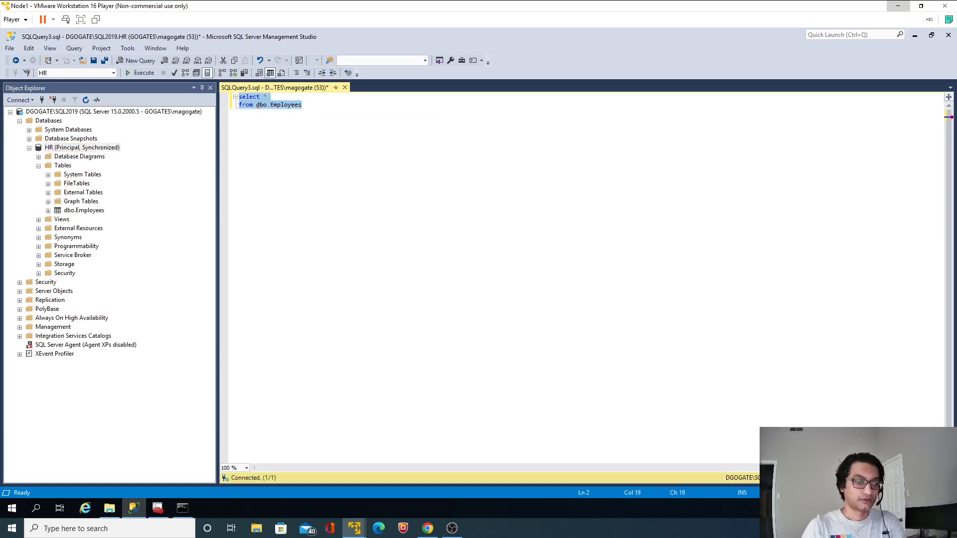
key("F5")
Begin an INSERT INTO dbo.Employees statement for the id and name columns below the SELECT query
key("Right")
key("ctrl+shift+Left")
key("ctrl+shift+Left")
key("ctrl+shift+Left")
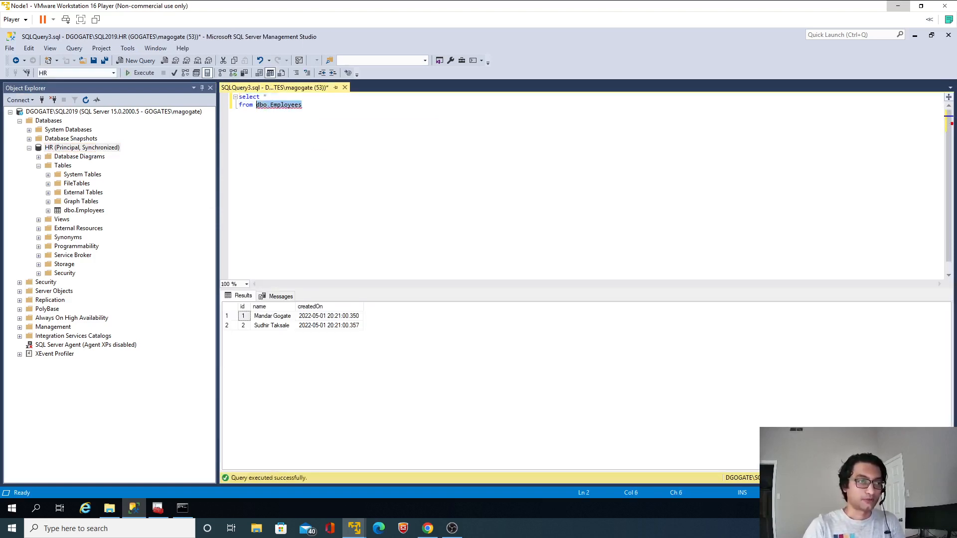
key("End")
key("Return")
key("Return")
key("Return")
type("inse")
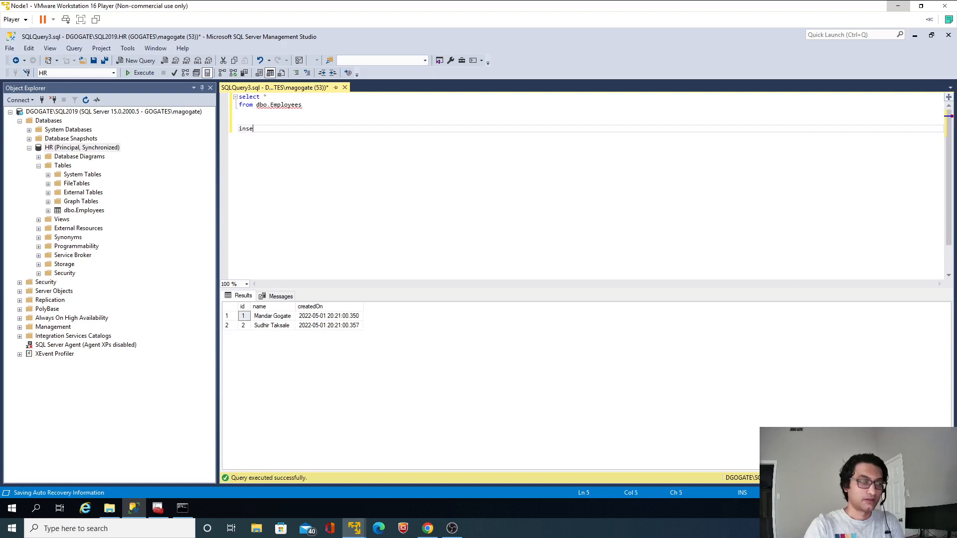
type("rt into dbo.Employees(")
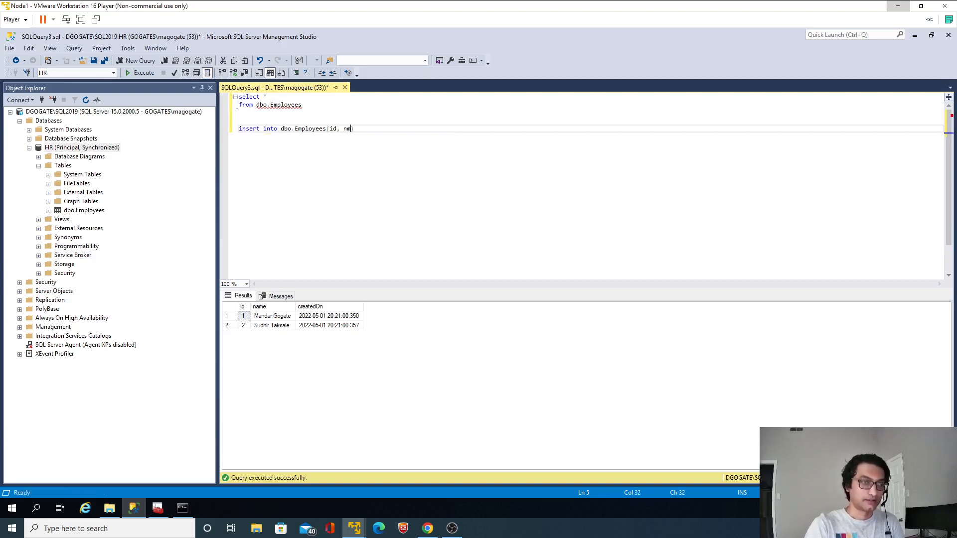
type("id, name)")
key("Return")
type("va")
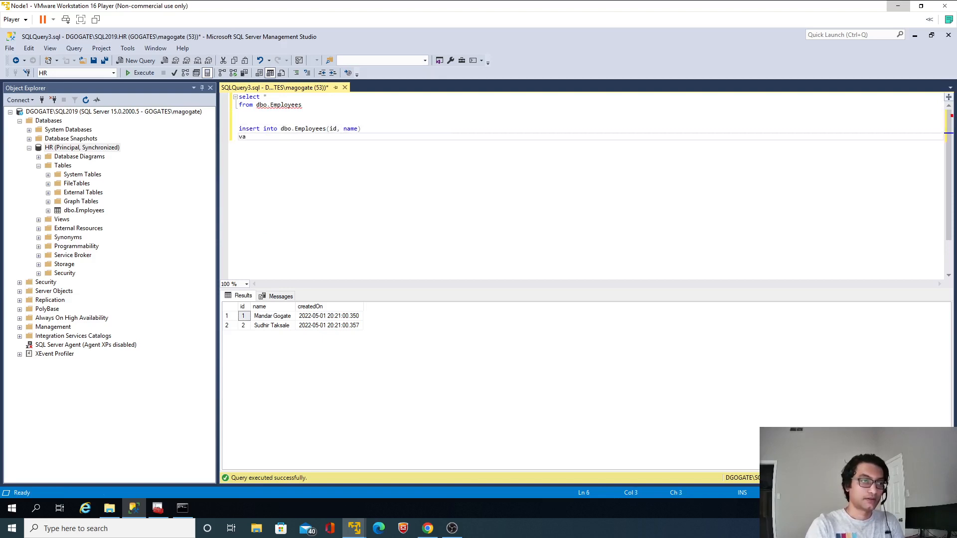
type("lues(")
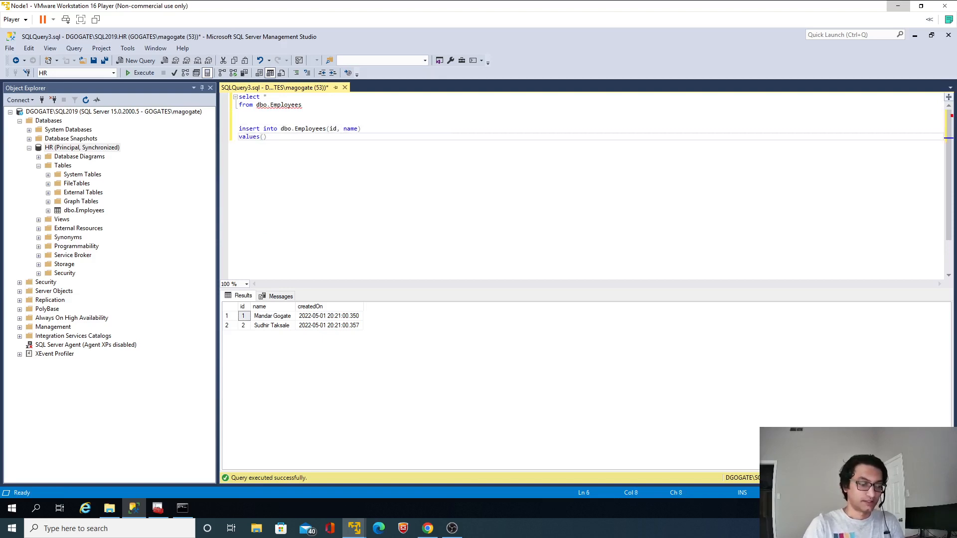
type("3")
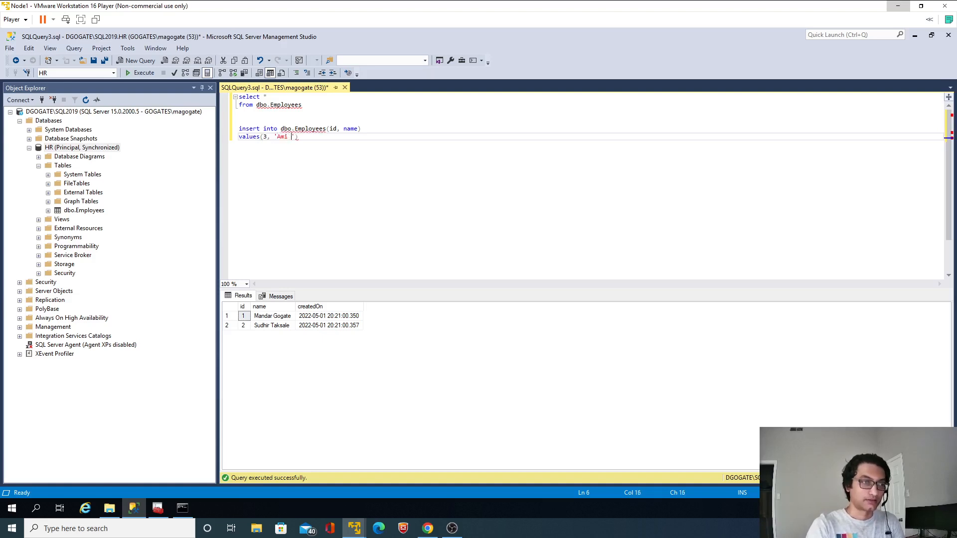
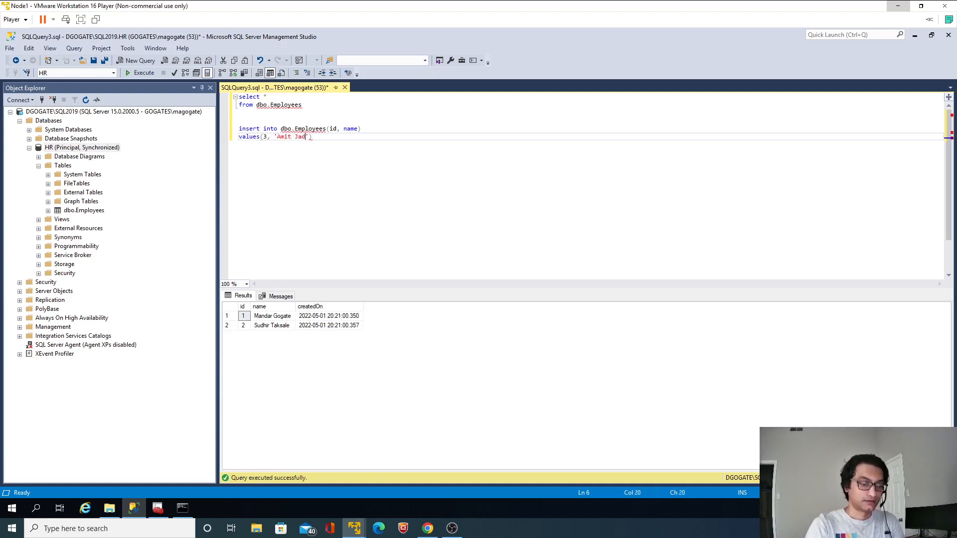
Complete the INSERT with id 3 and the employee's full name as values, and run only that statement
key("End")
key("shift+Up")
key("shift+Home")
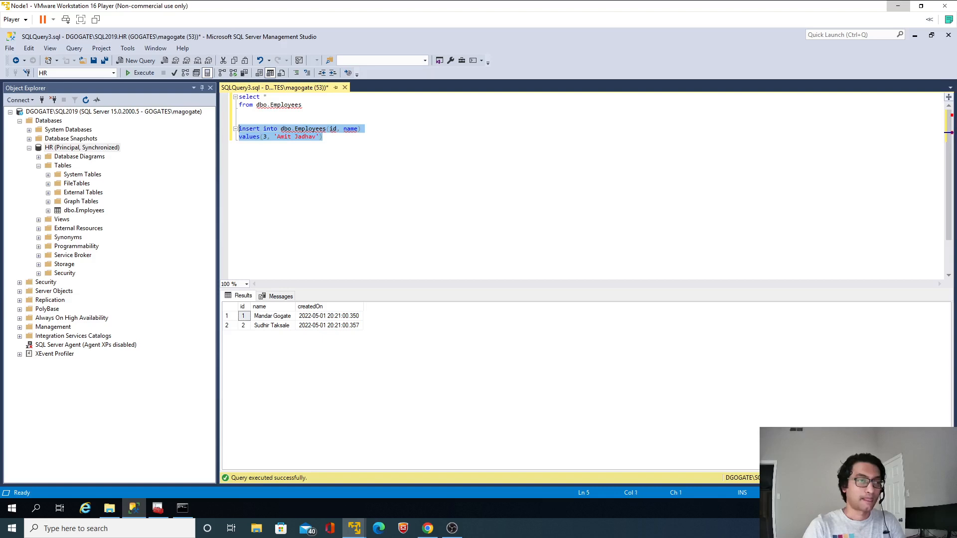
key("F5")
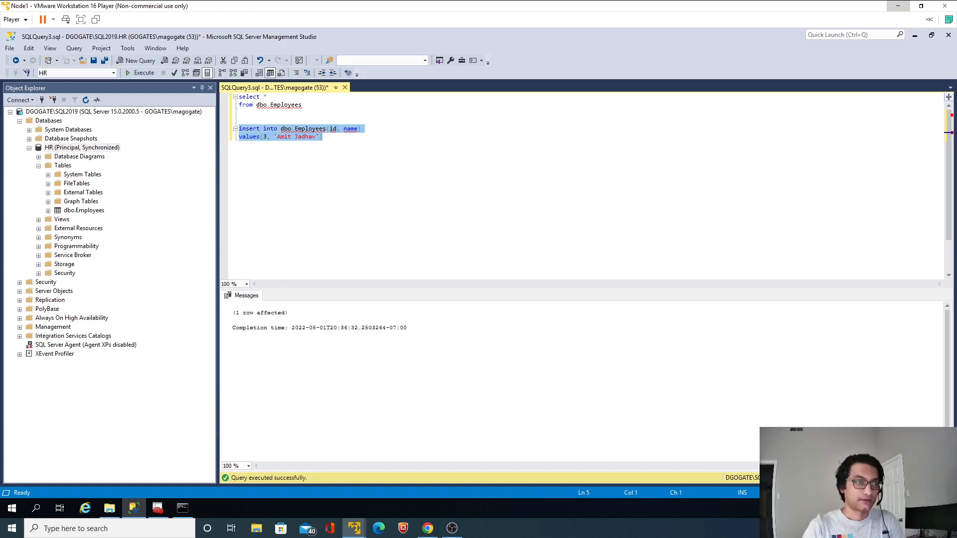
Rerun only the SELECT on dbo.Employees to check the table's rows after the insert
key("Up")
key("shift+Up")
key("shift+Up")
key("shift+Up")
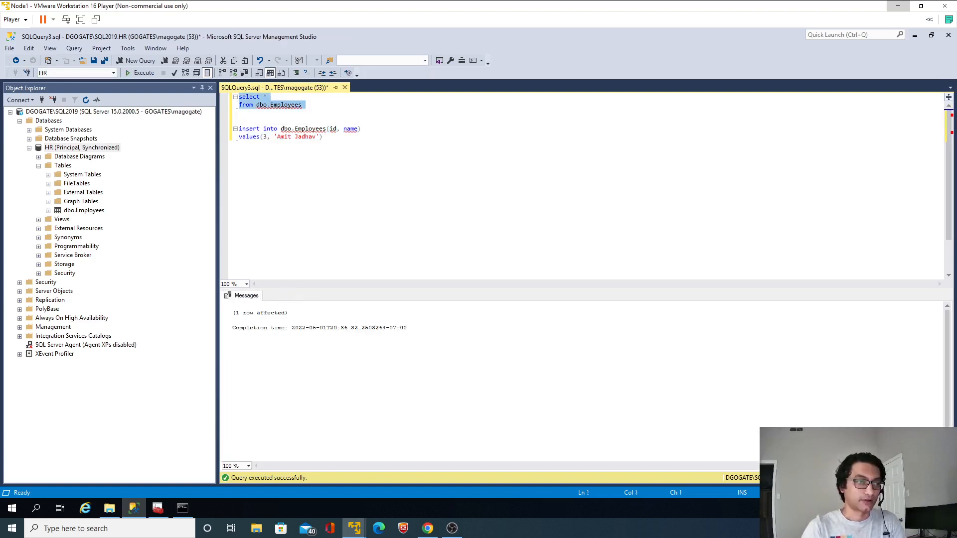
key("F5")
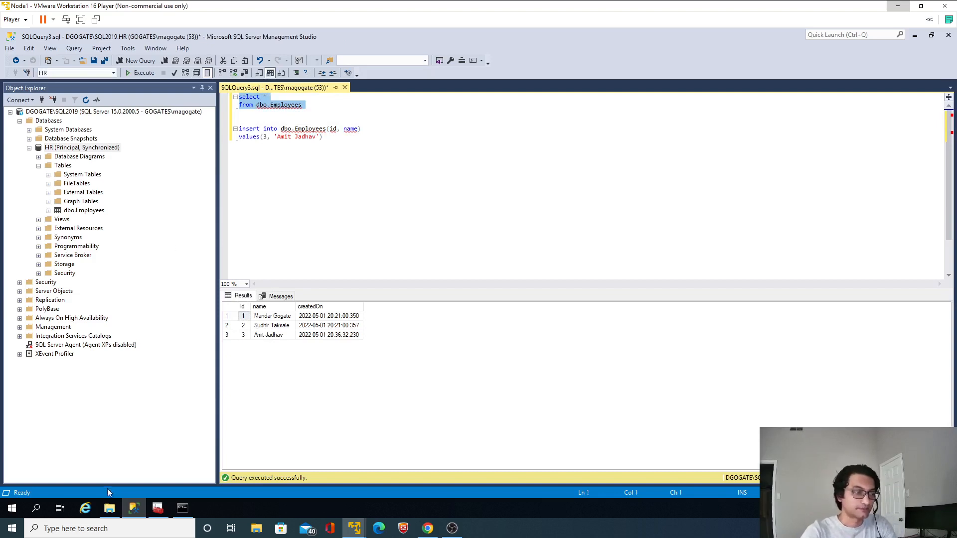
Switch to SQL Server Configuration Manager and stop the SQL Server (SQL2019) service
left_click(109, 508)
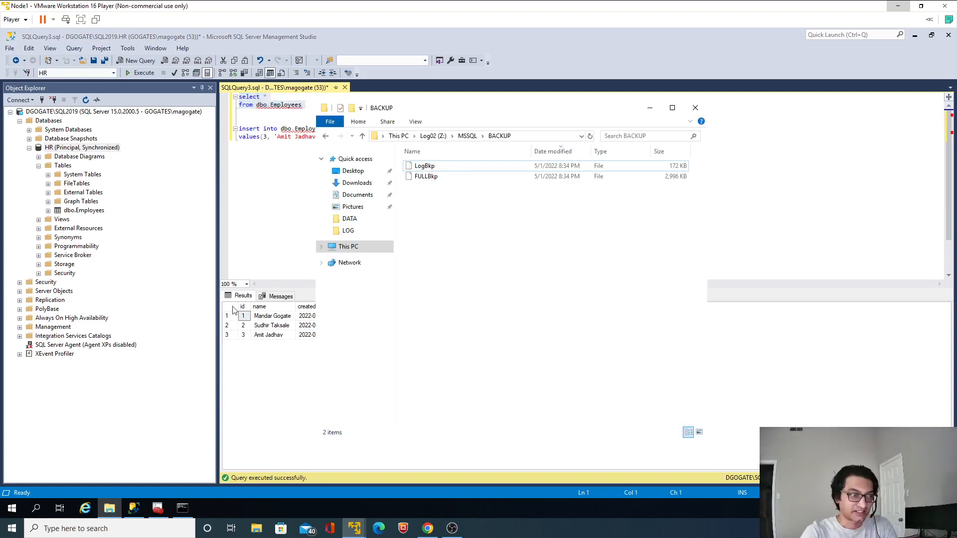
left_click(165, 496)
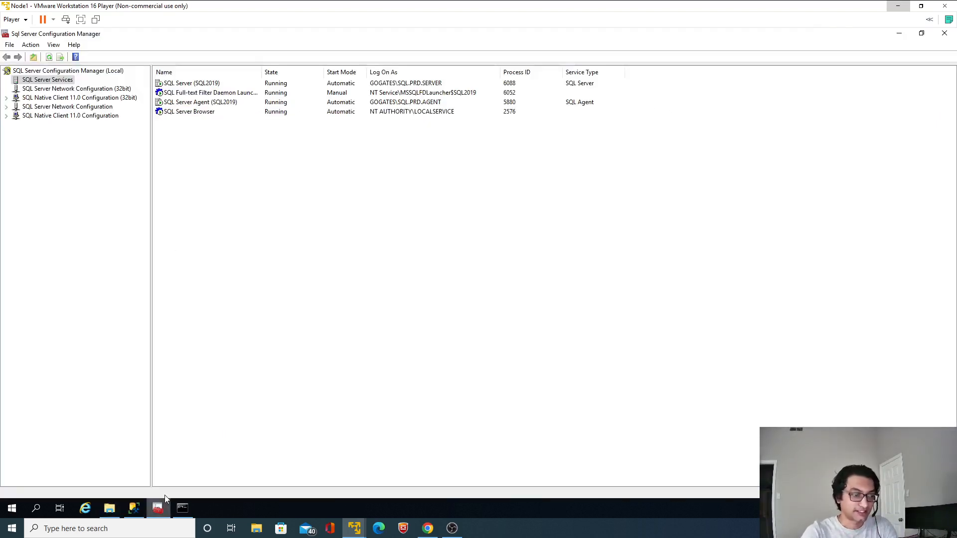
left_click(202, 86)
right_click(202, 85)
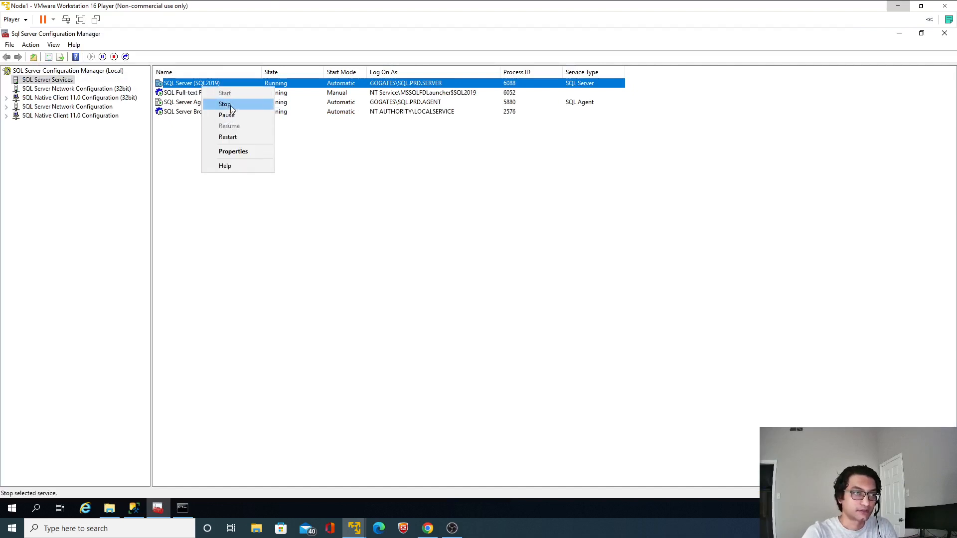
left_click(227, 105)
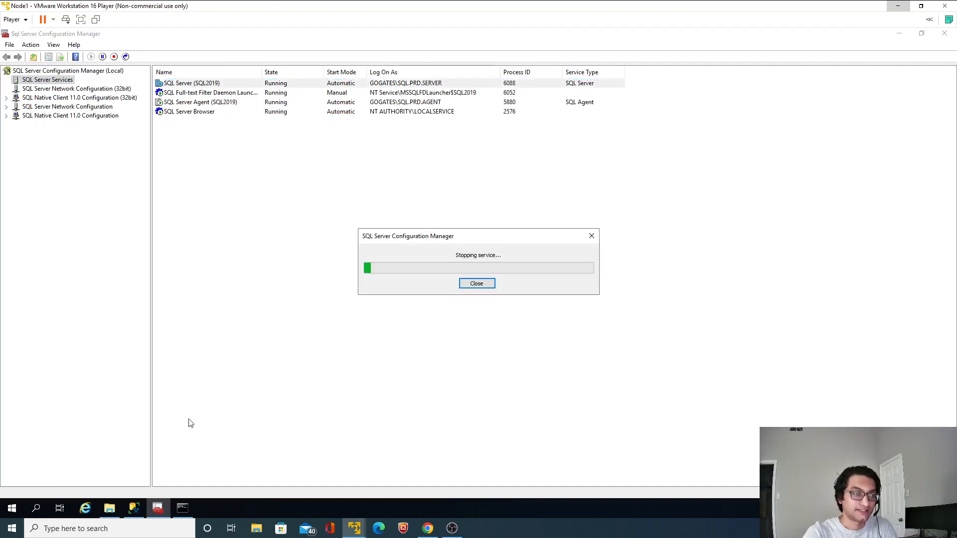
Browse to the MSSQL\DATA folder on the Data02 (Y:) drive in File Explorer while the service is stopping
left_click(109, 508)
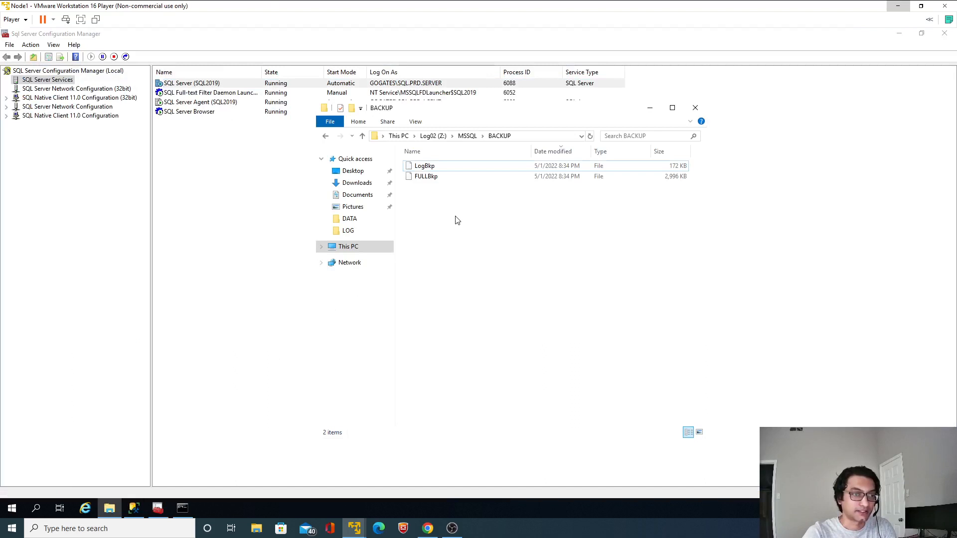
left_click(349, 248)
double_click(576, 324)
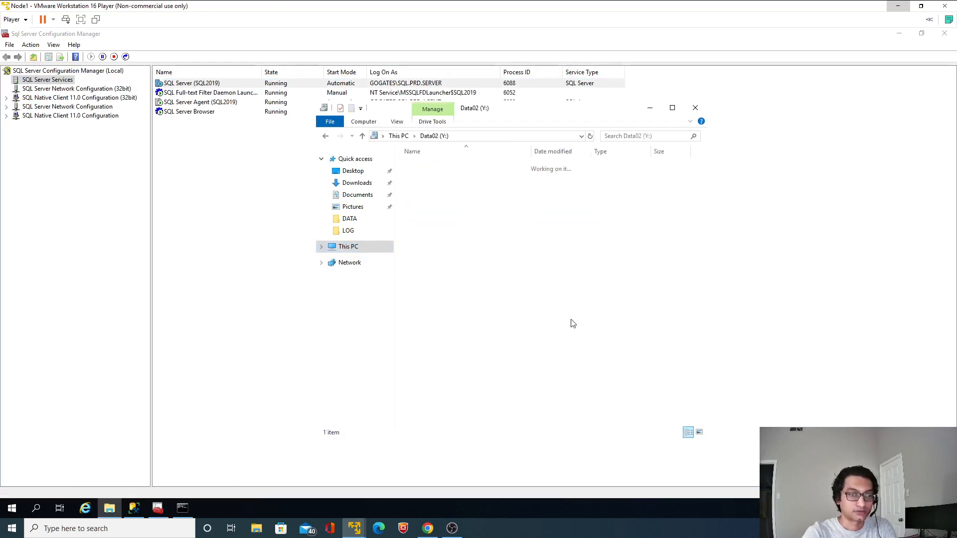
double_click(432, 170)
double_click(432, 168)
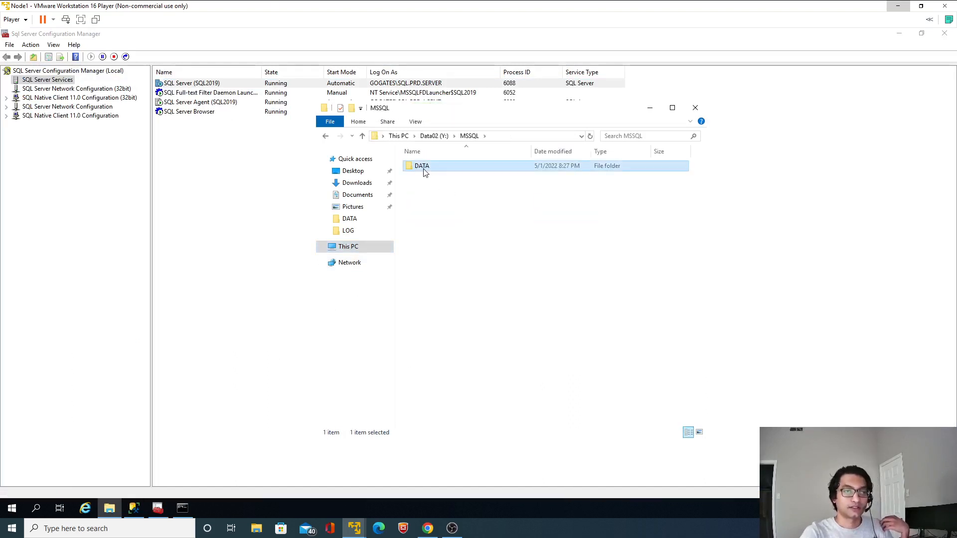
Try to delete the master database file from the DATA folder
left_click(425, 179)
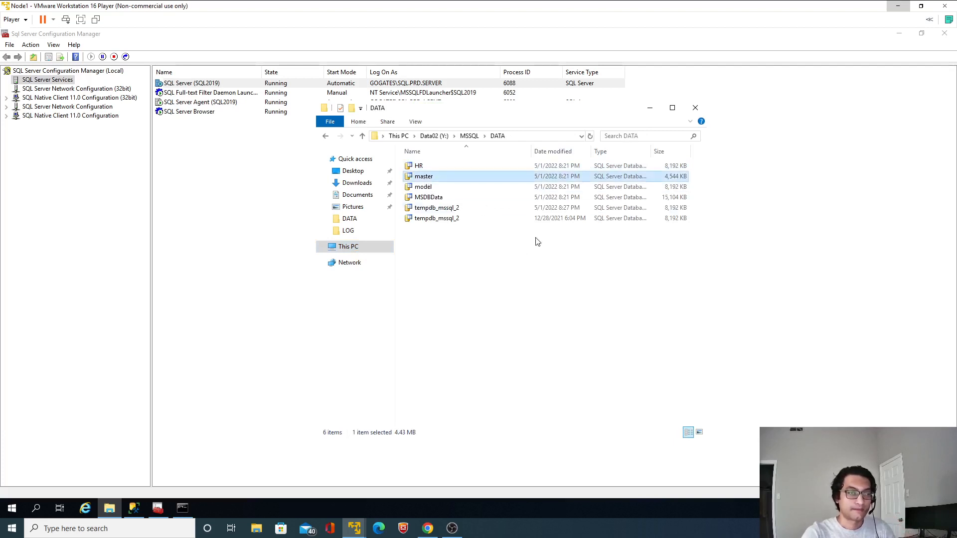
key("Delete")
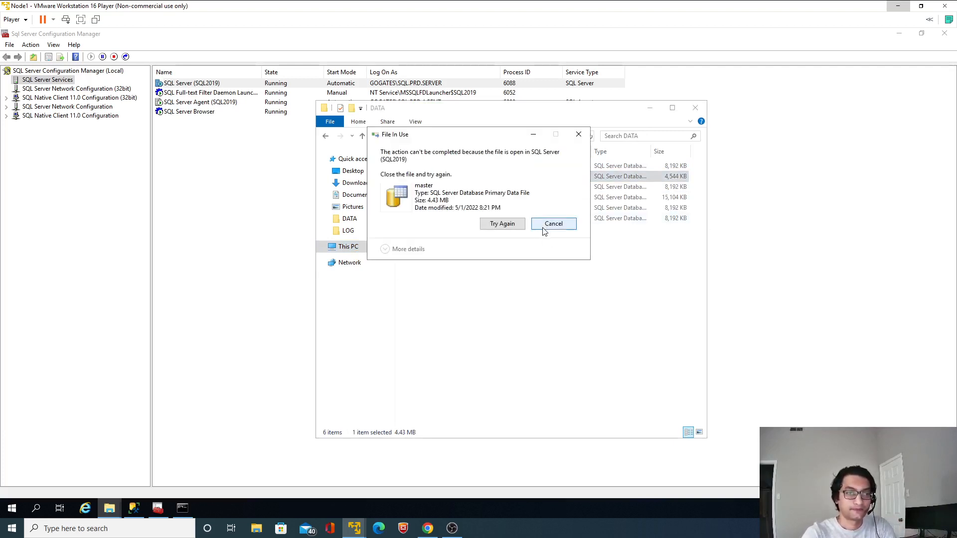
left_click(545, 228)
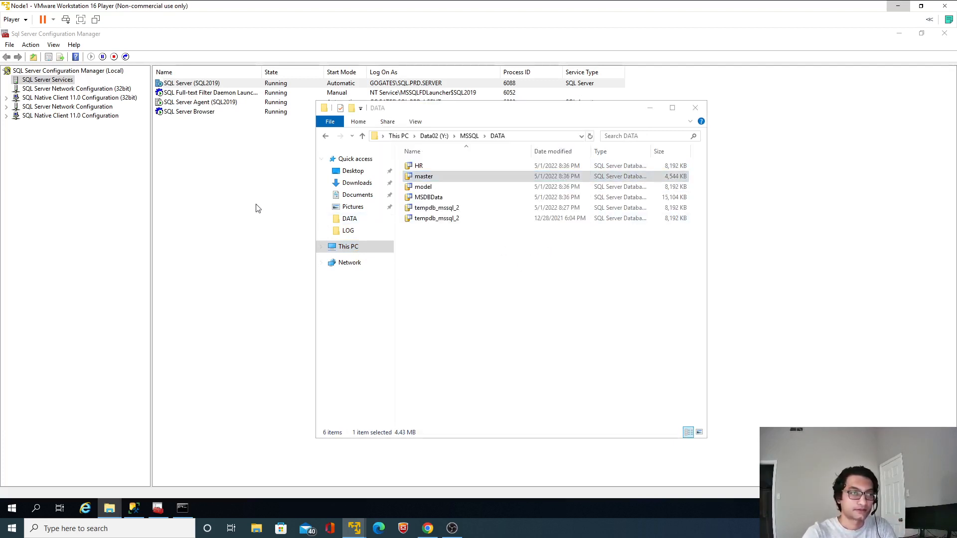
Check that the SQL Server service is stopped and delete the master database file from the DATA folder
left_click(651, 110)
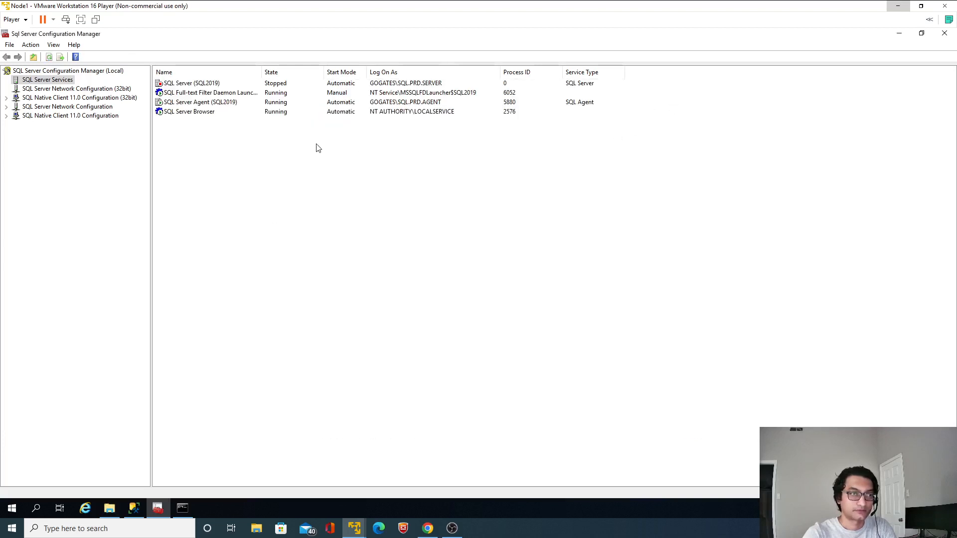
key("alt+Tab")
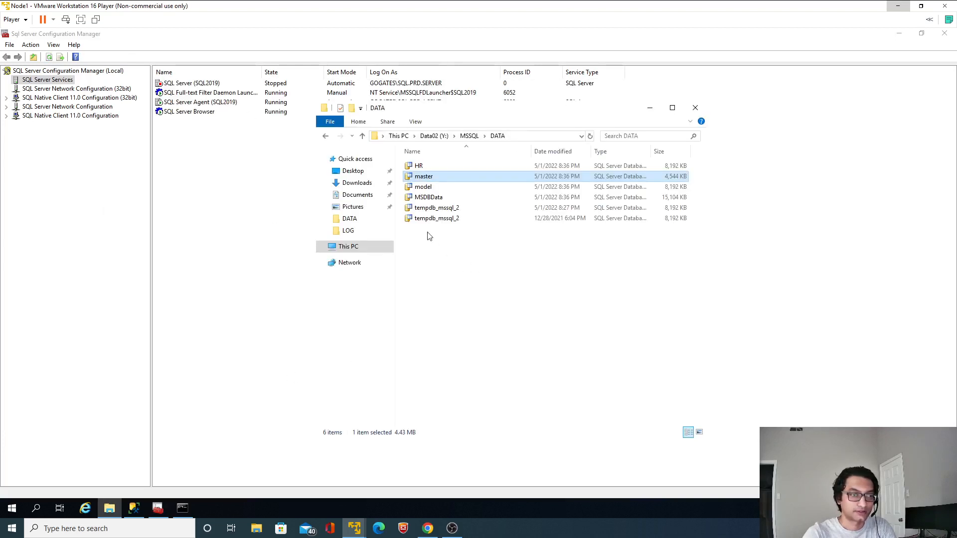
key("Delete")
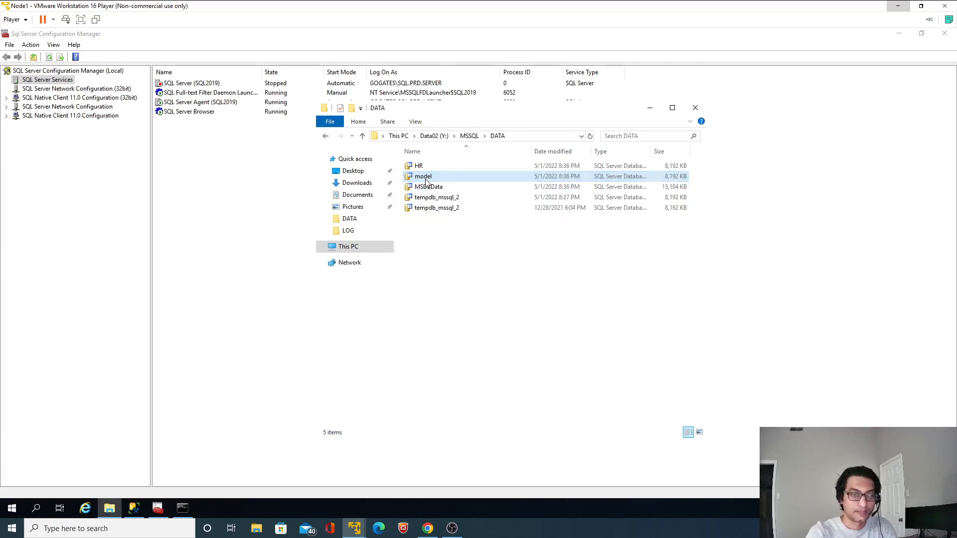
left_click(206, 199)
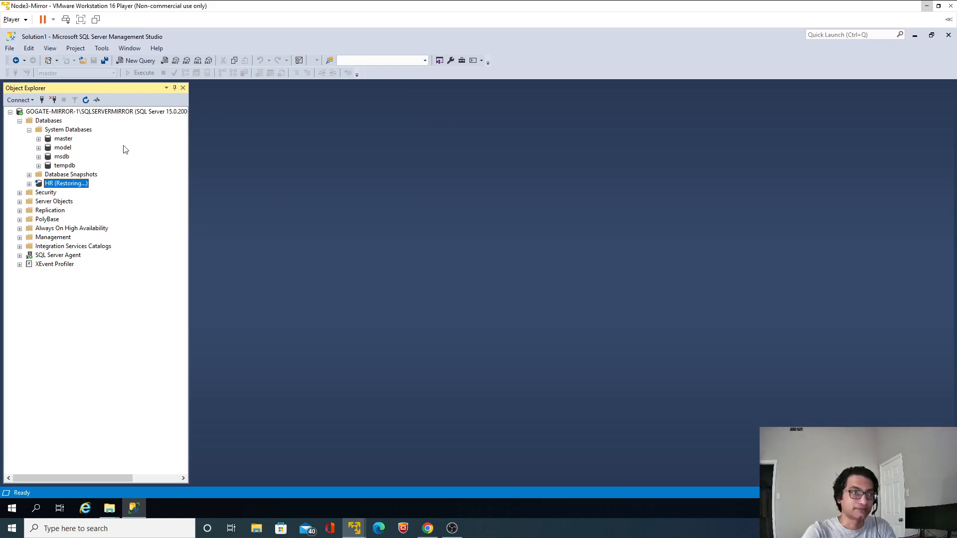
Copy ALTER DATABASE HR SET PARTNER FORCE_SERVICE_ALLOW_DATA_LOSS from the README's Role Switching section in Chrome and return to the Node3-Mirror virtual machine
left_click(427, 530)
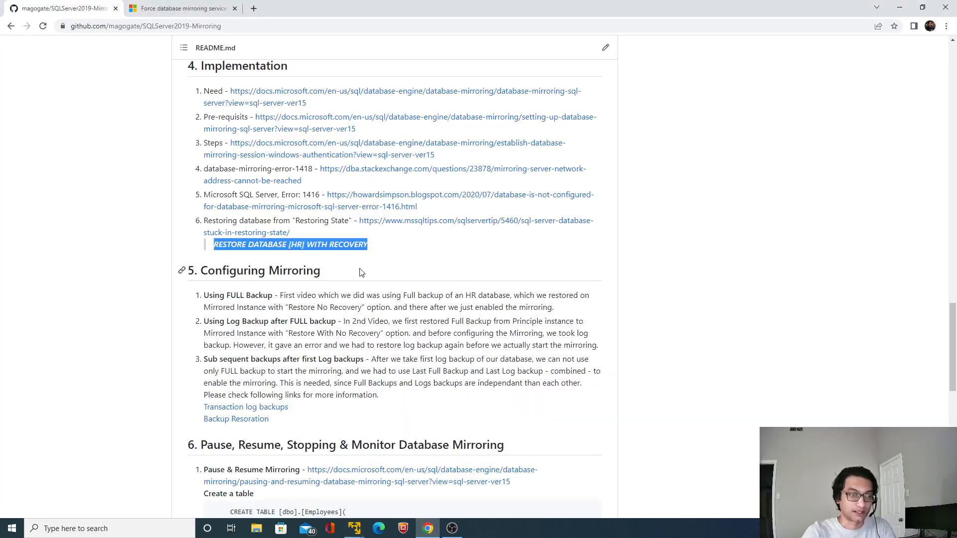
scroll(286, 327, "down", 12)
scroll(291, 327, "down", 1)
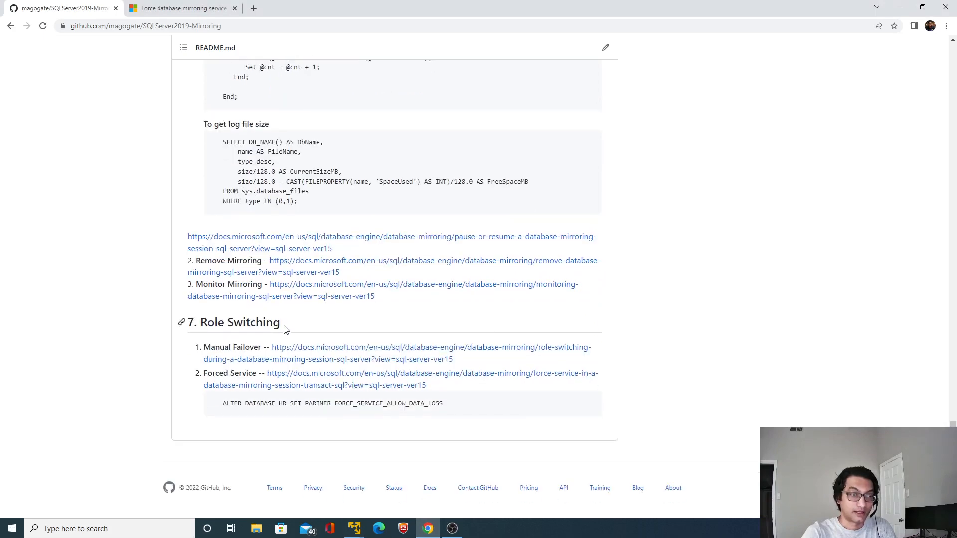
left_click_drag(222, 403, 440, 416)
key("ctrl+c")
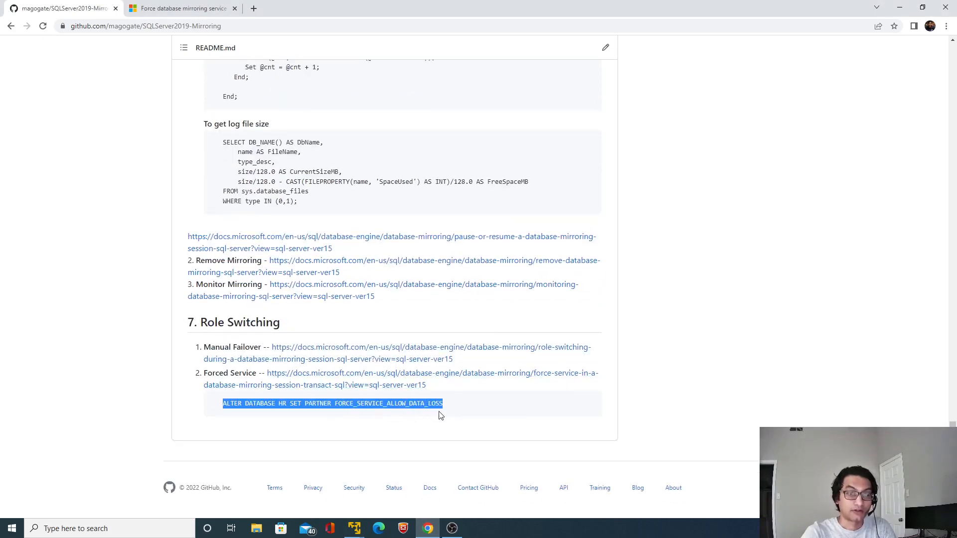
key("alt+Tab")
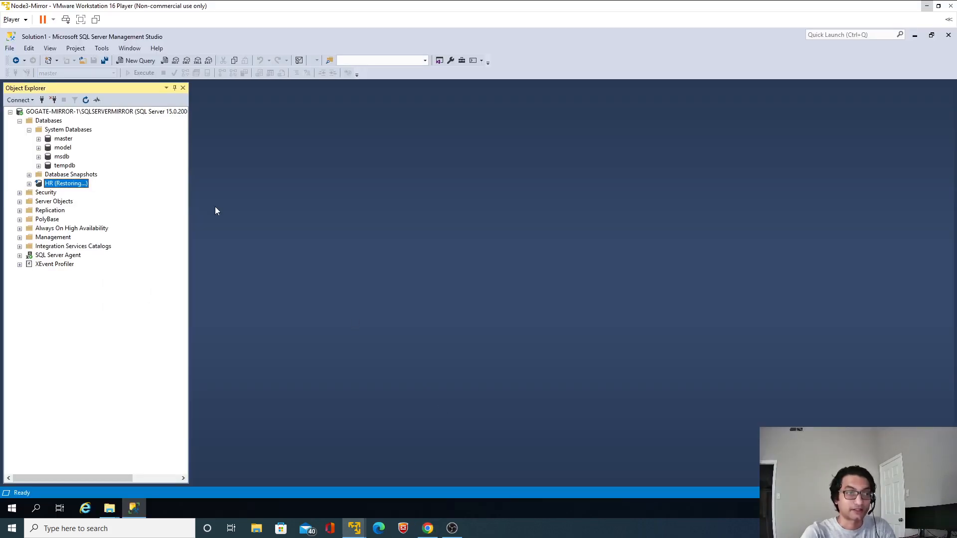
Open a new query against the master database on the mirror instance
left_click(138, 60)
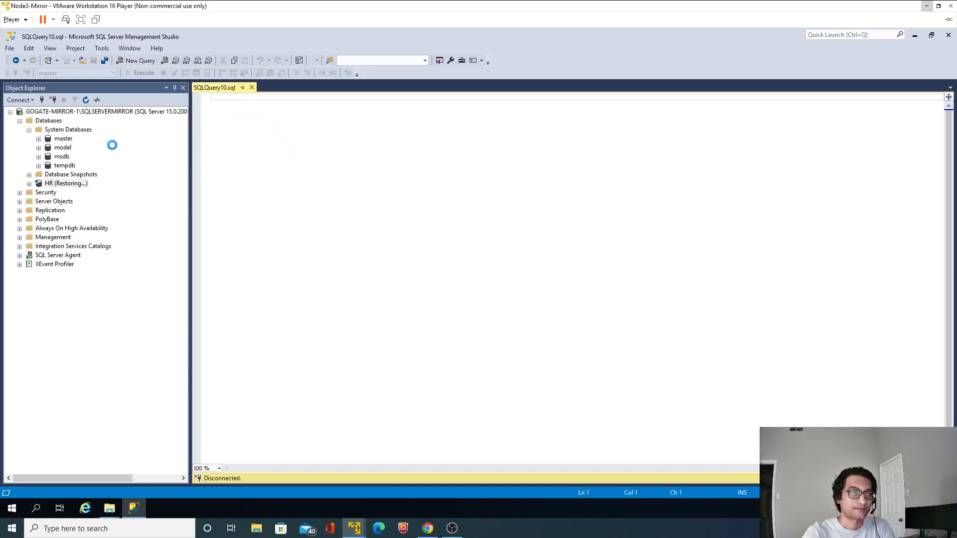
left_click(69, 139)
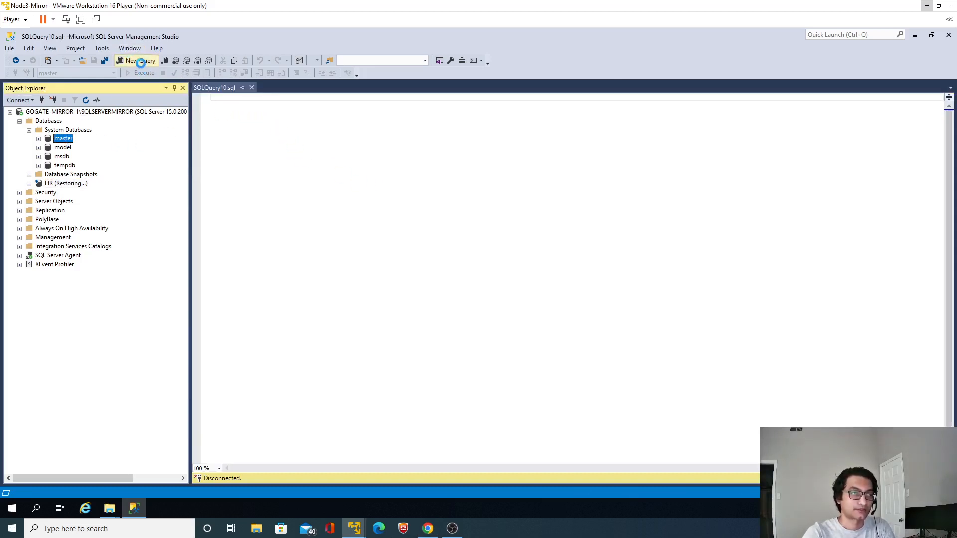
left_click(140, 60)
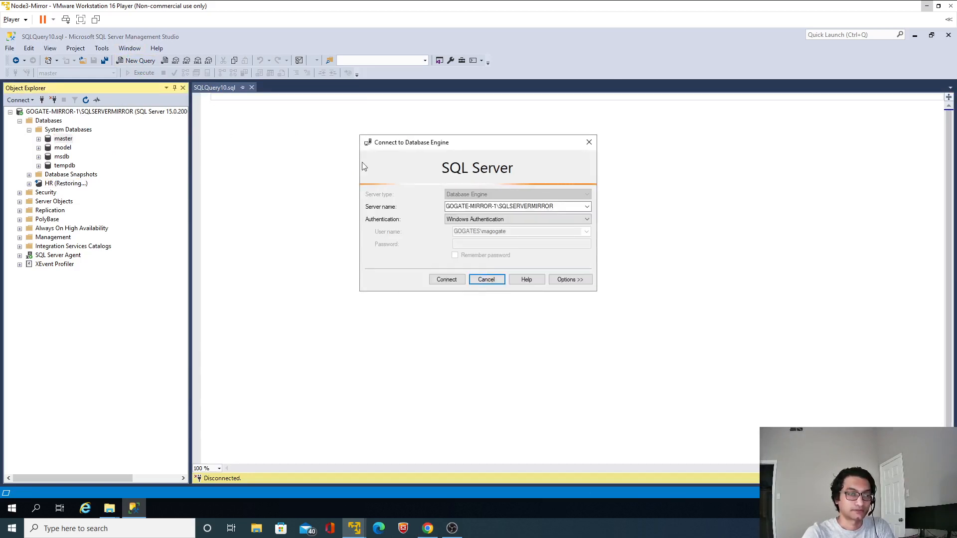
left_click(476, 279)
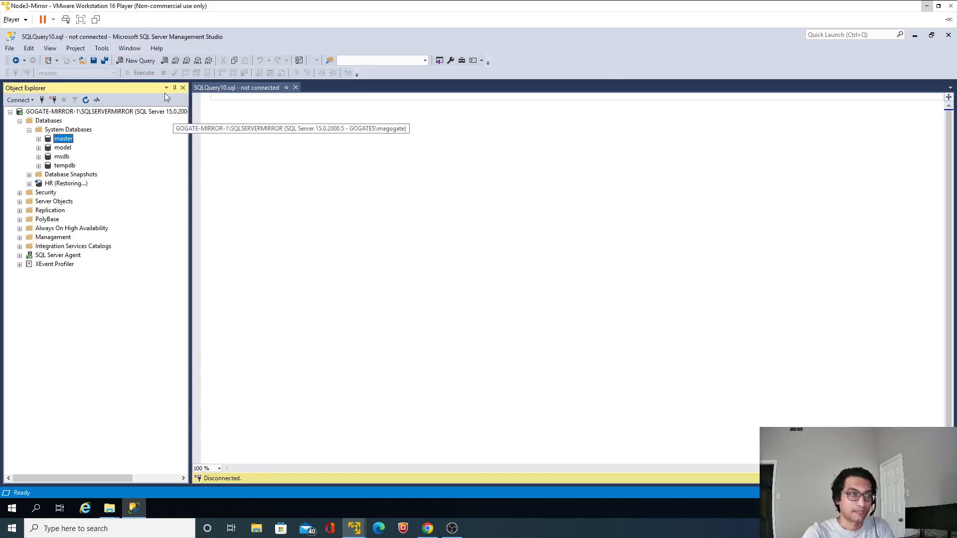
left_click(140, 61)
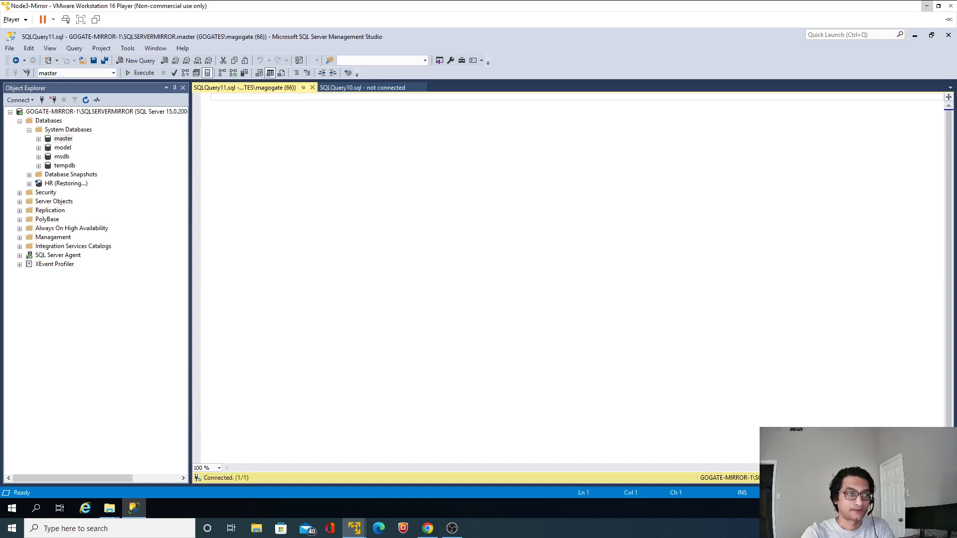
Paste and run ALTER DATABASE HR SET PARTNER FORCE_SERVICE_ALLOW_DATA_LOSS, and refresh the databases to check HR's role
key("ctrl+v")
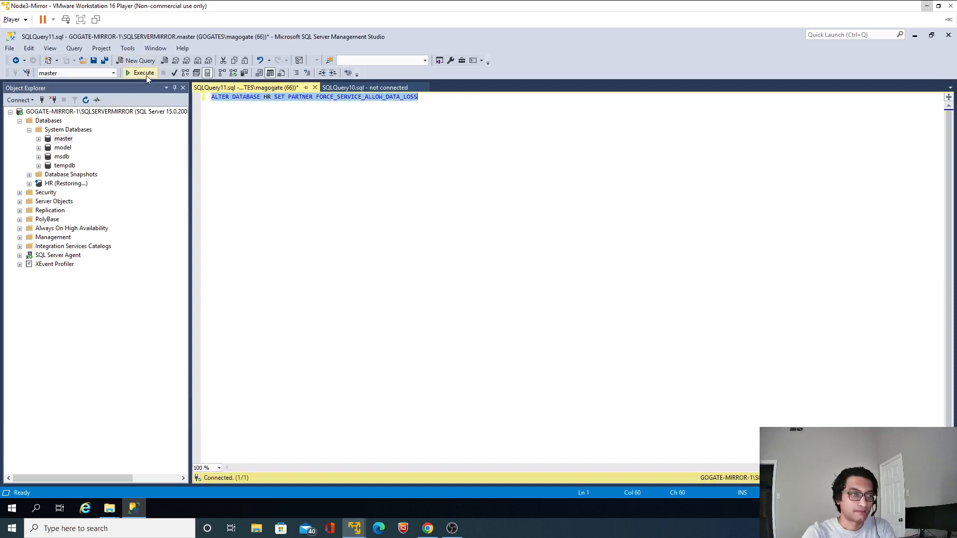
left_click(145, 74)
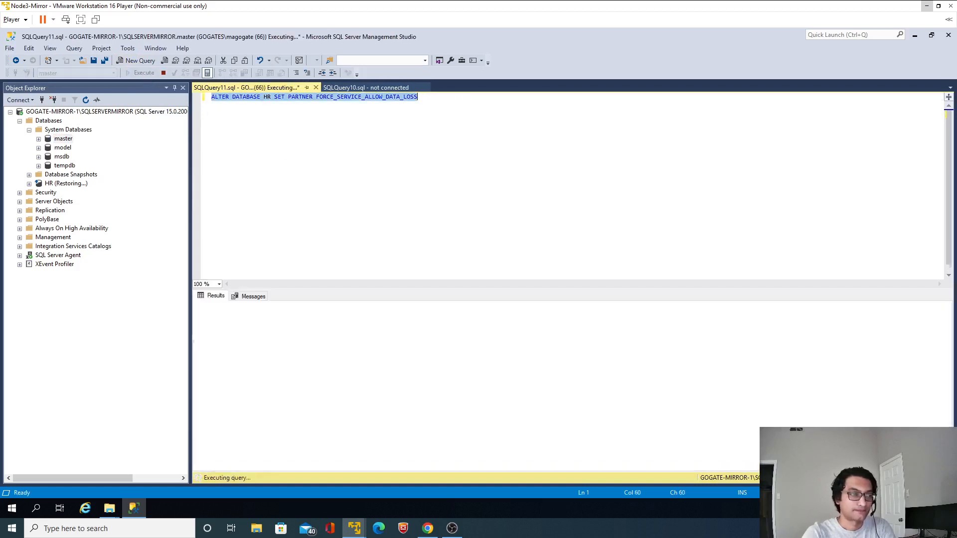
left_click(87, 101)
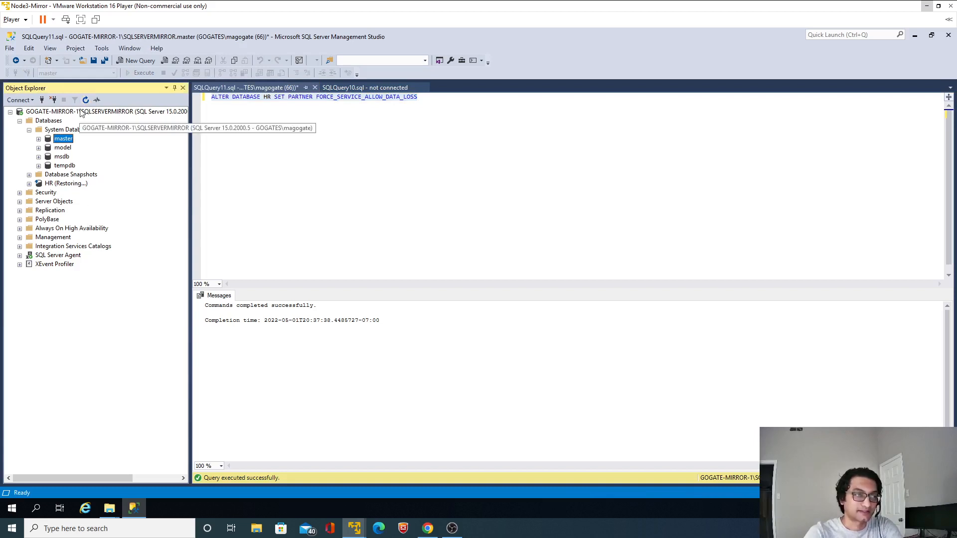
left_click(69, 184)
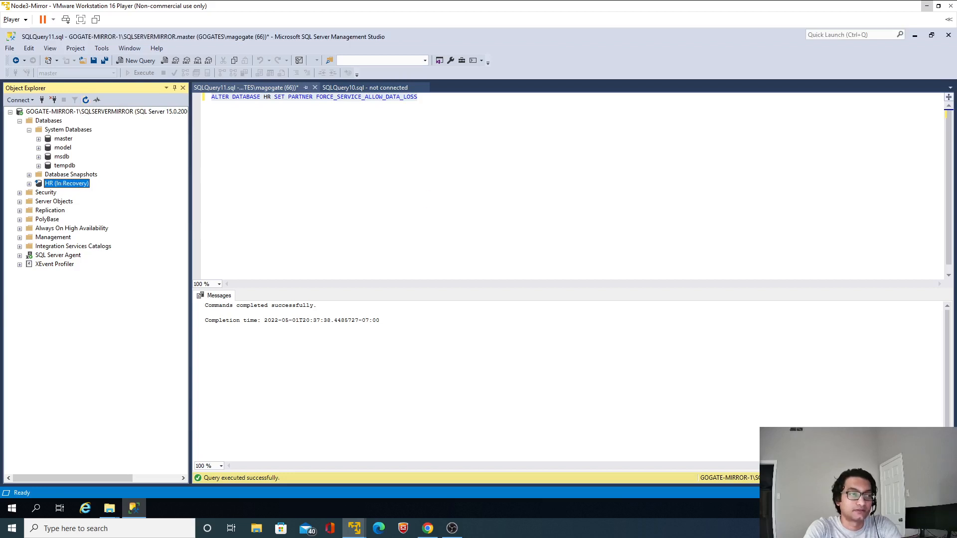
left_click(85, 99)
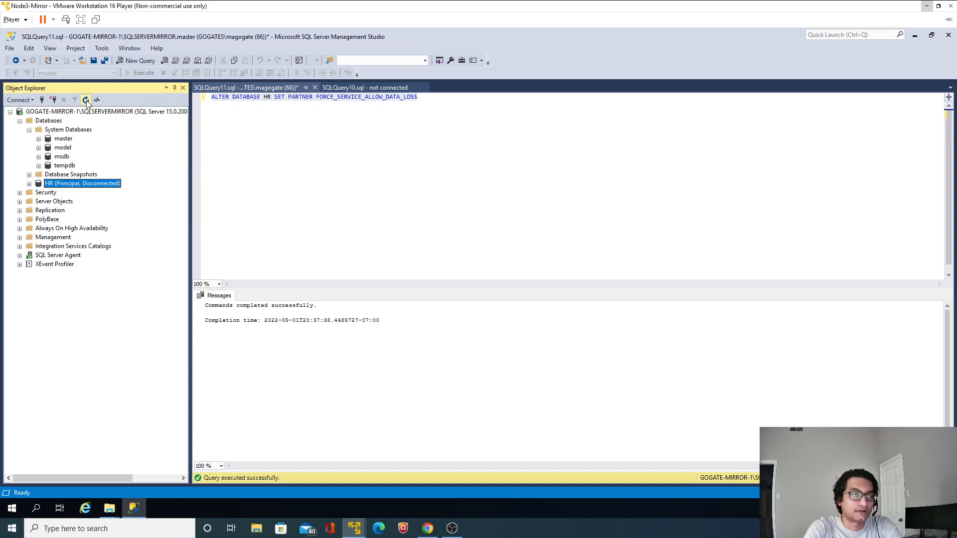
Review HR's mirroring properties on the mirror instance and close them without changes
right_click(71, 185)
mouse_move(114, 227)
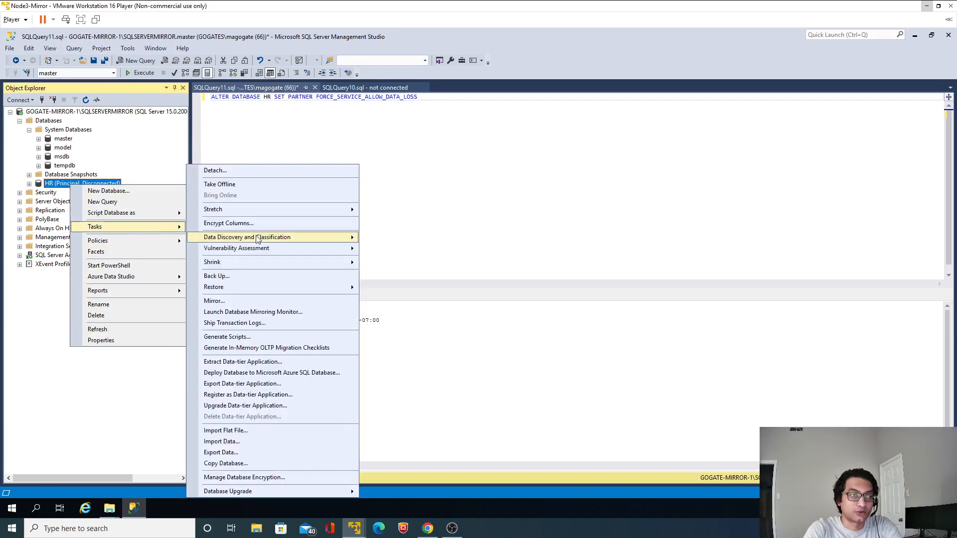
left_click(233, 301)
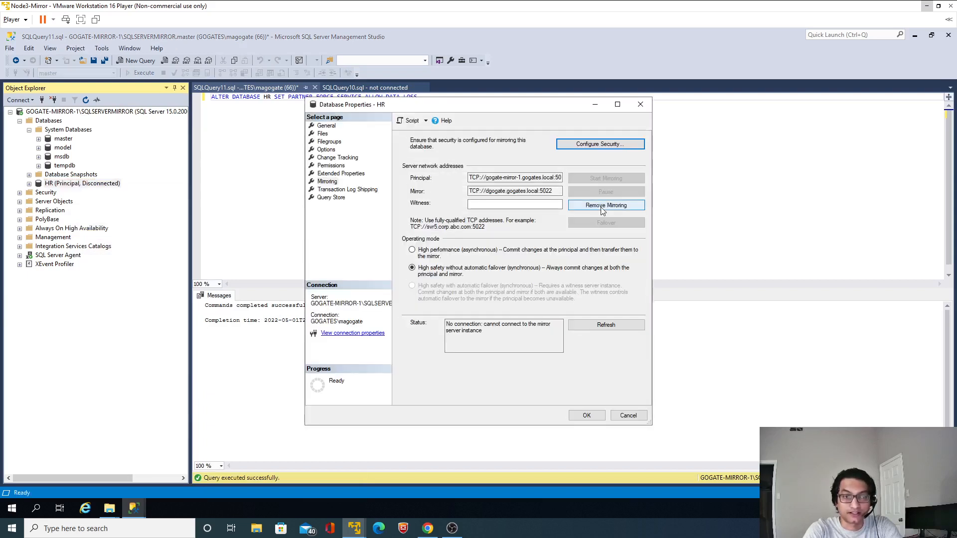
left_click(629, 416)
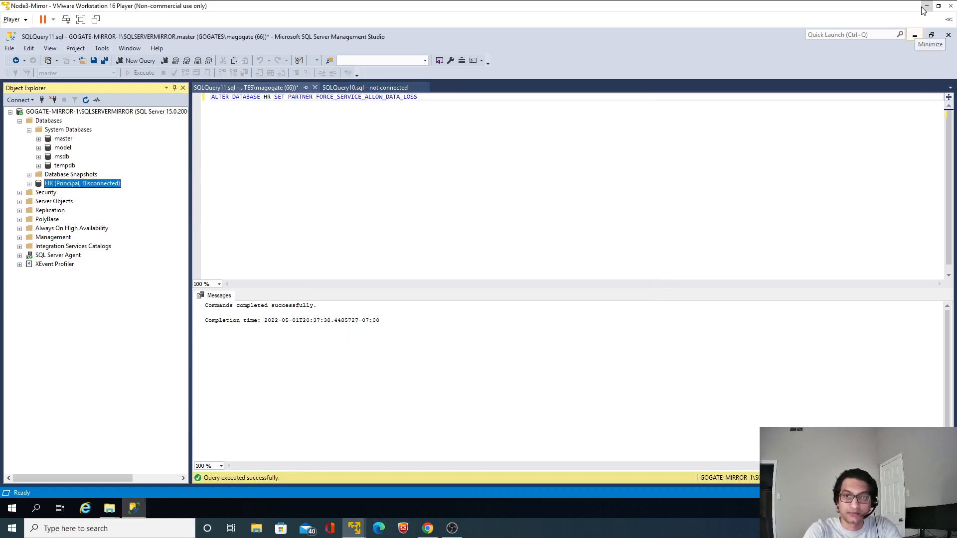
Switch to the Node1 virtual machine and start the stopped SQL Server (SQL2019) service in SQL Server Configuration Manager
left_click(925, 7)
mouse_move(354, 527)
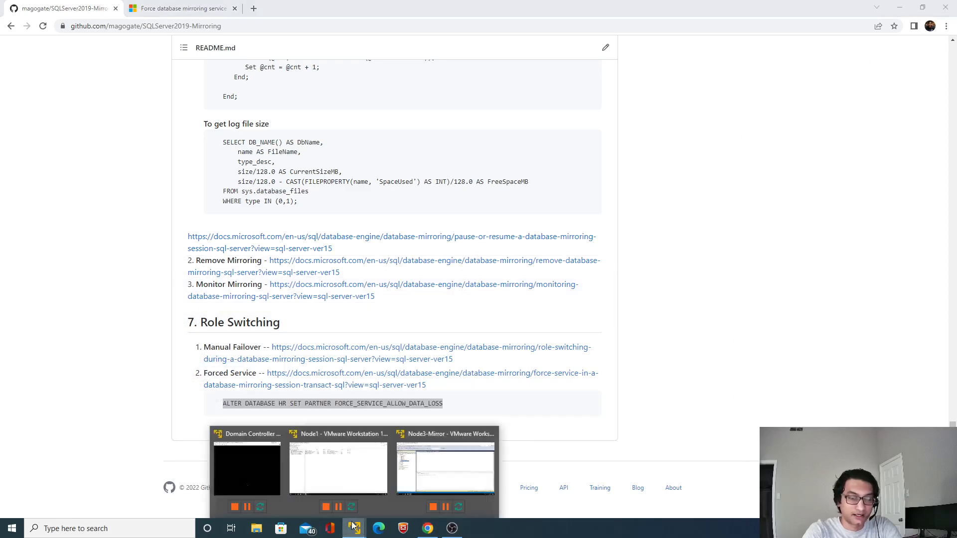
left_click(335, 477)
left_click(109, 508)
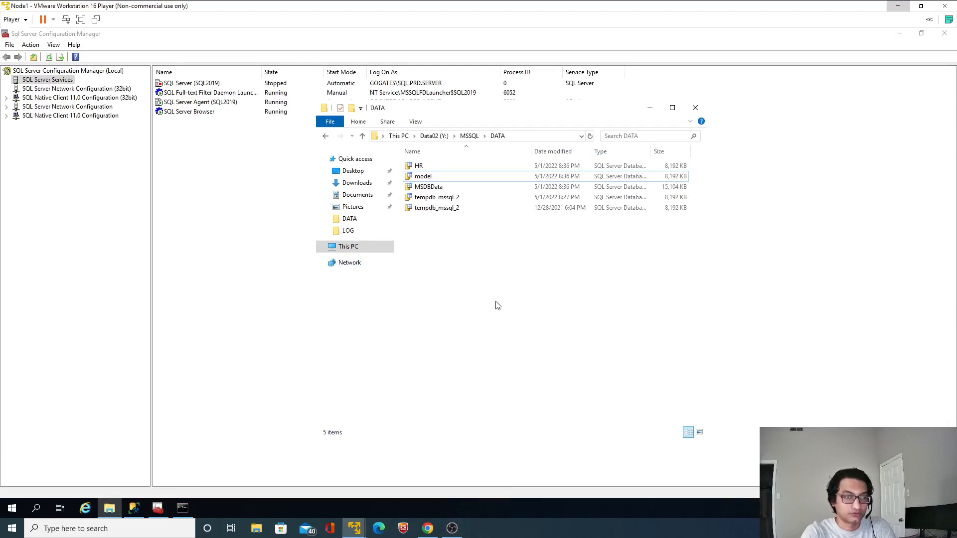
left_click(223, 196)
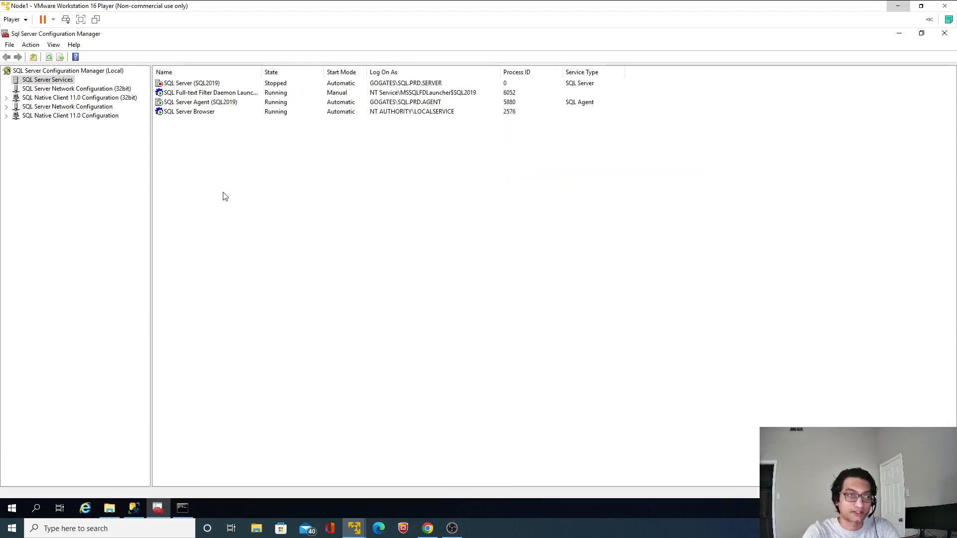
right_click(186, 84)
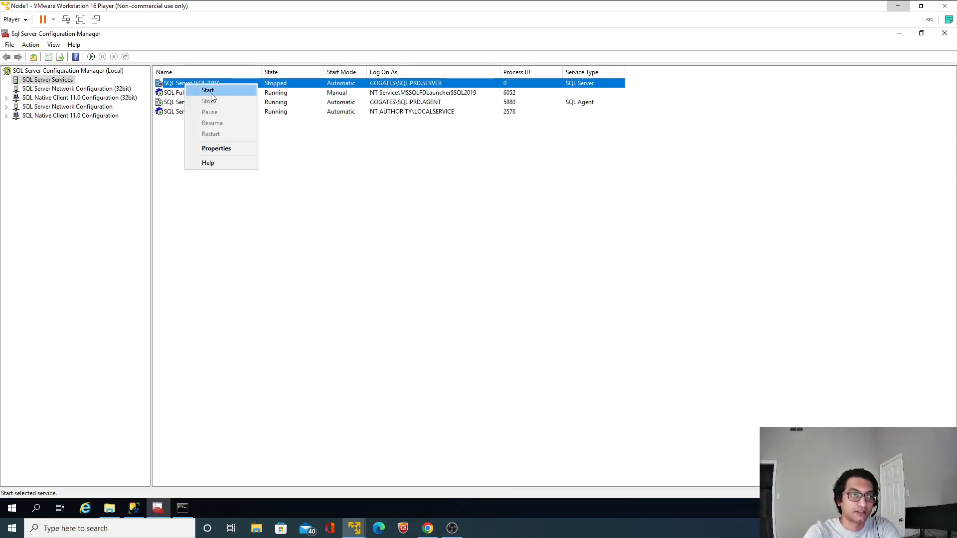
left_click(208, 91)
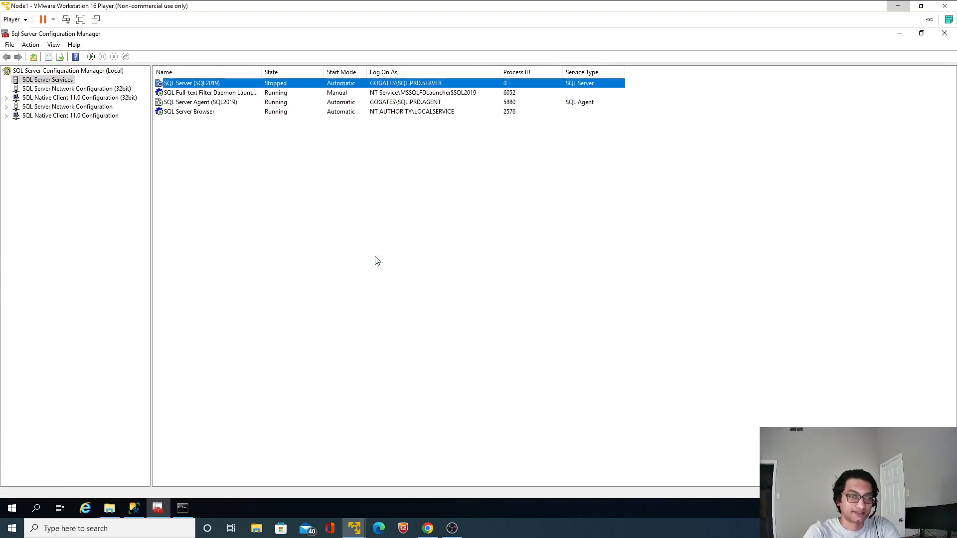
Switch to SQL Server Management Studio on Node1 and refresh the databases to check HR's mirroring role
left_click(129, 509)
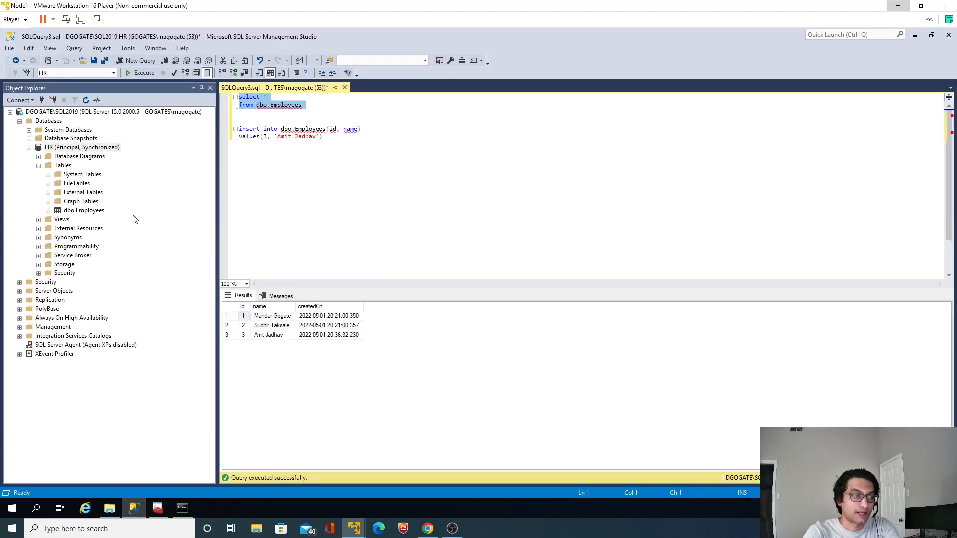
left_click(87, 100)
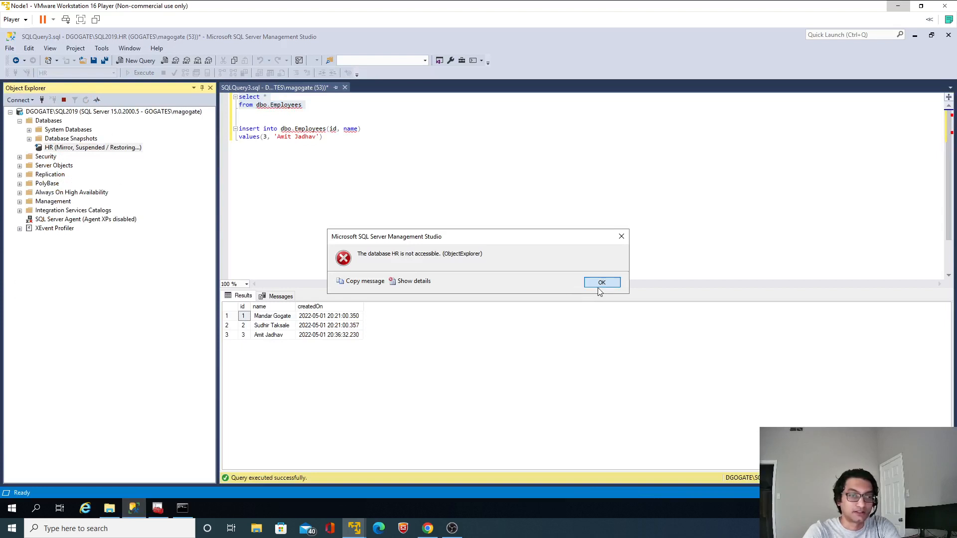
left_click(601, 282)
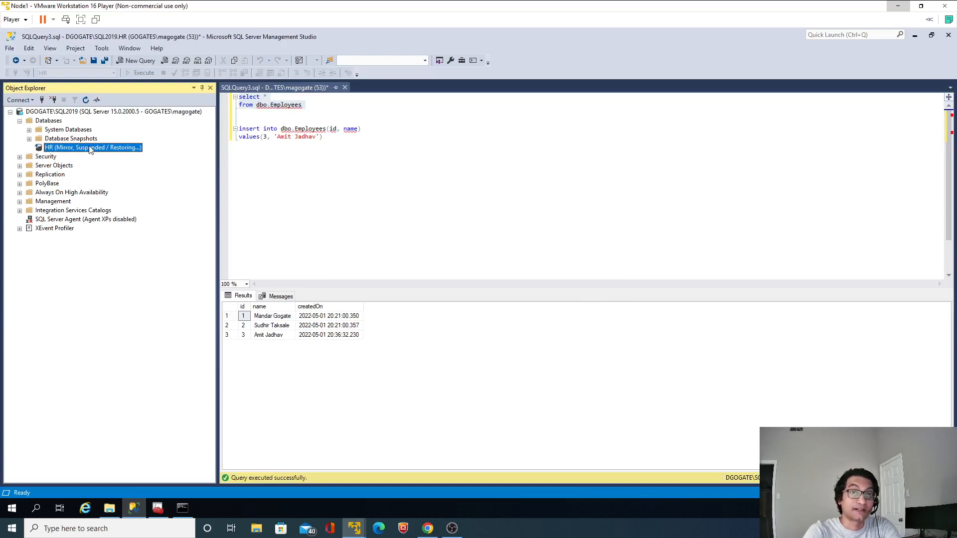
Switch to the Node3-Mirror virtual machine and refresh its databases to check HR's mirroring state
left_click(898, 7)
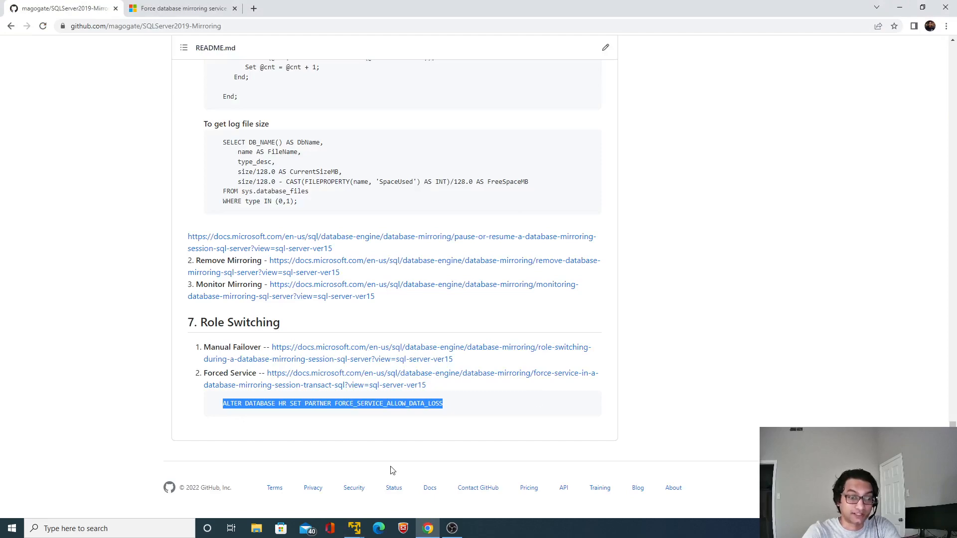
left_click(354, 528)
left_click(432, 484)
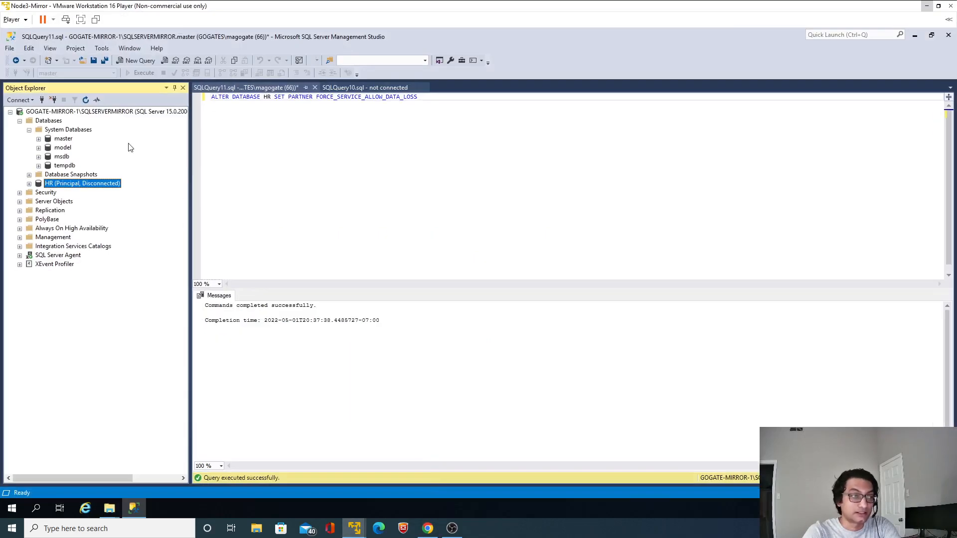
left_click(87, 101)
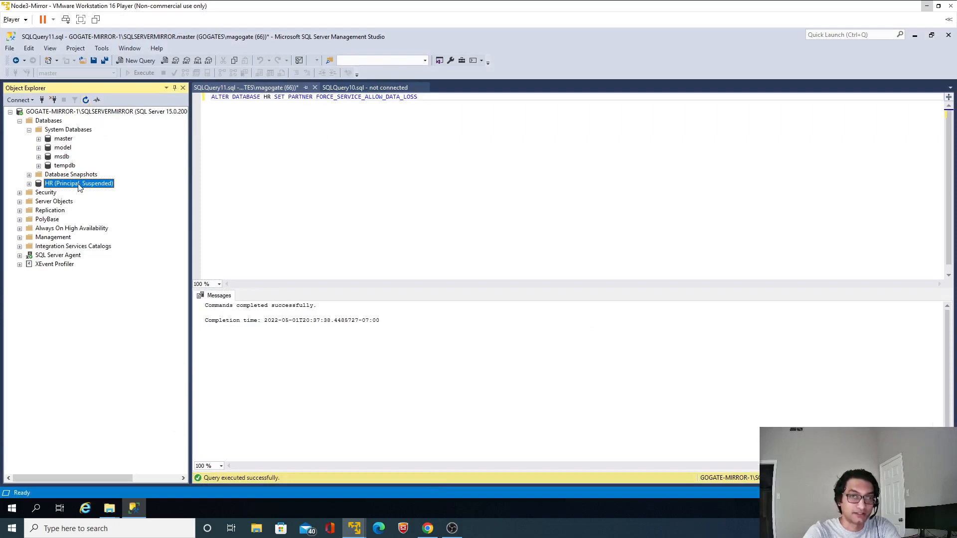
Resume the HR database's mirroring session from its mirroring properties on Node3-Mirror and refresh the databases
left_click(29, 185)
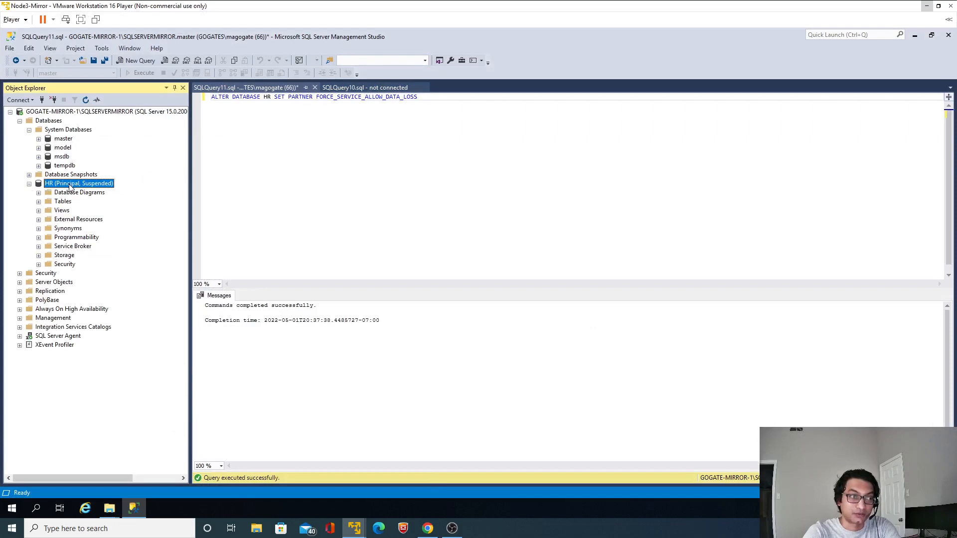
right_click(70, 184)
mouse_move(130, 227)
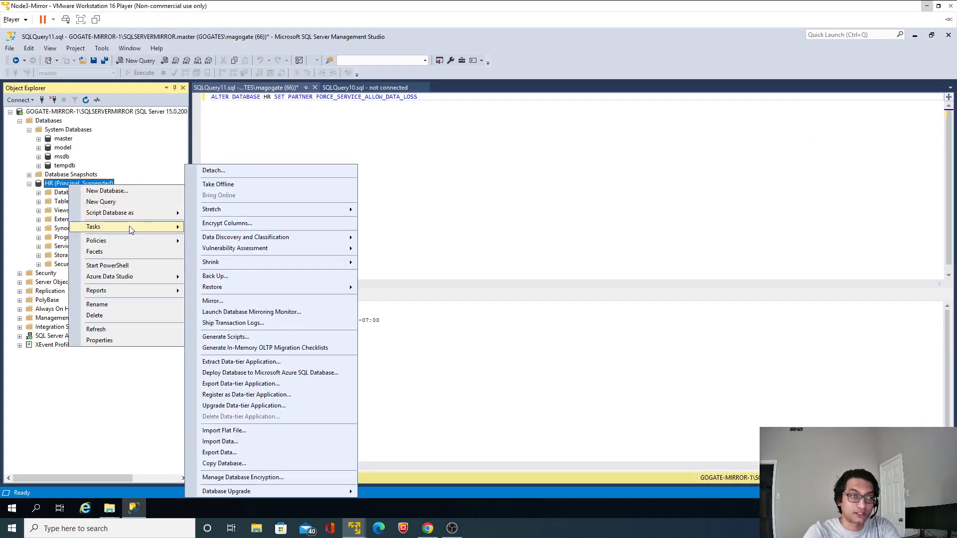
left_click(234, 303)
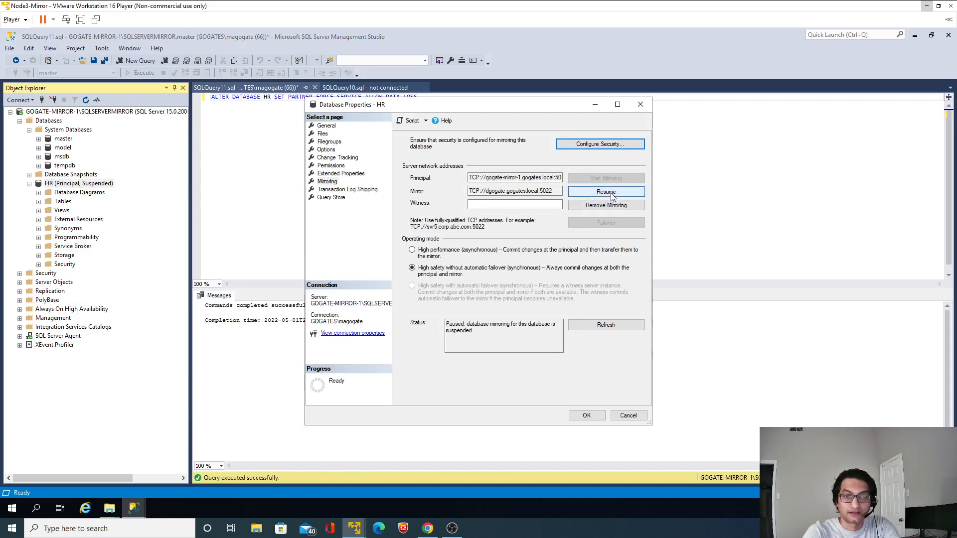
left_click(609, 193)
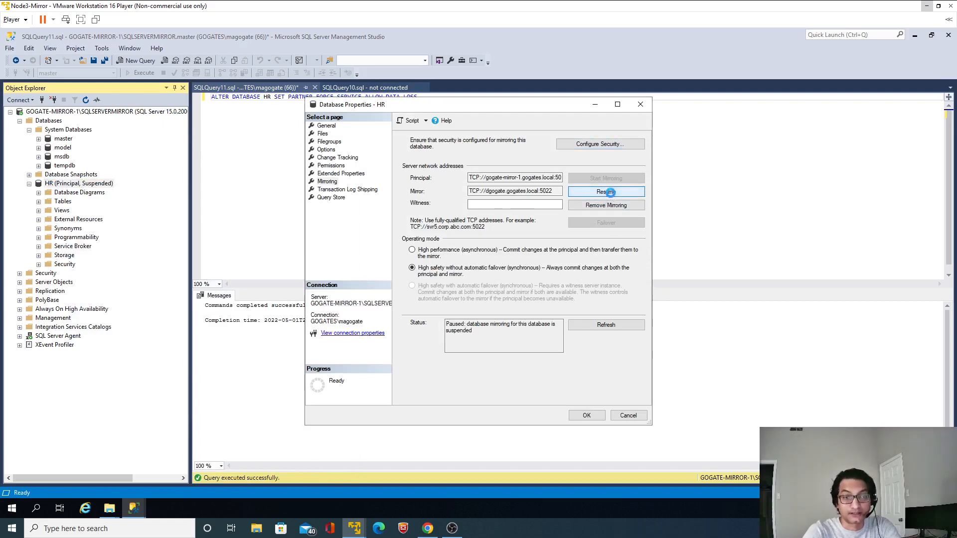
left_click(562, 344)
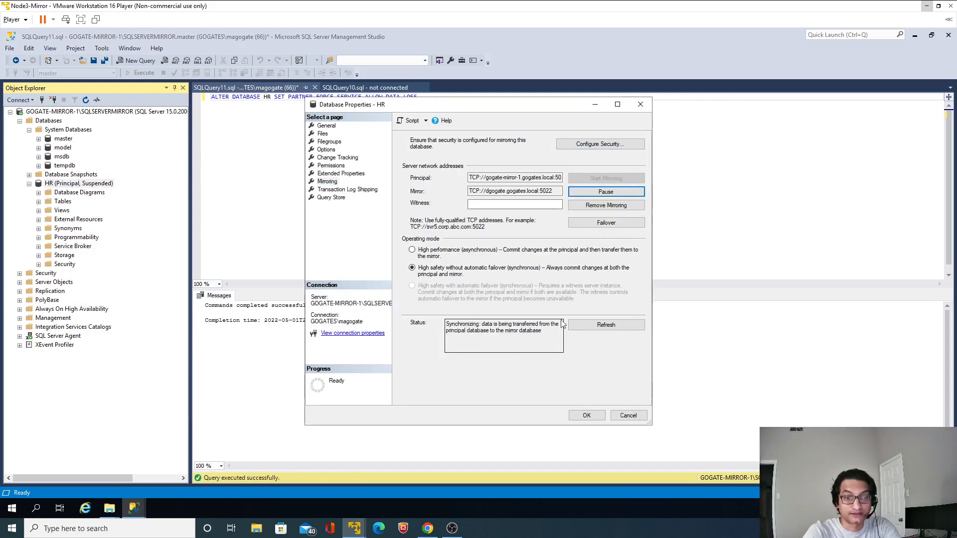
left_click(593, 418)
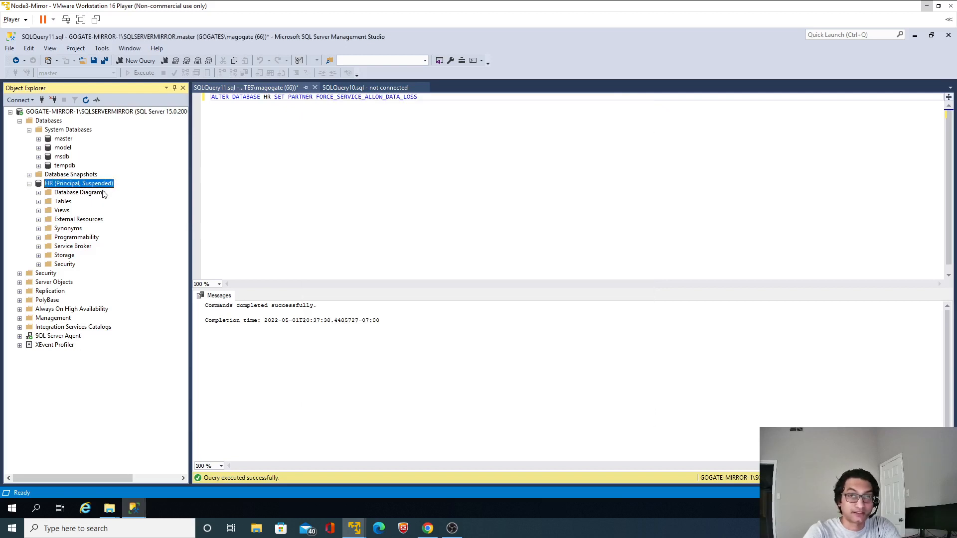
left_click(86, 101)
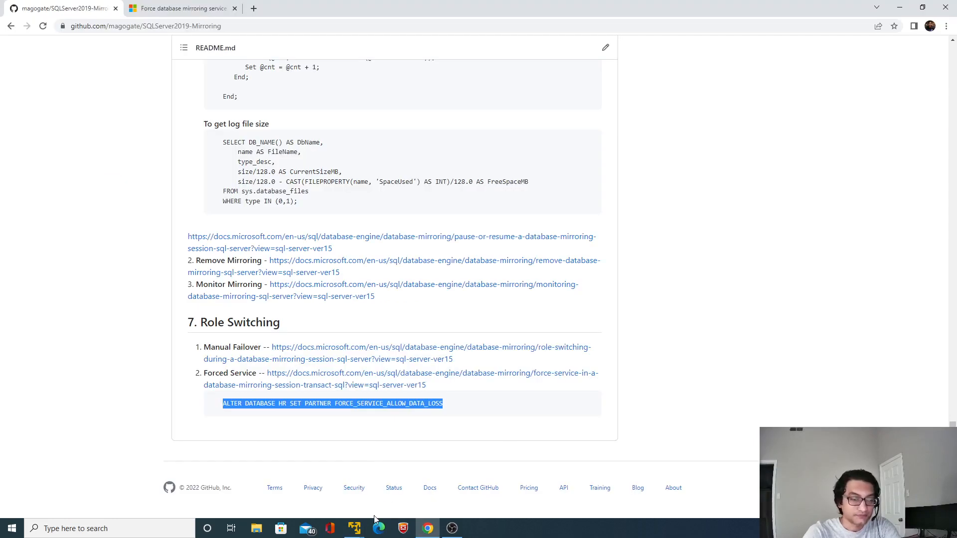
Return to the Node1 virtual machine and refresh its databases to check HR's synchronization state
left_click(357, 527)
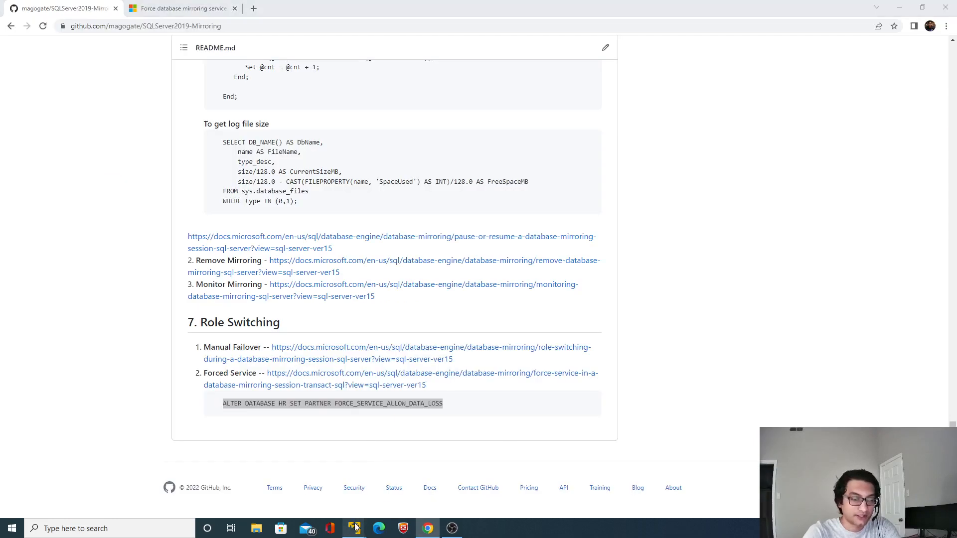
left_click(327, 461)
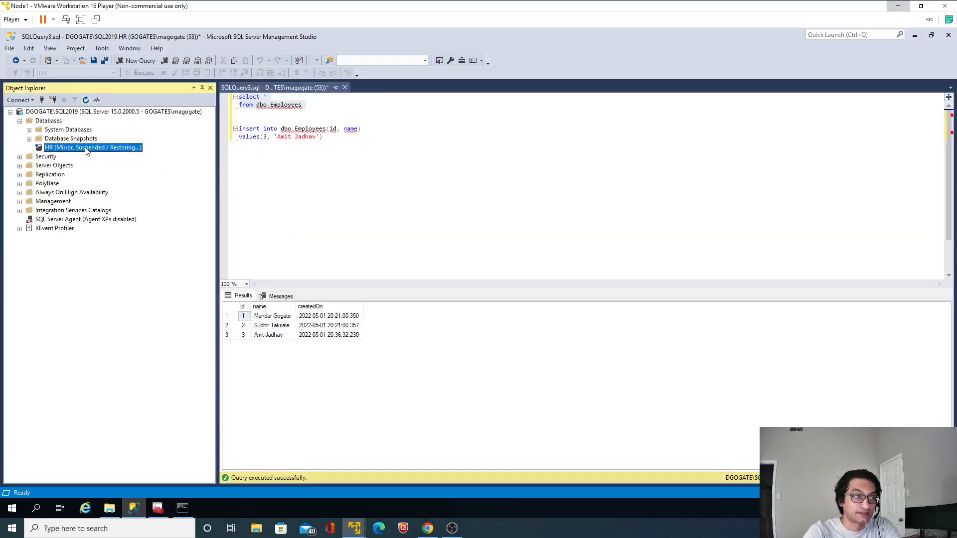
left_click(86, 100)
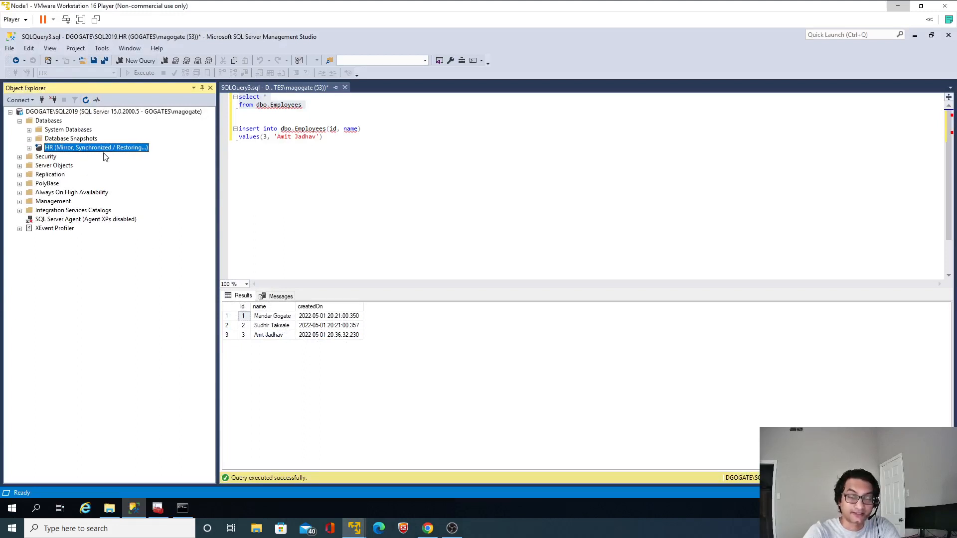
left_click(356, 162)
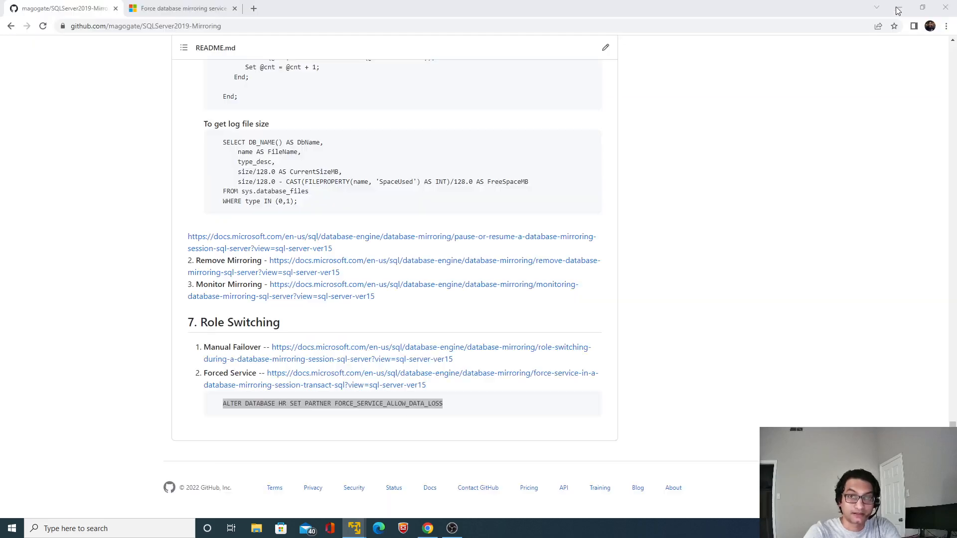
Fail over HR to its mirror partner from the mirroring properties on Node3-Mirror and refresh the databases
left_click(898, 5)
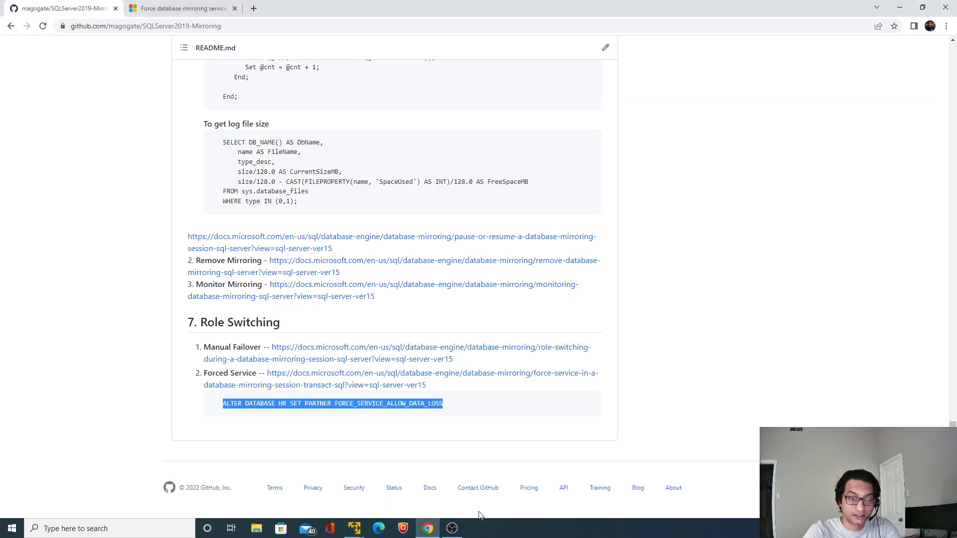
left_click(355, 528)
left_click(432, 474)
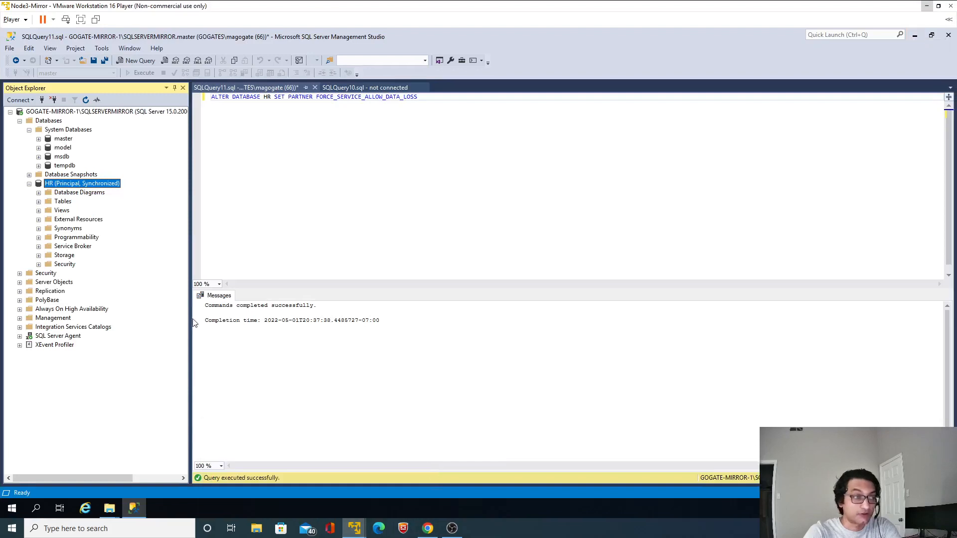
right_click(77, 187)
mouse_move(160, 227)
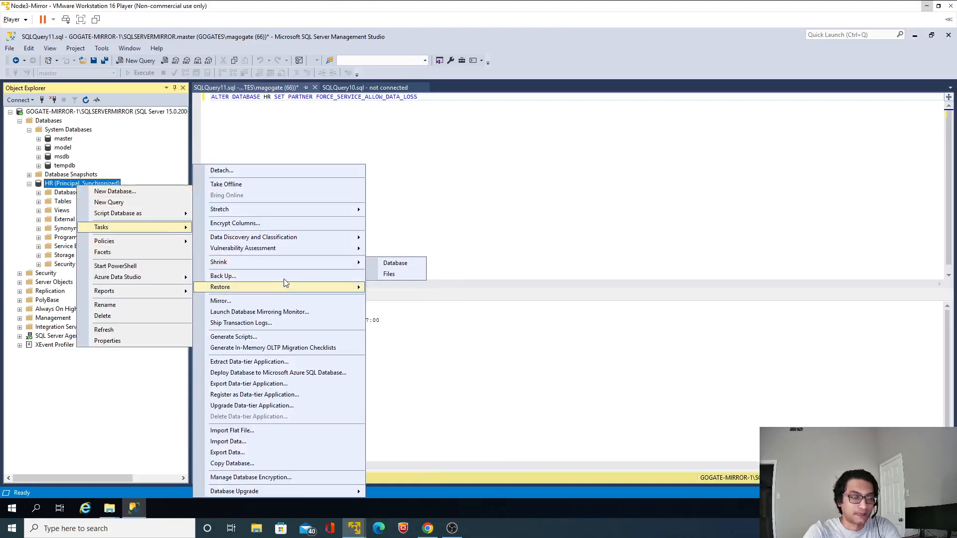
left_click(271, 301)
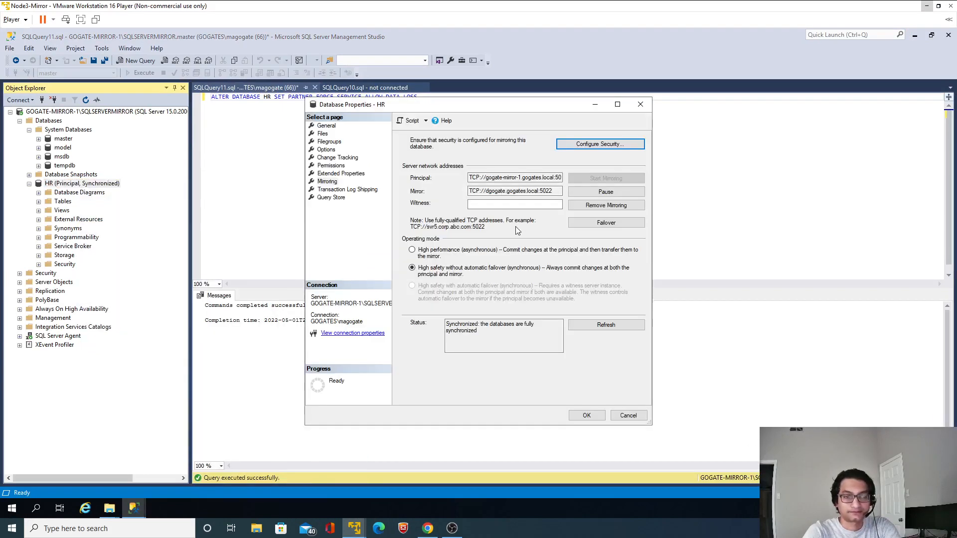
left_click(584, 224)
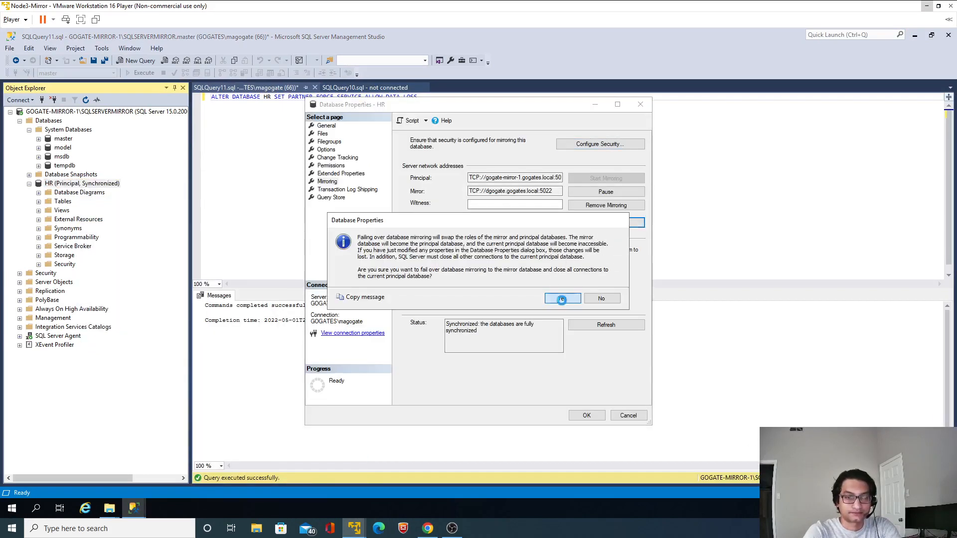
left_click(562, 300)
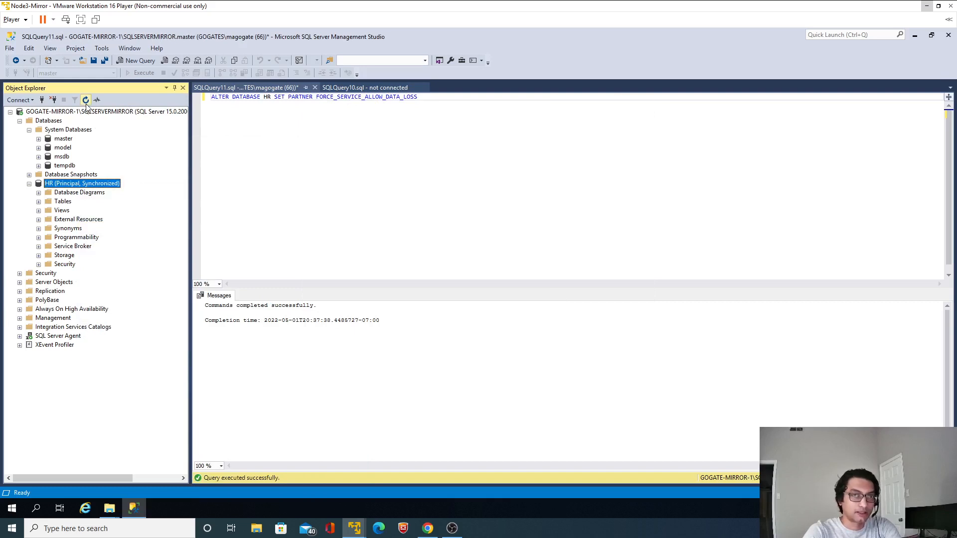
left_click(591, 286)
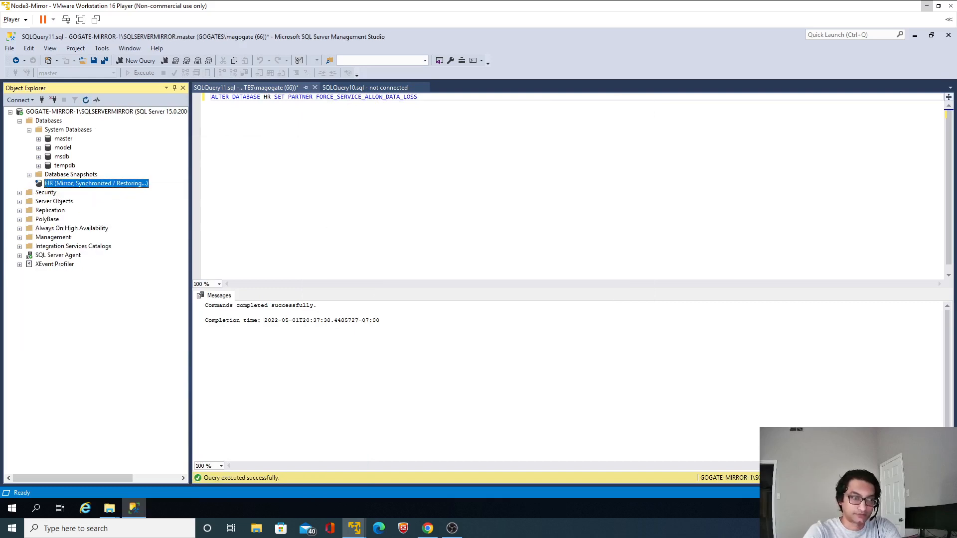
On Node1, refresh the databases, expand HR, and run select * from dbo.Employees to verify its data
left_click(926, 6)
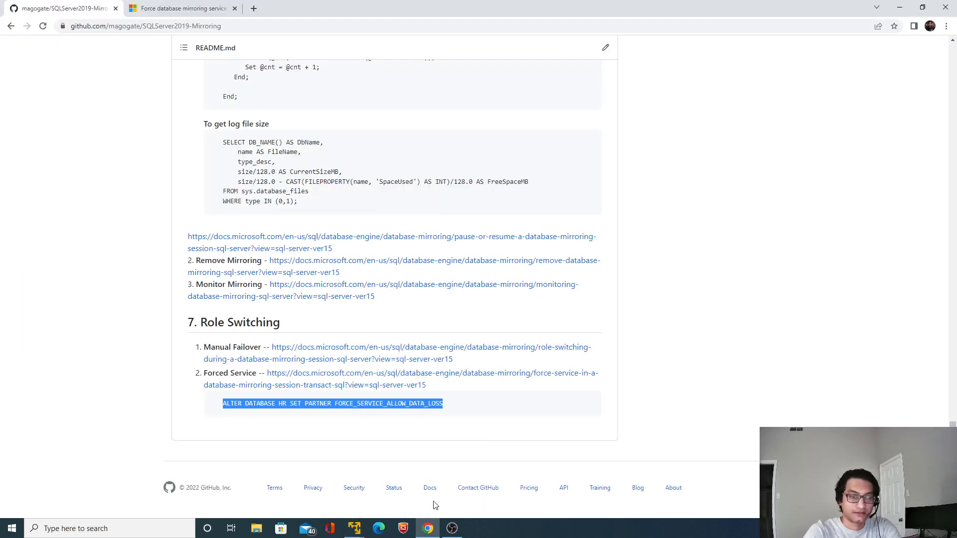
left_click(354, 529)
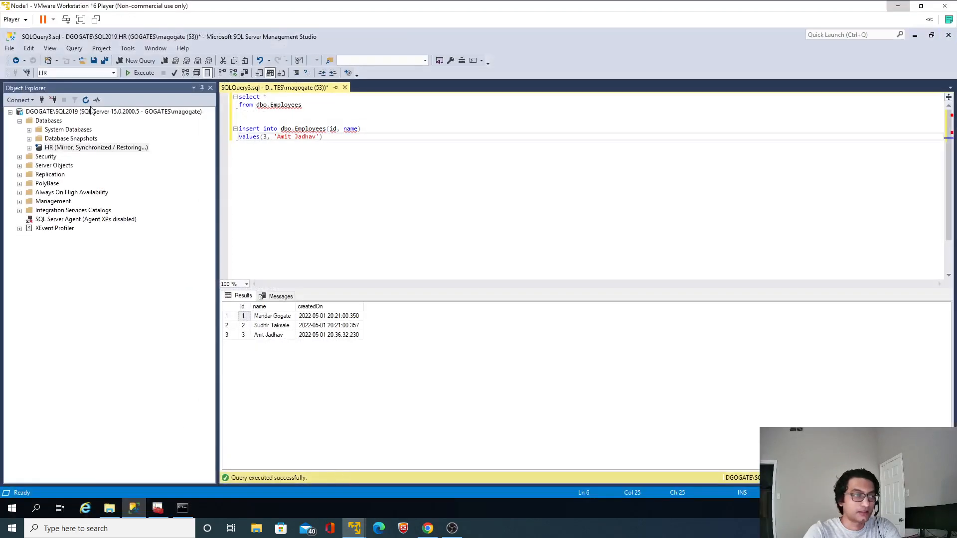
left_click(86, 100)
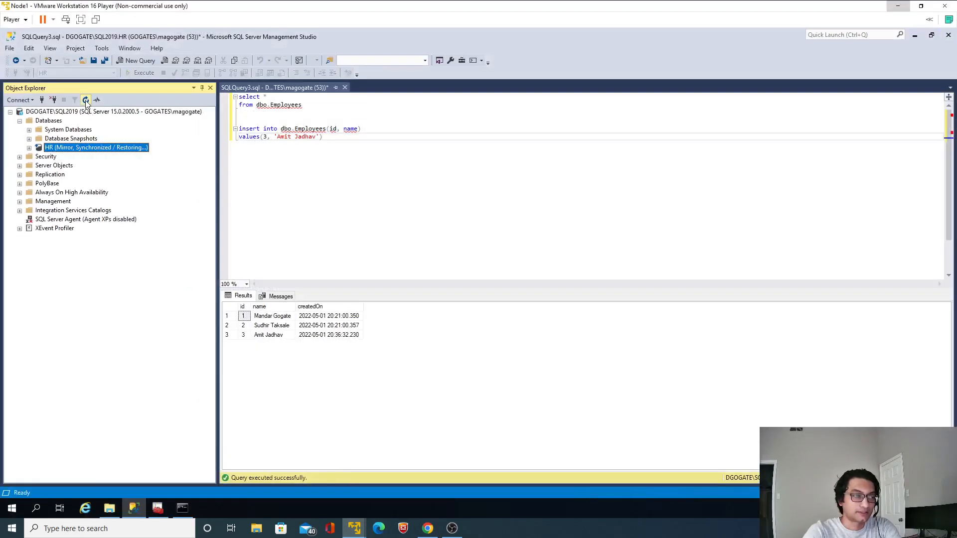
left_click(29, 147)
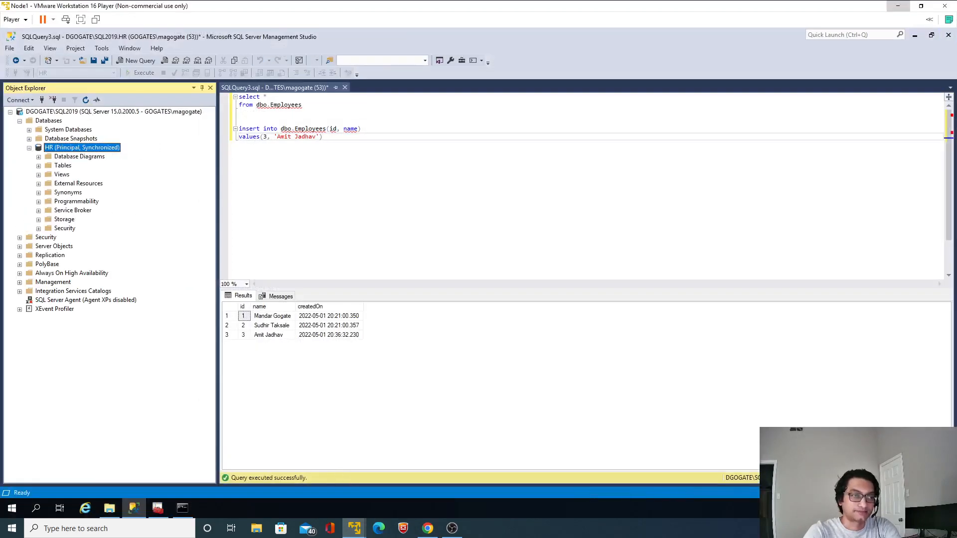
left_click_drag(305, 104, 238, 97)
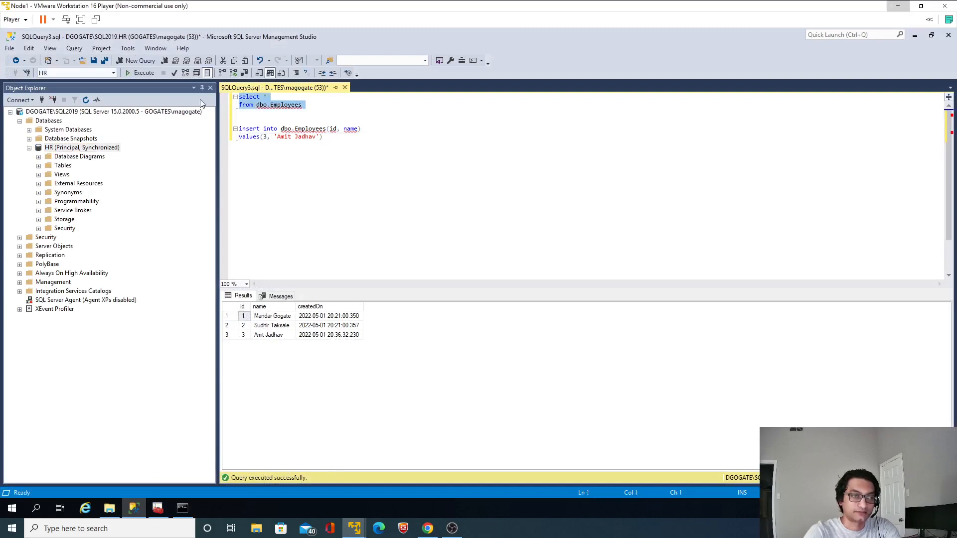
left_click(139, 76)
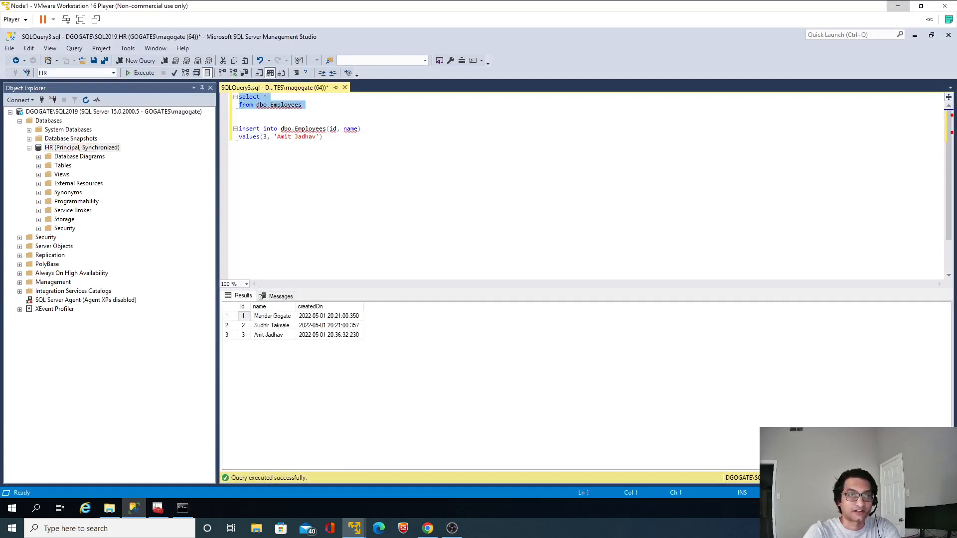